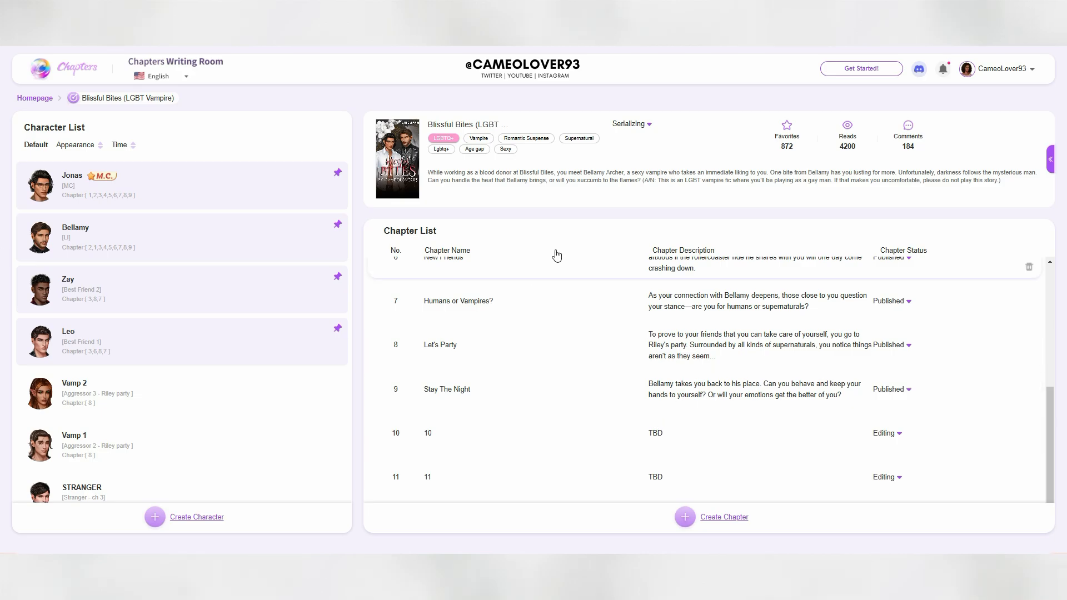
Step: Open chapter 10 of Blissful Bites and add a new scene after Scene 1 in its expanded flowchart
{"action": "scroll", "coordinate": [664, 389], "scroll_direction": "up", "scroll_amount": 5}
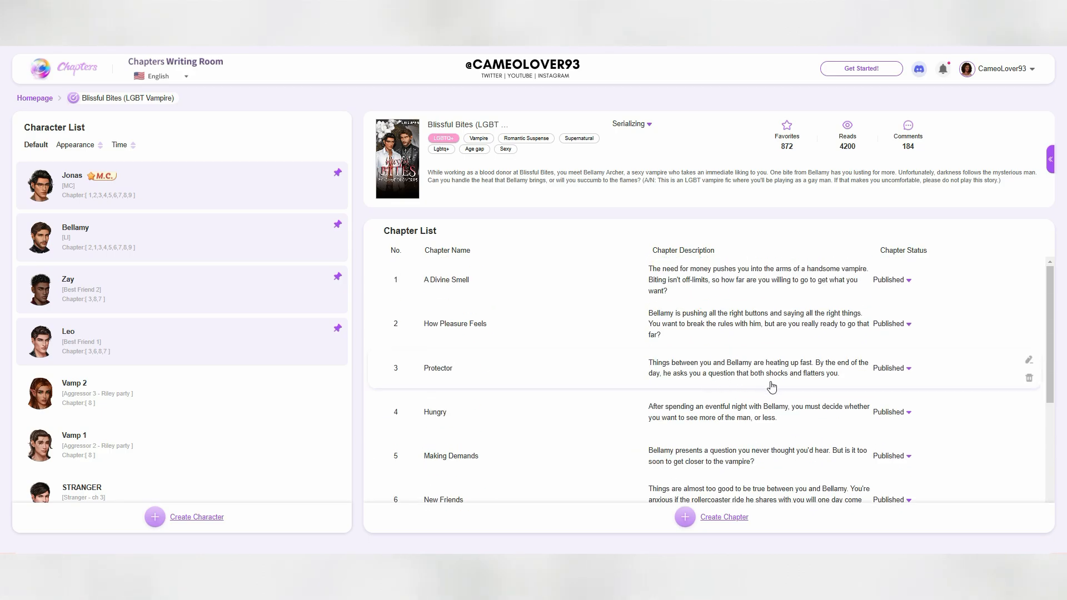
{"action": "scroll", "coordinate": [505, 316], "scroll_direction": "down", "scroll_amount": 5}
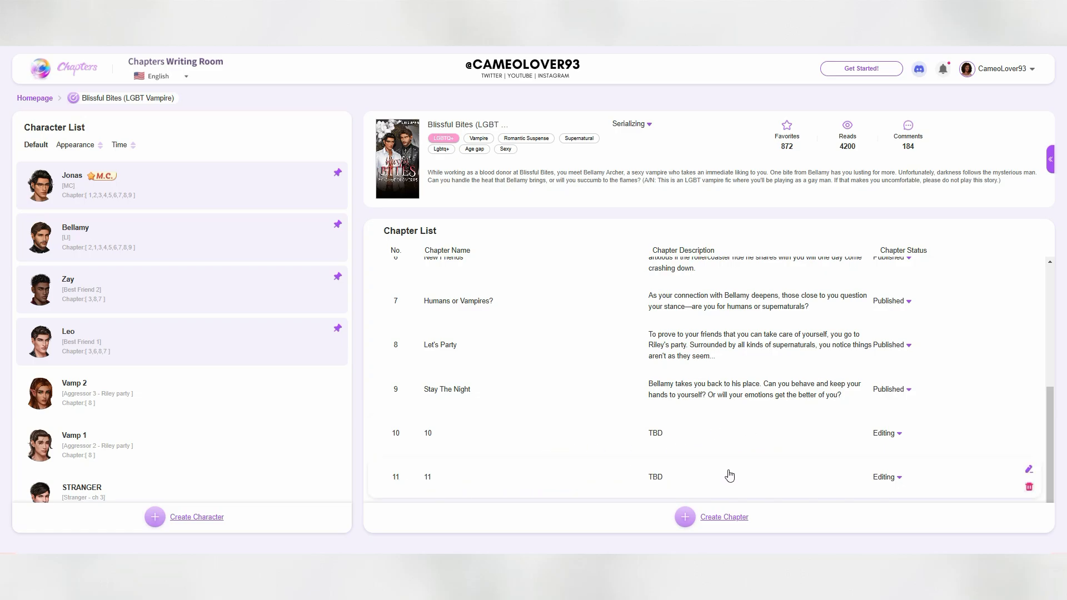
{"action": "left_click", "coordinate": [714, 431]}
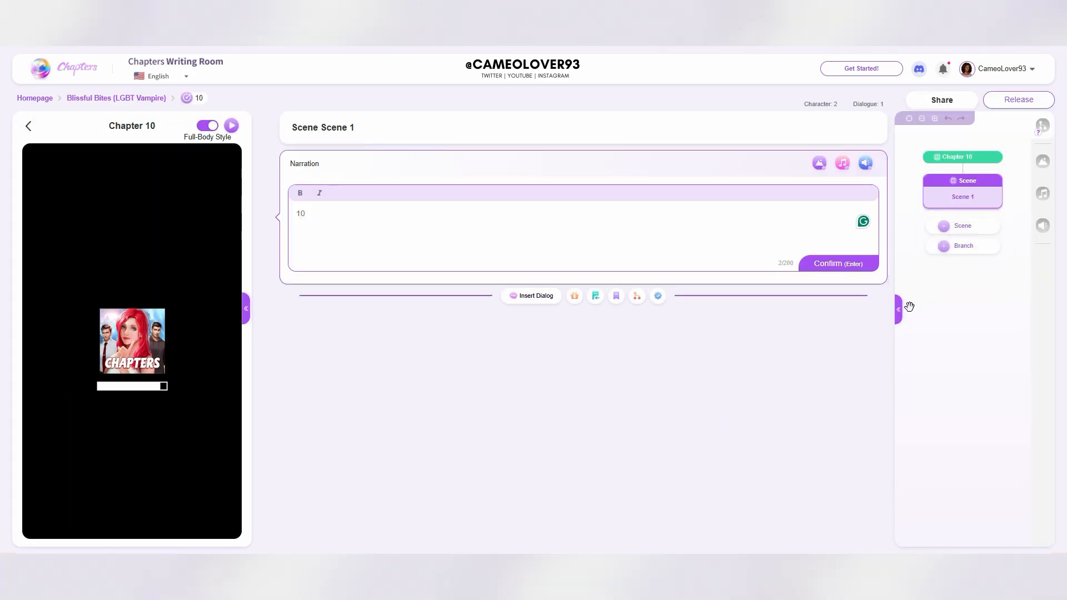
{"action": "left_click", "coordinate": [897, 310]}
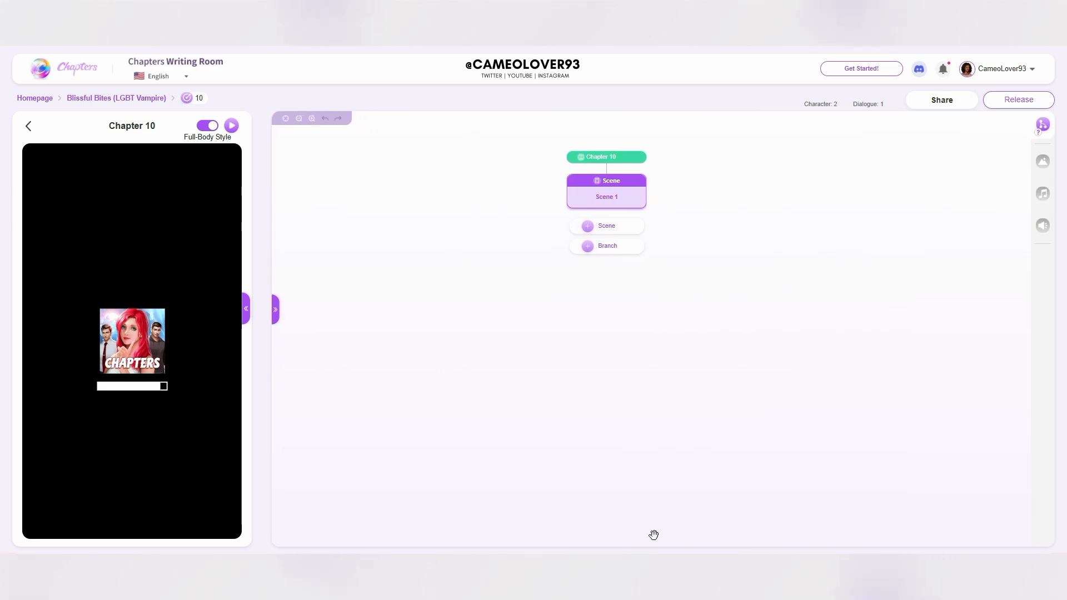
{"action": "left_click", "coordinate": [619, 227]}
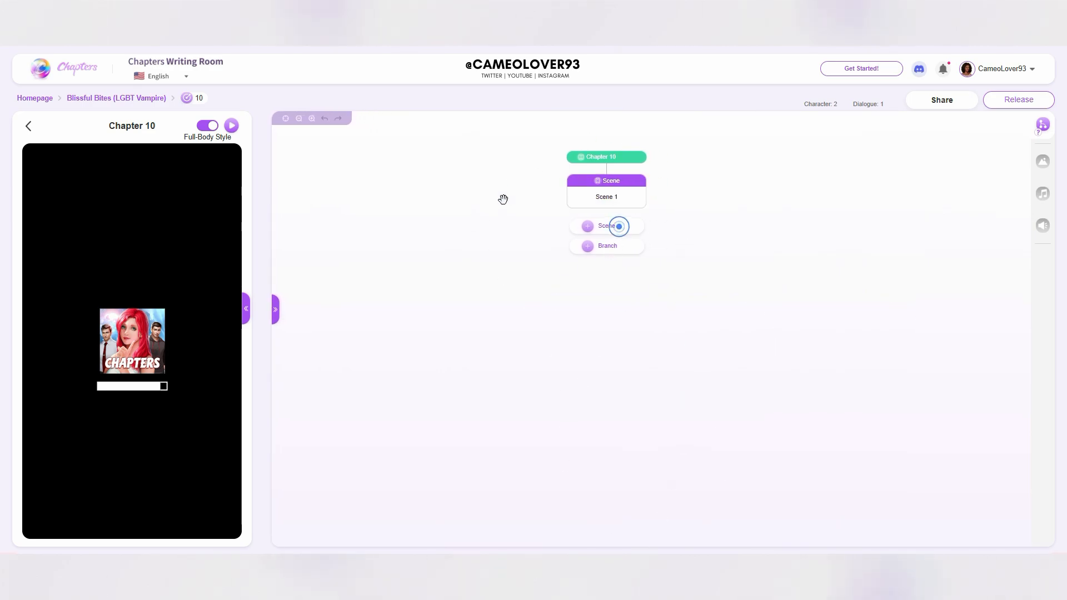
{"action": "right_click", "coordinate": [629, 243]}
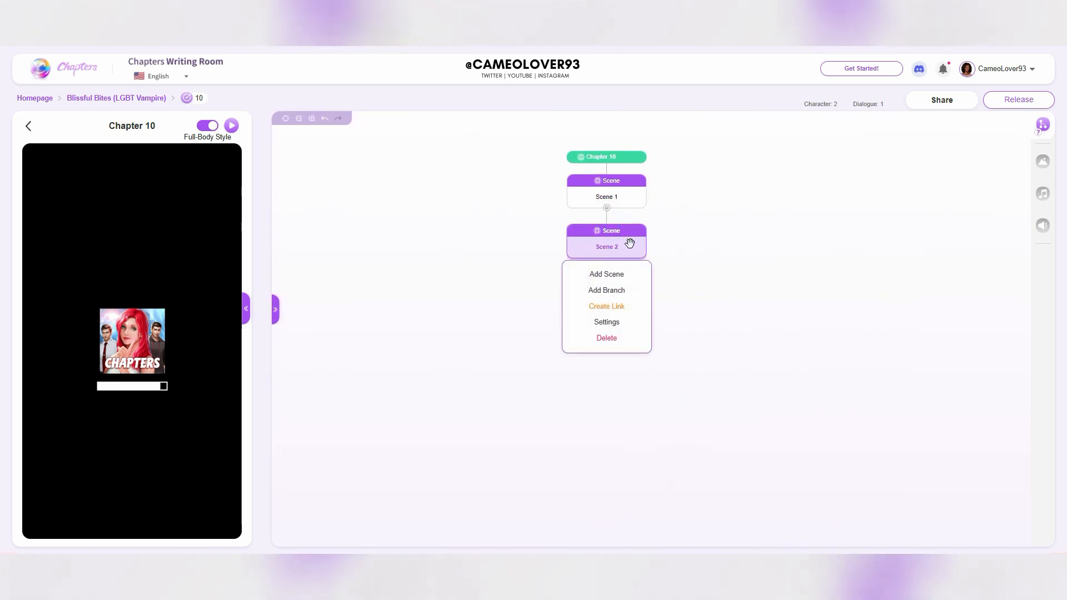
{"action": "left_click", "coordinate": [783, 239]}
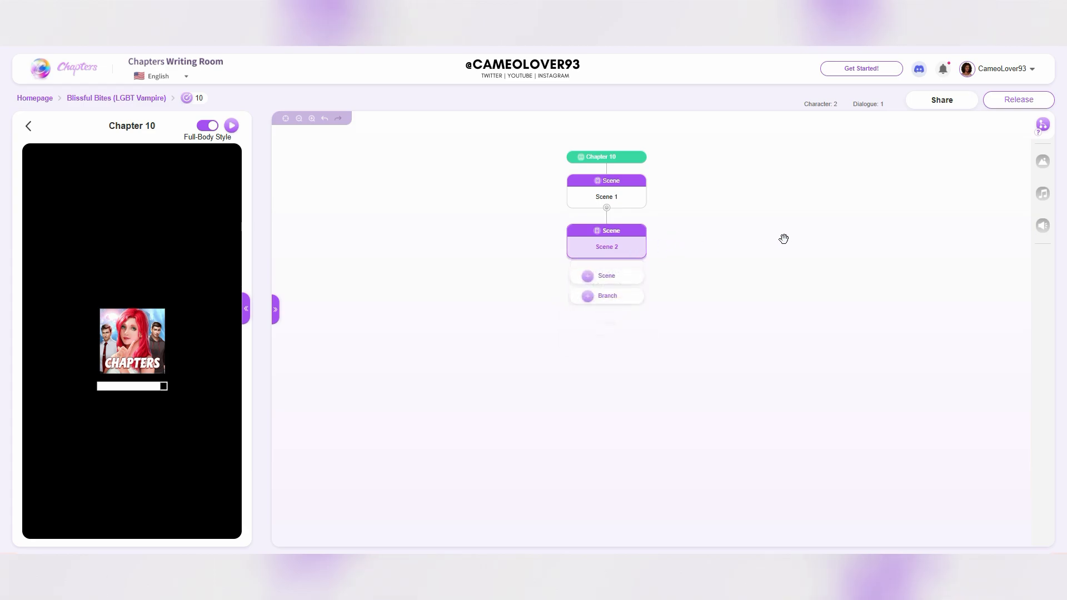
Step: Link Scene 2 to chapter 11 and return to the book's chapter list
{"action": "right_click", "coordinate": [611, 243]}
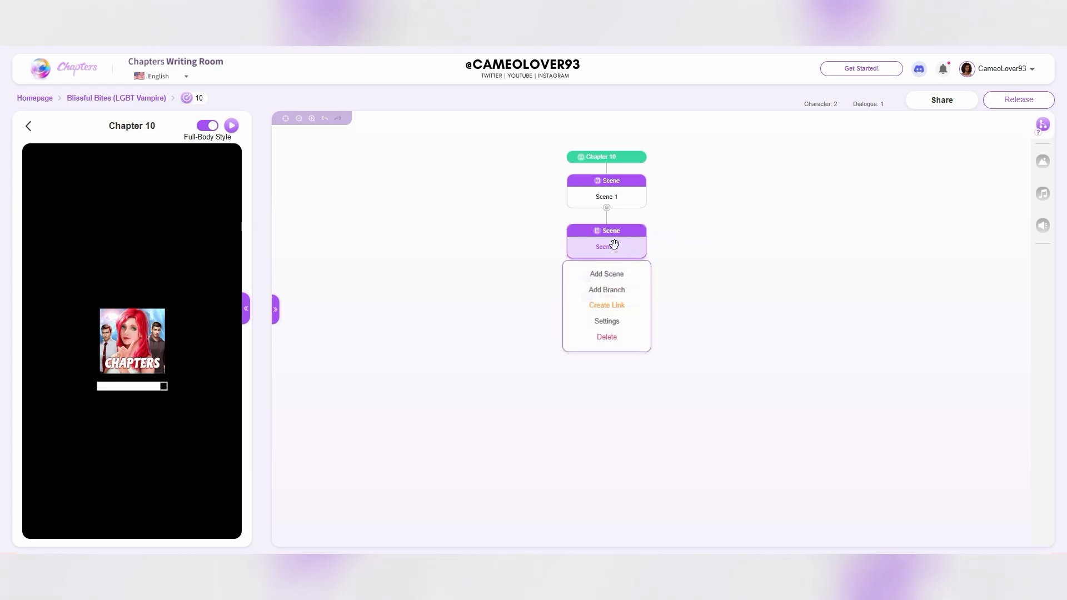
{"action": "left_click", "coordinate": [601, 308]}
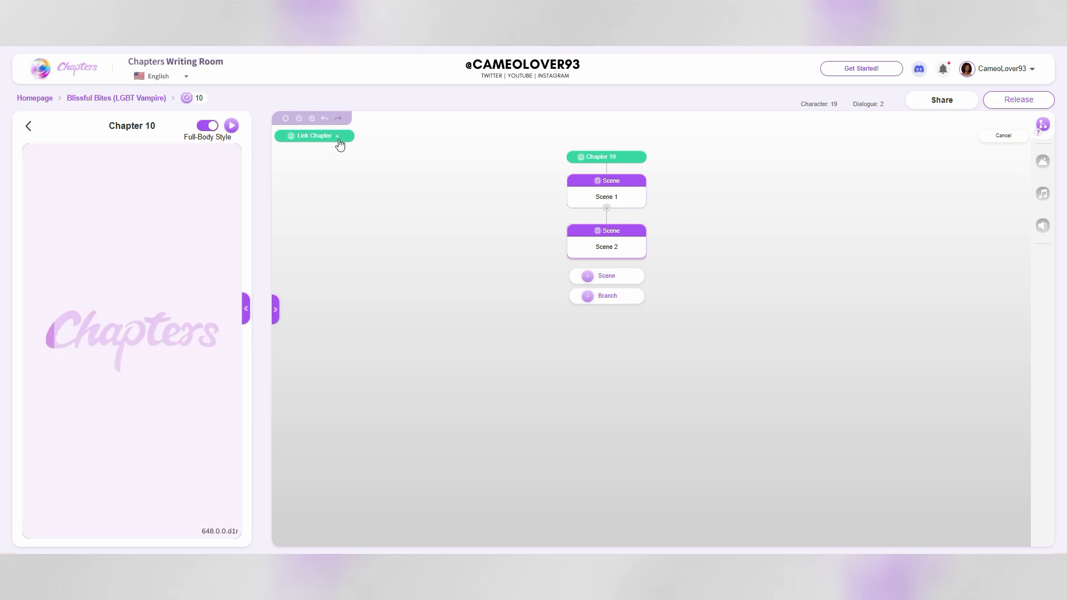
{"action": "left_click", "coordinate": [338, 139]}
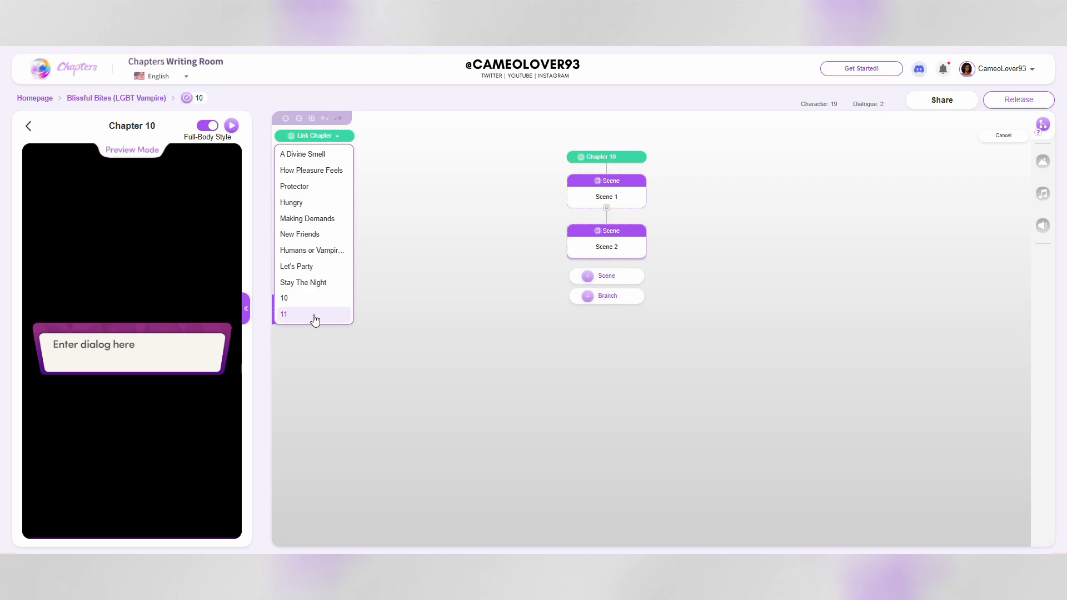
{"action": "left_click", "coordinate": [314, 316]}
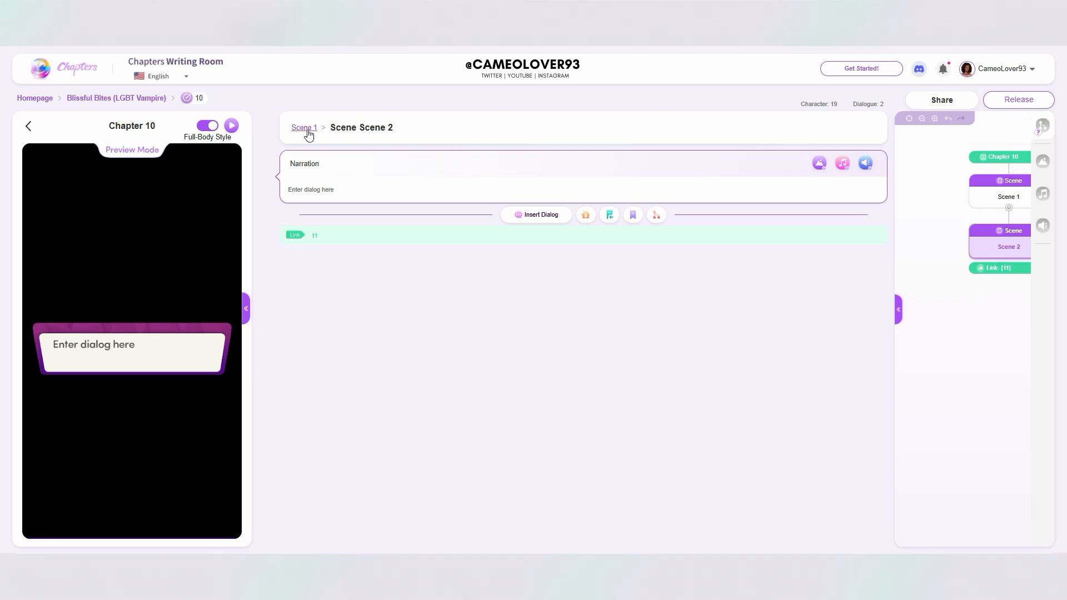
{"action": "left_click", "coordinate": [28, 126]}
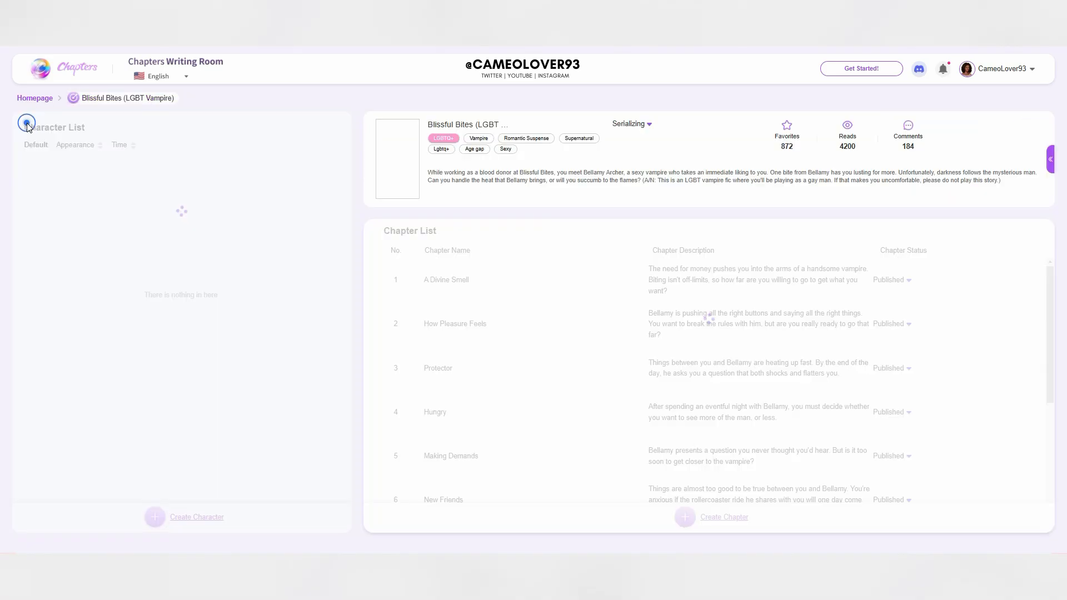
Step: Reopen chapter 10, remove the chapter link from Scene 2 in the flowchart, and collapse the flowchart
{"action": "scroll", "coordinate": [718, 388], "scroll_direction": "down", "scroll_amount": 4}
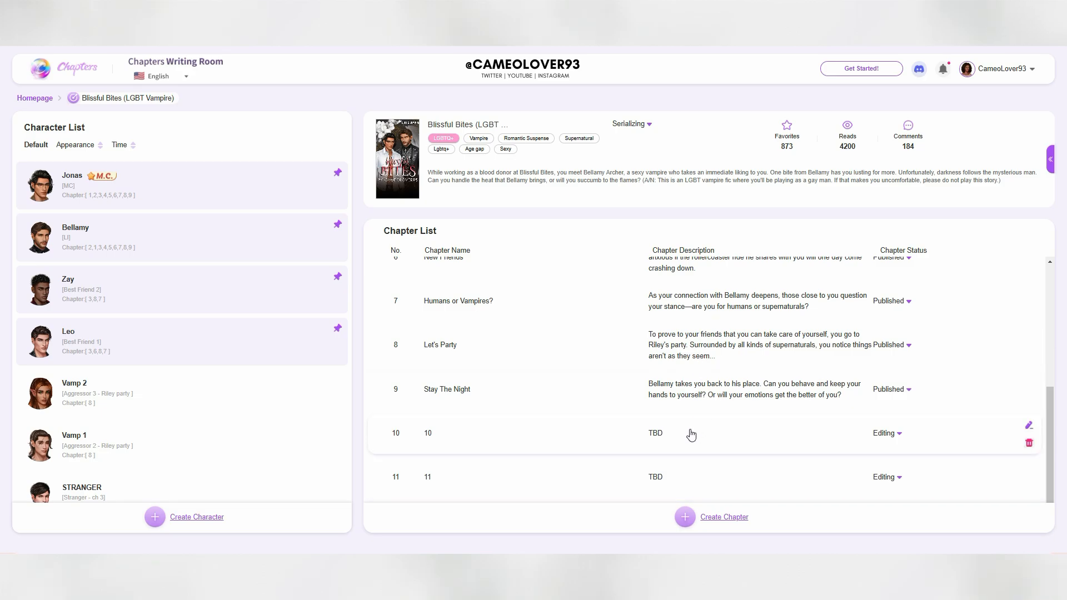
{"action": "left_click", "coordinate": [728, 434]}
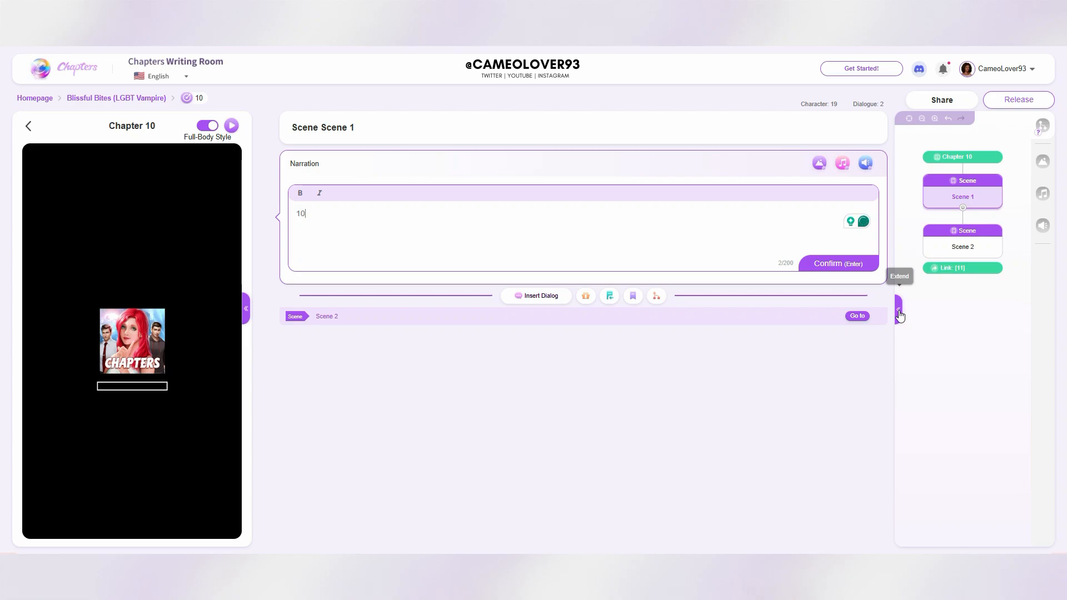
{"action": "left_click", "coordinate": [900, 316]}
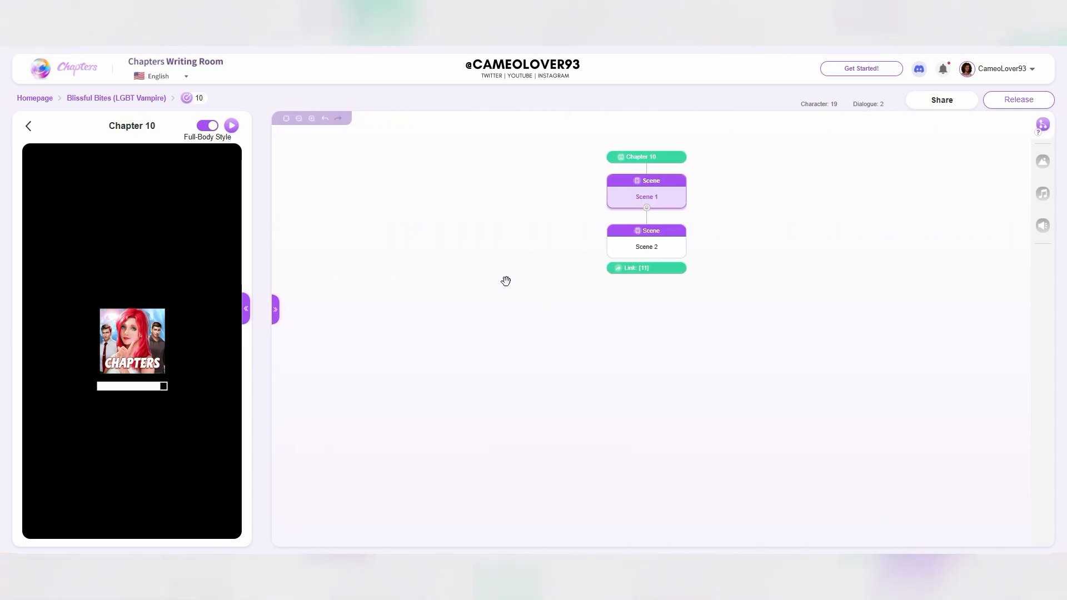
{"action": "left_click", "coordinate": [671, 269]}
{"action": "left_click", "coordinate": [670, 268]}
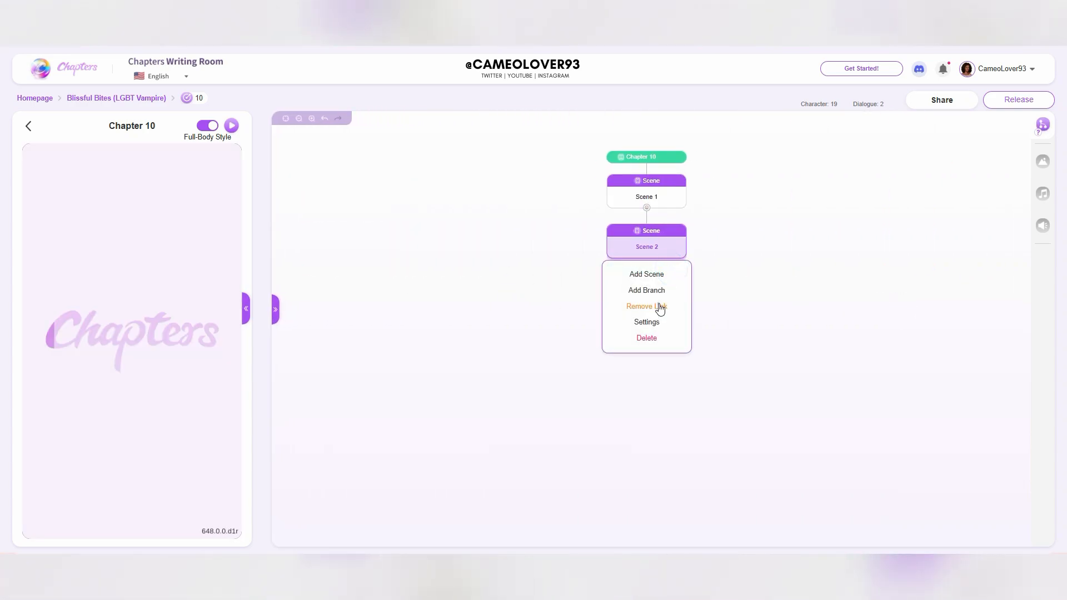
{"action": "left_click", "coordinate": [658, 305]}
{"action": "left_click", "coordinate": [275, 311]}
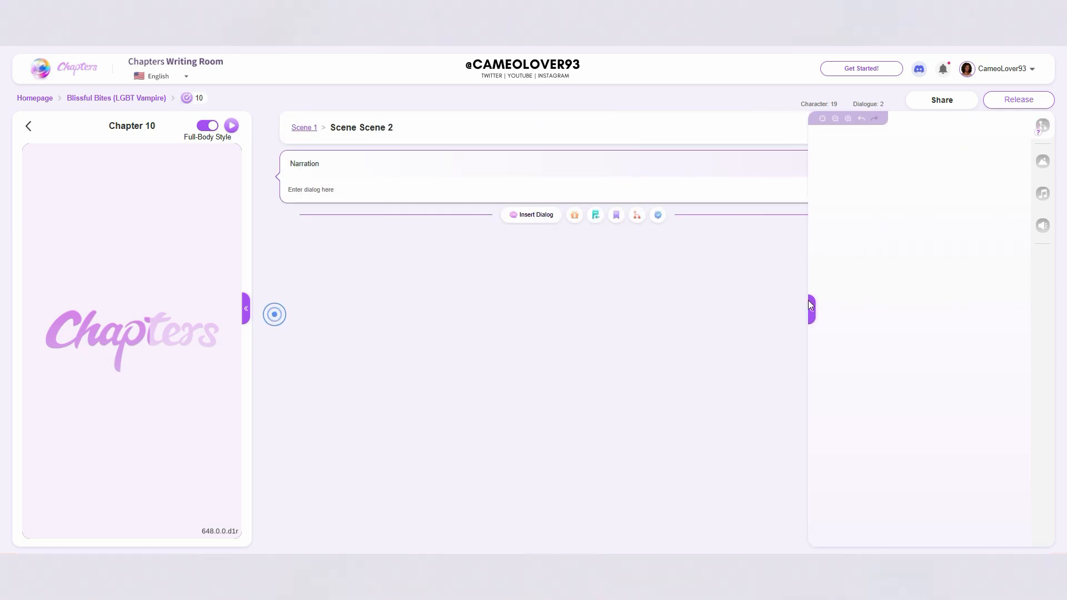
Step: Expand the flowchart again and create a link from Scene 2 to chapter 11
{"action": "left_click", "coordinate": [900, 315]}
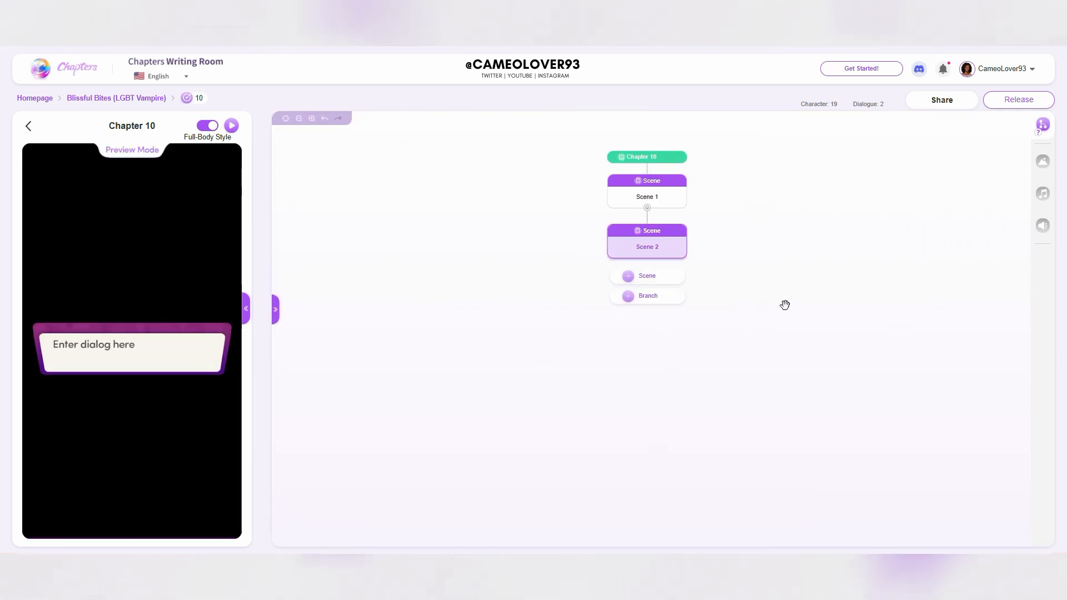
{"action": "left_click", "coordinate": [681, 246]}
{"action": "left_click", "coordinate": [678, 247]}
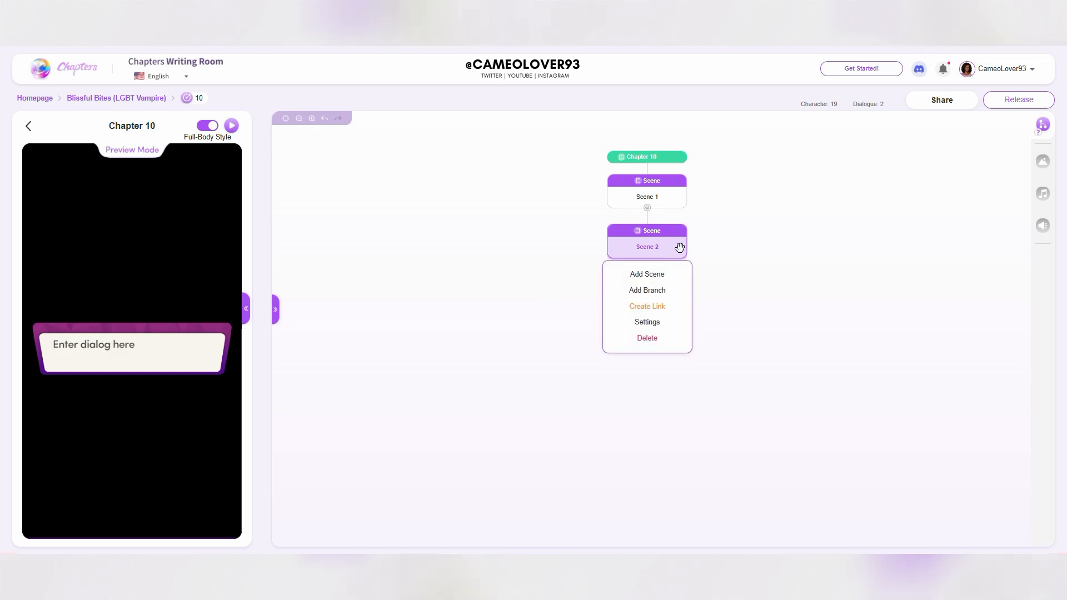
{"action": "left_click", "coordinate": [647, 246]}
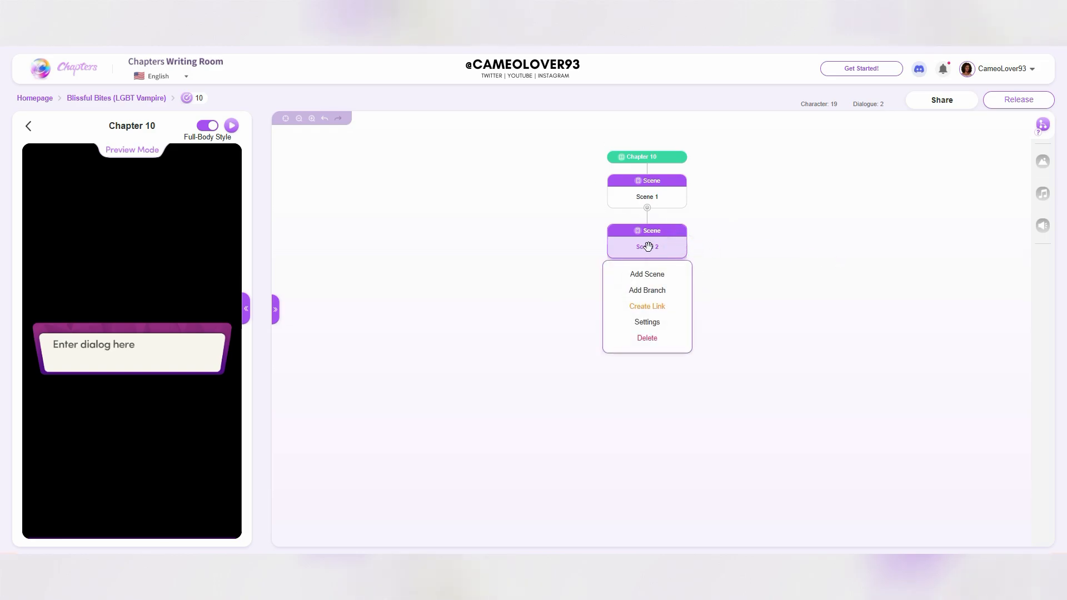
{"action": "left_click", "coordinate": [656, 309]}
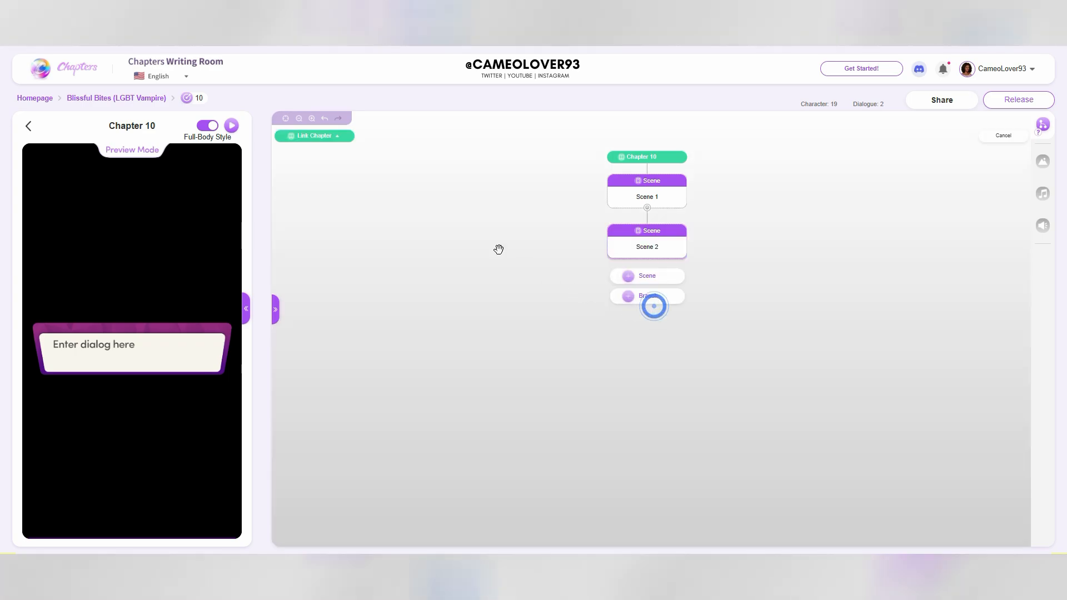
{"action": "left_click", "coordinate": [340, 142]}
{"action": "left_click", "coordinate": [336, 144]}
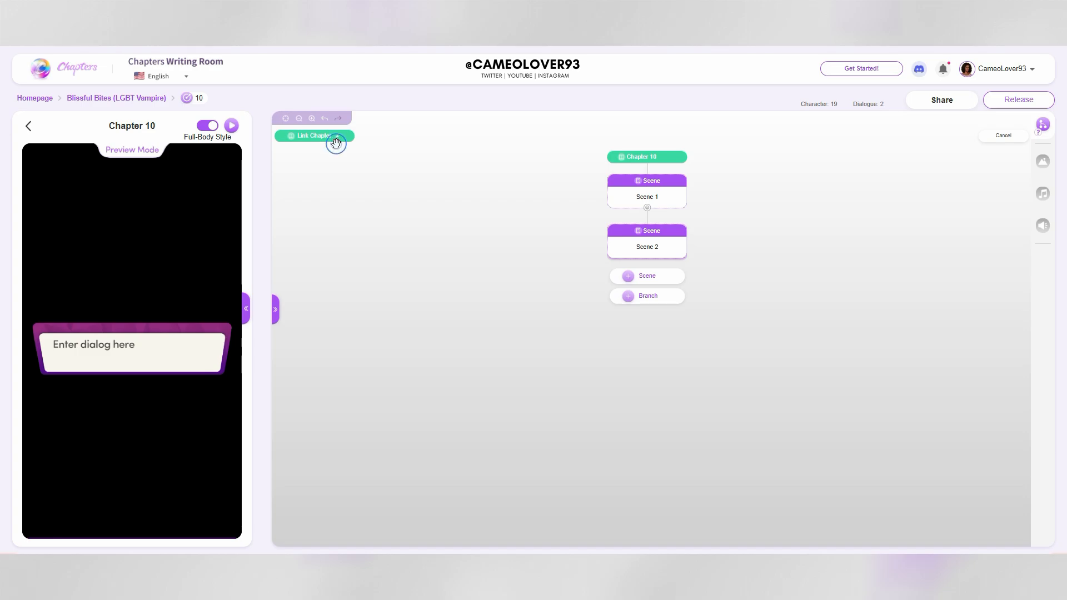
{"action": "left_click", "coordinate": [323, 136]}
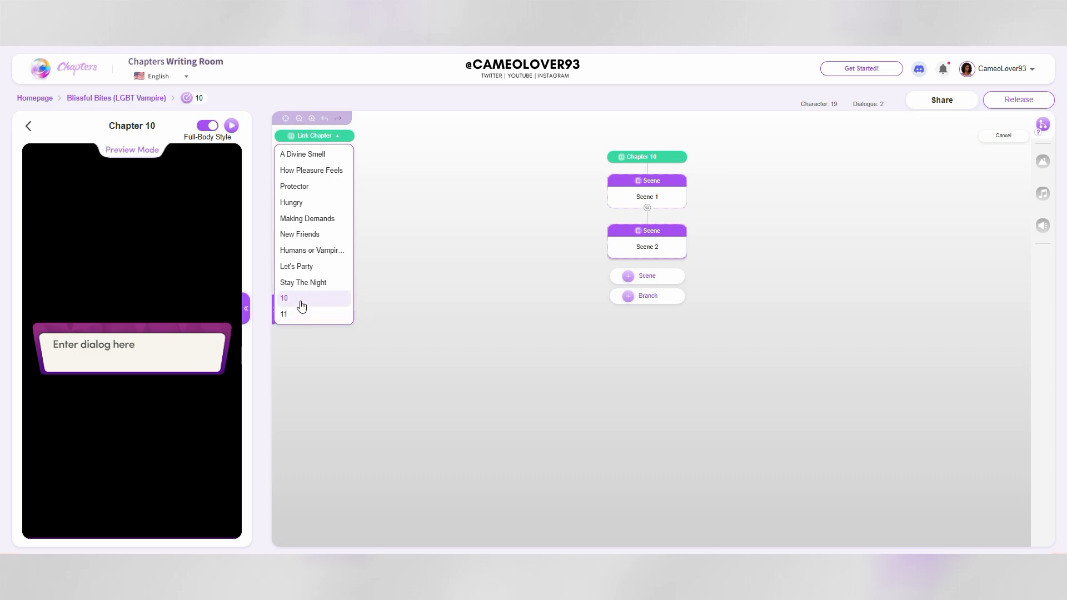
{"action": "left_click", "coordinate": [331, 315]}
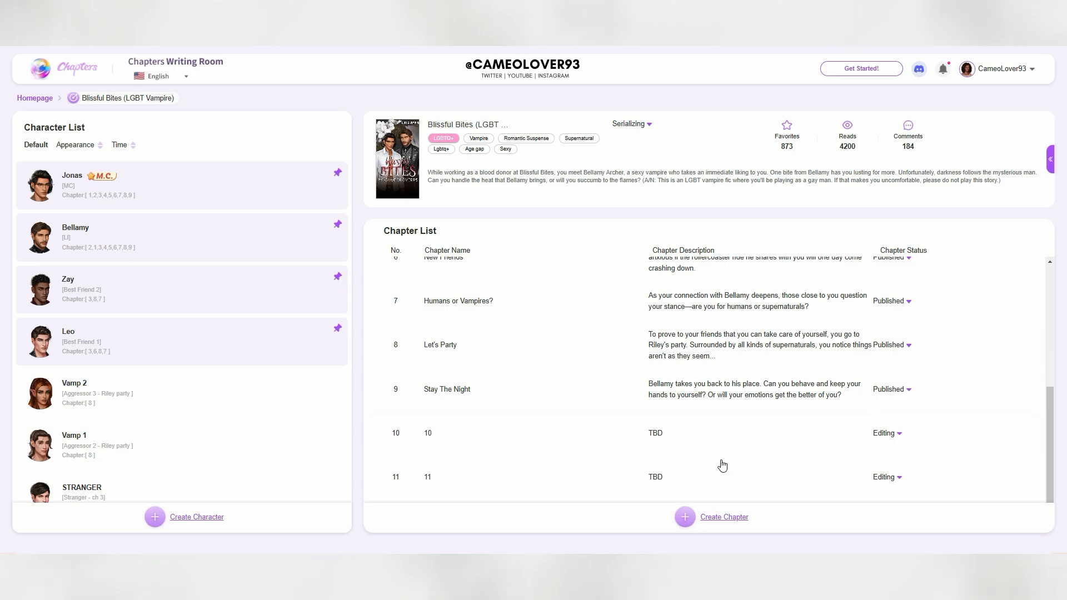
Step: Open chapter 10 from the chapter list and remove Scene 2's link to chapter 11
{"action": "left_click", "coordinate": [722, 437]}
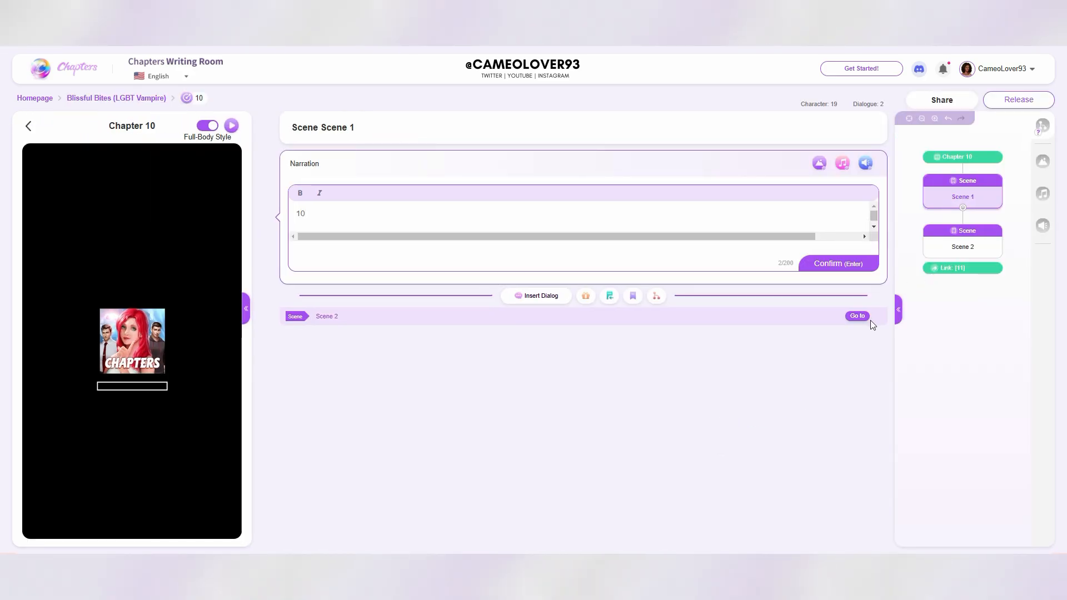
{"action": "left_click", "coordinate": [896, 314]}
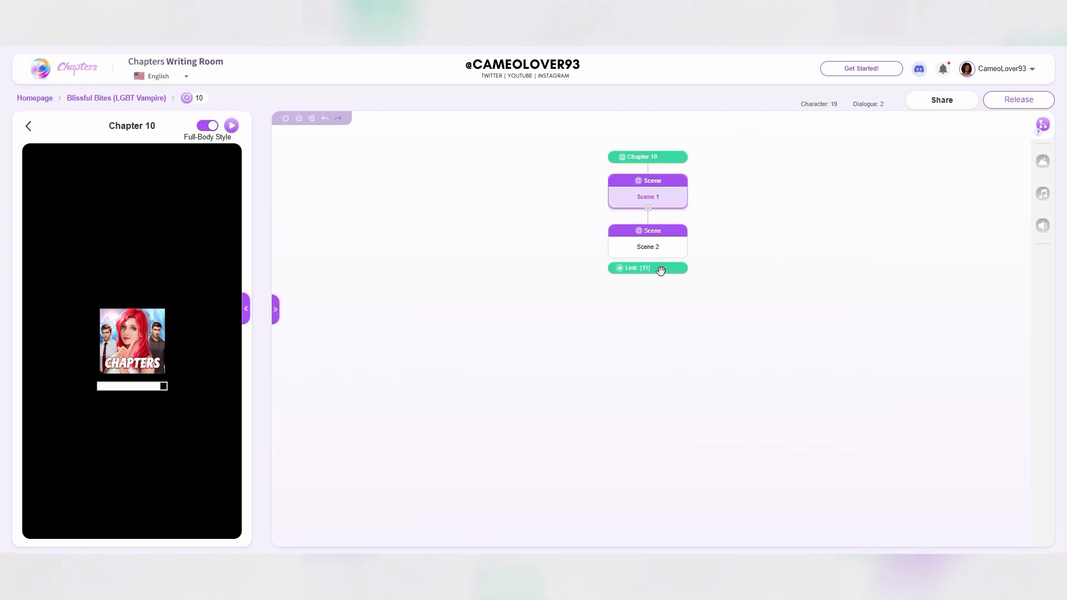
{"action": "left_click", "coordinate": [661, 268]}
{"action": "left_click", "coordinate": [651, 309]}
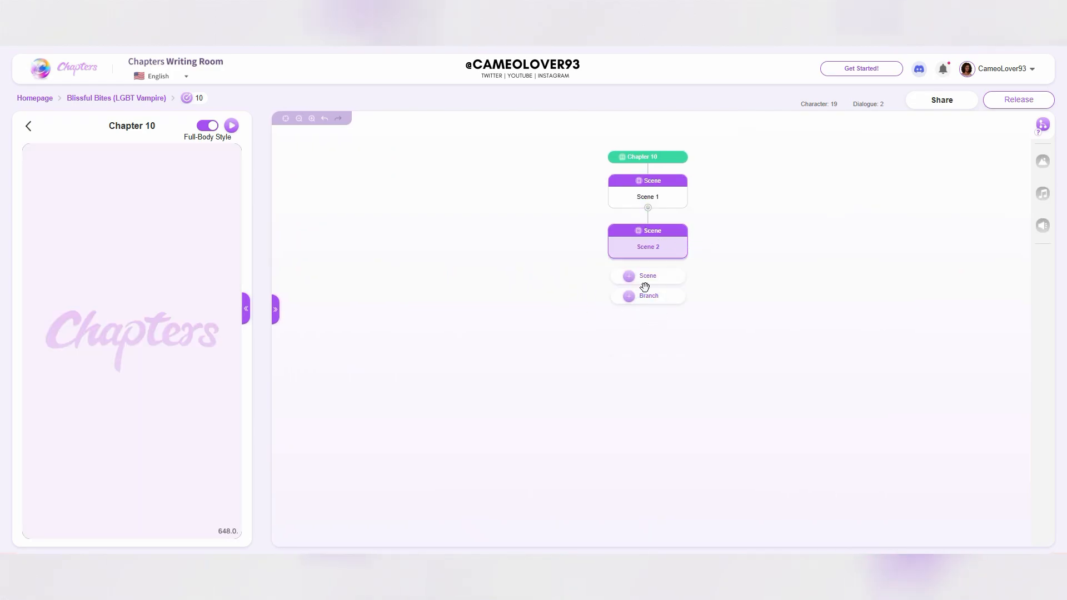
Step: Start a link from Scene 2 and view the chapters available as link targets, without choosing one
{"action": "left_click", "coordinate": [672, 248]}
{"action": "left_click", "coordinate": [671, 249]}
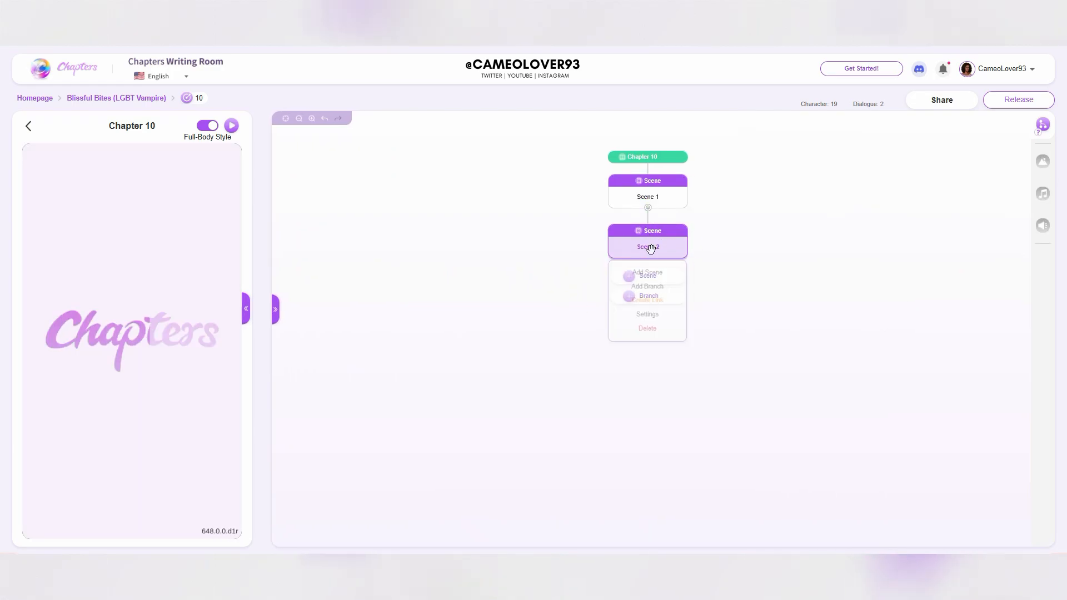
{"action": "left_click", "coordinate": [673, 251]}
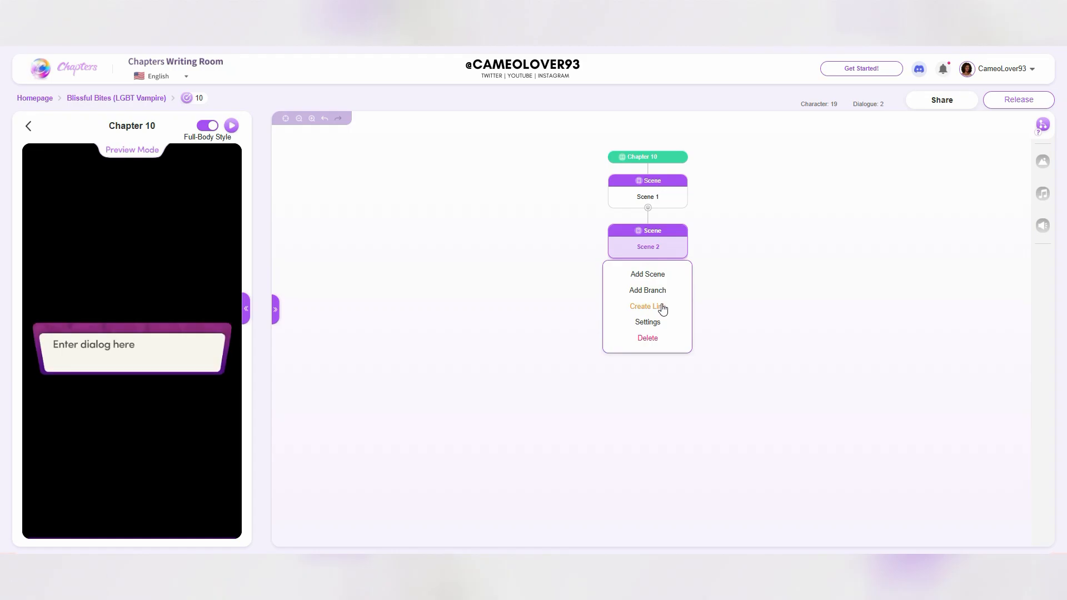
{"action": "left_click", "coordinate": [661, 306]}
{"action": "left_click", "coordinate": [333, 137]}
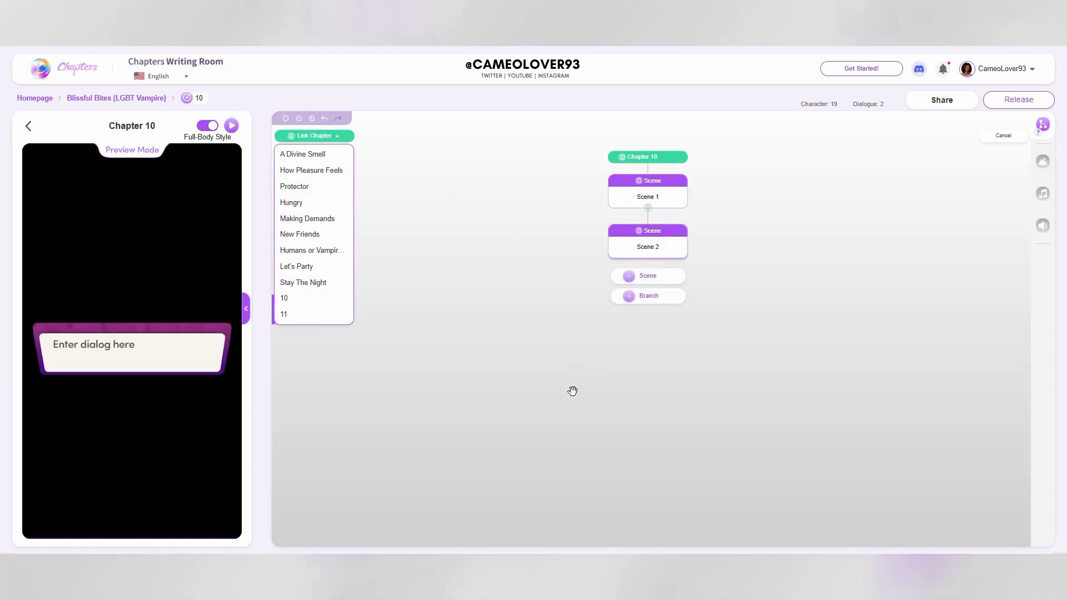
{"action": "left_click", "coordinate": [940, 271]}
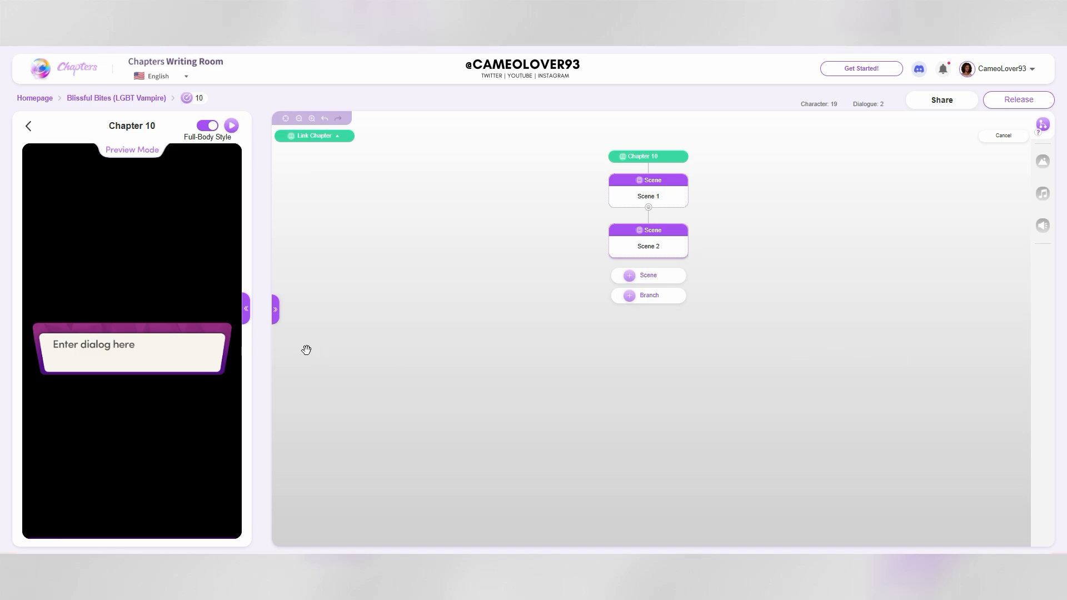
Step: Leave the Blissful Bites book and open Test Book from the workbench
{"action": "left_click", "coordinate": [81, 68]}
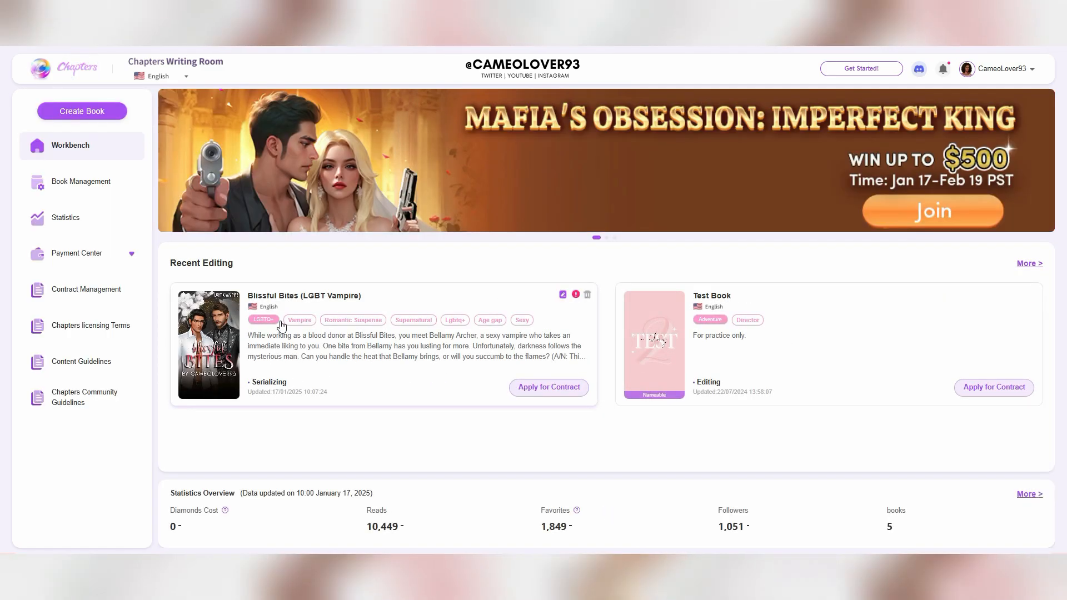
{"action": "left_click", "coordinate": [1037, 265]}
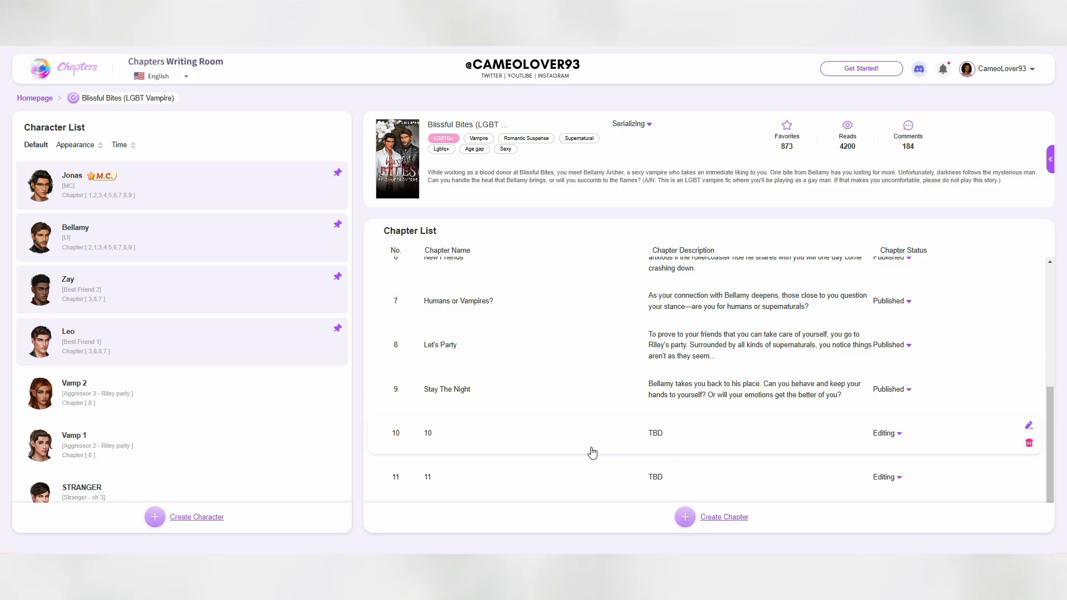
{"action": "left_click", "coordinate": [79, 71]}
{"action": "left_click", "coordinate": [786, 340]}
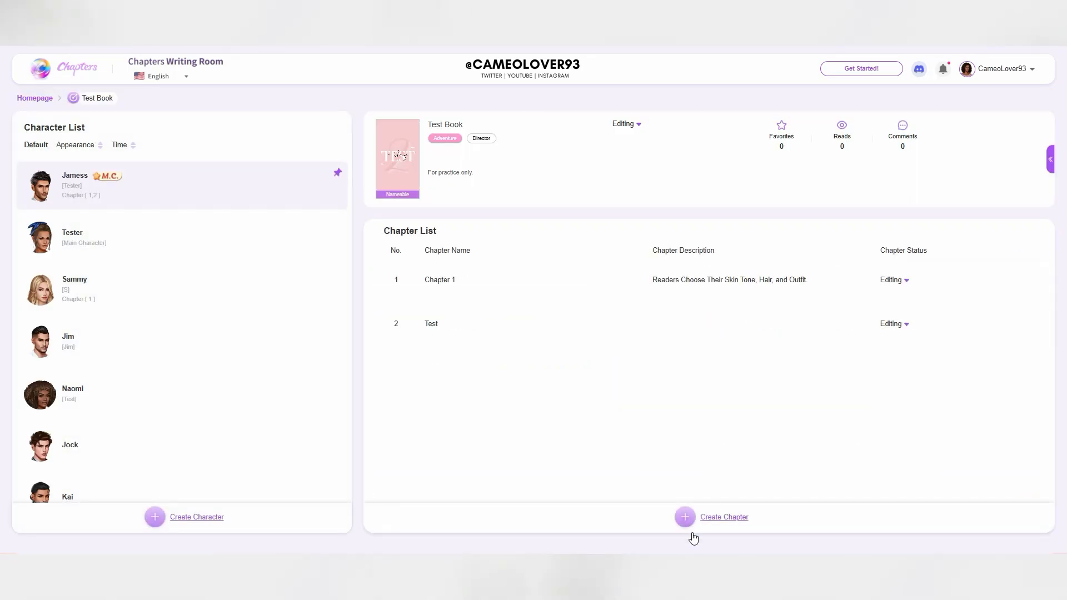
Step: Create a chapter in Test Book with the title "3" and the description "TBD"
{"action": "left_click", "coordinate": [714, 518]}
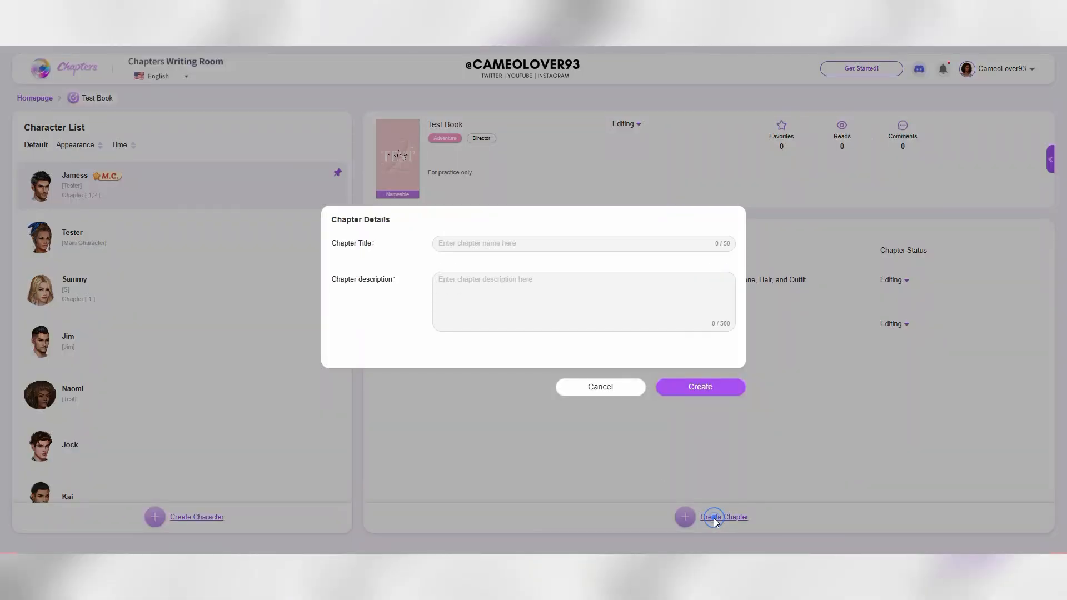
{"action": "left_click", "coordinate": [493, 243]}
{"action": "type", "text": "3"}
{"action": "left_click", "coordinate": [512, 310]}
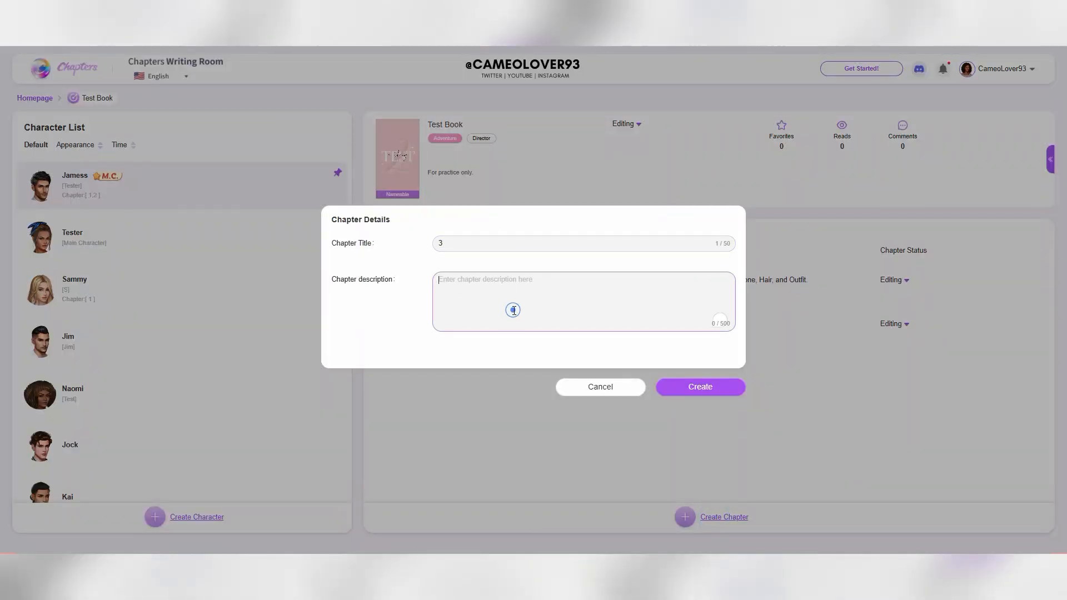
{"action": "type", "text": "TBD"}
{"action": "left_click", "coordinate": [698, 387]}
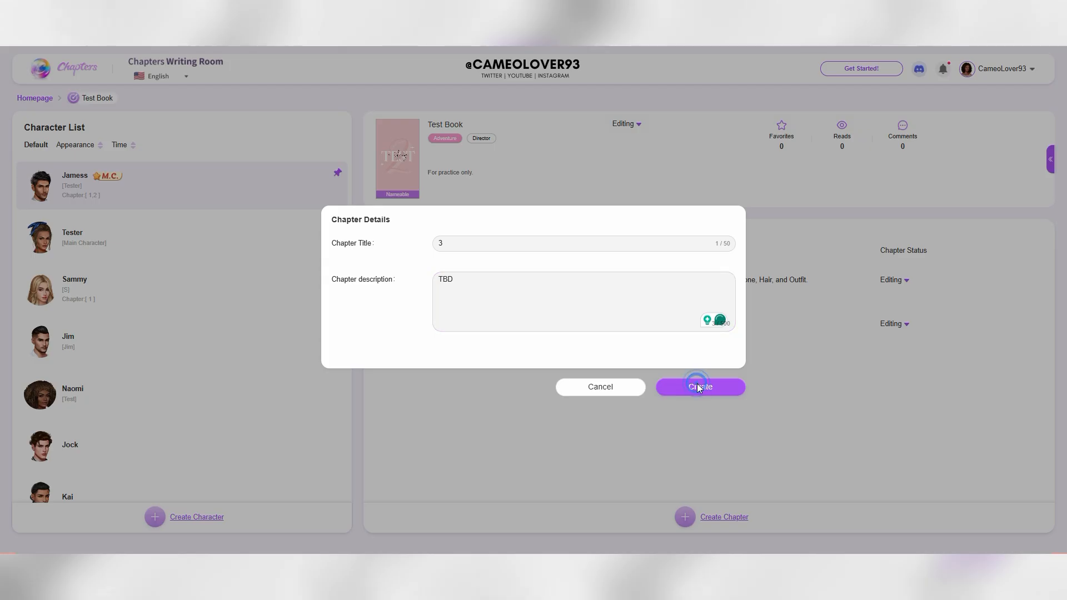
Step: Return to Test Book's chapter list, open the second chapter, Test, and expand its flowchart
{"action": "left_click", "coordinate": [93, 100]}
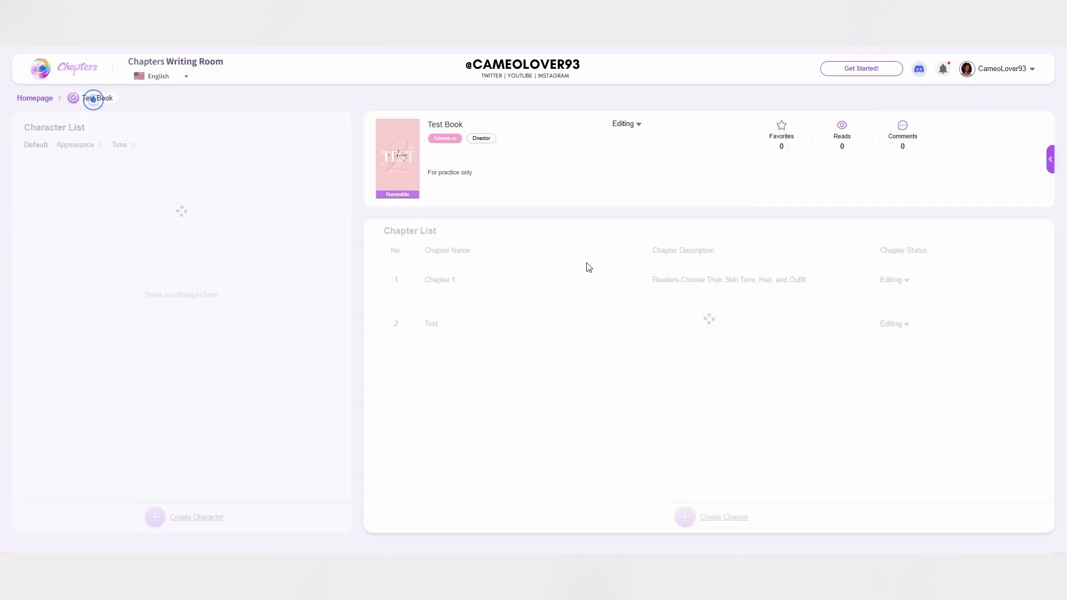
{"action": "left_click", "coordinate": [714, 322]}
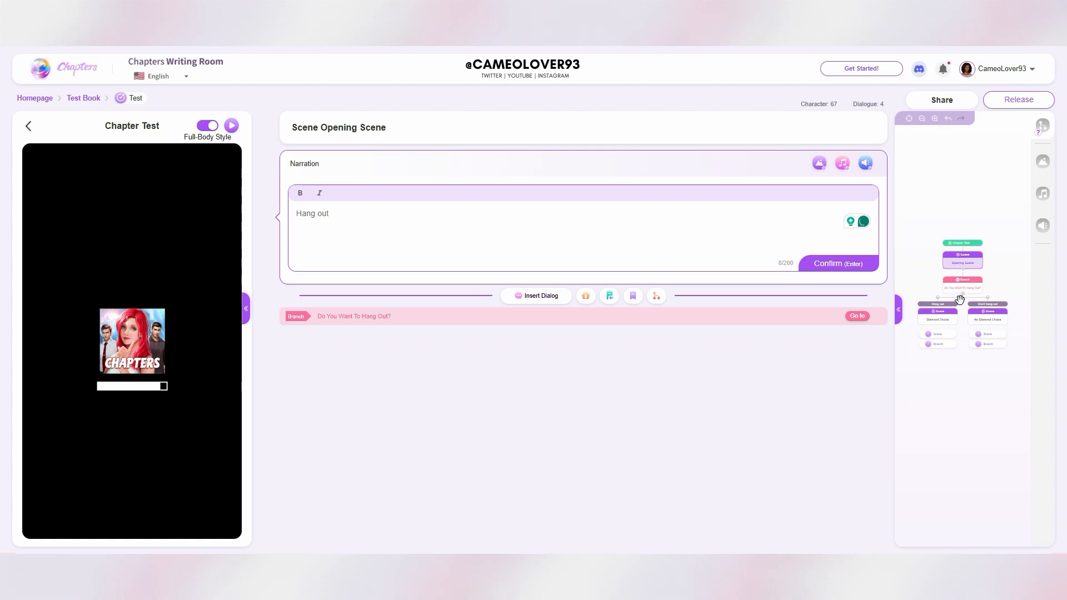
{"action": "left_click", "coordinate": [898, 309]}
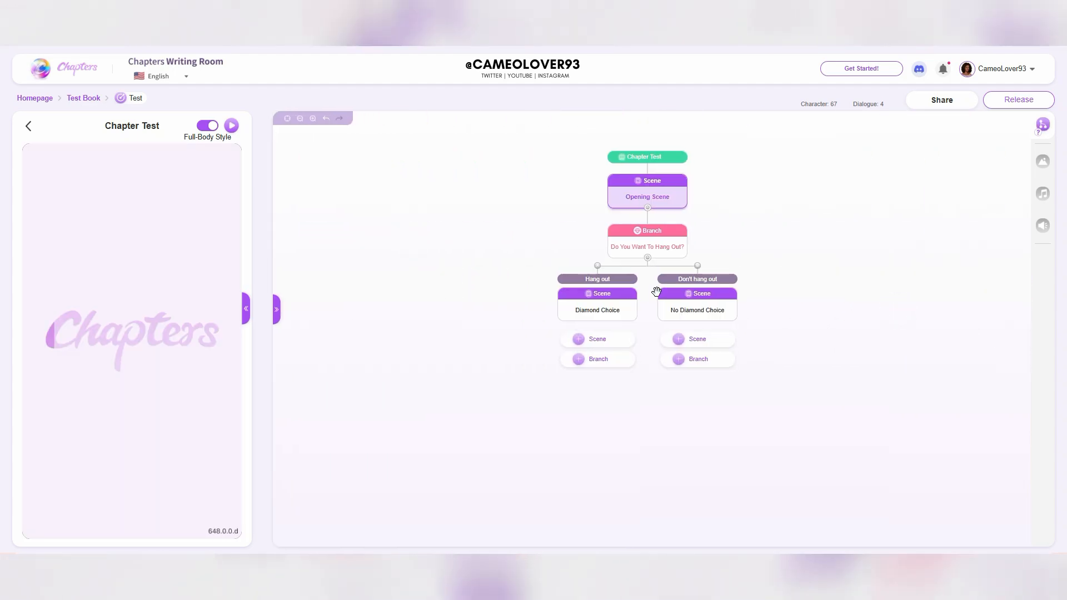
Step: Delete the No Diamond Choice scene under "Don't hang out" in the flowchart, and select the Diamond Choice scene
{"action": "left_click", "coordinate": [716, 309]}
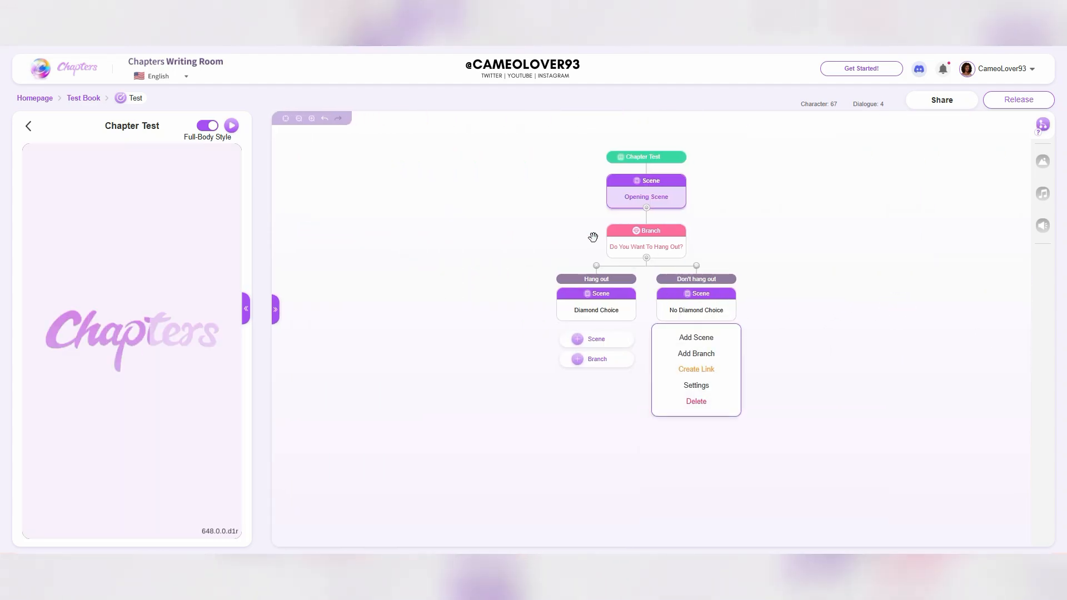
{"action": "left_click", "coordinate": [728, 305]}
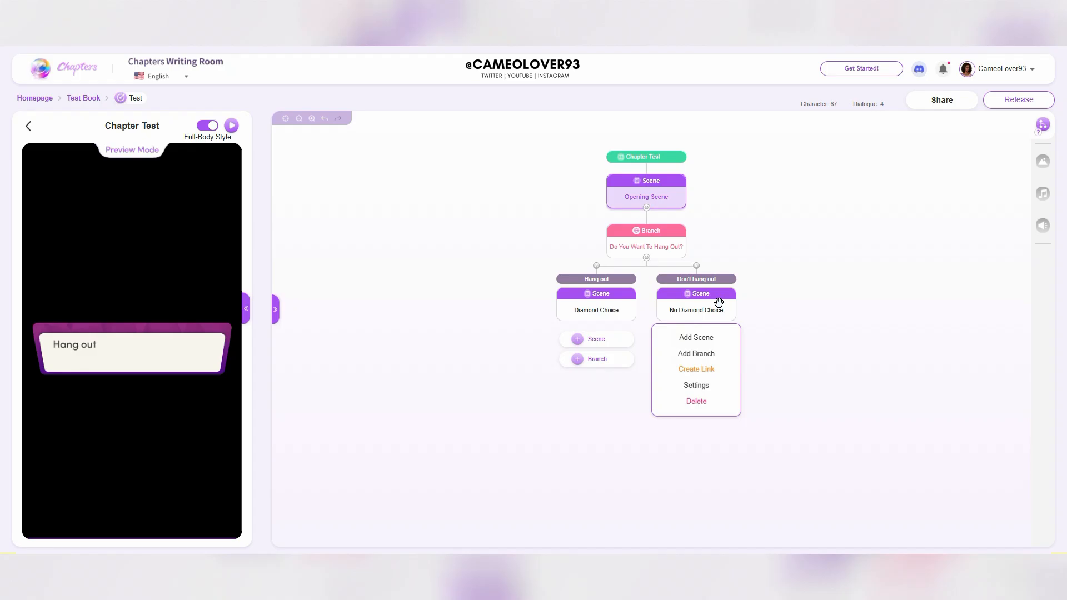
{"action": "left_click", "coordinate": [706, 401]}
{"action": "left_click", "coordinate": [648, 349]}
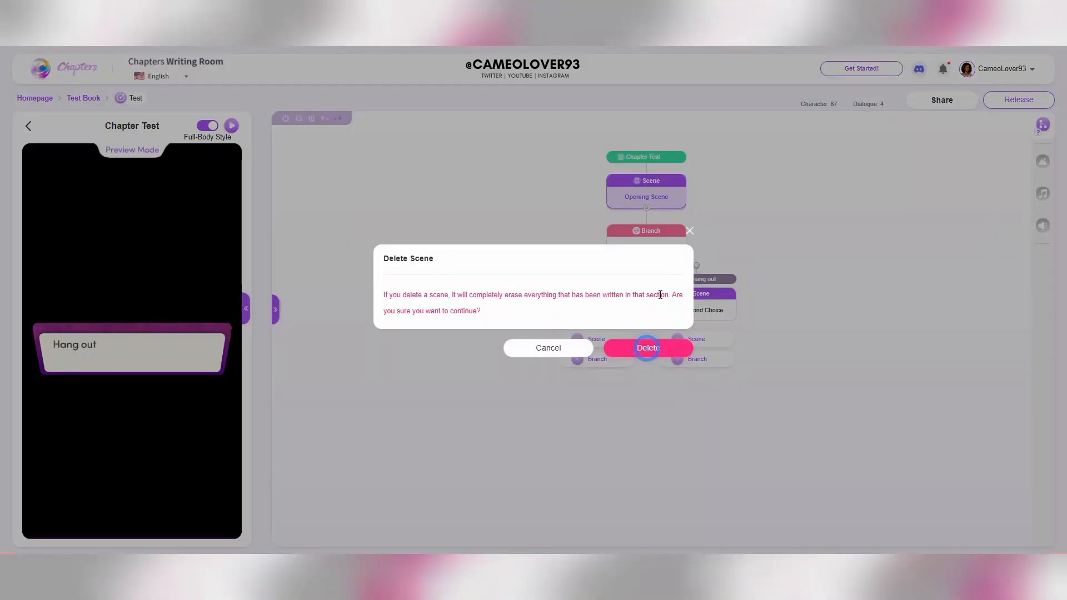
{"action": "left_click", "coordinate": [656, 350]}
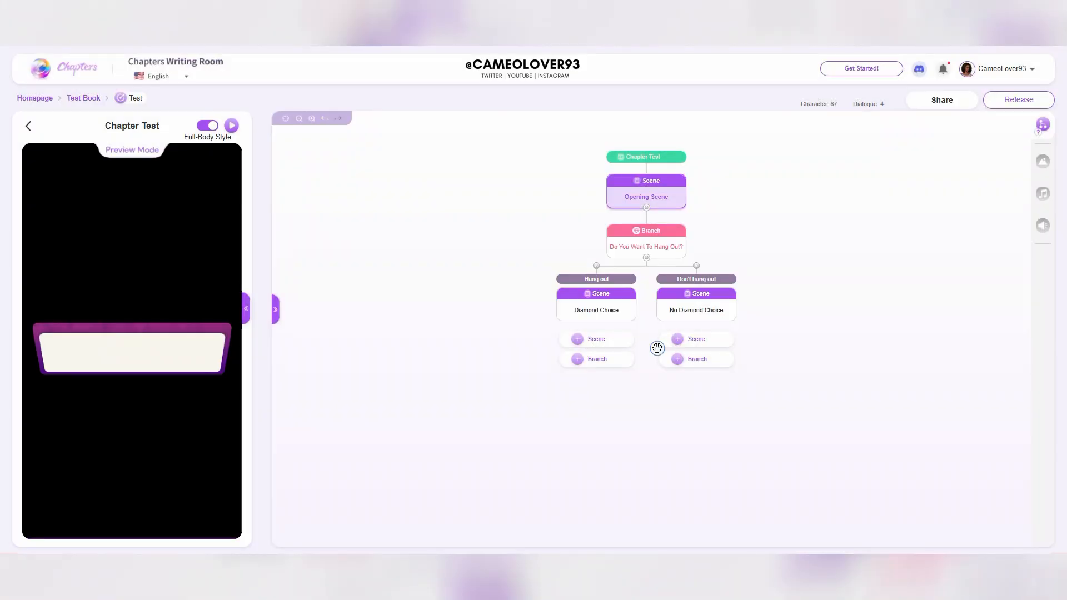
{"action": "left_click", "coordinate": [623, 305]}
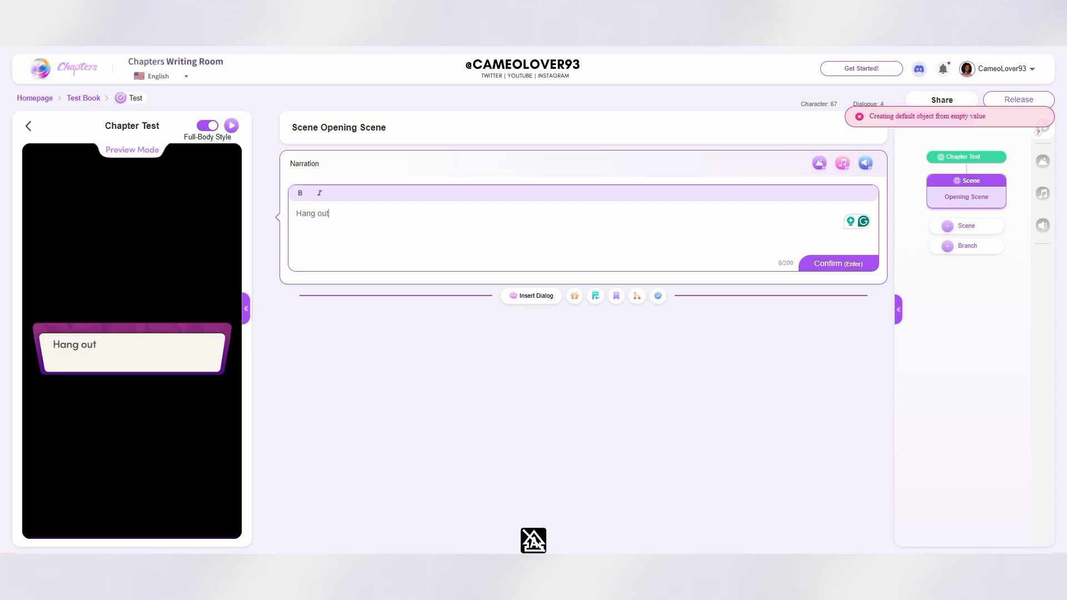
Step: Replace the Opening Scene's "Hang out" narration with "Chapter 2: Homecoming"
{"action": "left_click", "coordinate": [942, 194]}
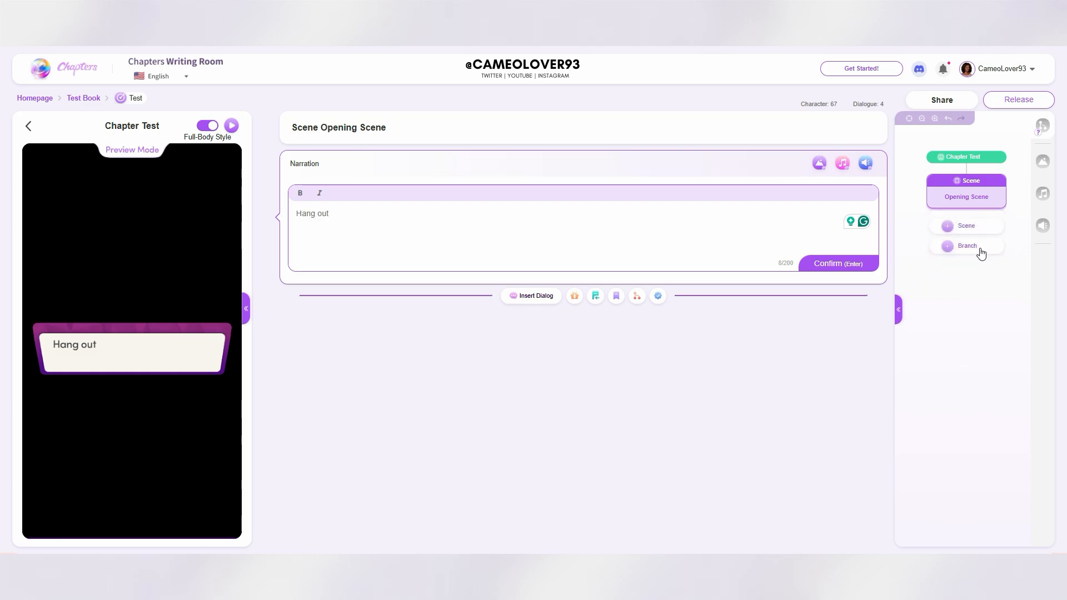
{"action": "triple_click", "coordinate": [436, 214]}
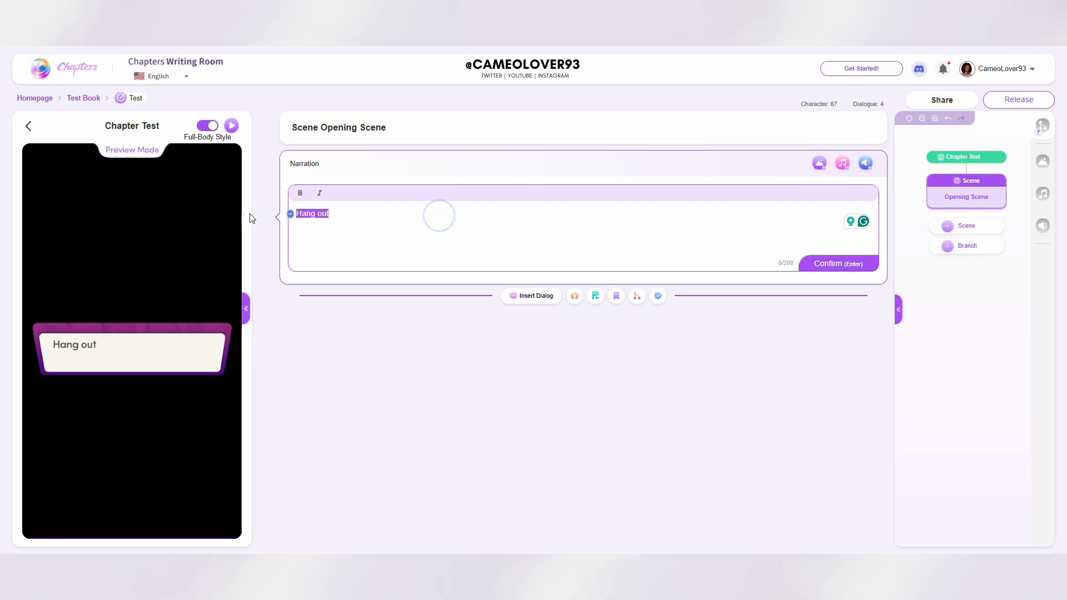
{"action": "type", "text": "Chapter "}
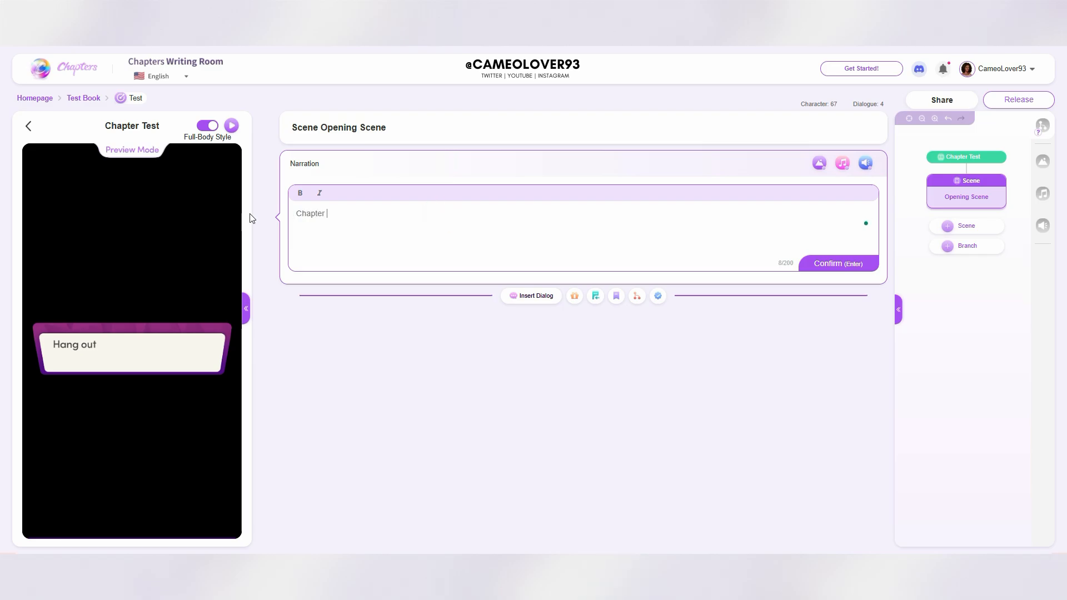
{"action": "type", "text": "2:"}
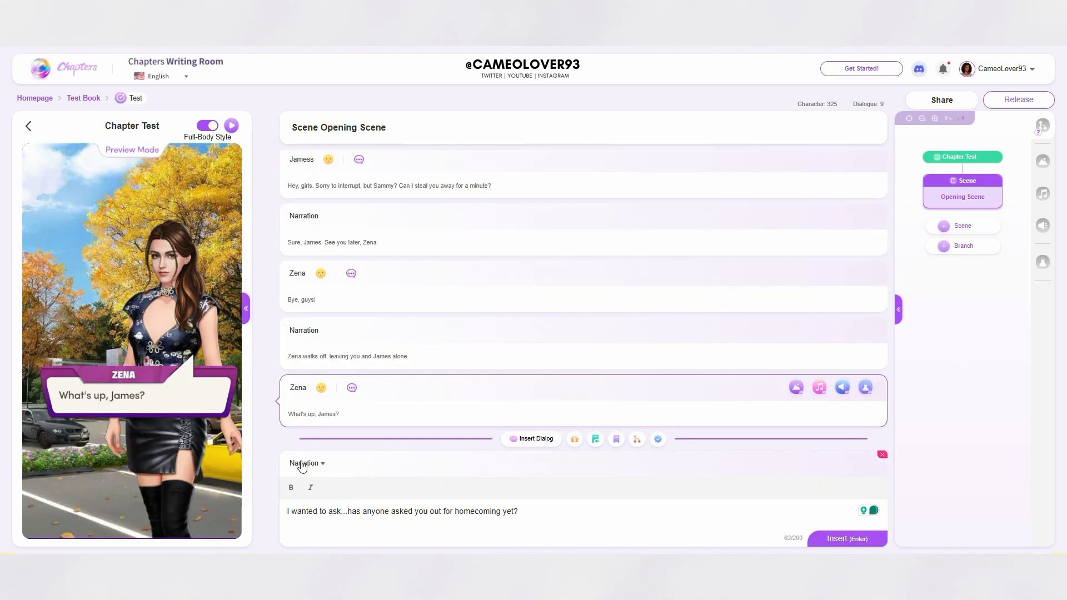
Step: Insert "I wanted to ask...has anyone asked you out for homecoming yet?" as Jamess's line, and make Sammy the next line's speaker
{"action": "left_click", "coordinate": [309, 462]}
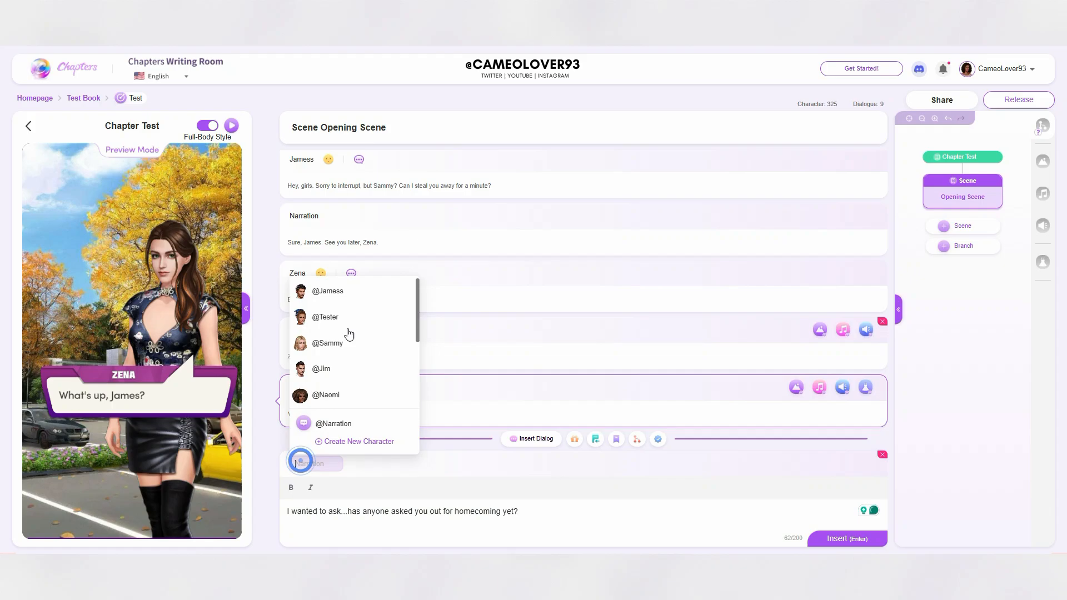
{"action": "left_click", "coordinate": [350, 300]}
{"action": "left_click", "coordinate": [529, 512]}
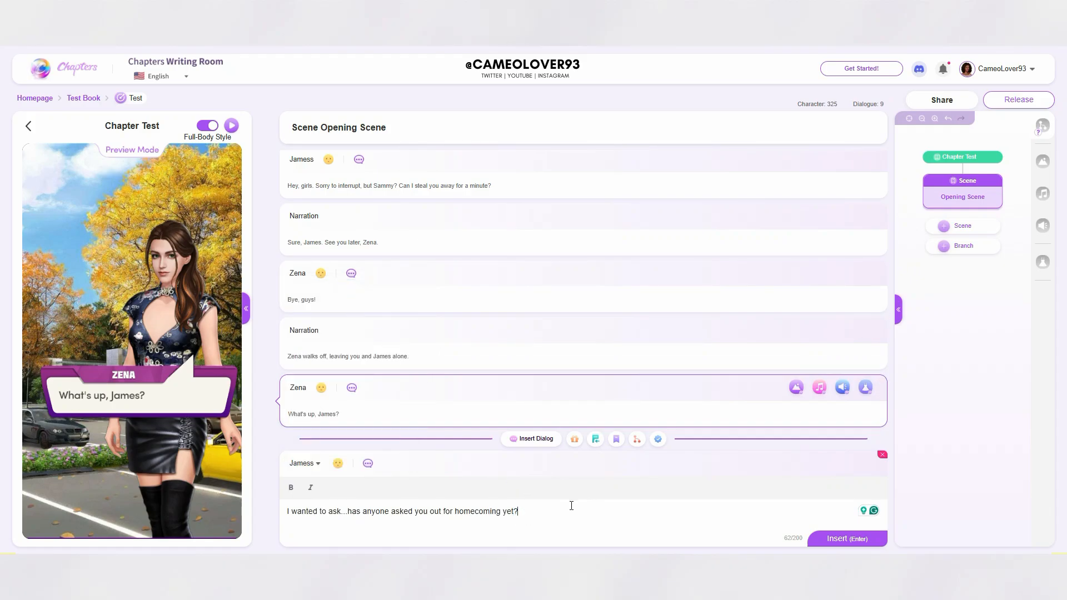
{"action": "key", "text": "Return"}
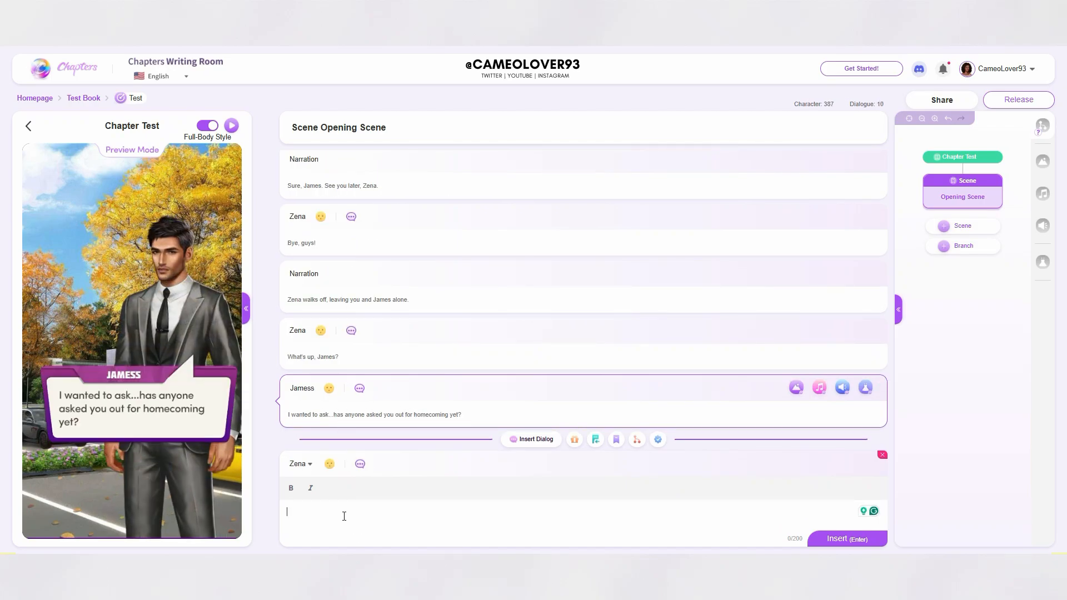
{"action": "left_click", "coordinate": [305, 464]}
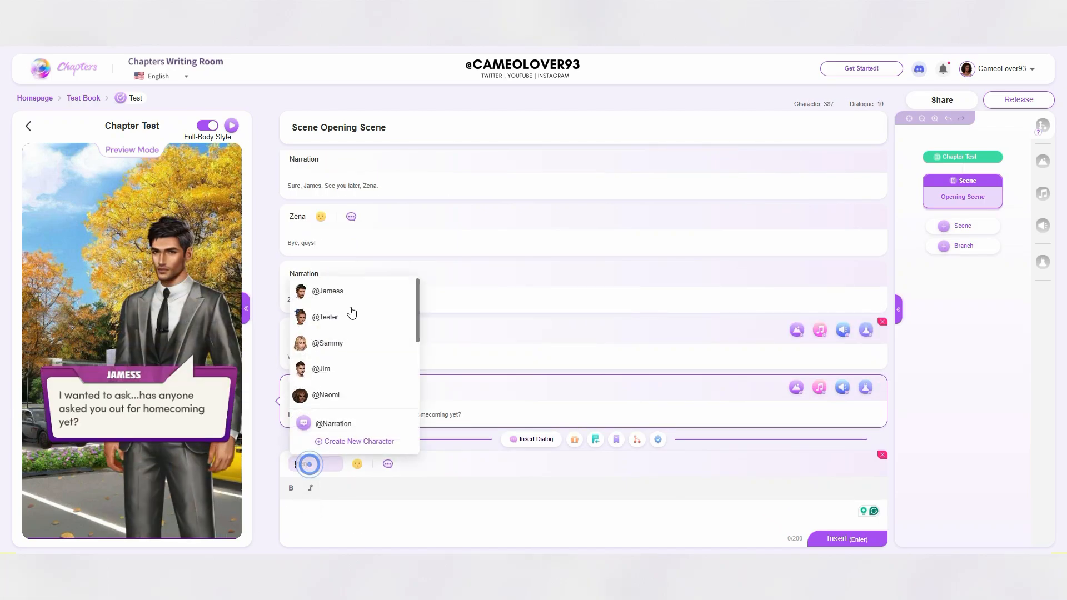
{"action": "left_click", "coordinate": [357, 341]}
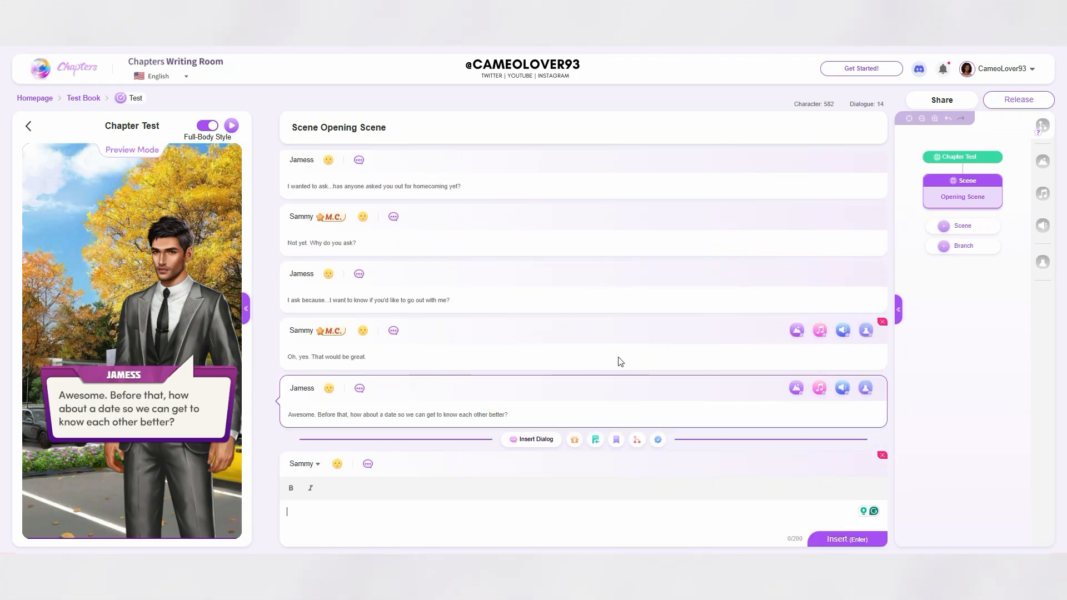
Step: Review the Opening Scene's dialogue and add a two-choice text branch for Sammy after Jamess's date invitation
{"action": "scroll", "coordinate": [617, 367], "scroll_direction": "up", "scroll_amount": 10}
{"action": "scroll", "coordinate": [618, 378], "scroll_direction": "up", "scroll_amount": 1}
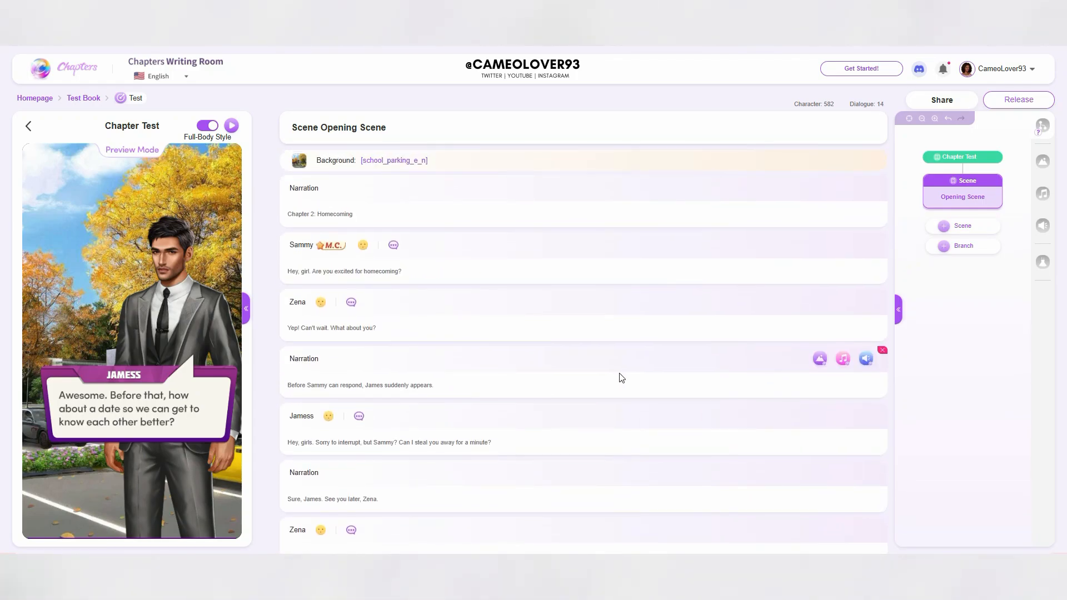
{"action": "scroll", "coordinate": [662, 352], "scroll_direction": "down", "scroll_amount": 6}
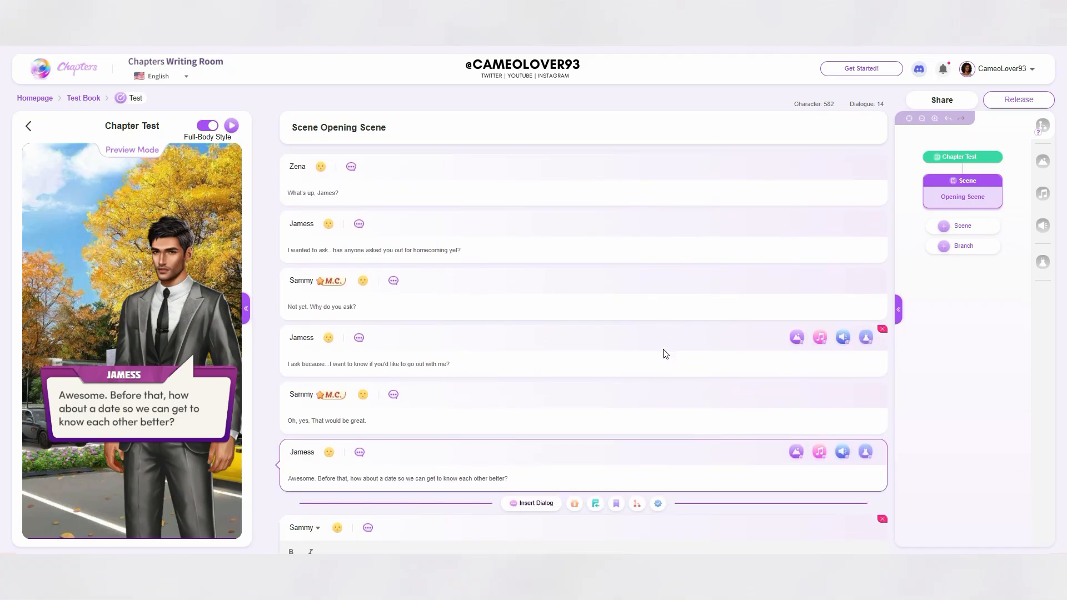
{"action": "scroll", "coordinate": [662, 349], "scroll_direction": "up", "scroll_amount": 5}
{"action": "scroll", "coordinate": [661, 350], "scroll_direction": "up", "scroll_amount": 1}
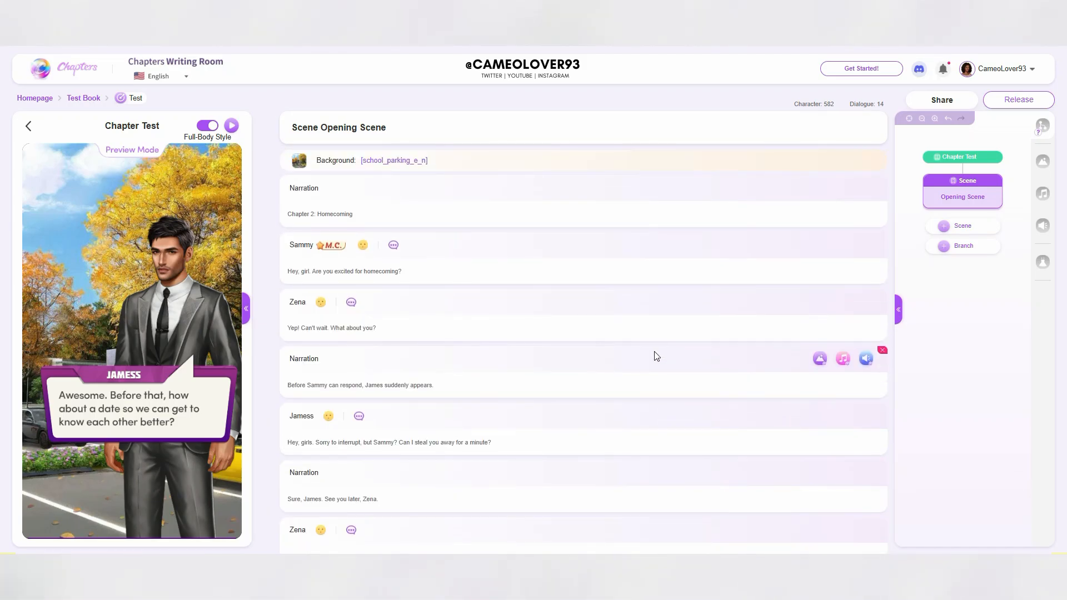
{"action": "scroll", "coordinate": [656, 356], "scroll_direction": "down", "scroll_amount": 6}
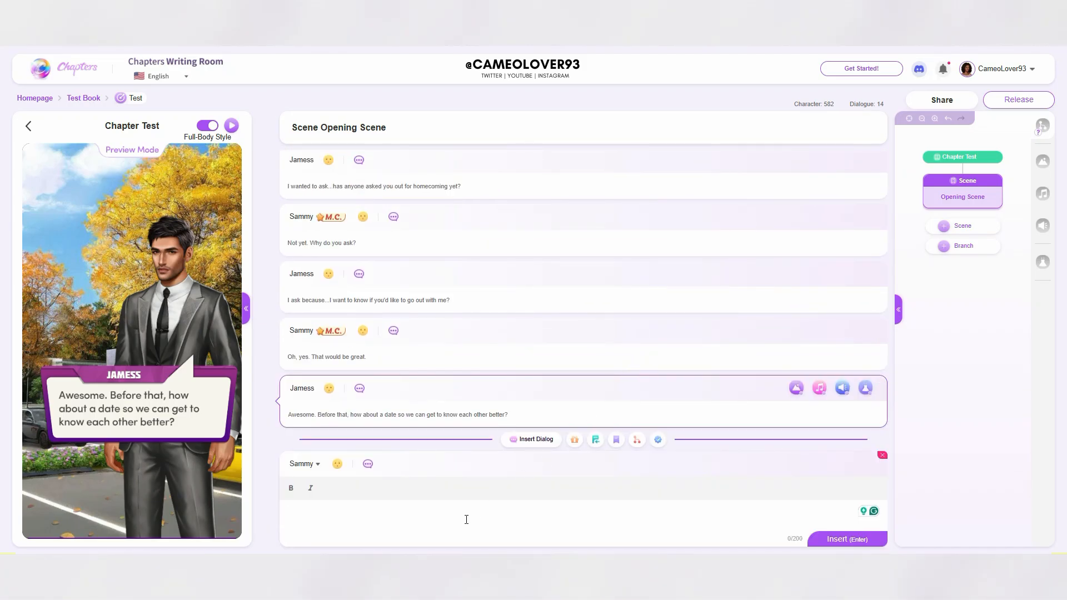
{"action": "left_click", "coordinate": [467, 512]}
{"action": "left_click", "coordinate": [618, 439]}
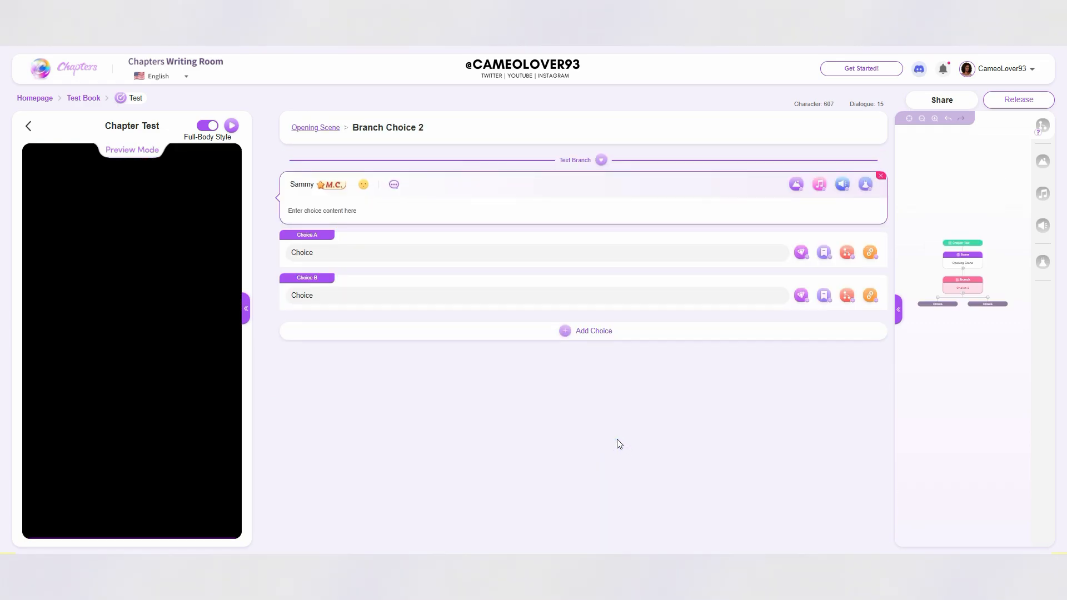
Step: Set the branch's background to school_parking_e_n and its prompt to "James just asked me out. What should I say?"
{"action": "left_click", "coordinate": [796, 184]}
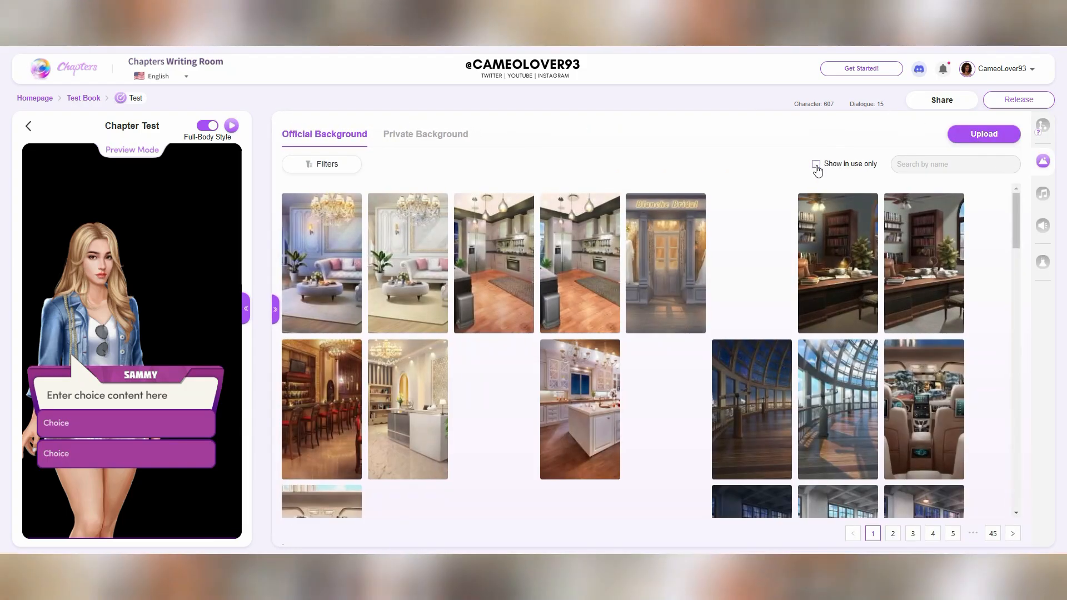
{"action": "left_click", "coordinate": [815, 165]}
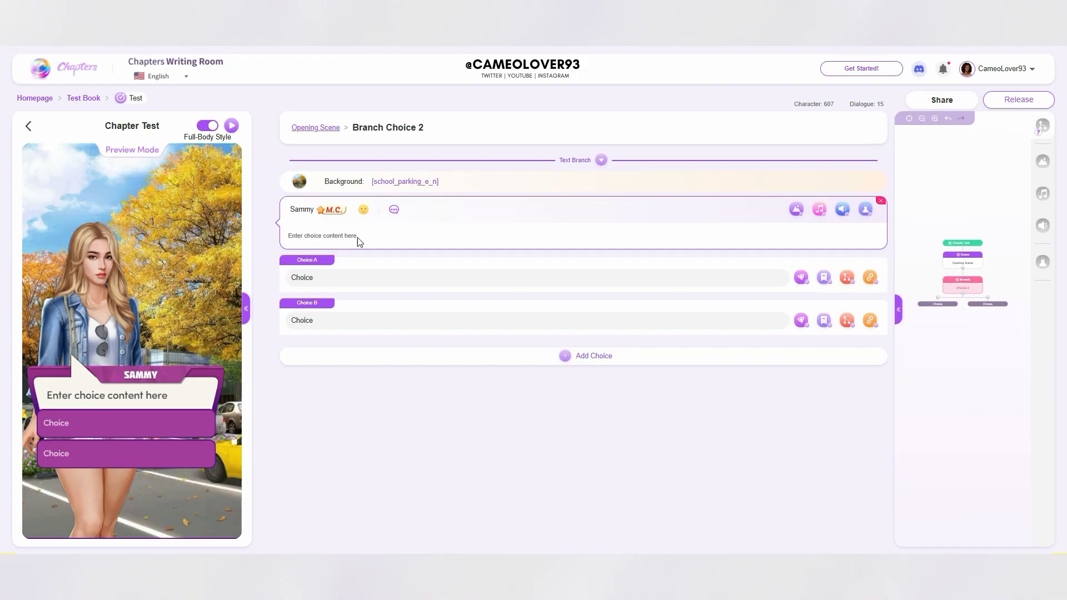
{"action": "left_click", "coordinate": [358, 239]}
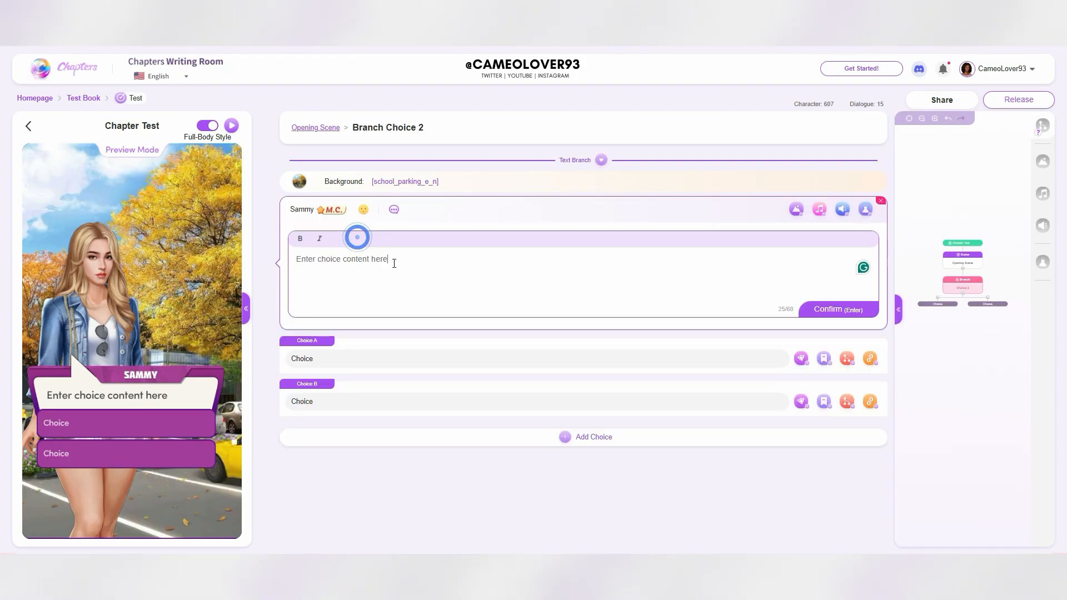
{"action": "triple_click", "coordinate": [405, 257]}
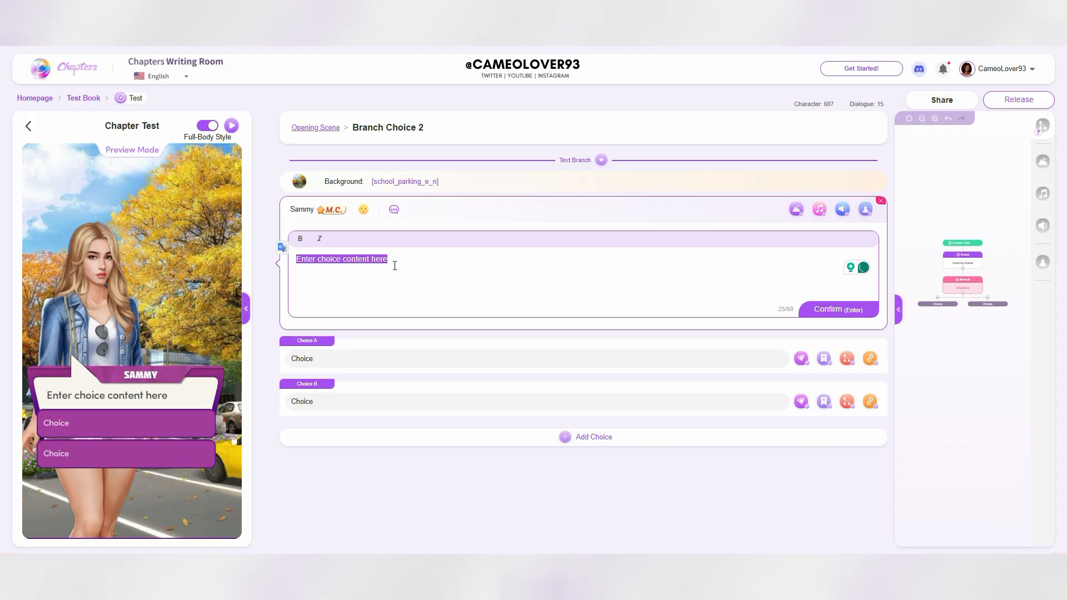
{"action": "key", "text": "BackSpace"}
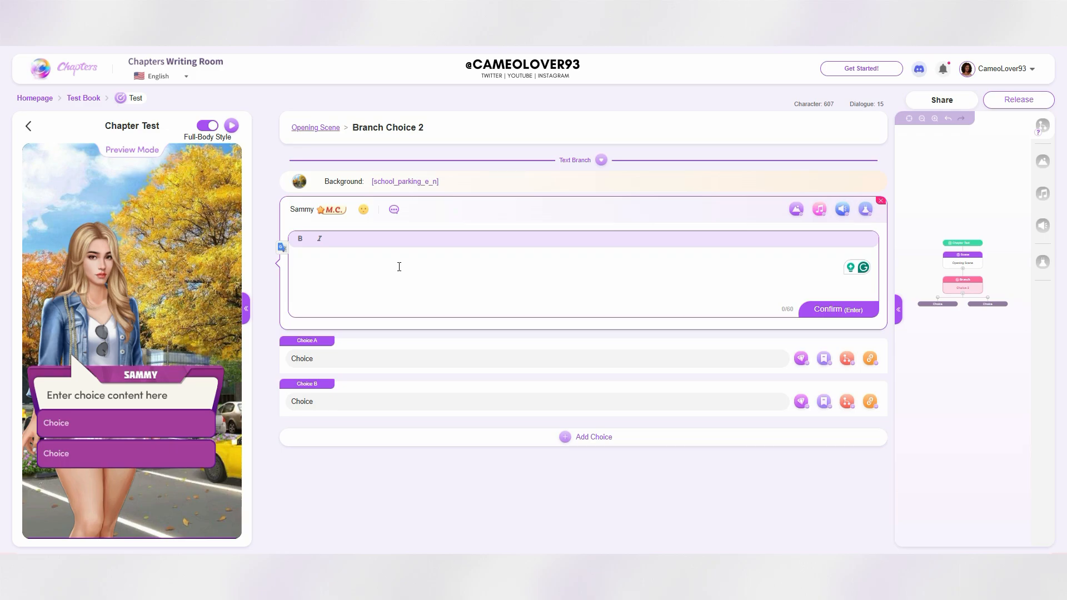
{"action": "type", "text": "James just asked me out. What"}
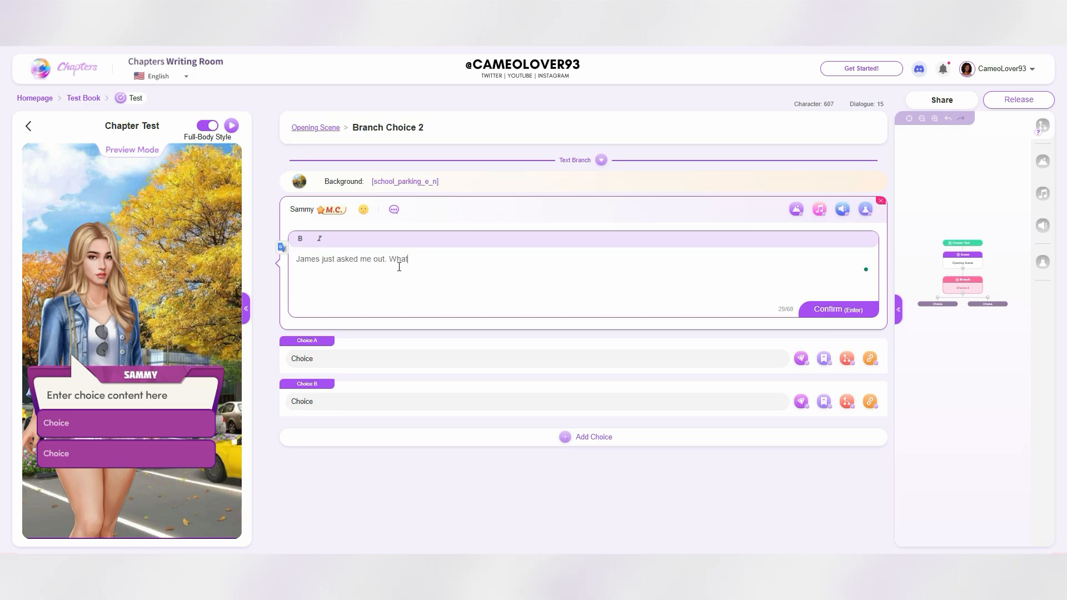
{"action": "type", "text": " should I say?"}
{"action": "key", "text": "Return"}
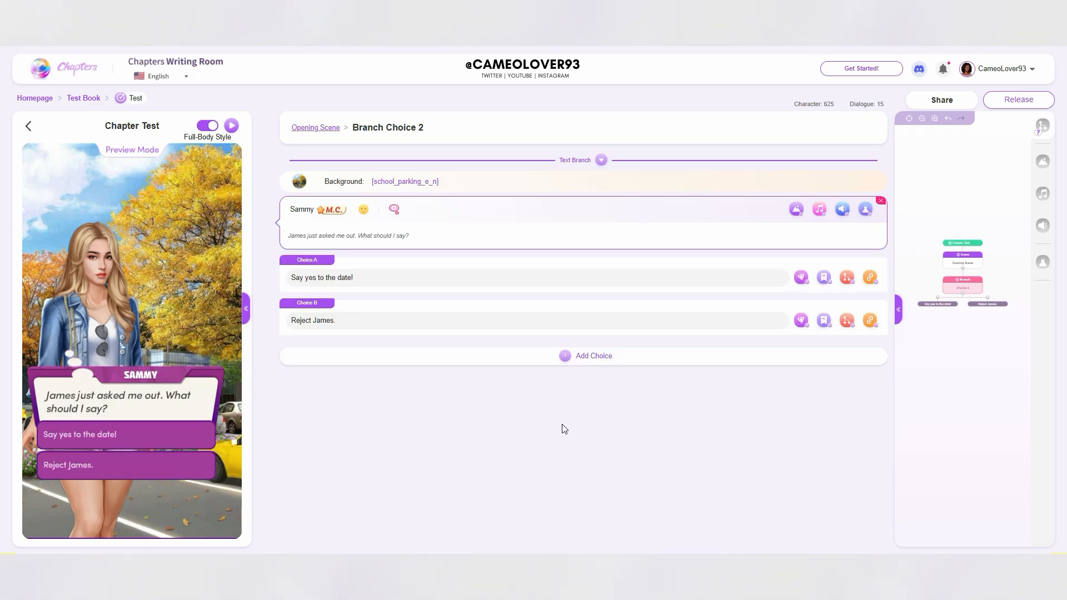
Step: Examine the follow-up options for the "Say yes to the date!" and "Reject James." choices in the chapter flow chart
{"action": "left_click", "coordinate": [898, 312]}
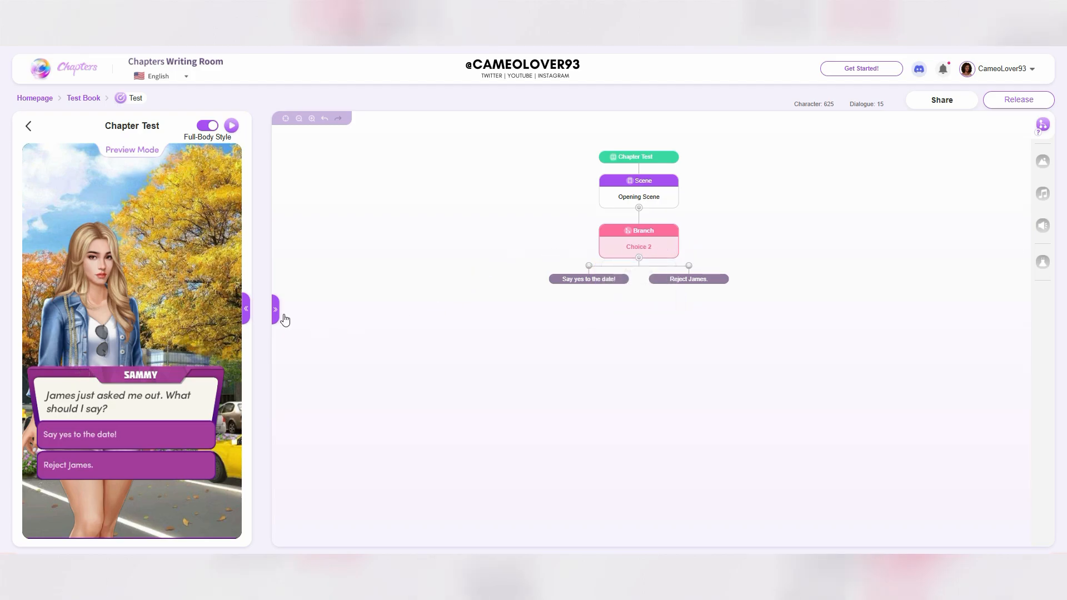
{"action": "left_click", "coordinate": [593, 285]}
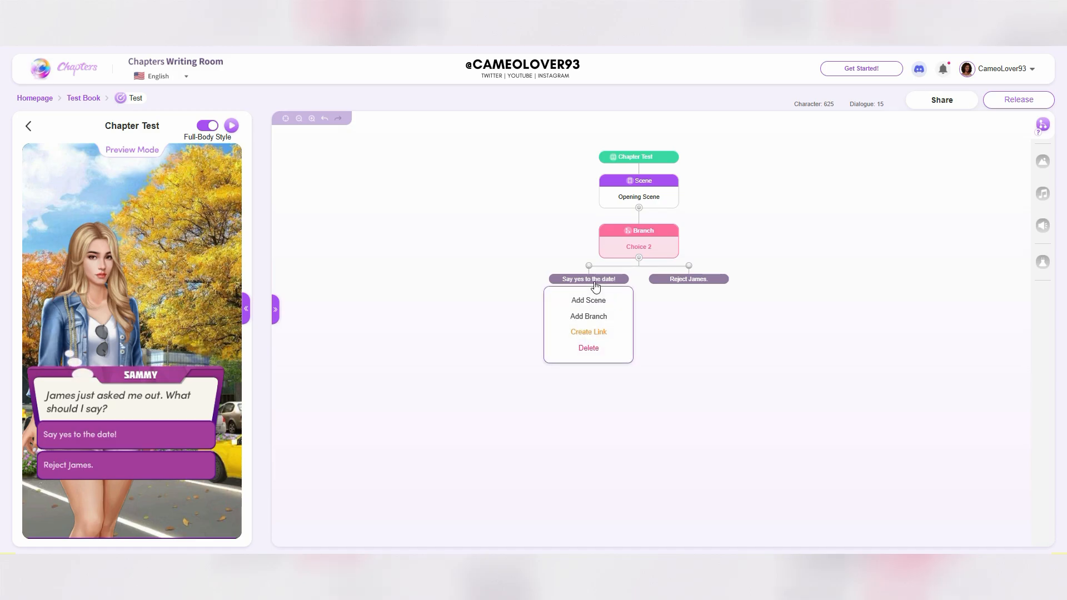
{"action": "left_click", "coordinate": [531, 435]}
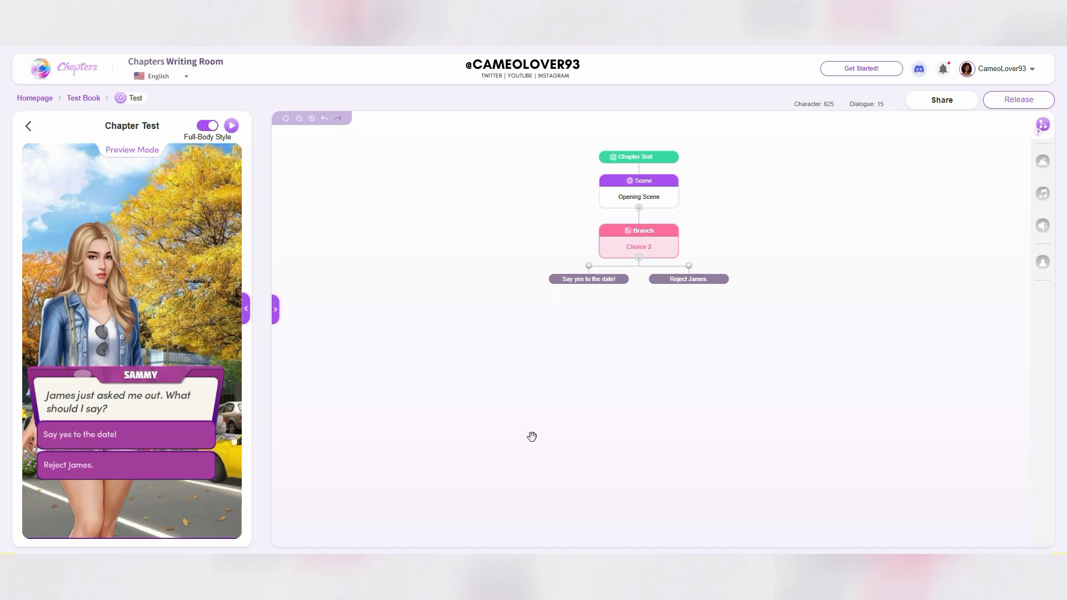
{"action": "left_click", "coordinate": [706, 285]}
{"action": "left_click", "coordinate": [785, 381]}
{"action": "left_click", "coordinate": [275, 310]}
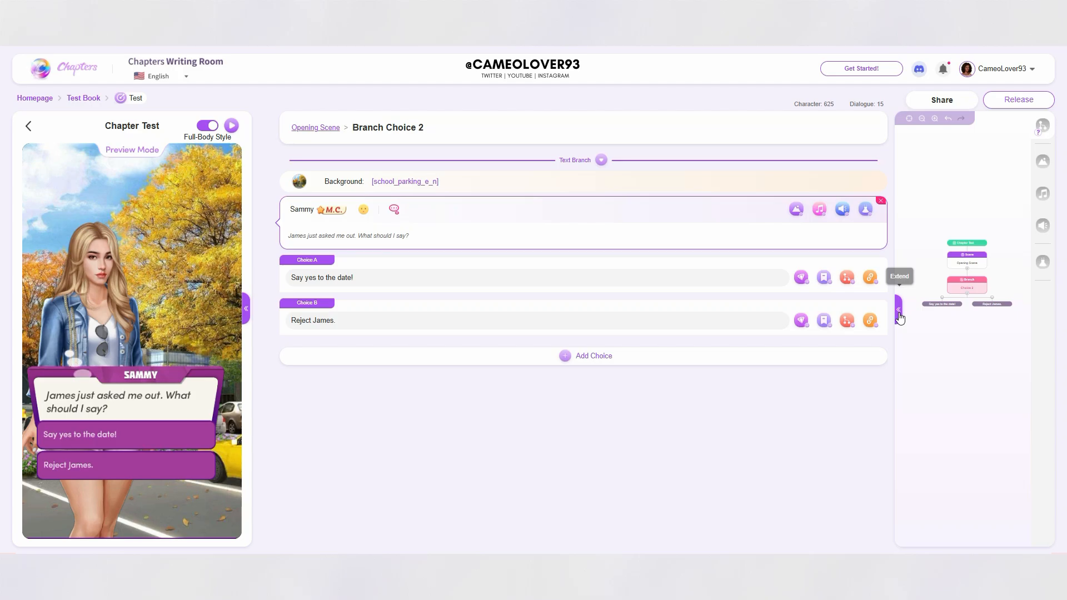
{"action": "left_click", "coordinate": [949, 304]}
{"action": "left_click", "coordinate": [934, 307]}
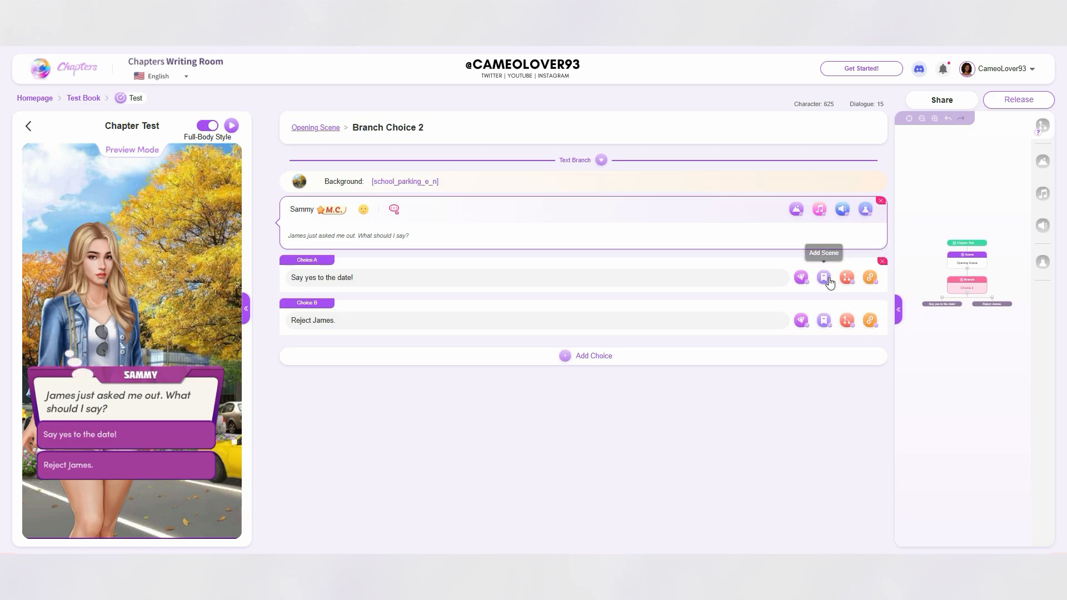
Step: Add a new scene under both the "Say yes to the date!" and "Reject James." choices in the flow chart
{"action": "left_click", "coordinate": [896, 309]}
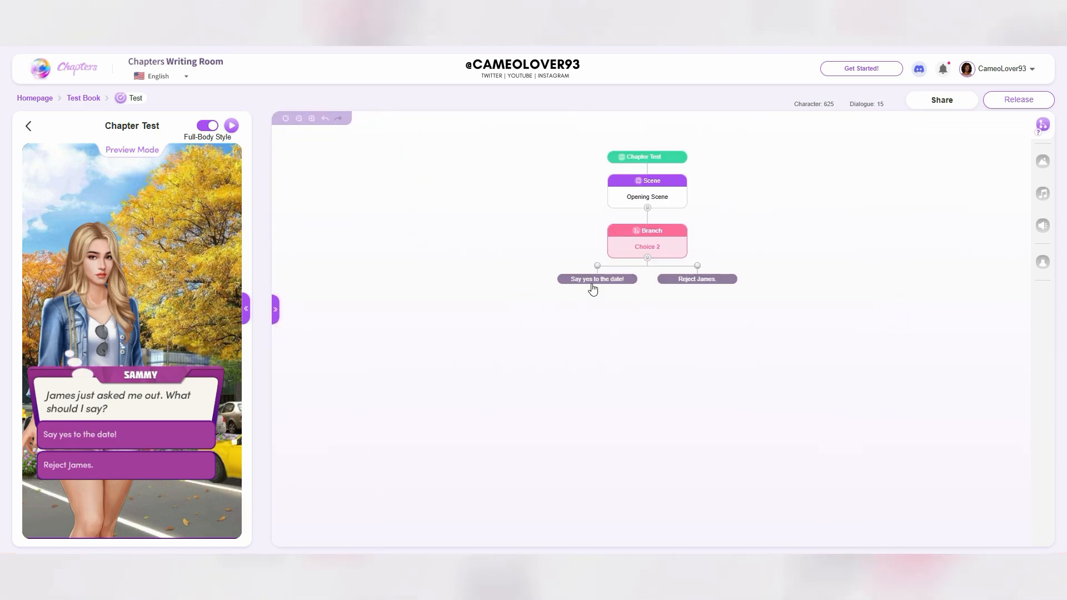
{"action": "left_click", "coordinate": [593, 289]}
{"action": "left_click", "coordinate": [602, 301]}
{"action": "left_click", "coordinate": [707, 280]}
{"action": "left_click", "coordinate": [701, 301]}
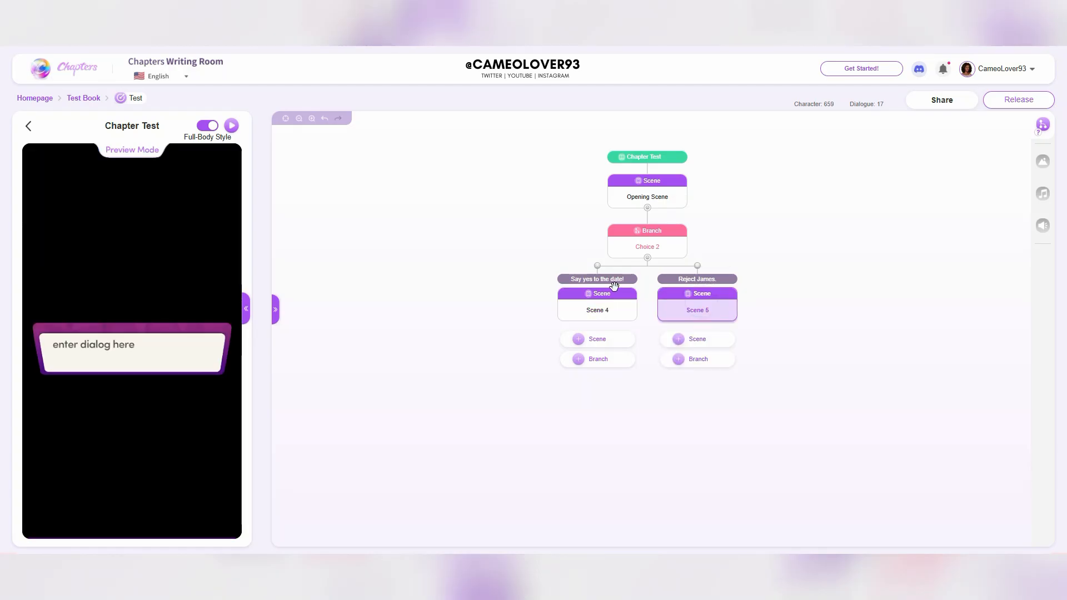
Step: Rename the scene under "Say yes to the date!" as "date"
{"action": "left_click", "coordinate": [609, 311]}
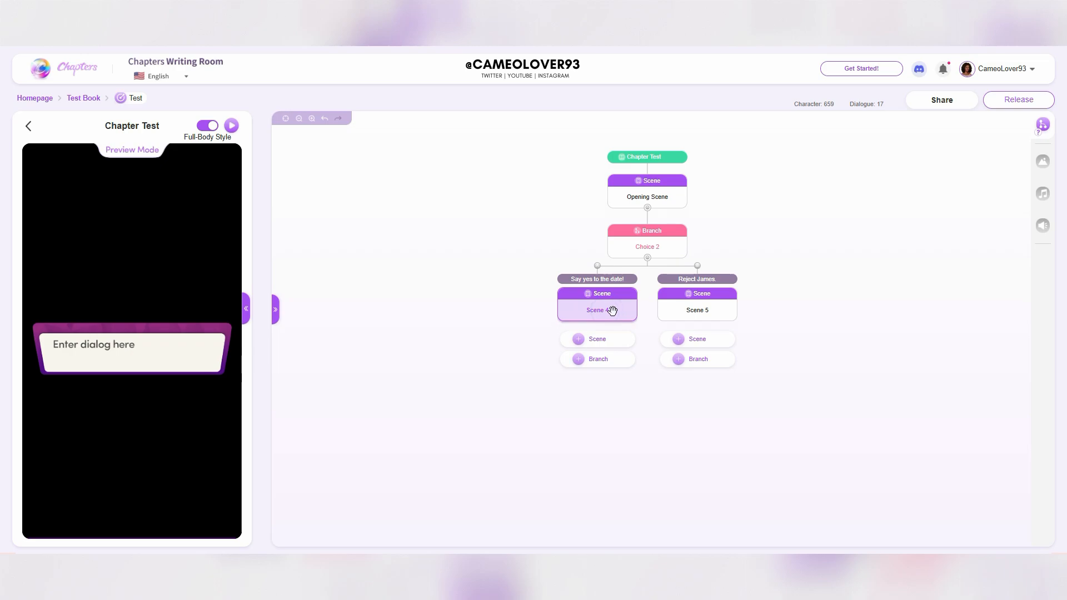
{"action": "right_click", "coordinate": [607, 312]}
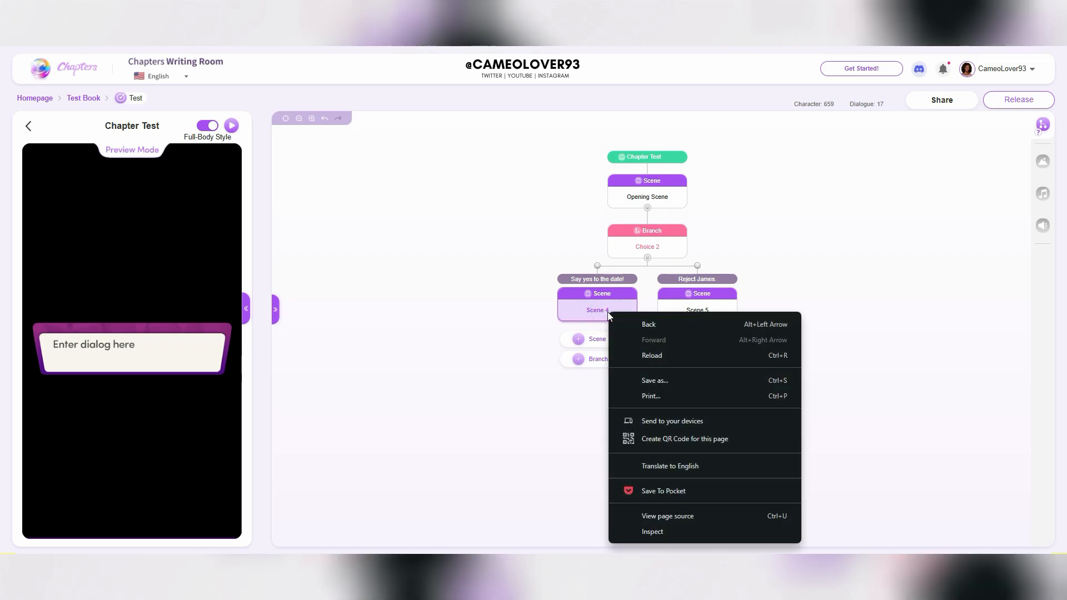
{"action": "left_click", "coordinate": [595, 309]}
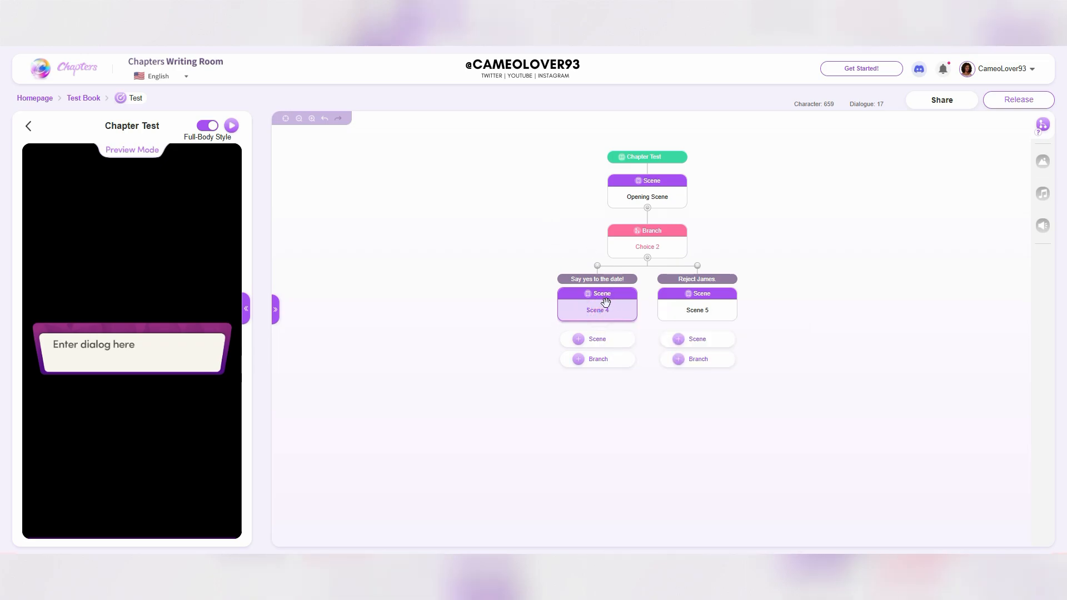
{"action": "left_click", "coordinate": [605, 303]}
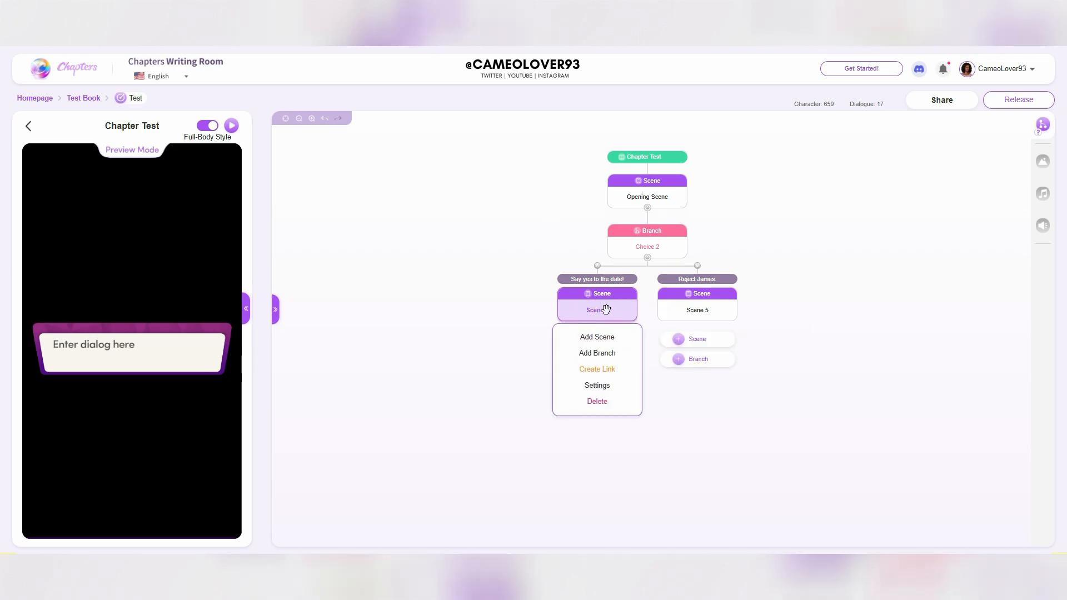
{"action": "left_click", "coordinate": [602, 384]}
{"action": "left_click_drag", "start_coordinate": [930, 166], "coordinate": [850, 168]}
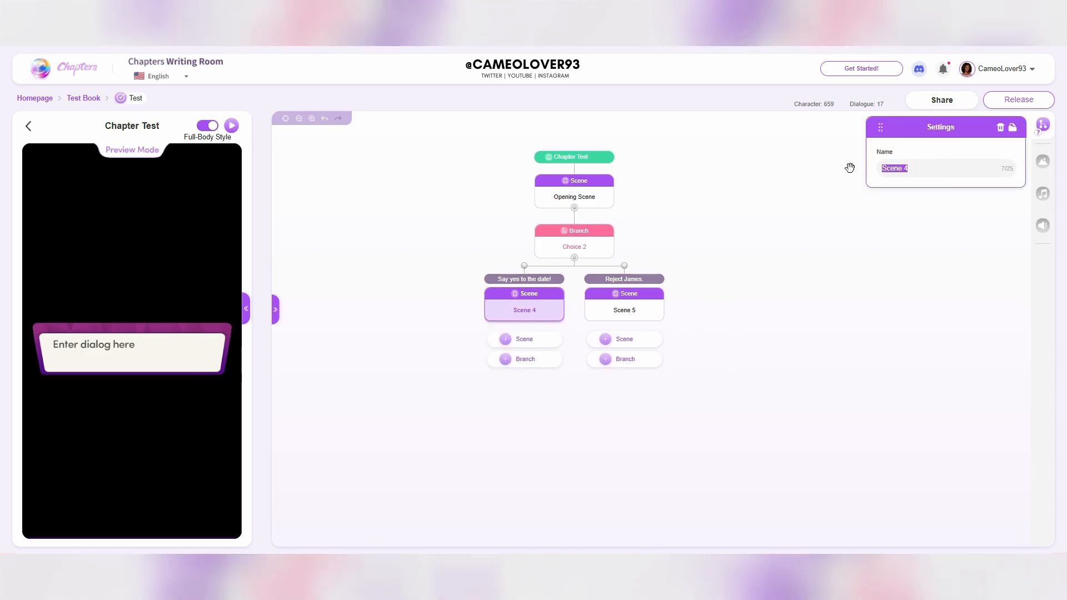
{"action": "type", "text": "date"}
{"action": "key", "text": "Return"}
Step: Try to rename the scene under "Reject James." as "free option"
{"action": "left_click", "coordinate": [633, 304]}
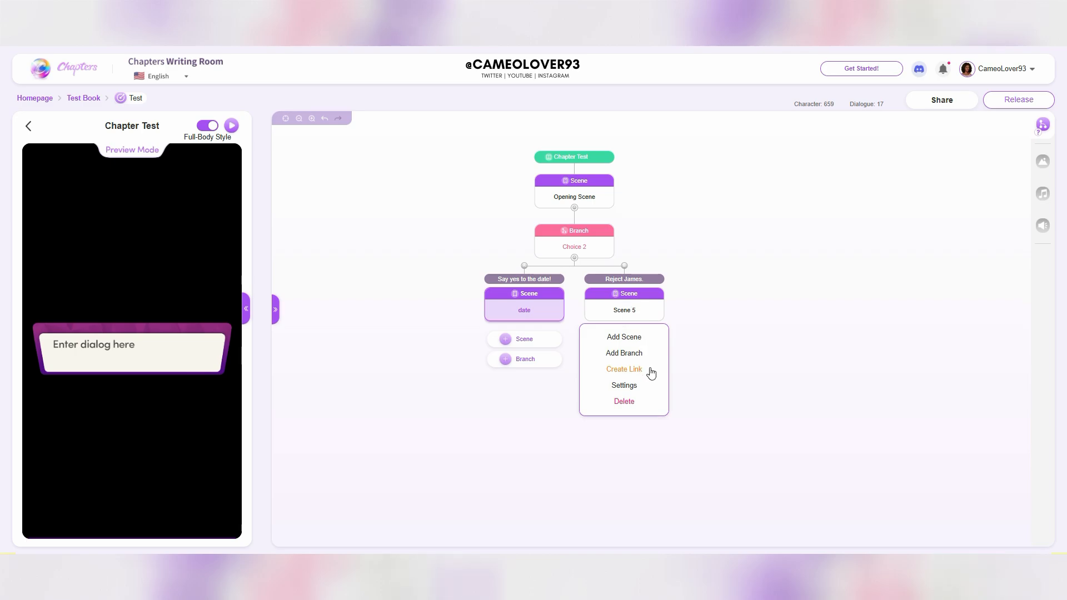
{"action": "left_click", "coordinate": [625, 385]}
{"action": "left_click_drag", "start_coordinate": [929, 166], "coordinate": [837, 170]}
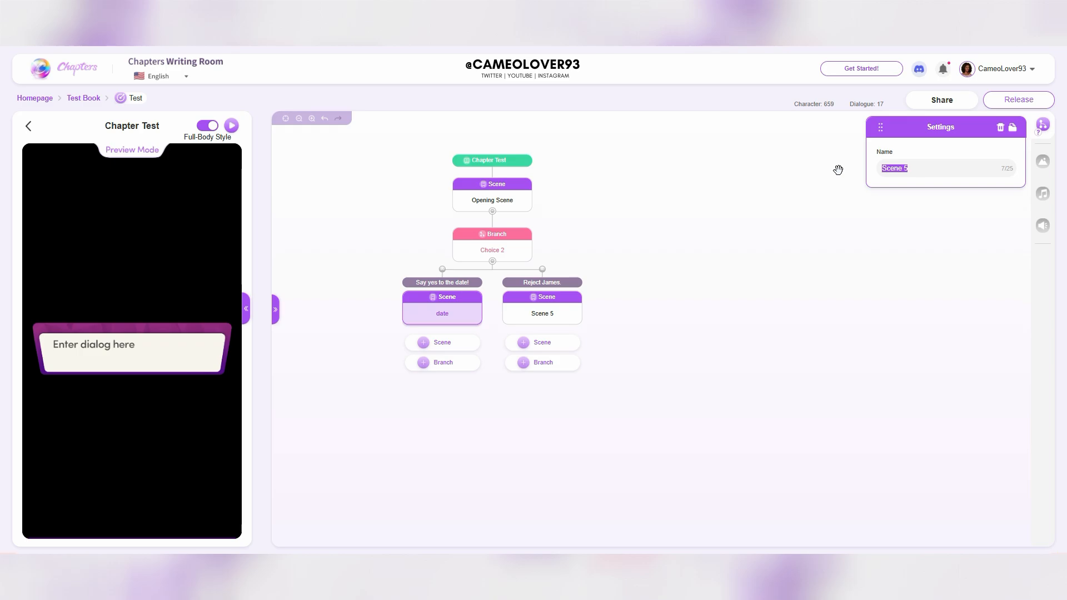
{"action": "type", "text": "free option"}
Step: Extend the name of the scene under "Say yes to the date!" to "date (premium)"
{"action": "left_click", "coordinate": [456, 307]}
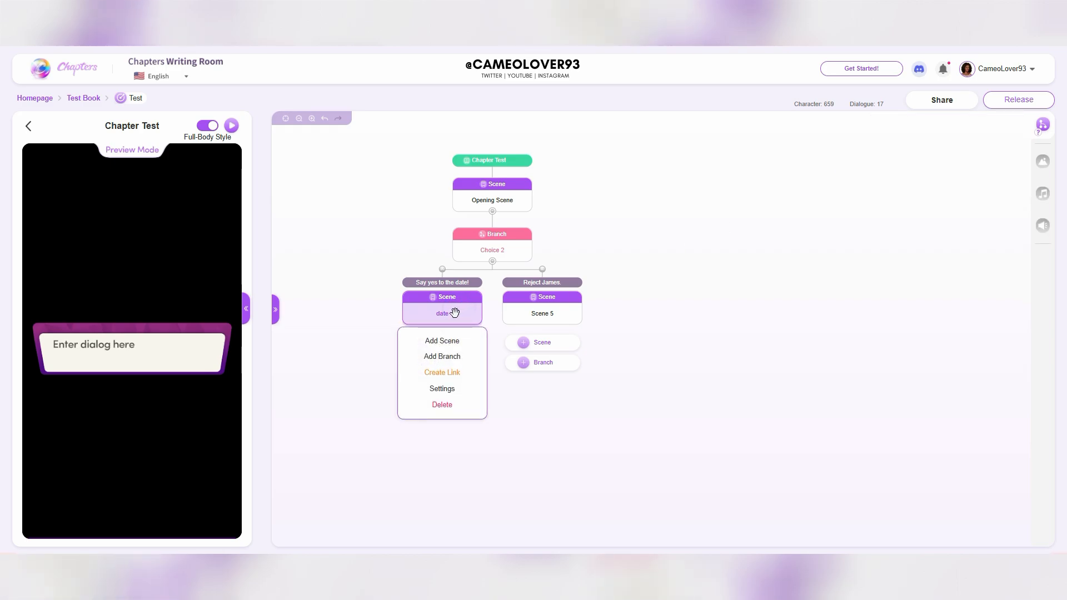
{"action": "left_click", "coordinate": [445, 392]}
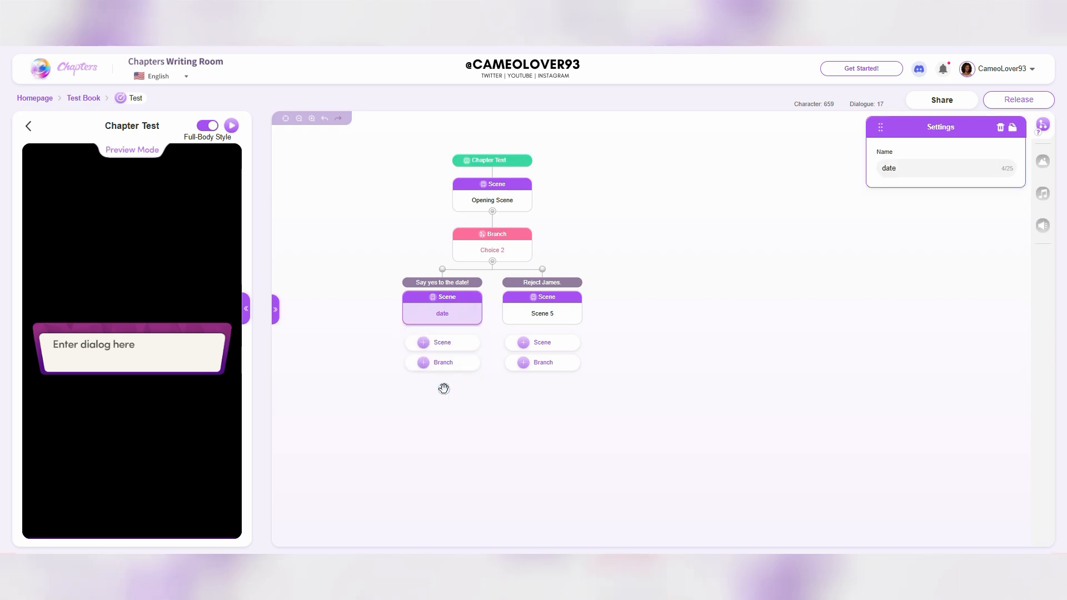
{"action": "left_click", "coordinate": [913, 168]}
{"action": "type", "text": "(premium"}
{"action": "left_click", "coordinate": [929, 330]}
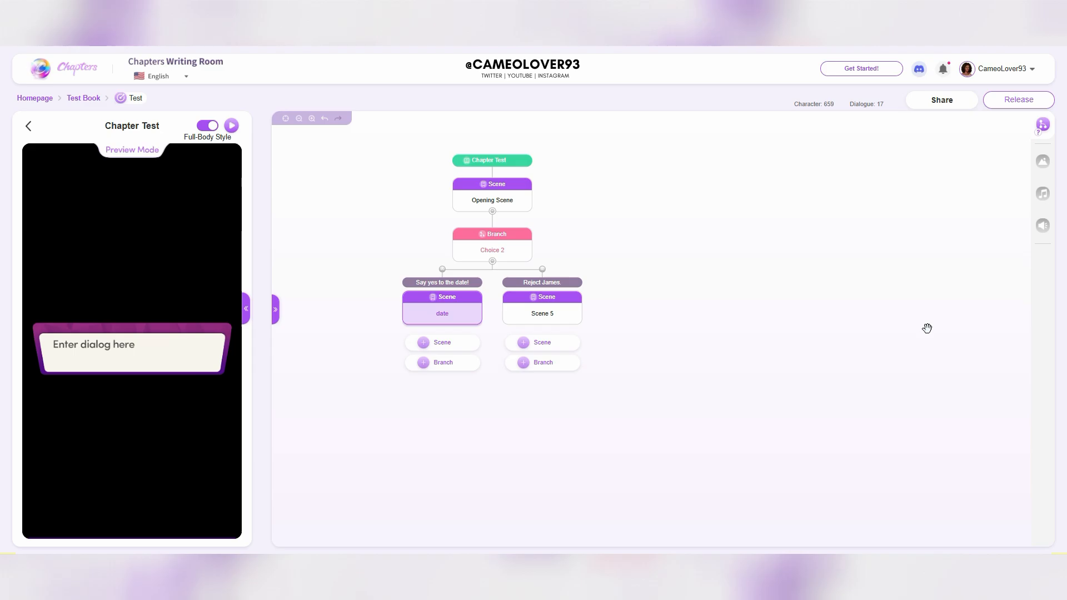
Step: Make the "Say yes to the date!" choice of the Choice 2 branch a premium choice costing 12
{"action": "left_click", "coordinate": [475, 313]}
{"action": "left_click", "coordinate": [491, 293]}
{"action": "left_click", "coordinate": [514, 255]}
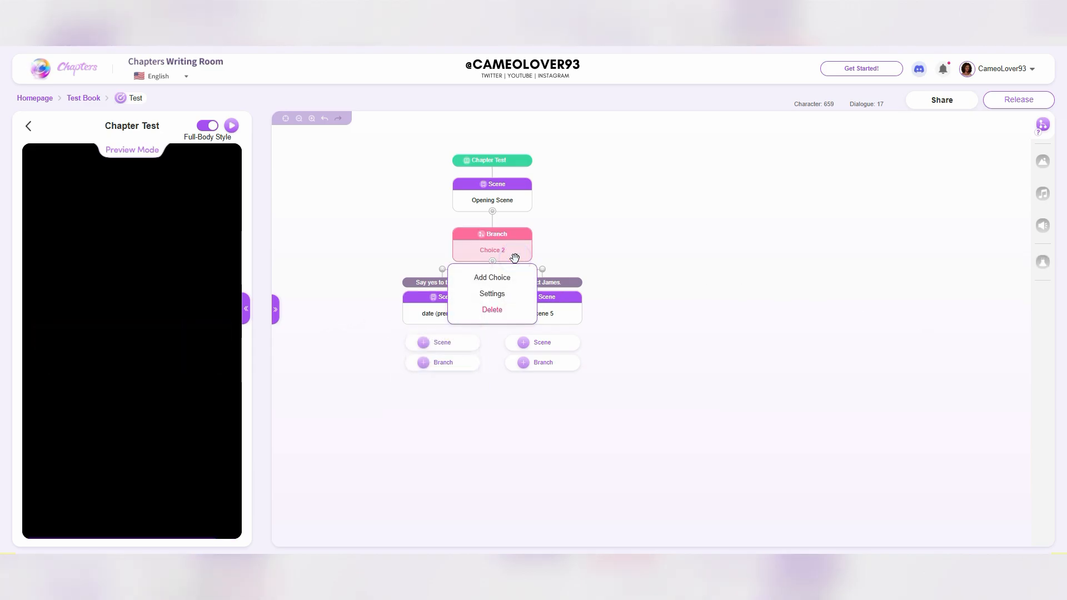
{"action": "left_click", "coordinate": [514, 258]}
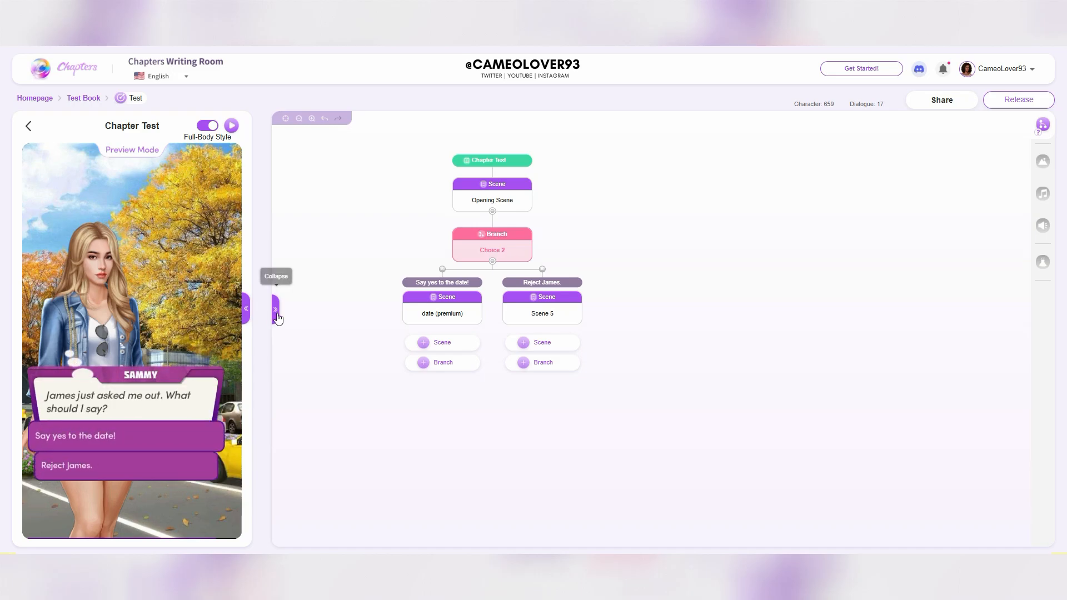
{"action": "left_click", "coordinate": [276, 311]}
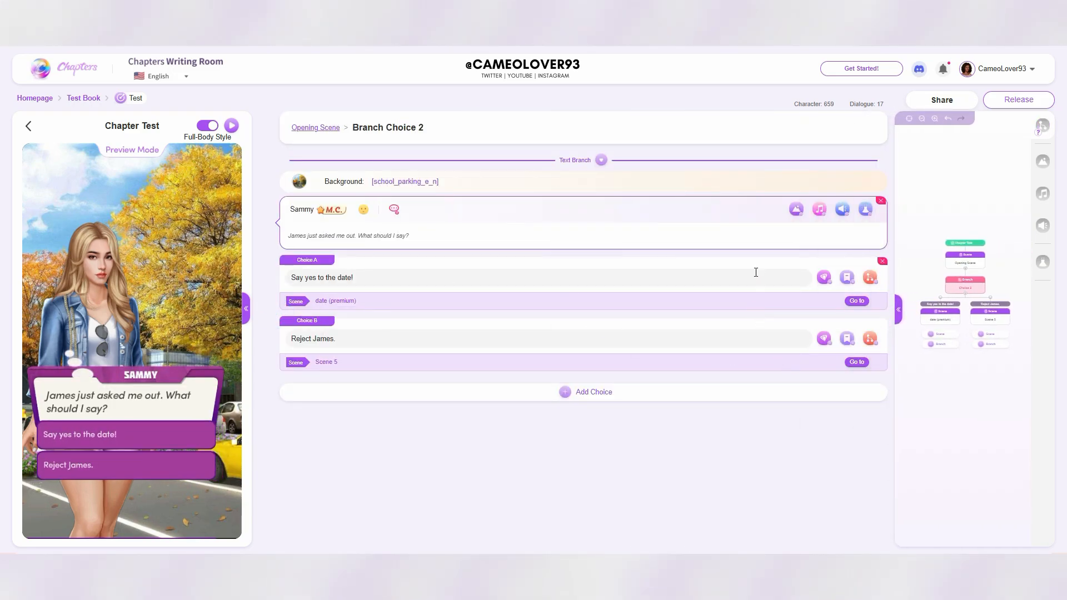
{"action": "left_click", "coordinate": [823, 279]}
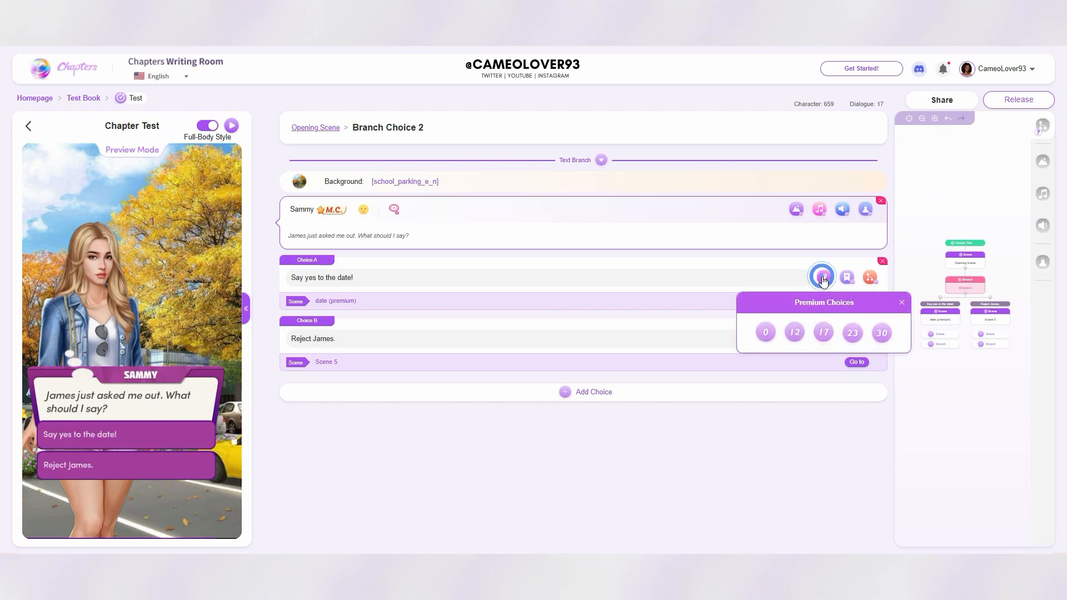
{"action": "left_click", "coordinate": [795, 333]}
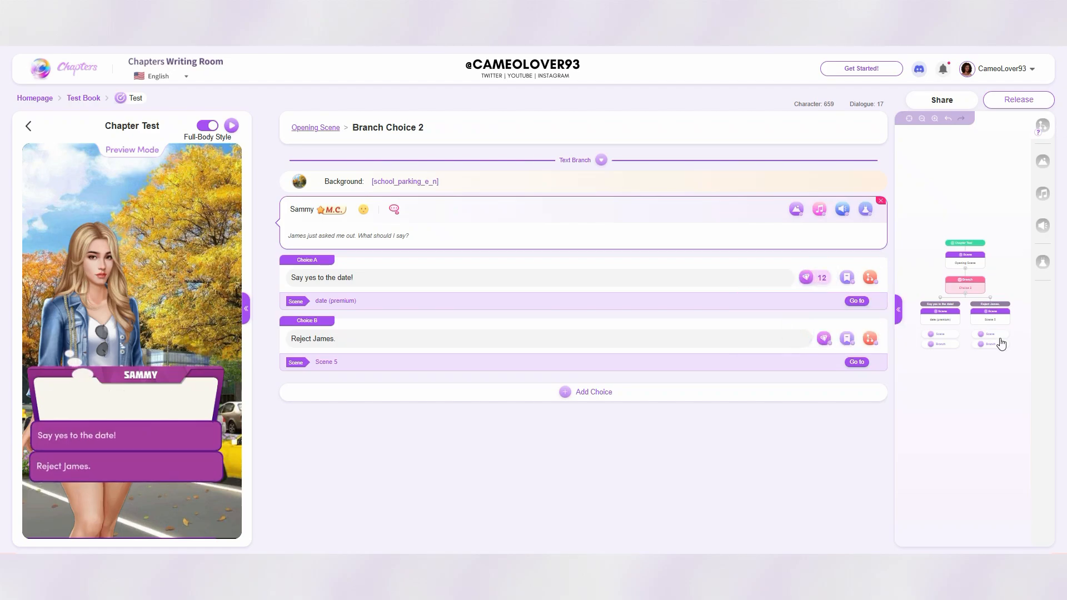
Step: Open the date (premium) scene for editing and set its background to school_parking_e_n
{"action": "left_click", "coordinate": [898, 312]}
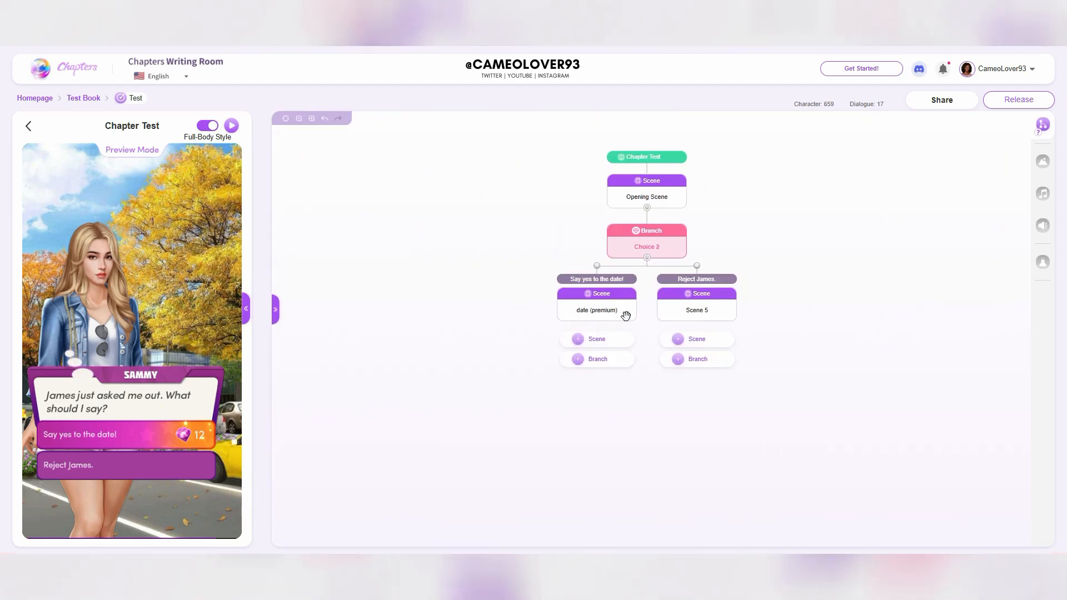
{"action": "right_click", "coordinate": [627, 312]}
{"action": "left_click", "coordinate": [629, 309]}
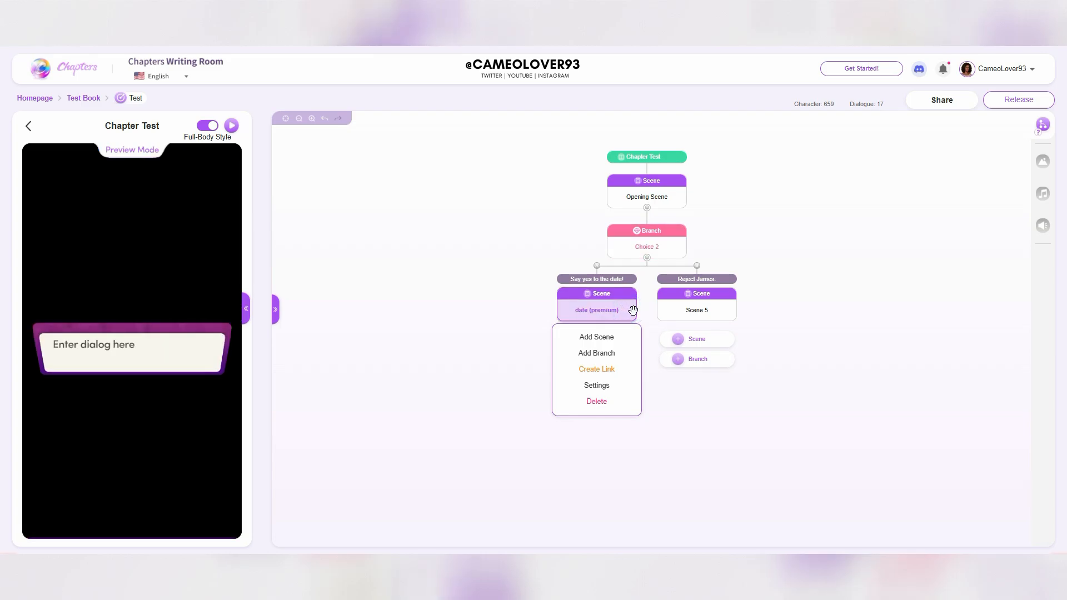
{"action": "left_click", "coordinate": [277, 314]}
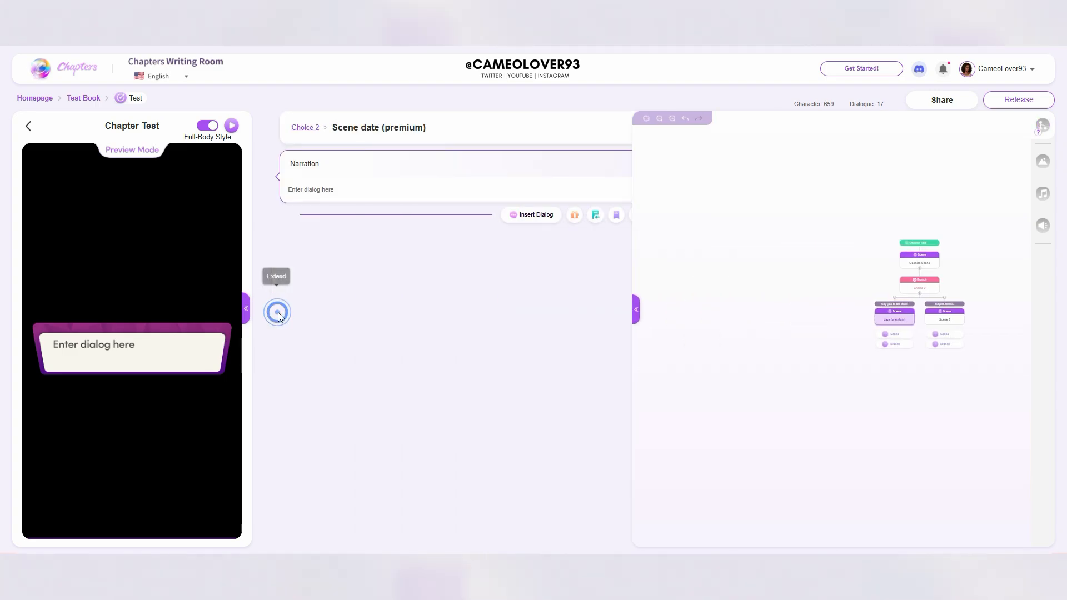
{"action": "left_click", "coordinate": [820, 164]}
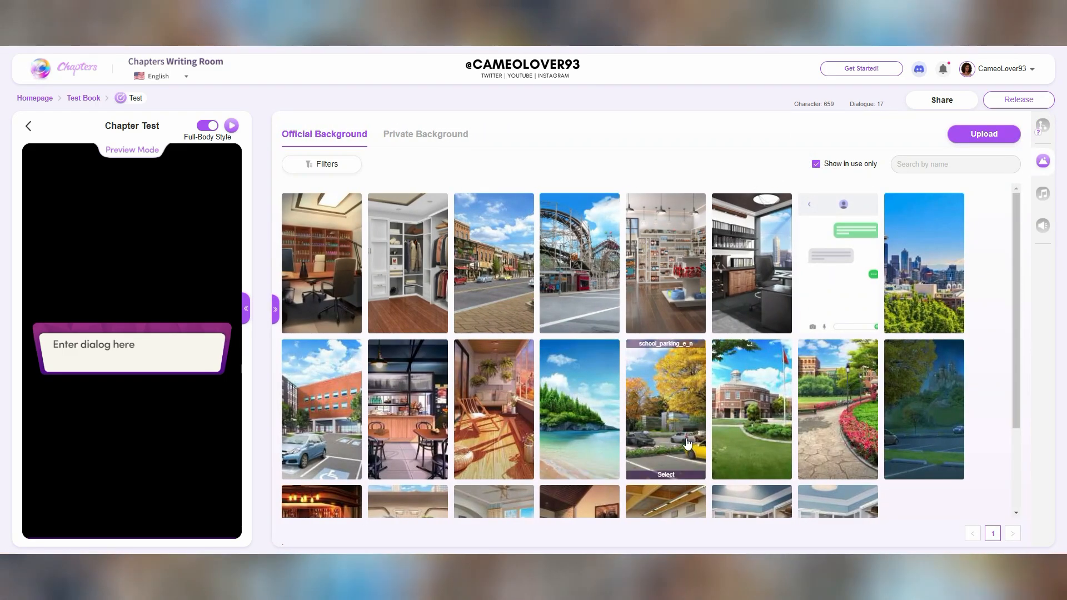
{"action": "left_click", "coordinate": [676, 421]}
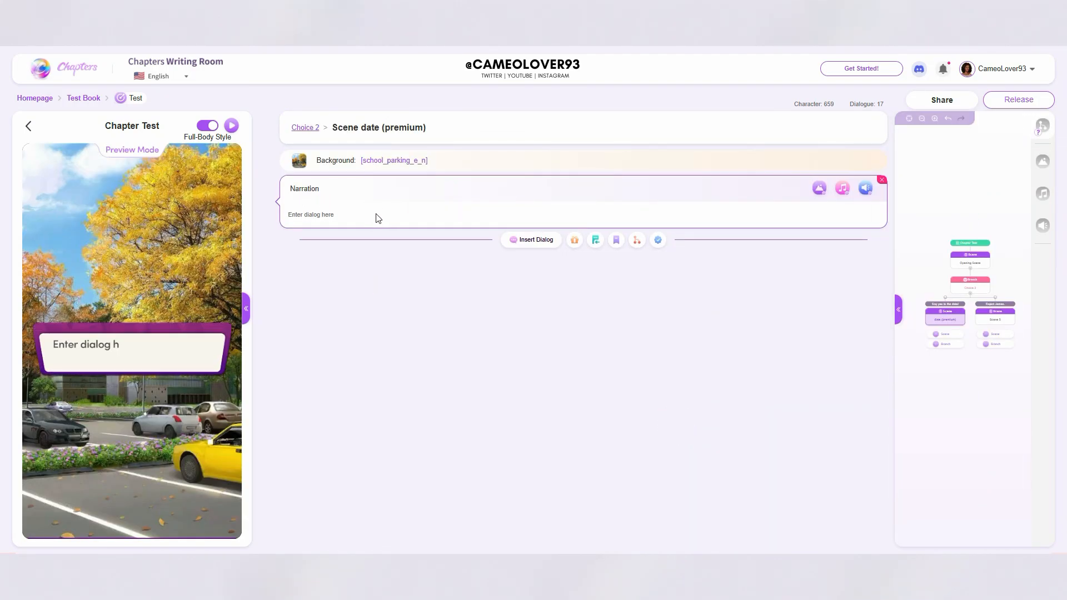
Step: Replace the placeholder narration in the date (premium) scene with "Smiling nervously, you lean in closer to James."
{"action": "left_click", "coordinate": [367, 216]}
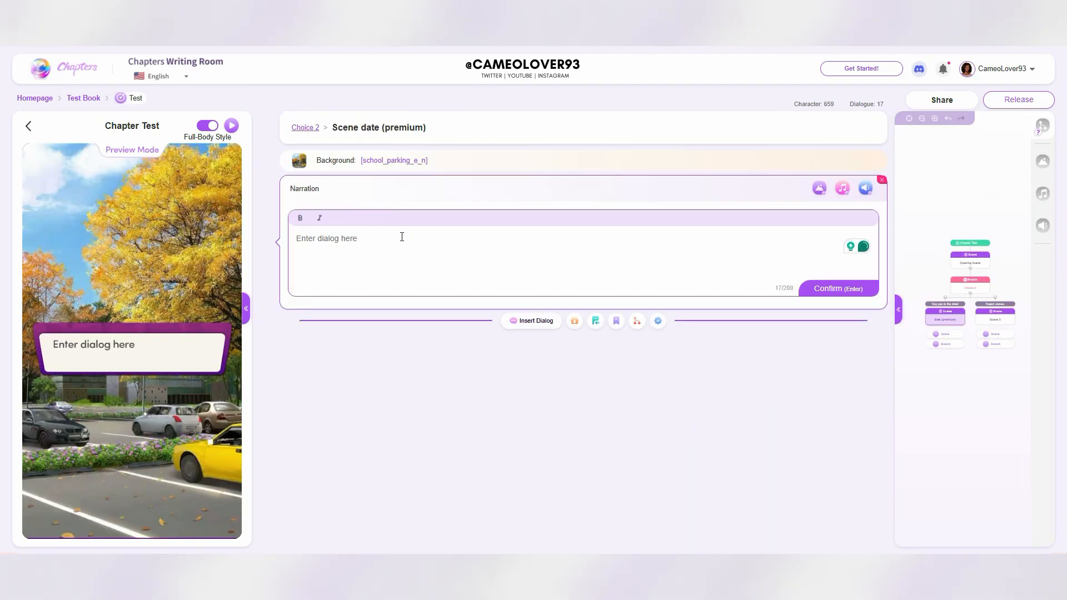
{"action": "left_click", "coordinate": [307, 188]}
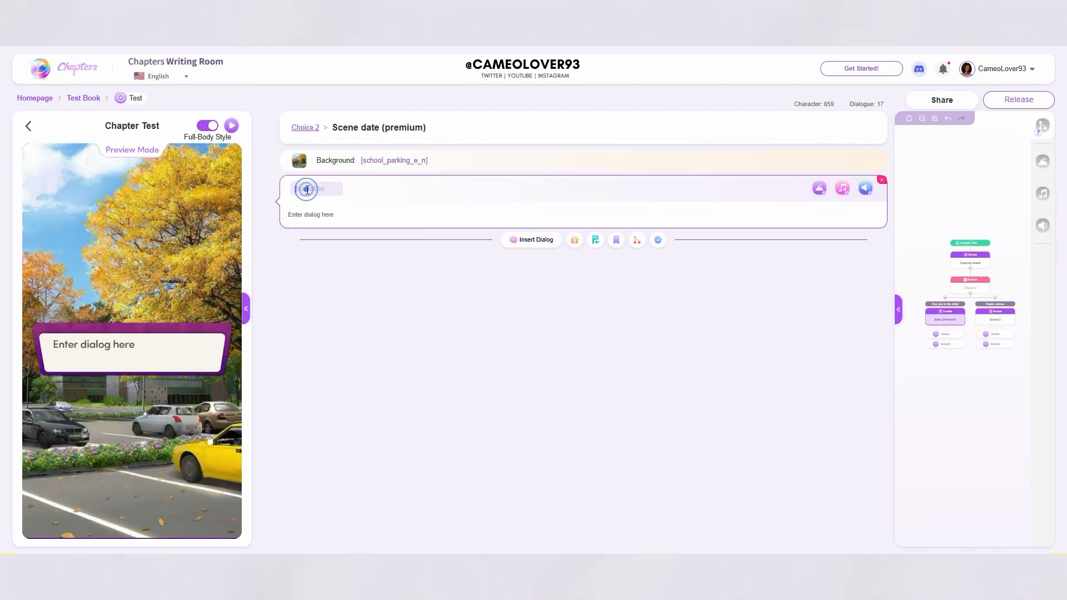
{"action": "left_click", "coordinate": [439, 208]}
{"action": "left_click", "coordinate": [371, 217]}
{"action": "left_click_drag", "start_coordinate": [377, 253], "coordinate": [265, 240]}
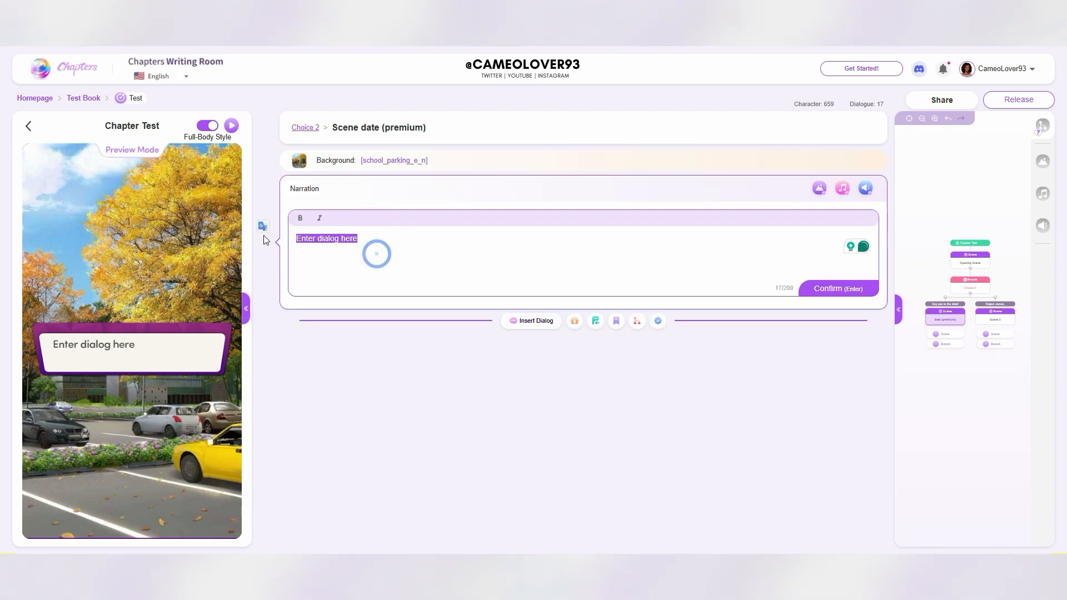
{"action": "key", "text": "BackSpace"}
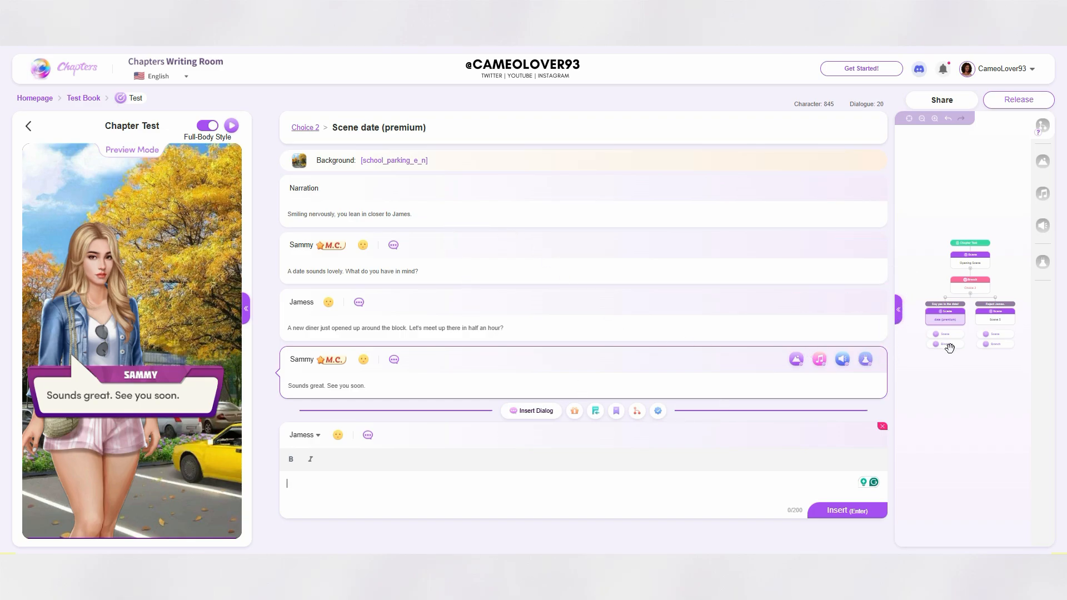
Step: Add a follow-up scene beneath the date (premium) scene in the flow chart and bring up its available actions
{"action": "left_click", "coordinate": [900, 311]}
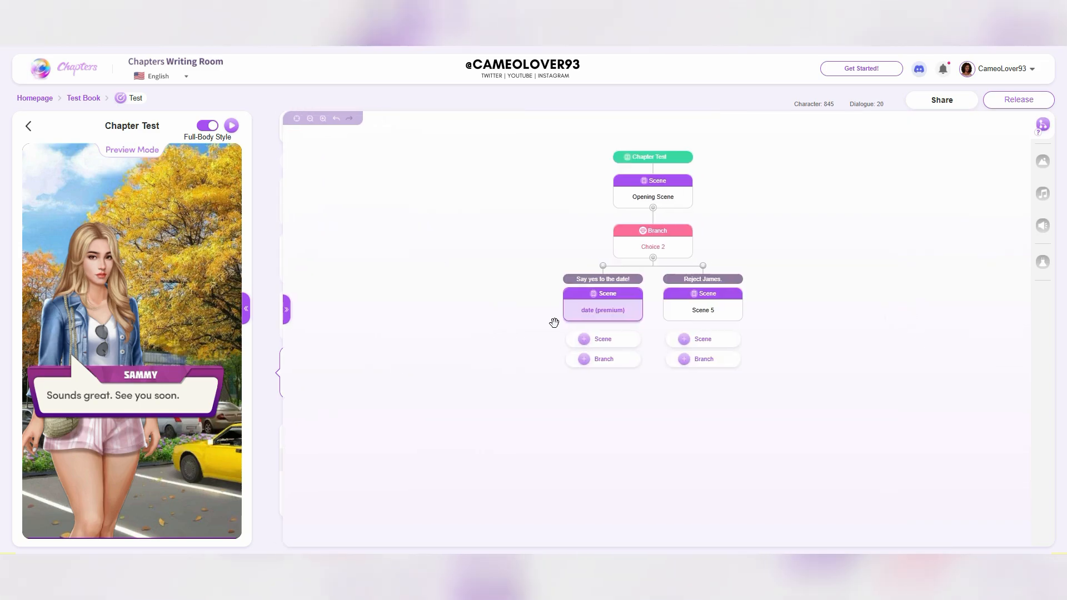
{"action": "left_click", "coordinate": [568, 307]}
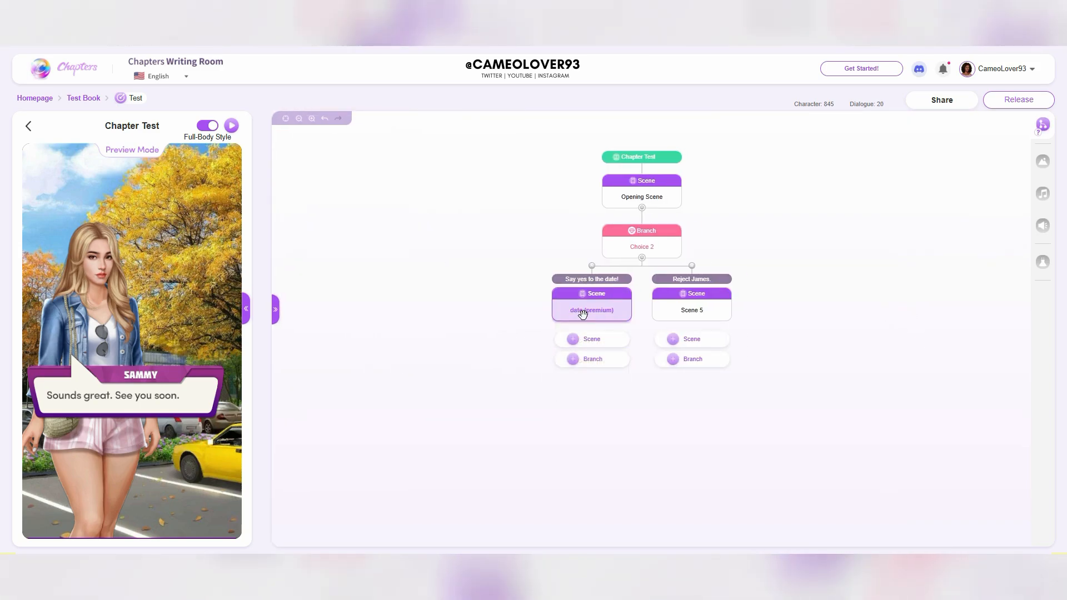
{"action": "left_click", "coordinate": [592, 340]}
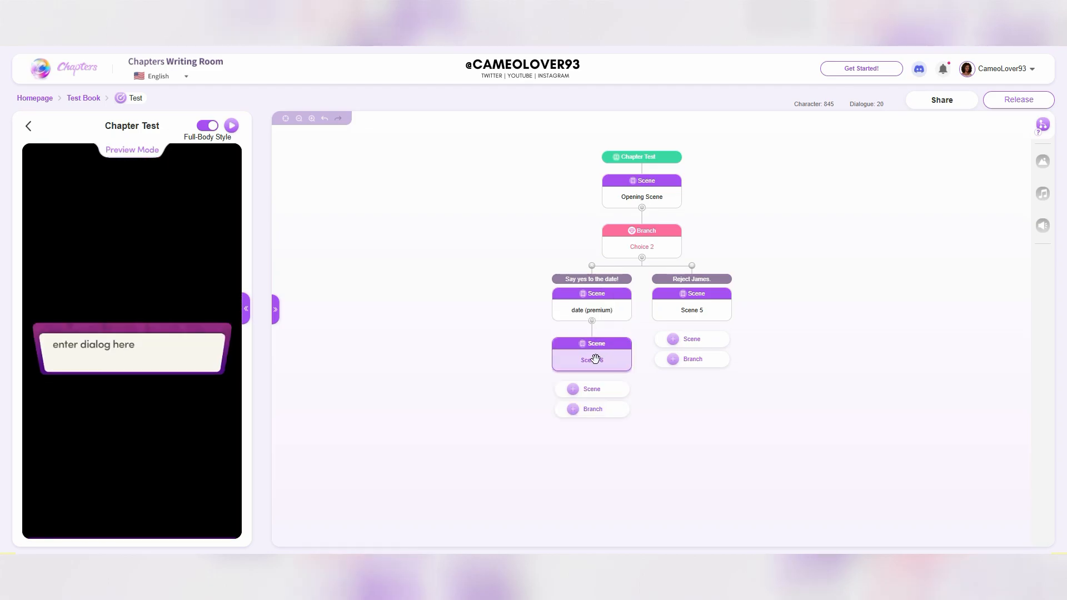
{"action": "mouse_move", "coordinate": [603, 361]}
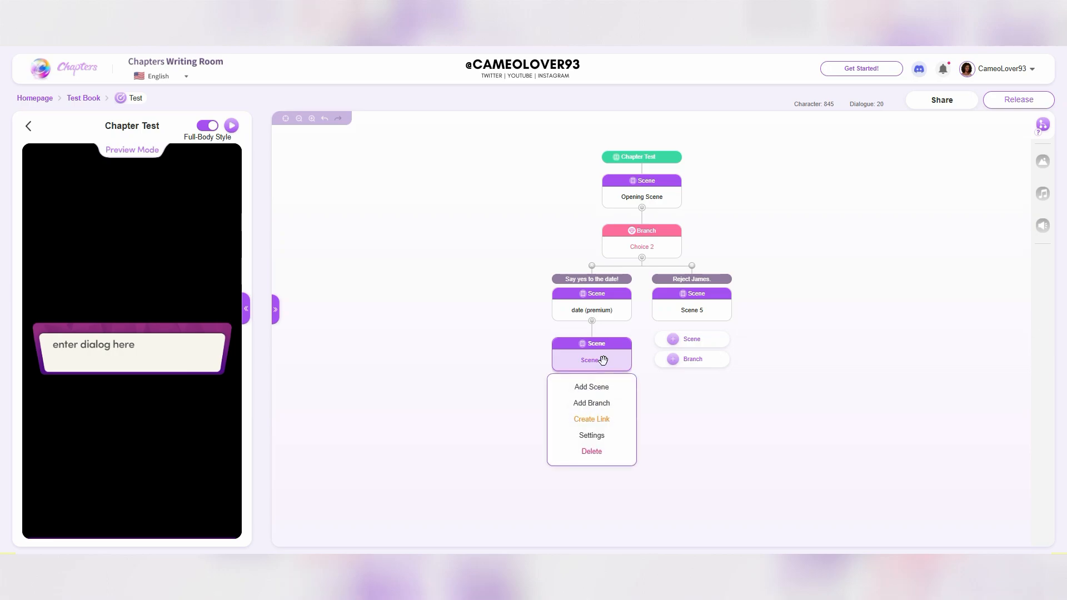
Step: Rename the new scene beneath the date (premium) scene to "diner scene"
{"action": "left_click", "coordinate": [593, 436]}
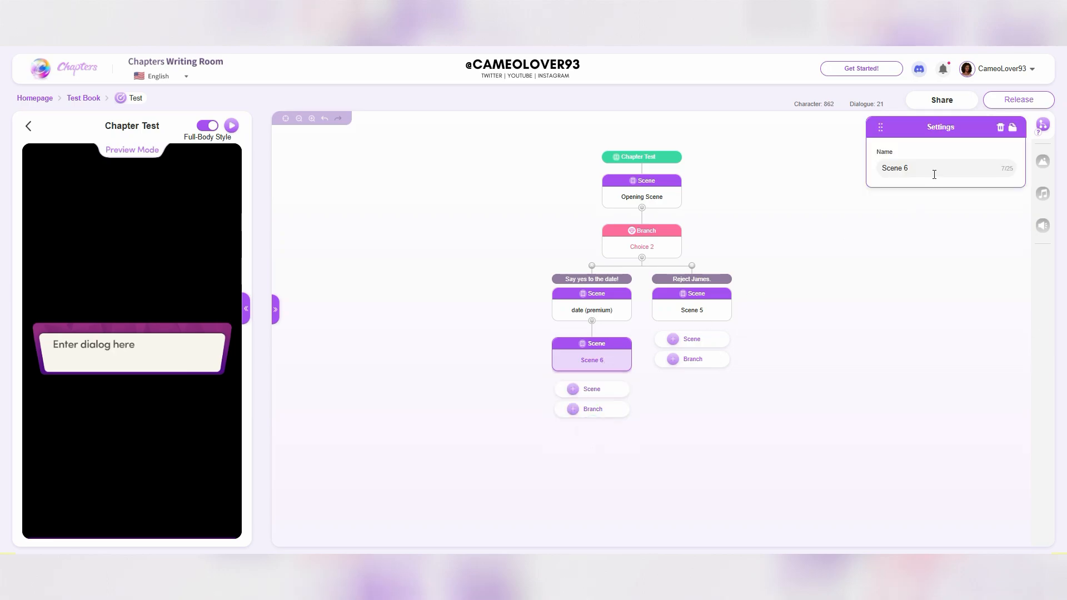
{"action": "left_click_drag", "start_coordinate": [933, 169], "coordinate": [852, 168]}
{"action": "type", "text": "diner s"}
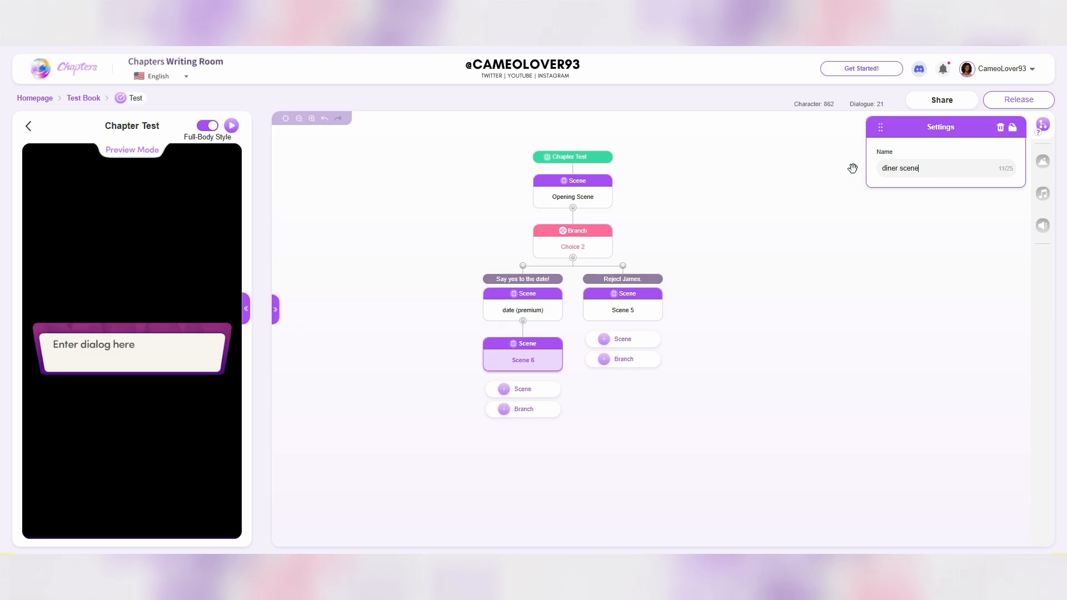
{"action": "left_click", "coordinate": [852, 168]}
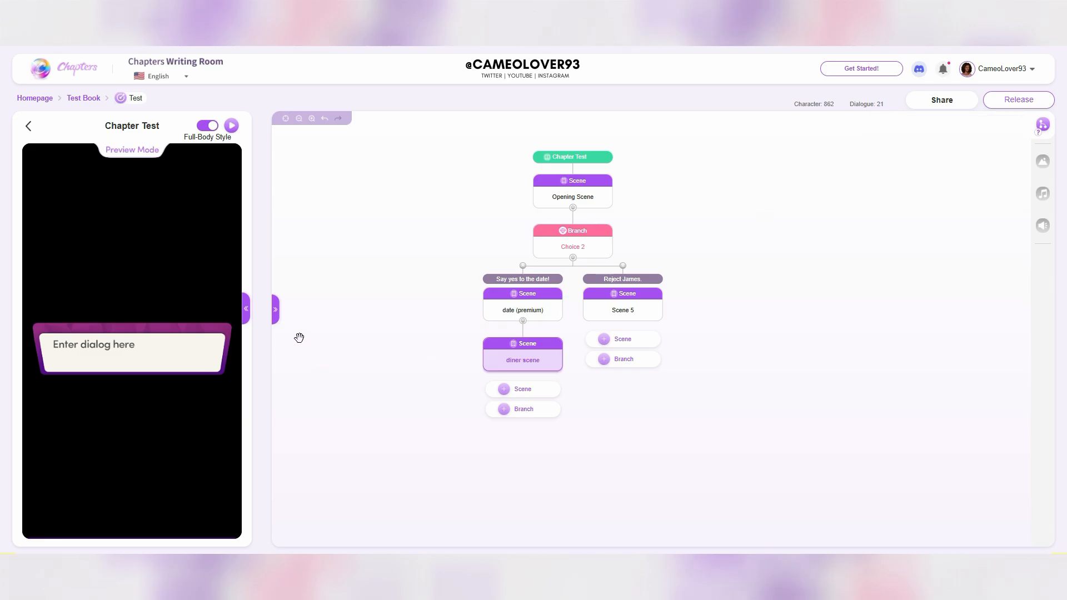
Step: Open the diner scene for editing, search the official backgrounds for "cafe" and set the background to seaside_cafe_day
{"action": "left_click", "coordinate": [277, 319]}
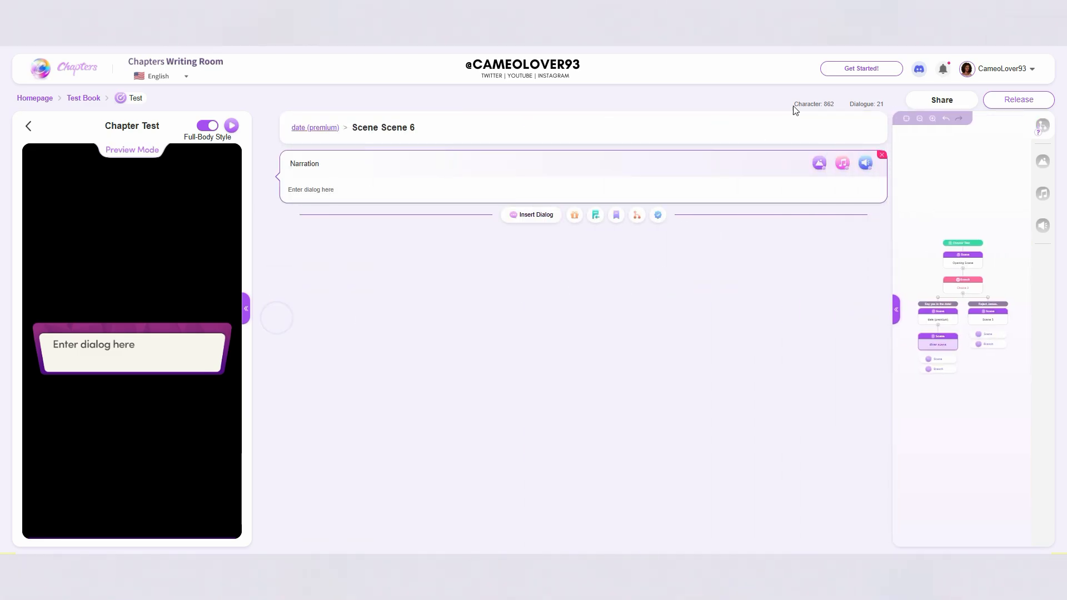
{"action": "left_click", "coordinate": [817, 162]}
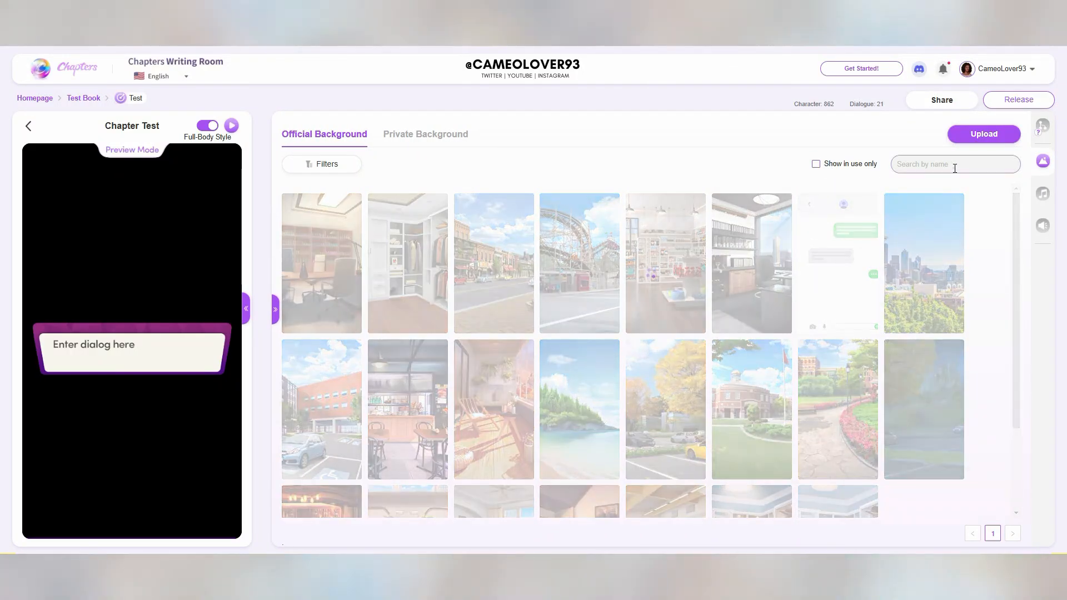
{"action": "left_click", "coordinate": [954, 168]}
{"action": "type", "text": "cafe"}
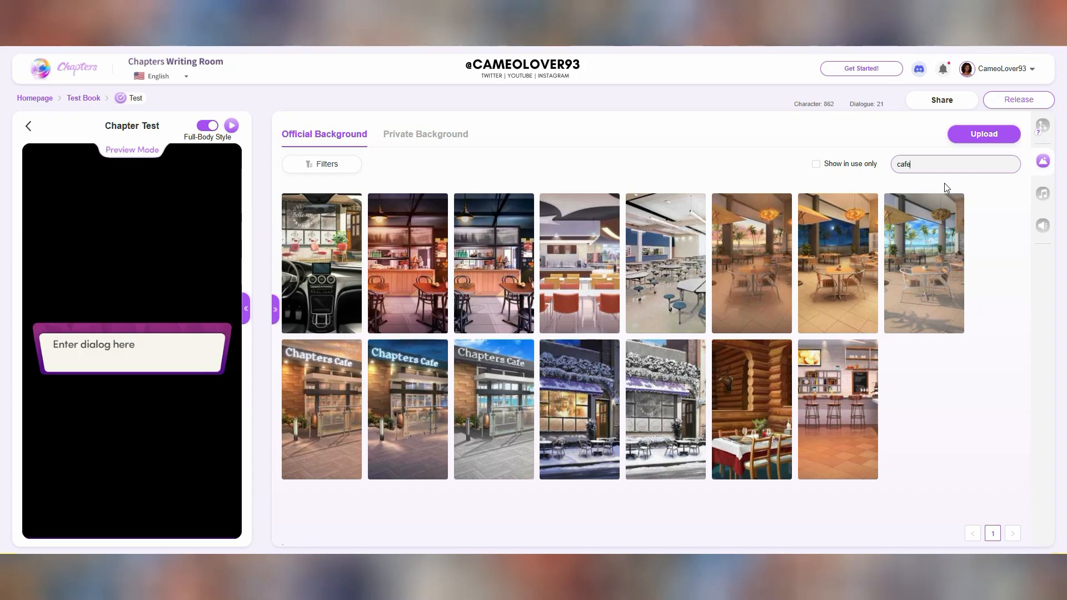
{"action": "left_click", "coordinate": [936, 278]}
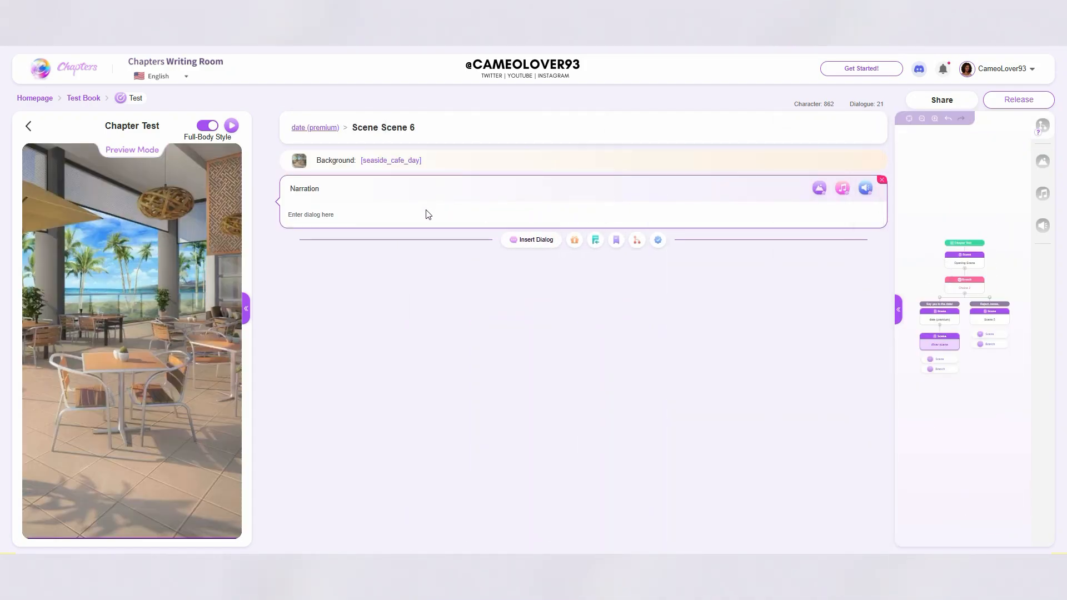
Step: Replace the placeholder narration in the diner scene with "Half an hour later, you meet James at the diner."
{"action": "left_click", "coordinate": [425, 223]}
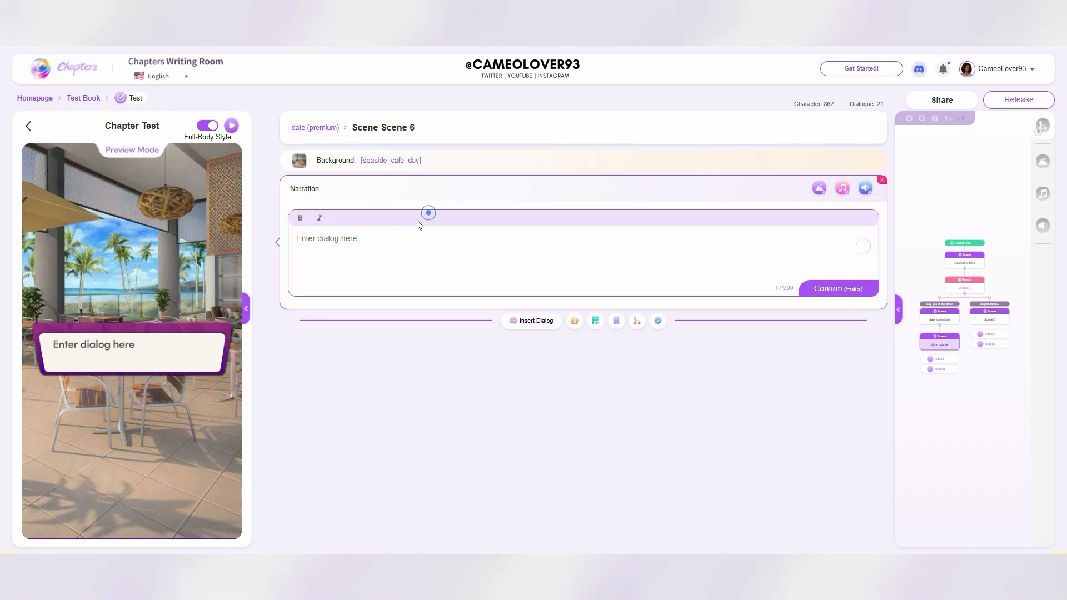
{"action": "triple_click", "coordinate": [396, 237]}
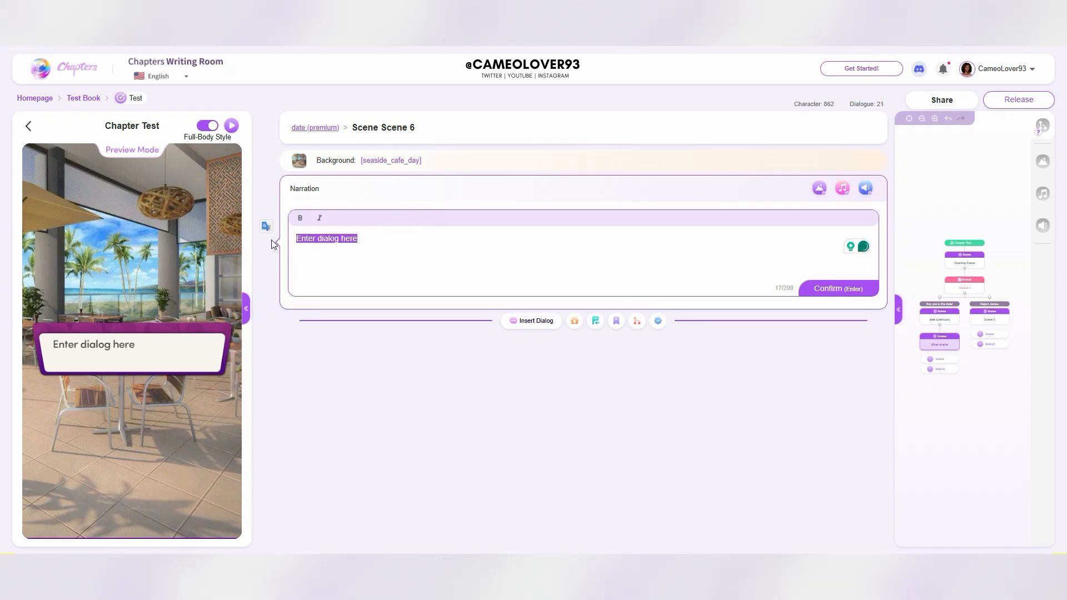
{"action": "type", "text": "Half an hou"}
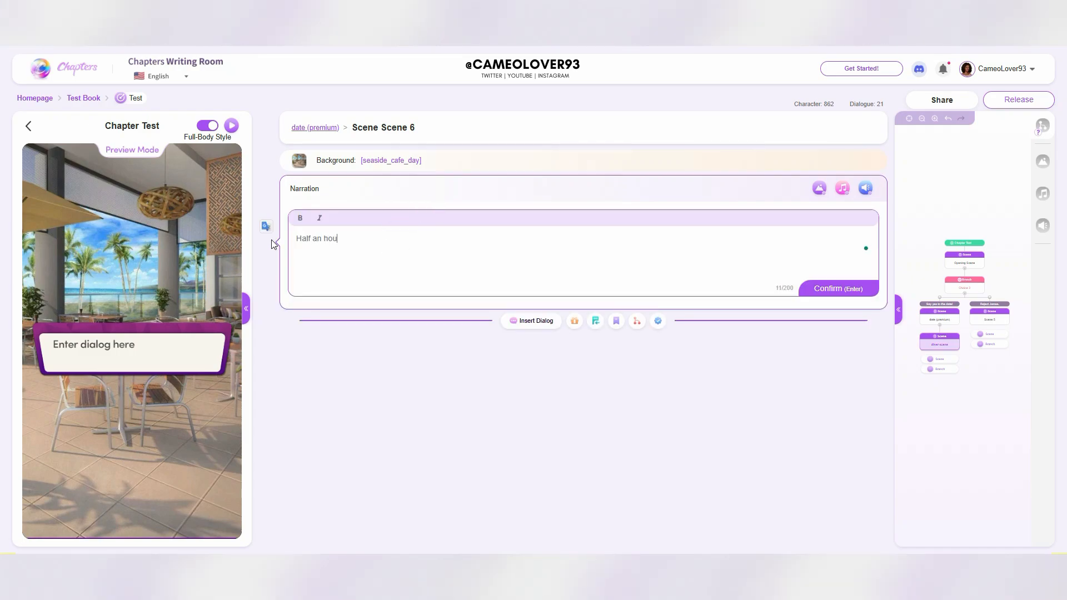
{"action": "type", "text": "r later, you meet James at the di"}
{"action": "key", "text": "Return"}
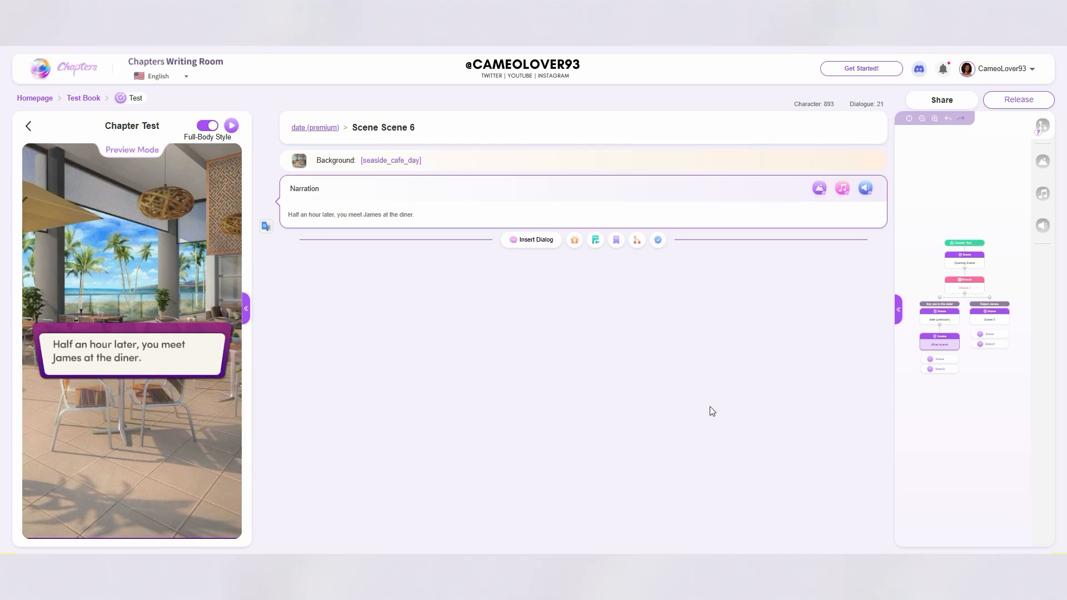
Step: Return to the full flow chart and select the scene beneath the Reject James choice
{"action": "left_click", "coordinate": [899, 313]}
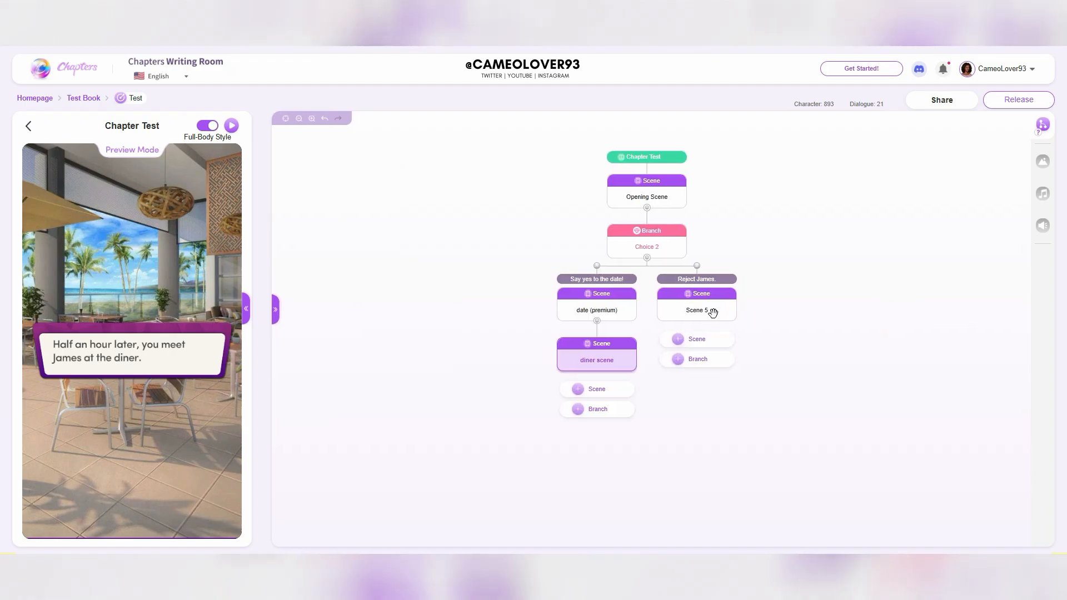
{"action": "left_click", "coordinate": [723, 309]}
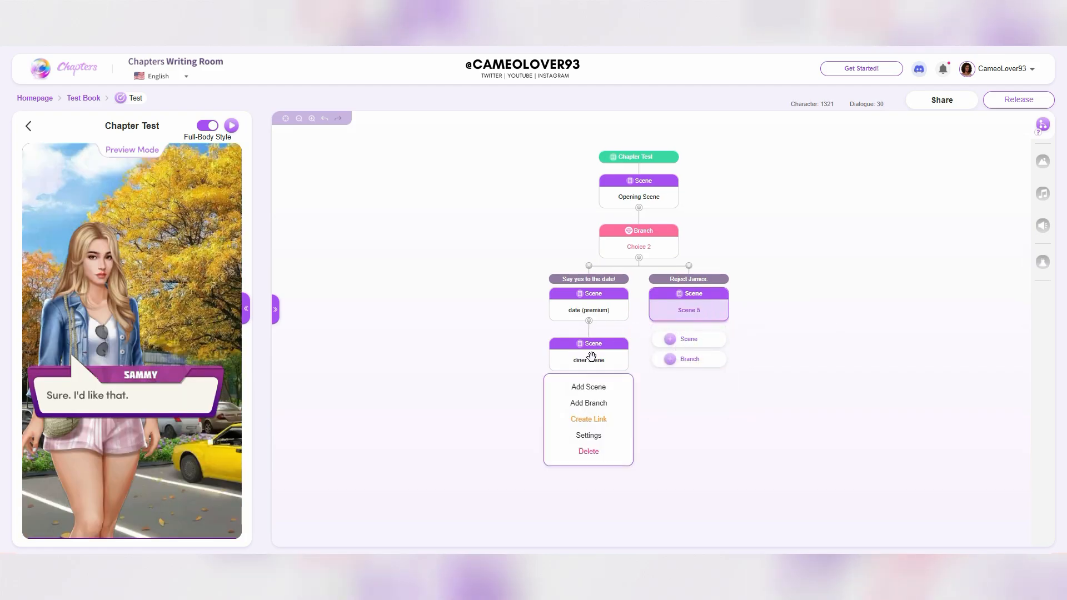
Step: Open the diner scene and review its dialogue through to the closing narration
{"action": "mouse_move", "coordinate": [593, 286]}
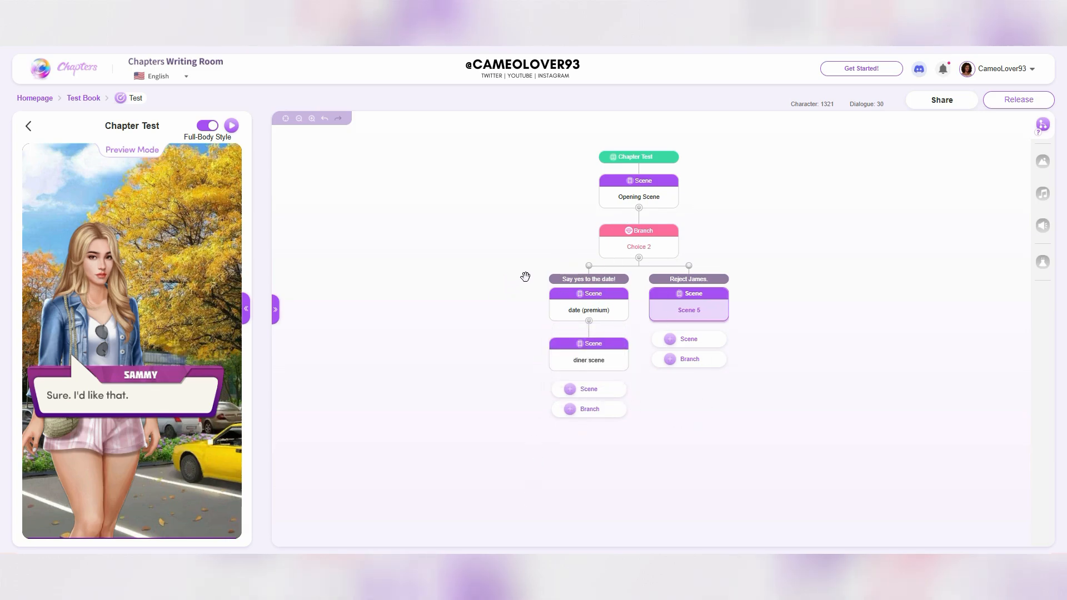
{"action": "mouse_move", "coordinate": [597, 356]}
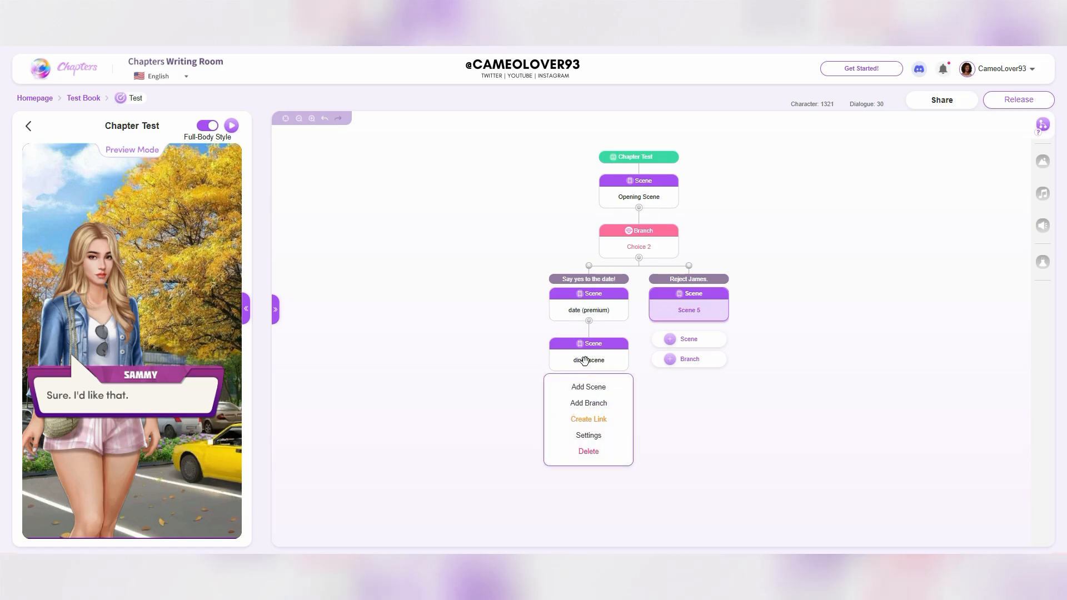
{"action": "left_click", "coordinate": [619, 356]}
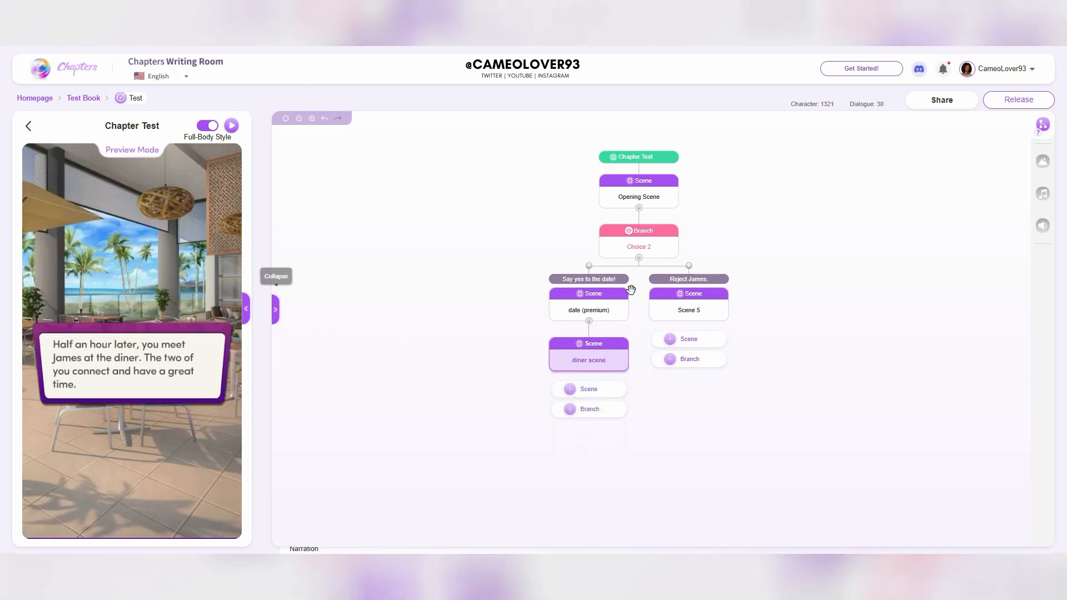
{"action": "left_click", "coordinate": [275, 310]}
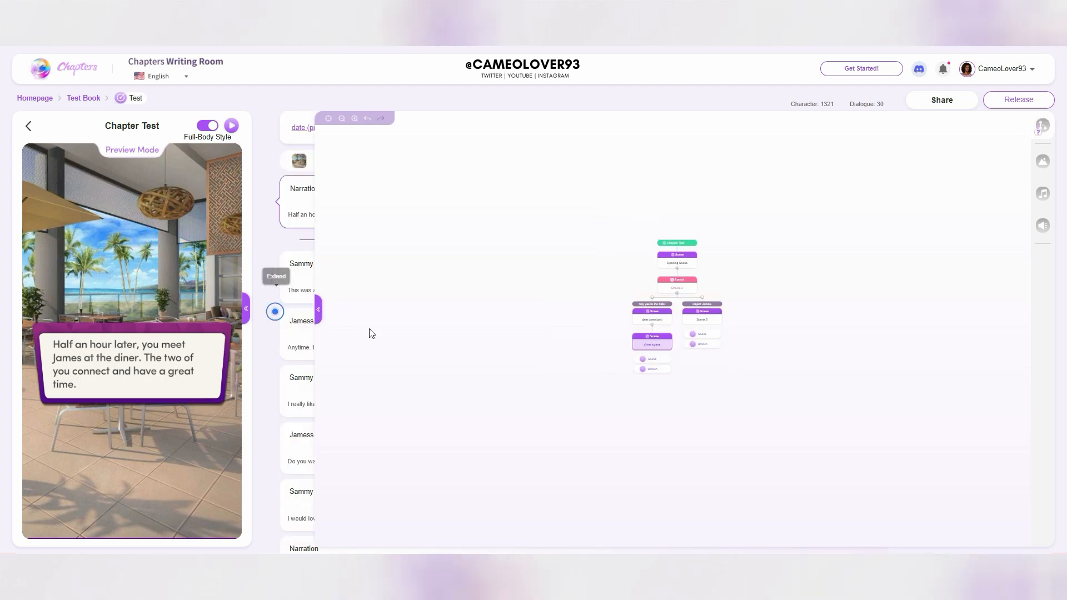
{"action": "scroll", "coordinate": [605, 433], "scroll_direction": "down", "scroll_amount": 1}
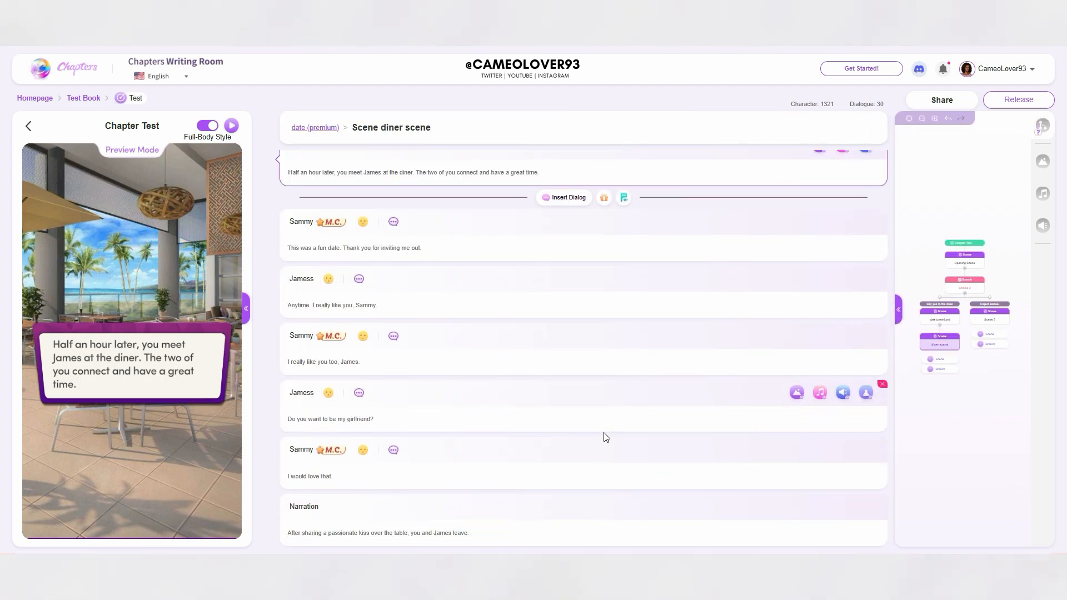
{"action": "left_click", "coordinate": [560, 540]}
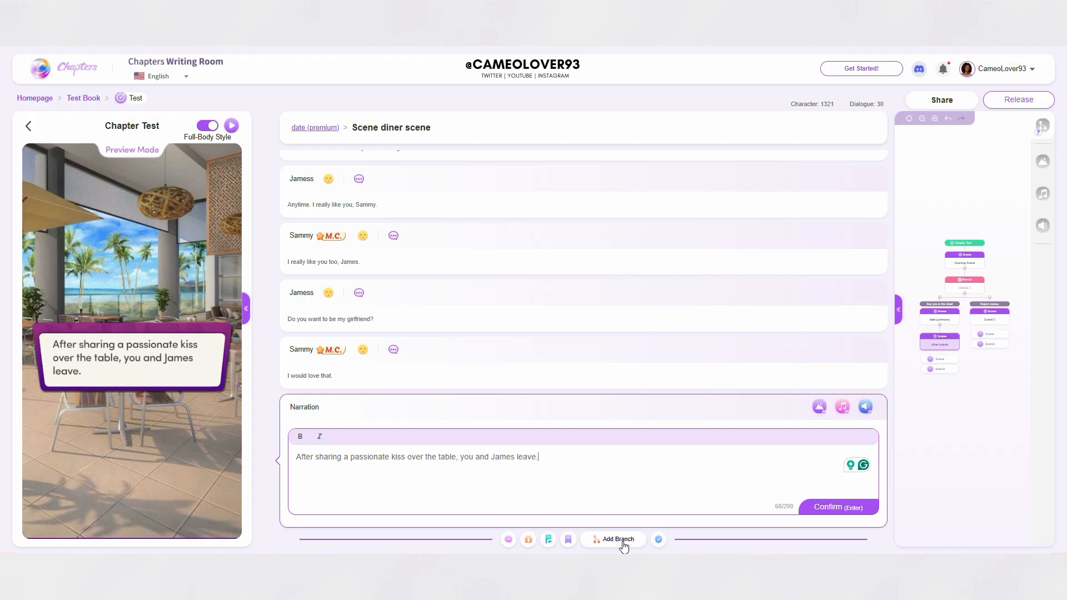
Step: Return to the flow chart and rename the scene beneath the Reject James choice to "free option"
{"action": "left_click", "coordinate": [898, 311]}
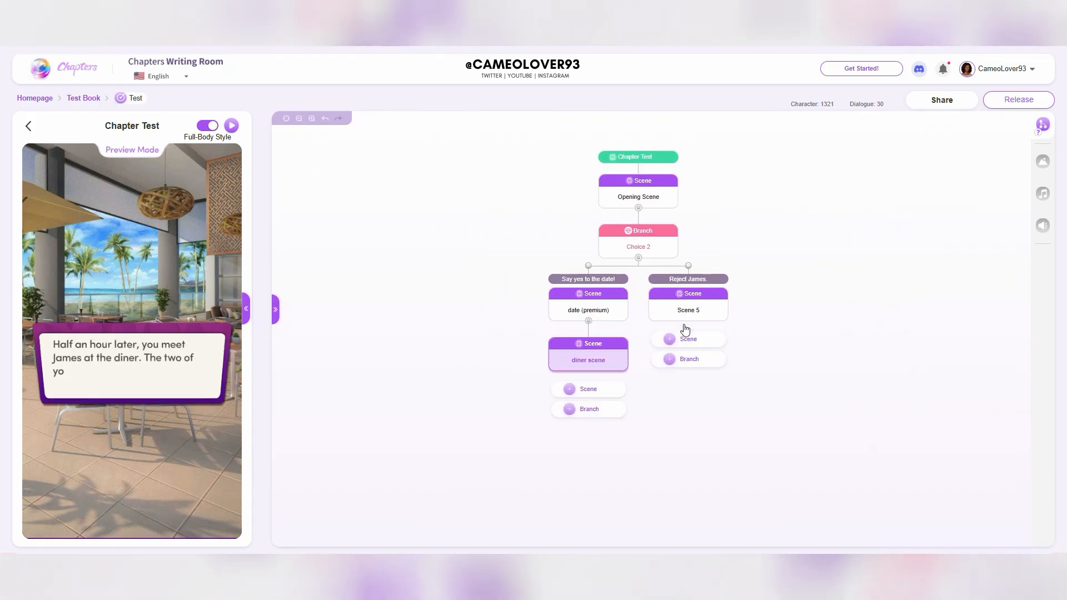
{"action": "right_click", "coordinate": [712, 309]}
{"action": "left_click", "coordinate": [713, 309]}
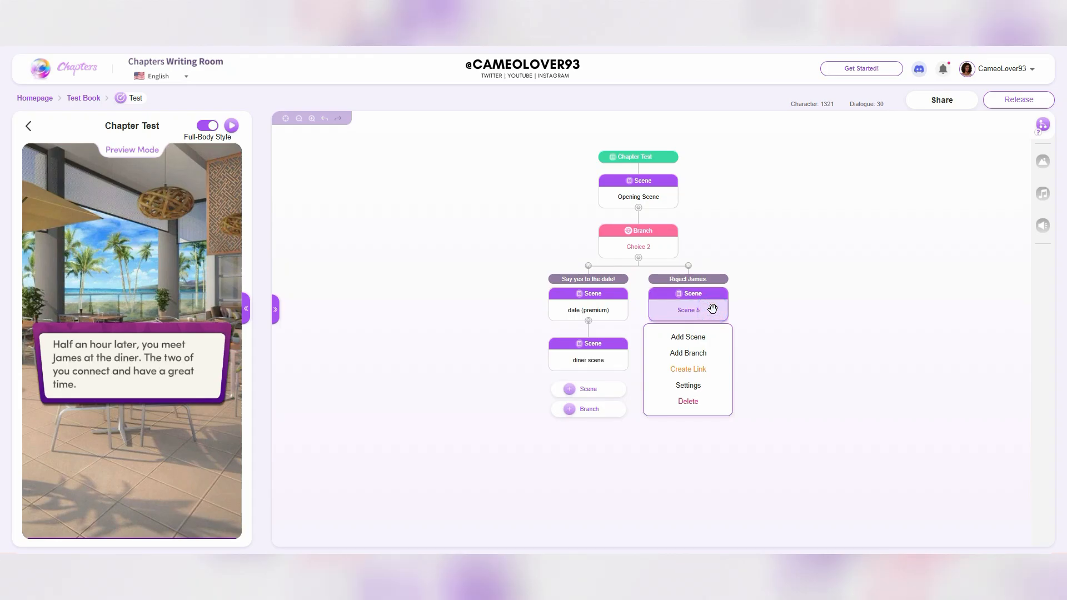
{"action": "left_click", "coordinate": [694, 385]}
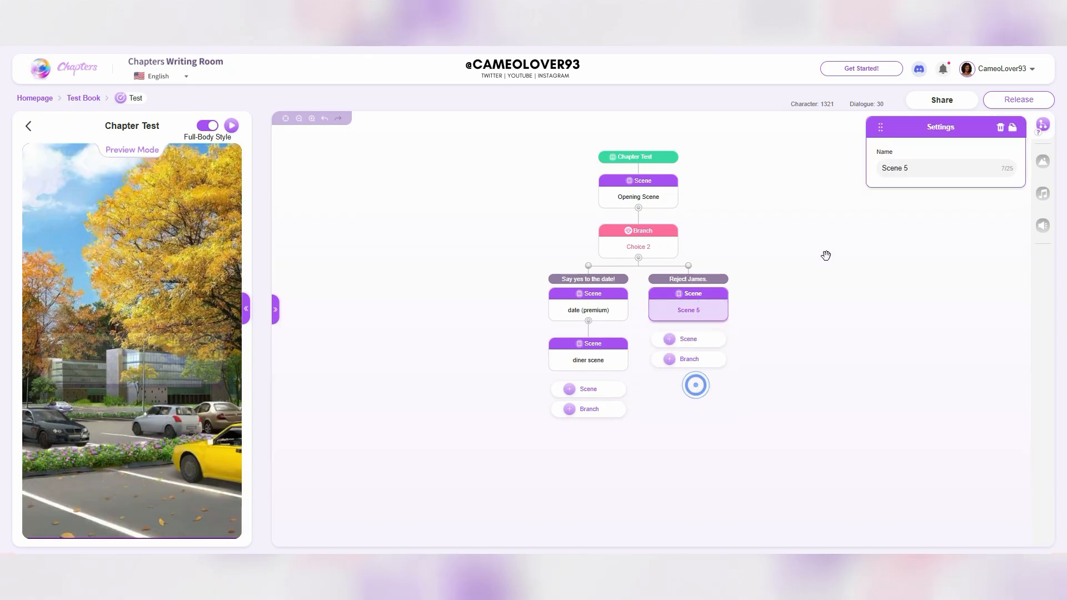
{"action": "left_click_drag", "start_coordinate": [919, 165], "coordinate": [846, 167]}
{"action": "type", "text": "free option"}
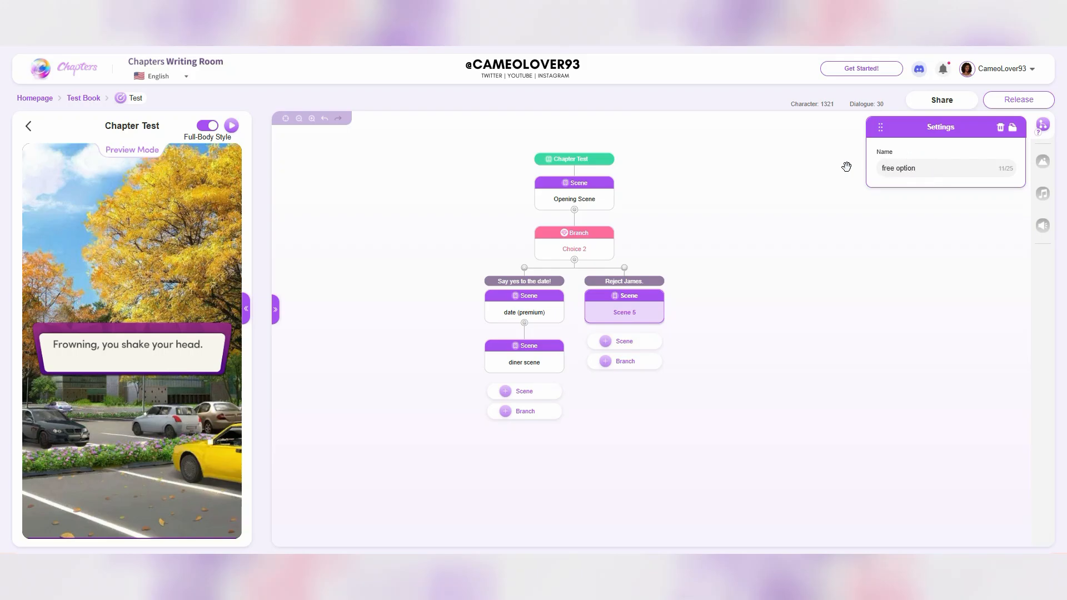
{"action": "left_click", "coordinate": [846, 167]}
Step: Add a follow-up scene beneath the free option scene in the flow chart
{"action": "left_click", "coordinate": [653, 313]}
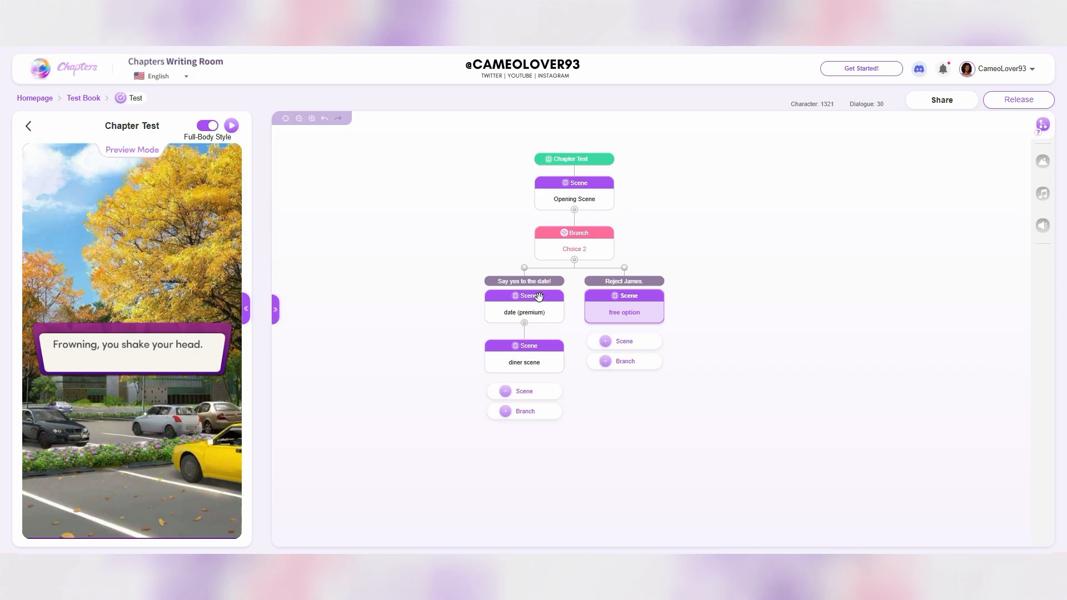
{"action": "left_click", "coordinate": [542, 311]}
{"action": "left_click", "coordinate": [640, 307]}
{"action": "left_click", "coordinate": [634, 342]}
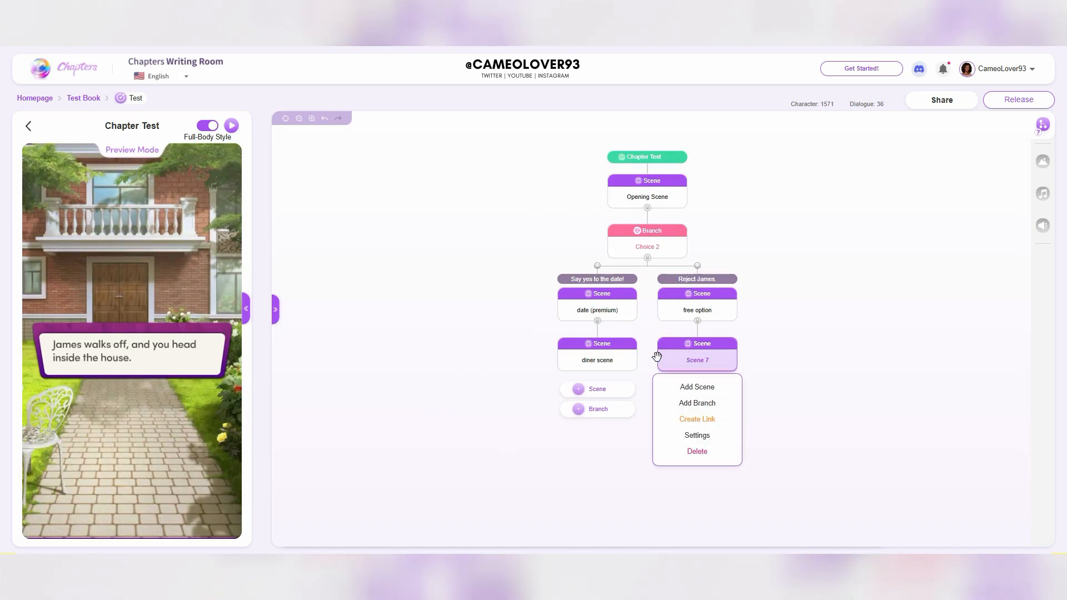
Step: Compare the last scenes of both paths, the diner scene and Scene 7, and their available actions
{"action": "mouse_move", "coordinate": [628, 357]}
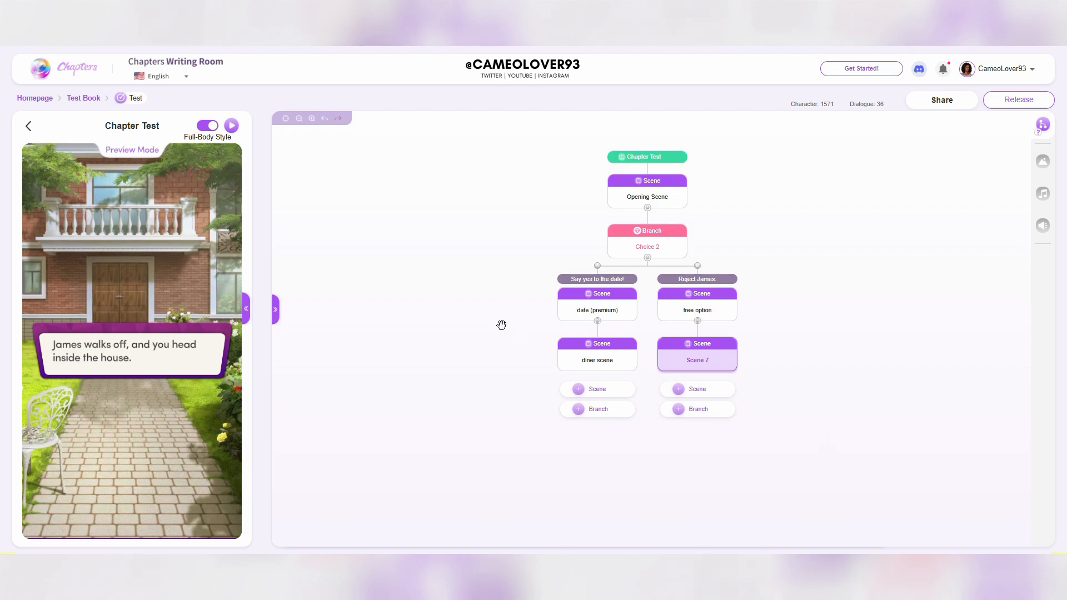
{"action": "mouse_move", "coordinate": [574, 362]}
{"action": "mouse_move", "coordinate": [705, 350]}
{"action": "left_click", "coordinate": [840, 373]}
{"action": "left_click", "coordinate": [631, 362]}
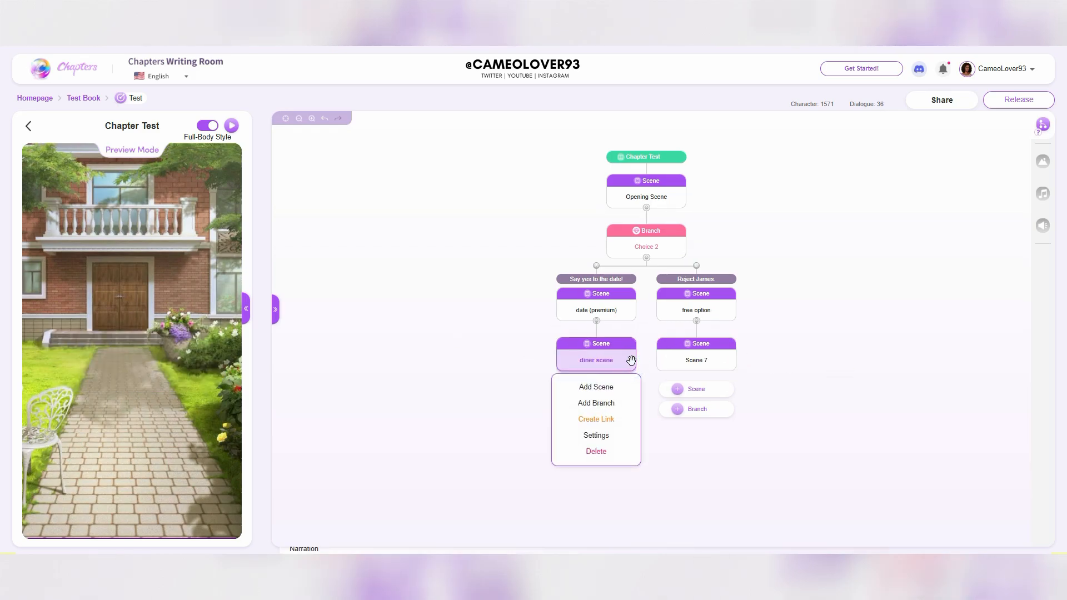
{"action": "left_click", "coordinate": [631, 361]}
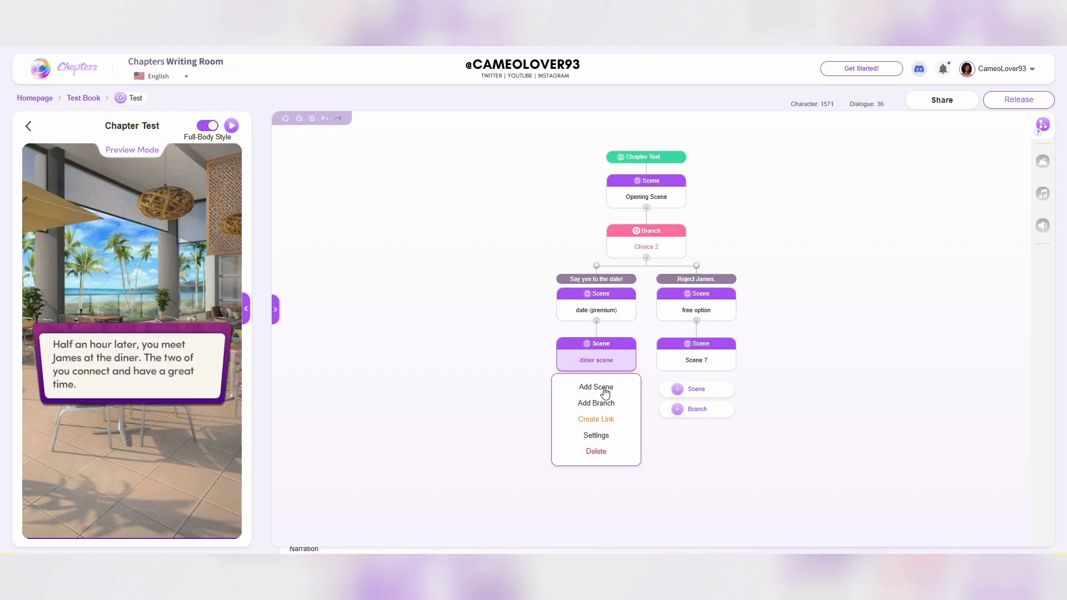
{"action": "left_click", "coordinate": [584, 363]}
{"action": "left_click", "coordinate": [715, 359]}
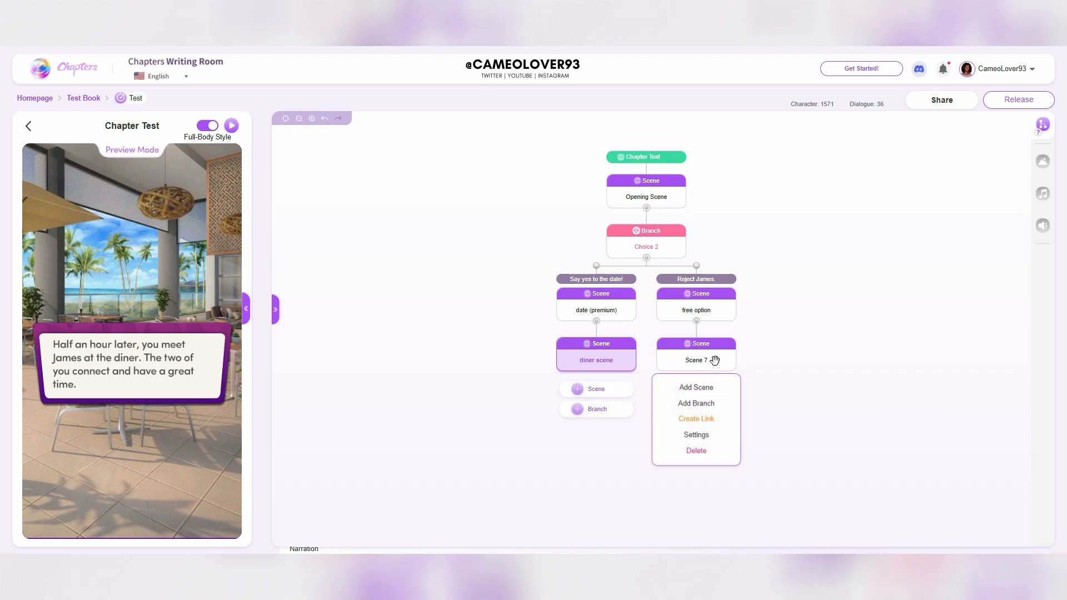
Step: Add a follow-up scene beneath the diner scene and name it "cont'd main storyline"
{"action": "left_click", "coordinate": [610, 361]}
{"action": "left_click", "coordinate": [600, 388]}
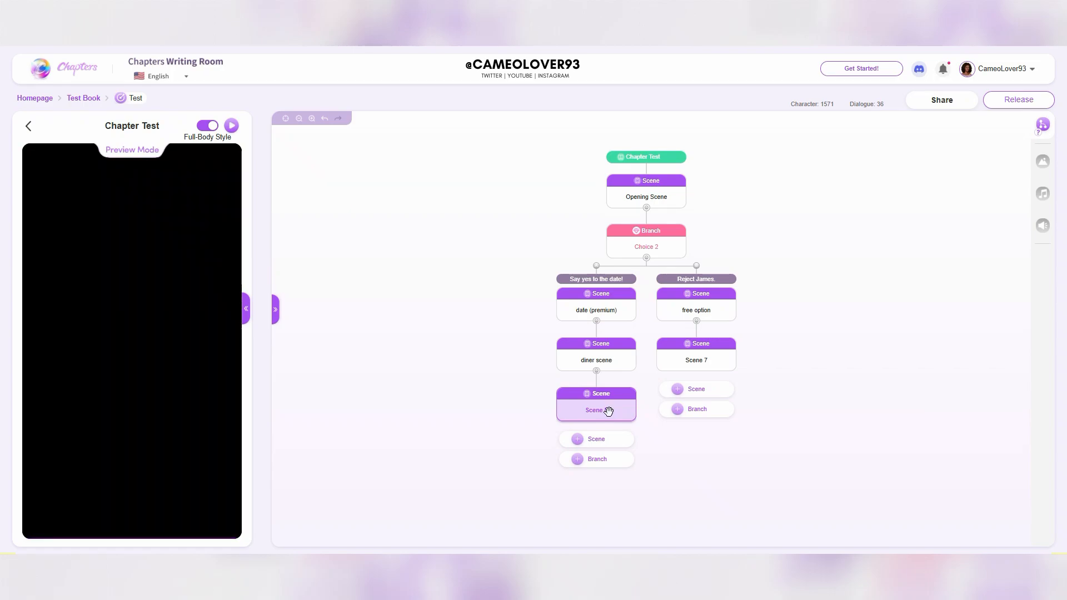
{"action": "left_click", "coordinate": [601, 409]}
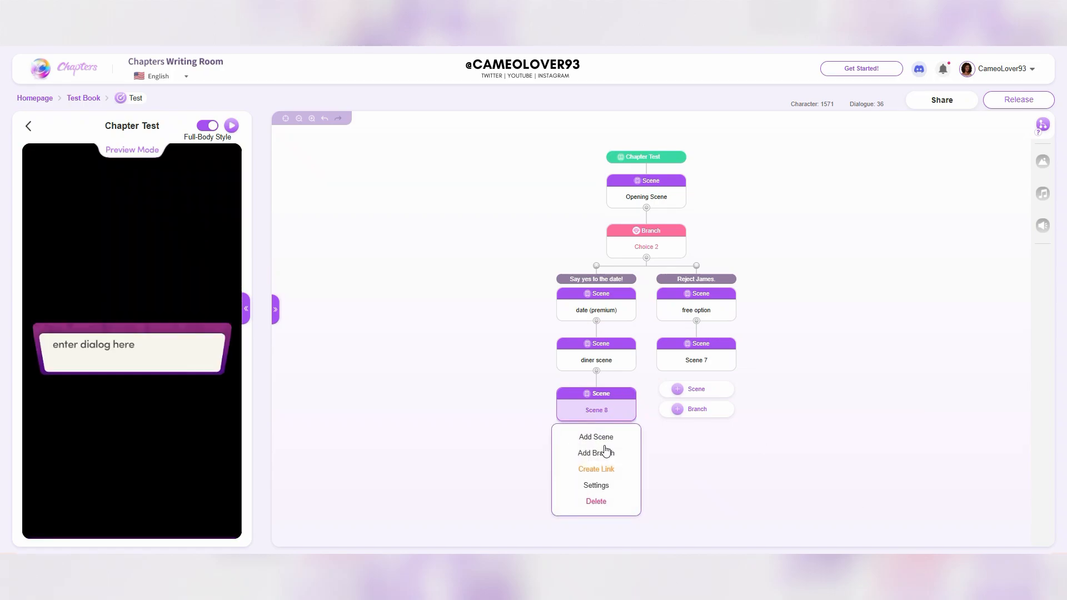
{"action": "left_click", "coordinate": [596, 485]}
{"action": "triple_click", "coordinate": [925, 171]}
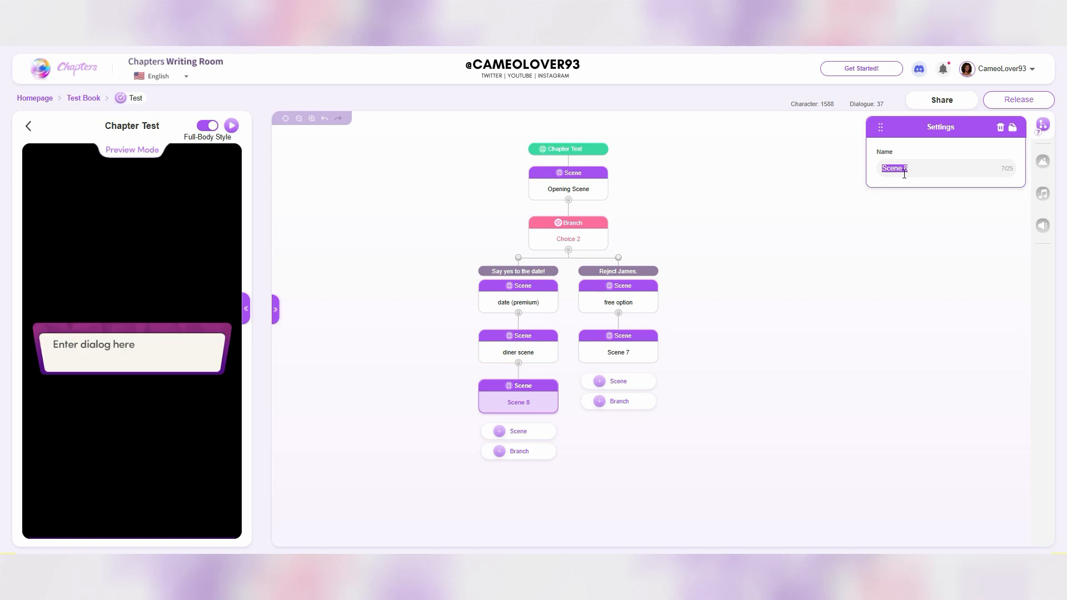
{"action": "type", "text": "cont'd main storyline"}
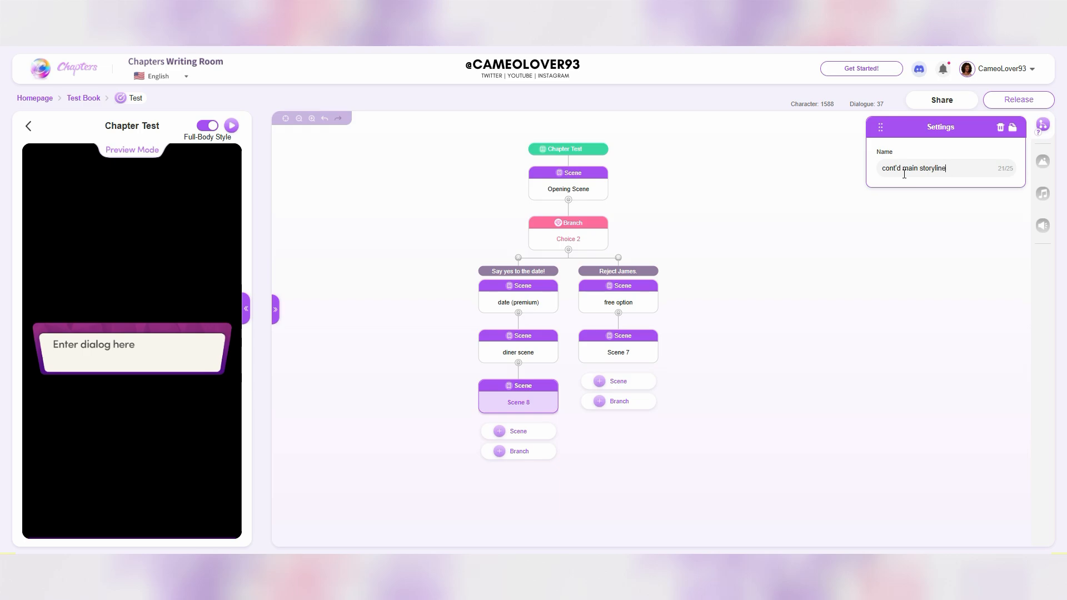
{"action": "key", "text": "Return"}
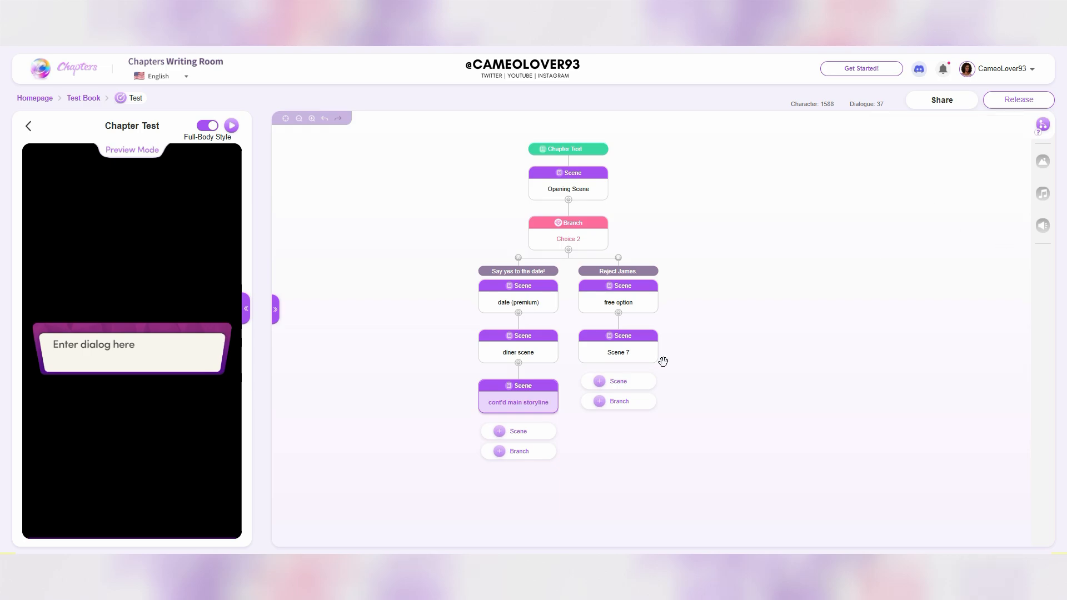
Step: Link Scene 7 on the Reject James path to the "cont'd main storyline" scene and return to the flow chart
{"action": "left_click", "coordinate": [525, 402]}
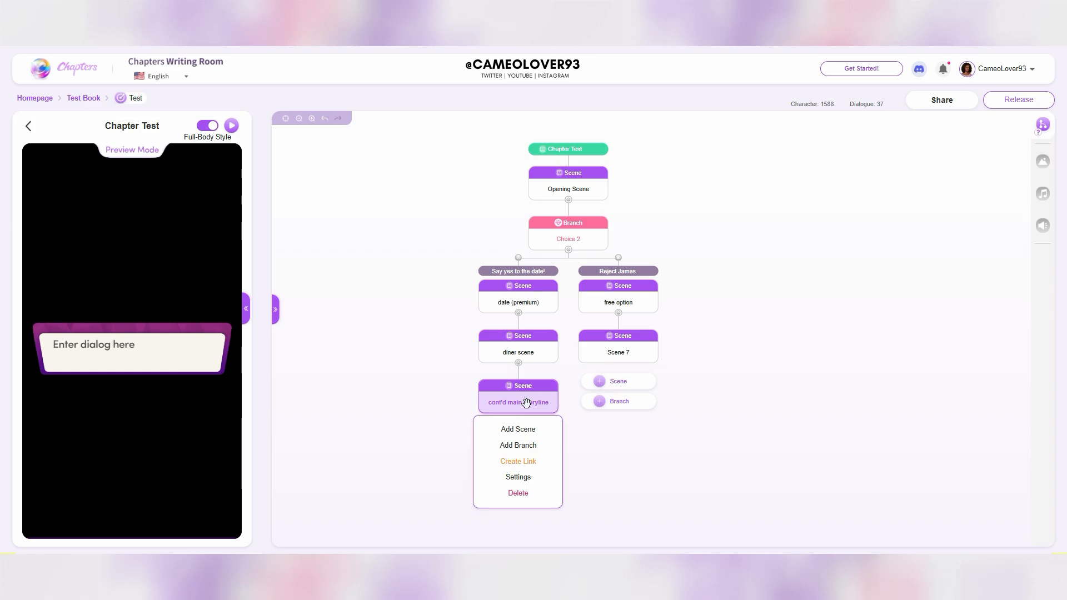
{"action": "left_click", "coordinate": [639, 346]}
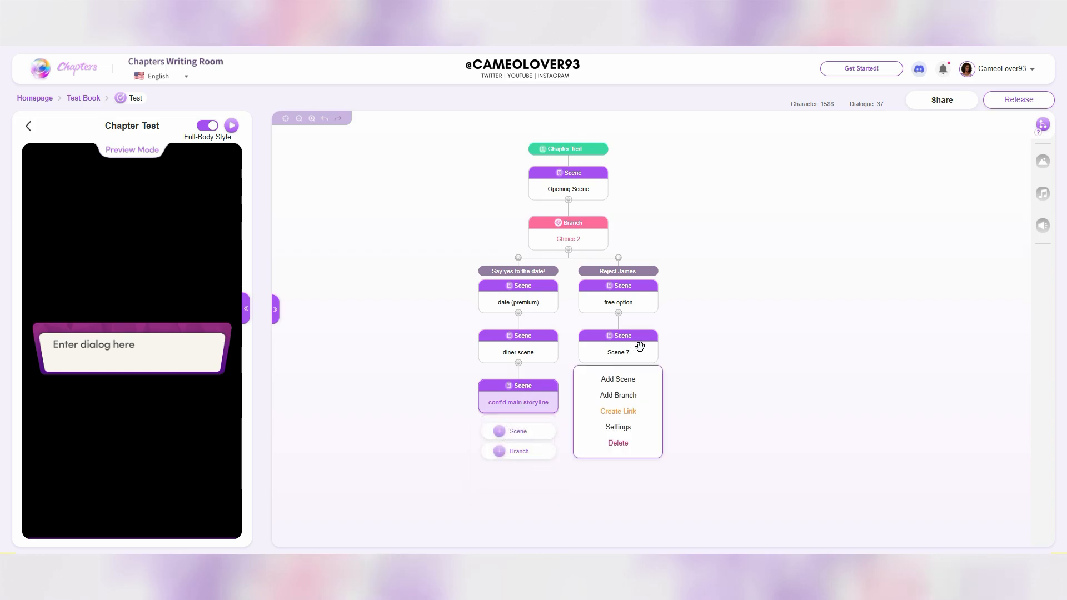
{"action": "left_click", "coordinate": [824, 357]}
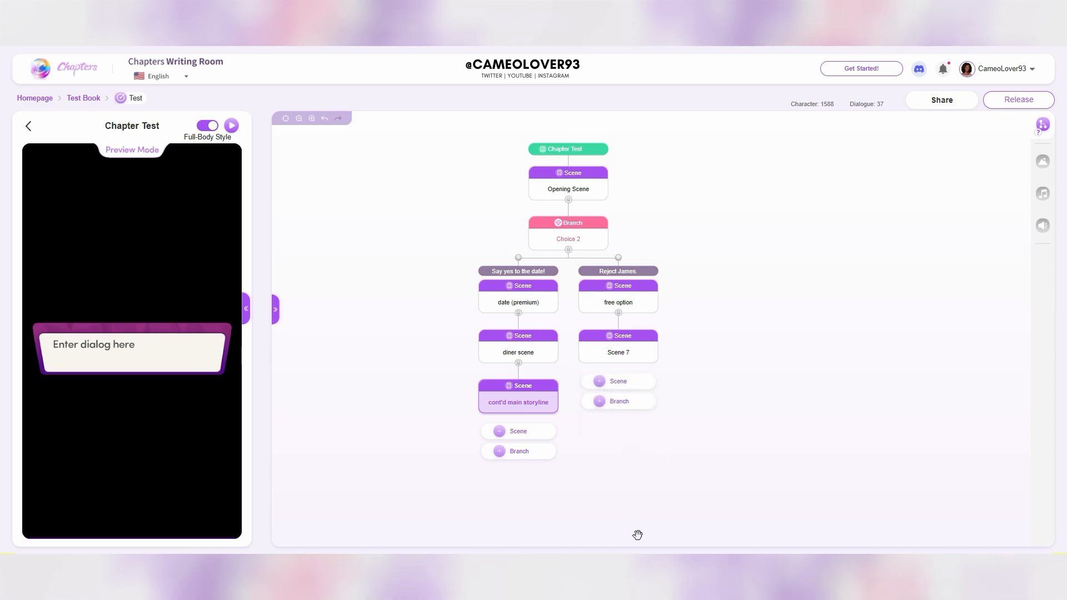
{"action": "mouse_move", "coordinate": [639, 348]}
{"action": "left_click", "coordinate": [651, 352]}
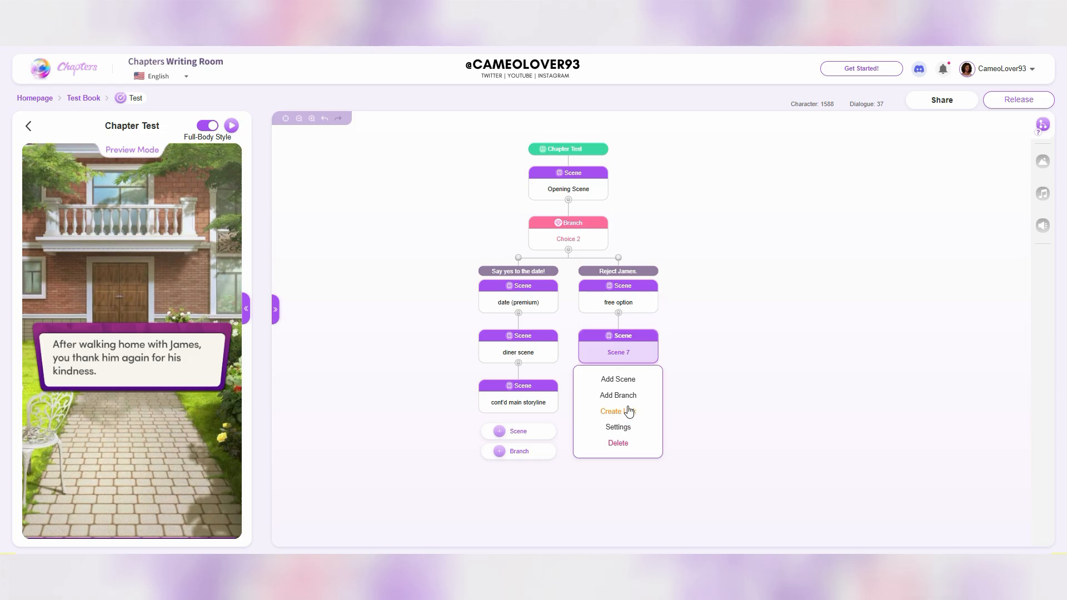
{"action": "left_click", "coordinate": [632, 414]}
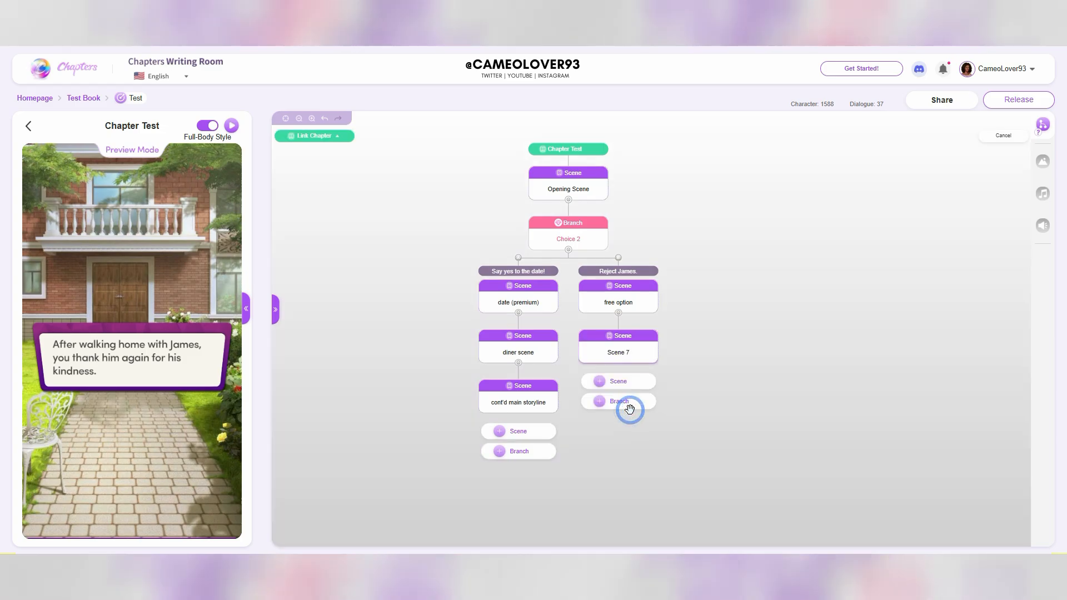
{"action": "left_click", "coordinate": [519, 403]}
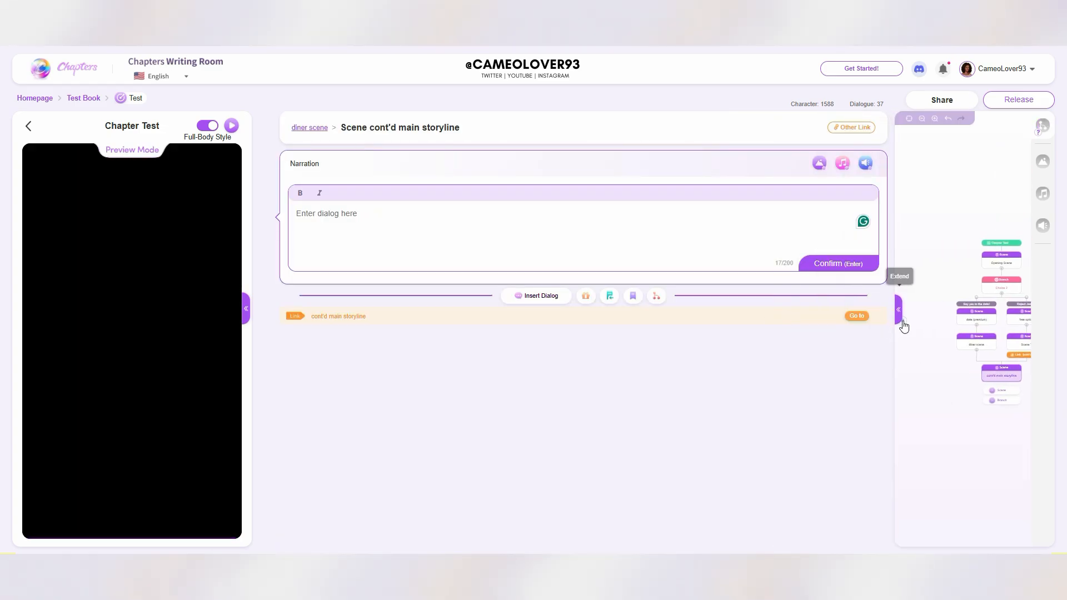
{"action": "left_click", "coordinate": [903, 326]}
Step: Review how the premium and free paths rejoin at the "cont'd main storyline" scene in the flow chart
{"action": "left_click", "coordinate": [640, 425]}
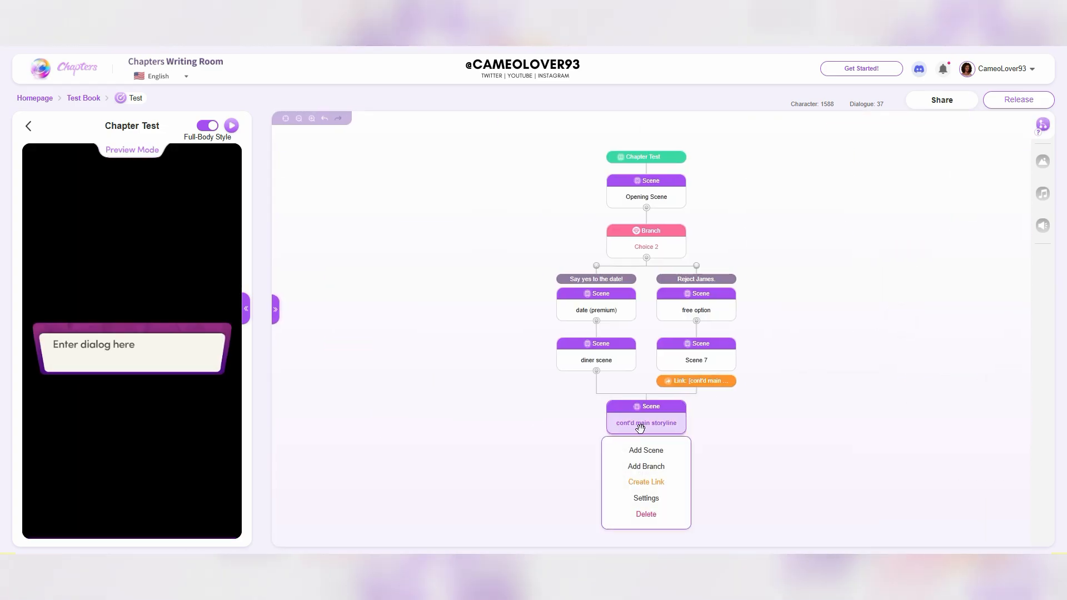
{"action": "left_click", "coordinate": [823, 374]}
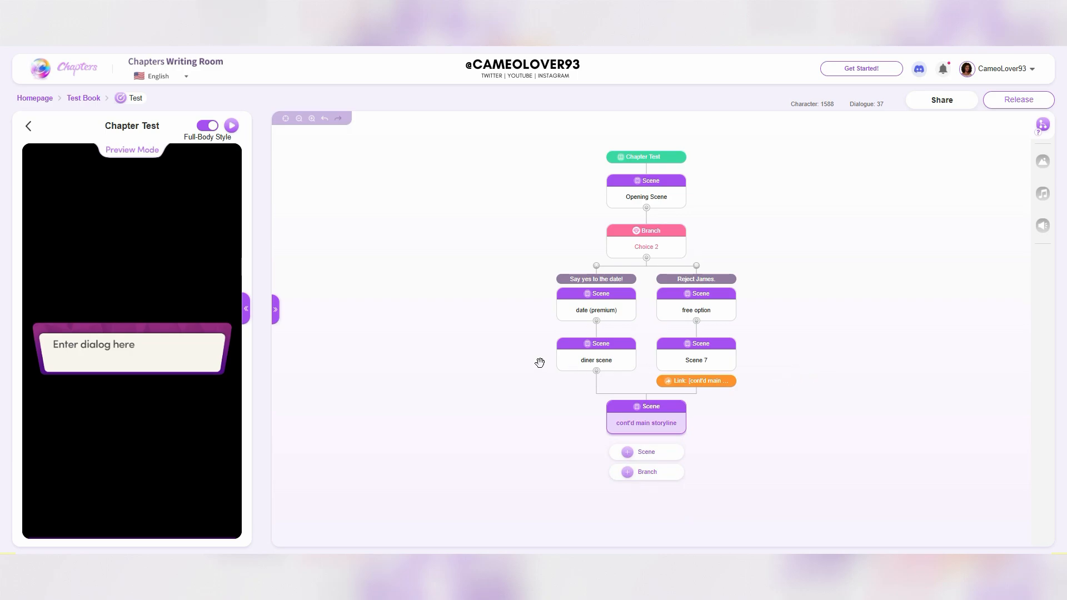
{"action": "left_click", "coordinate": [610, 293]}
{"action": "left_click", "coordinate": [725, 303]}
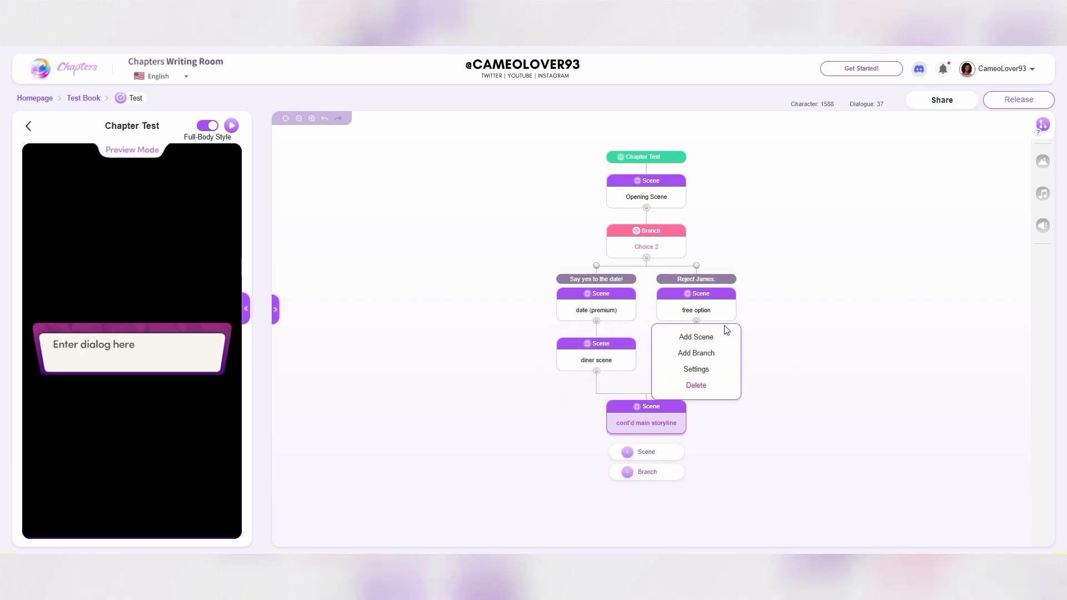
{"action": "left_click", "coordinate": [586, 348]}
{"action": "left_click", "coordinate": [647, 425]}
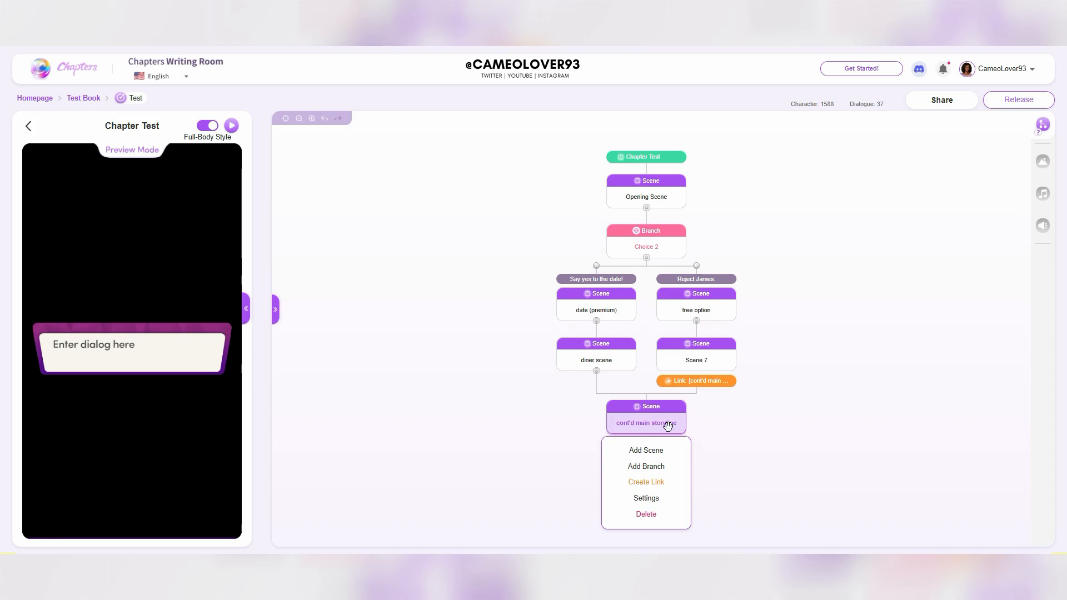
{"action": "left_click", "coordinate": [342, 336]}
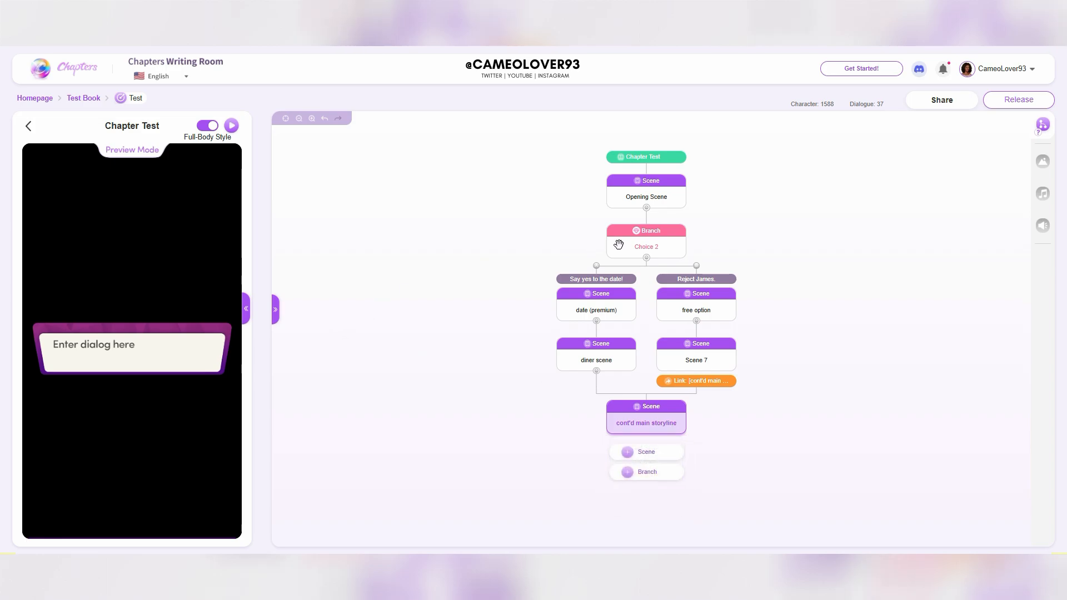
Step: Examine the Choice 2 branch in the preview and trace both of its choices down to the shared main storyline scene
{"action": "left_click", "coordinate": [672, 244]}
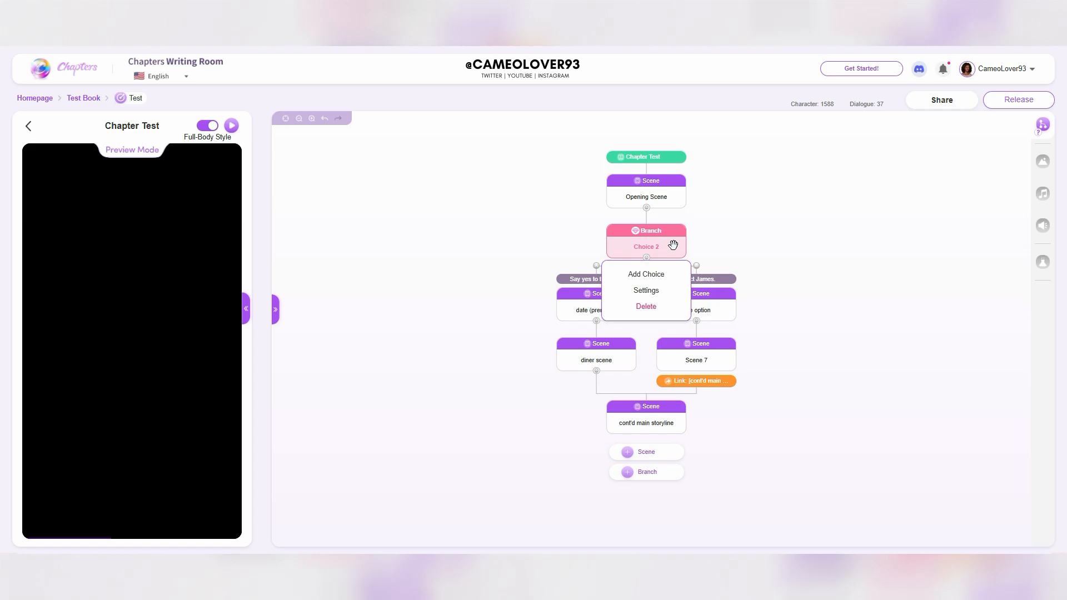
{"action": "left_click", "coordinate": [352, 278]}
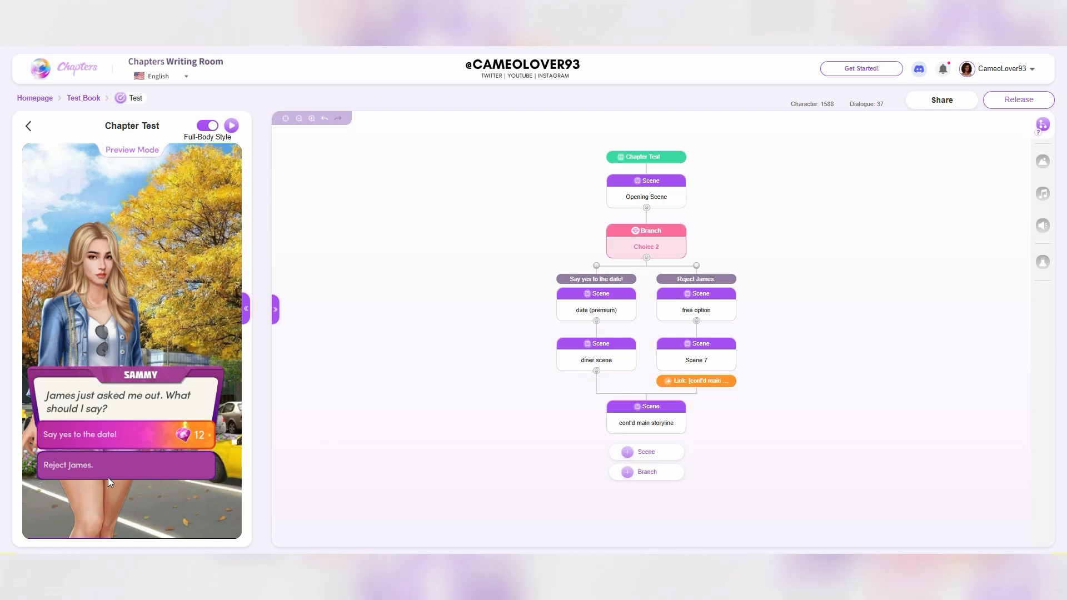
{"action": "left_click", "coordinate": [709, 293]}
{"action": "left_click", "coordinate": [722, 333]}
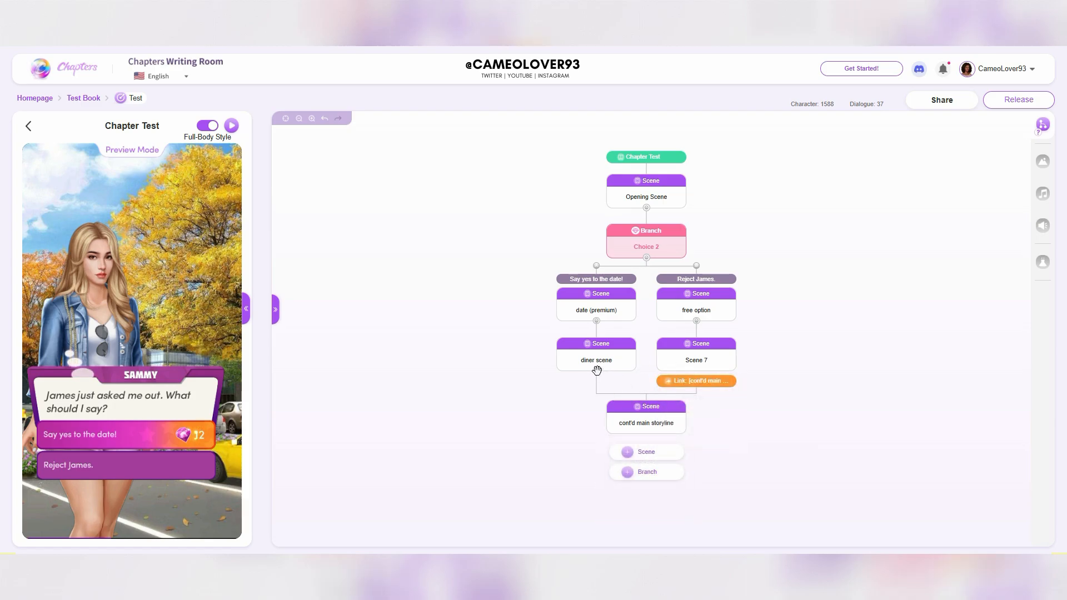
{"action": "mouse_move", "coordinate": [596, 370]}
{"action": "mouse_move", "coordinate": [659, 422]}
{"action": "left_click_drag", "start_coordinate": [766, 464], "coordinate": [754, 413]}
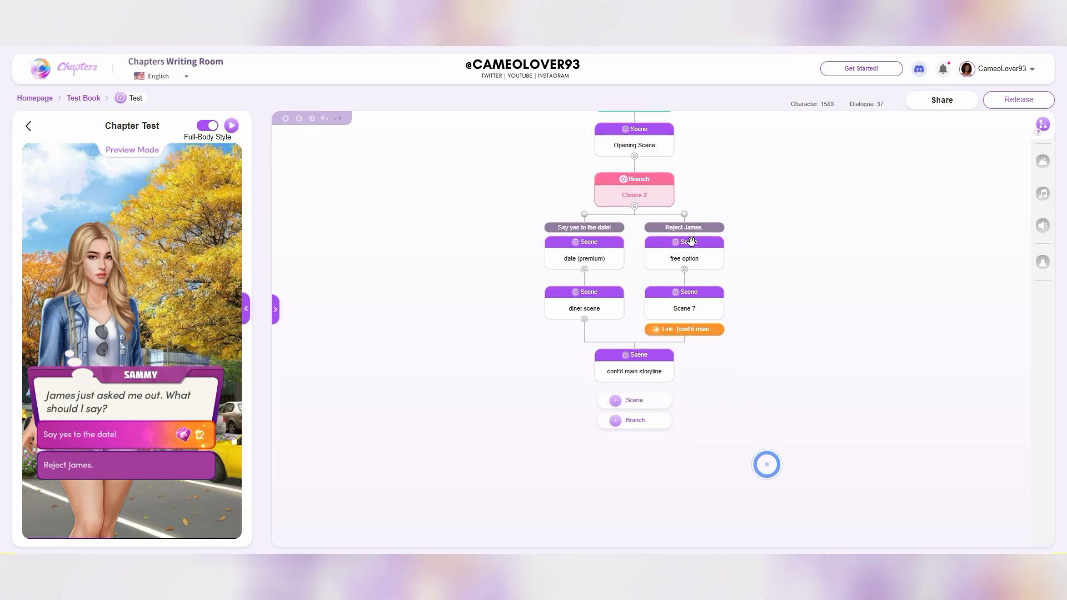
{"action": "mouse_move", "coordinate": [639, 198]}
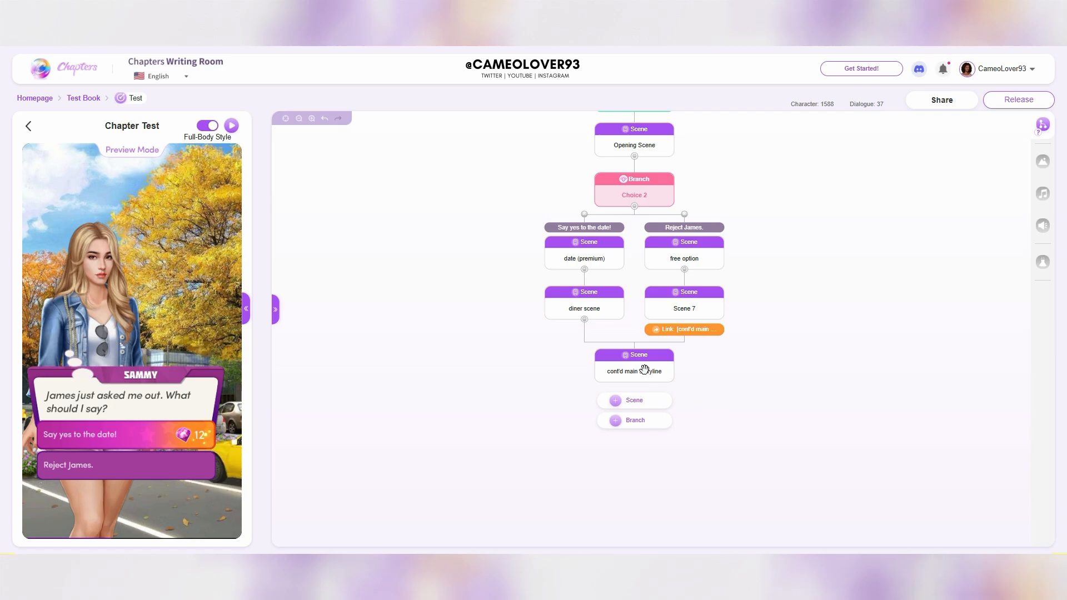
{"action": "mouse_move", "coordinate": [644, 370]}
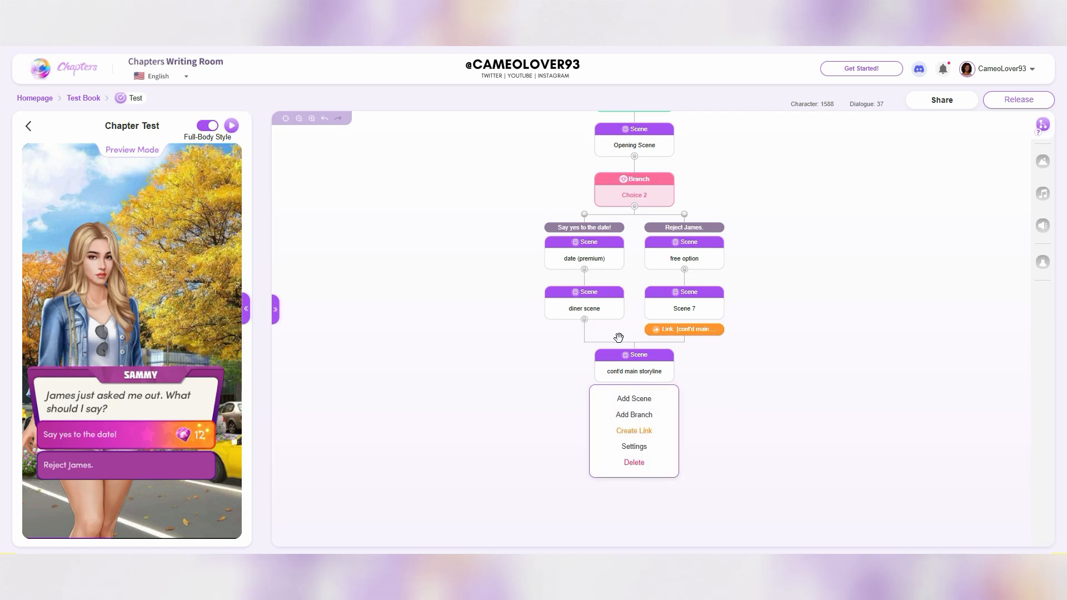
{"action": "left_click", "coordinate": [618, 399]}
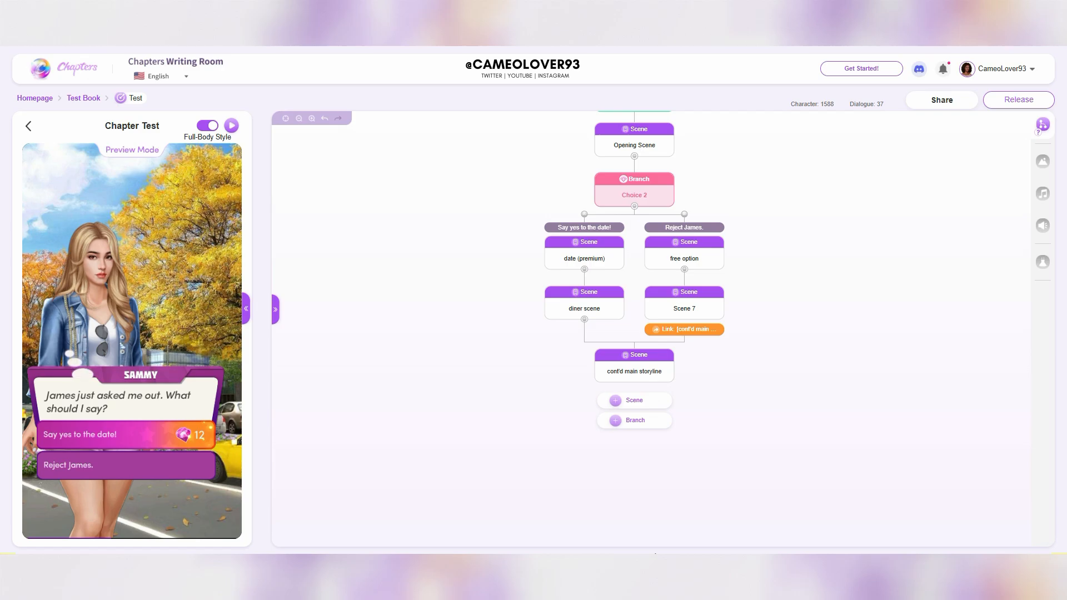
Step: Extend the flow chart beneath "cont'd main storyline" with two consecutive scenes followed by a branch
{"action": "scroll", "coordinate": [651, 490], "scroll_direction": "down", "scroll_amount": 1}
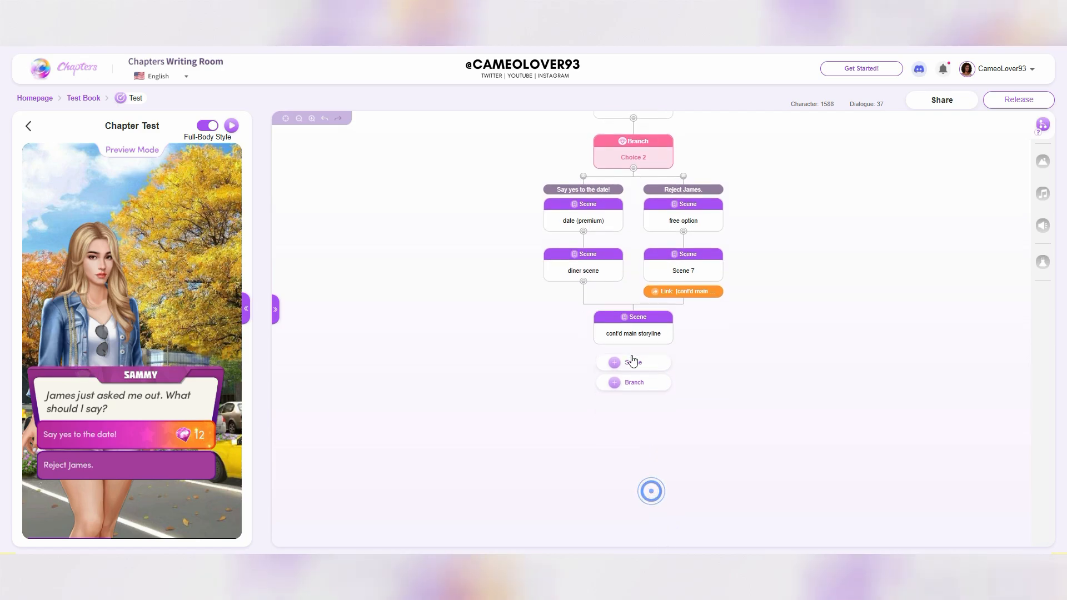
{"action": "mouse_move", "coordinate": [646, 331]}
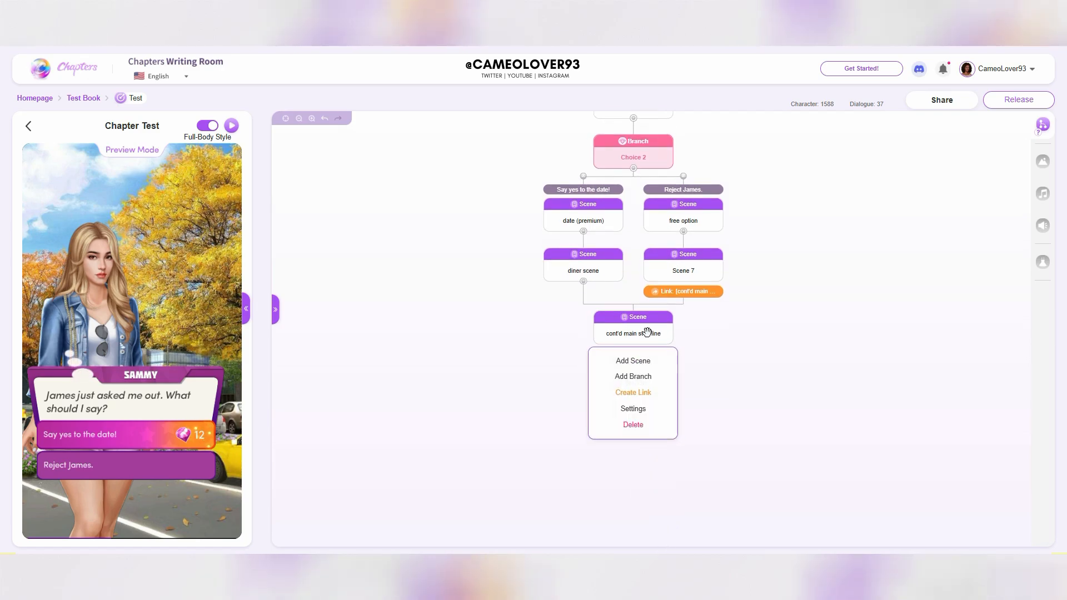
{"action": "left_click", "coordinate": [633, 361]}
{"action": "mouse_move", "coordinate": [649, 383]}
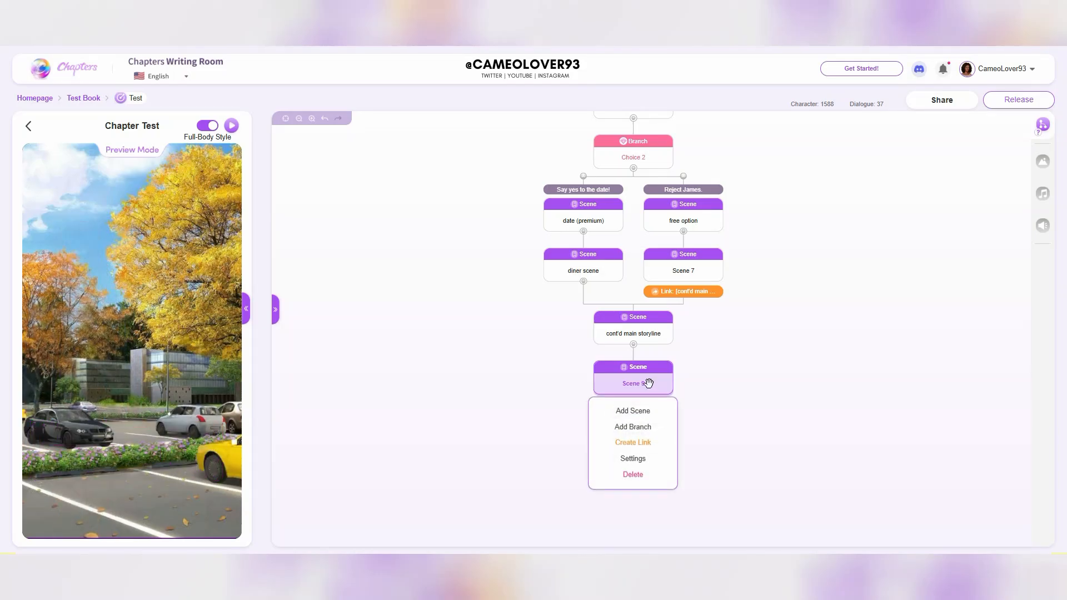
{"action": "left_click", "coordinate": [634, 412]}
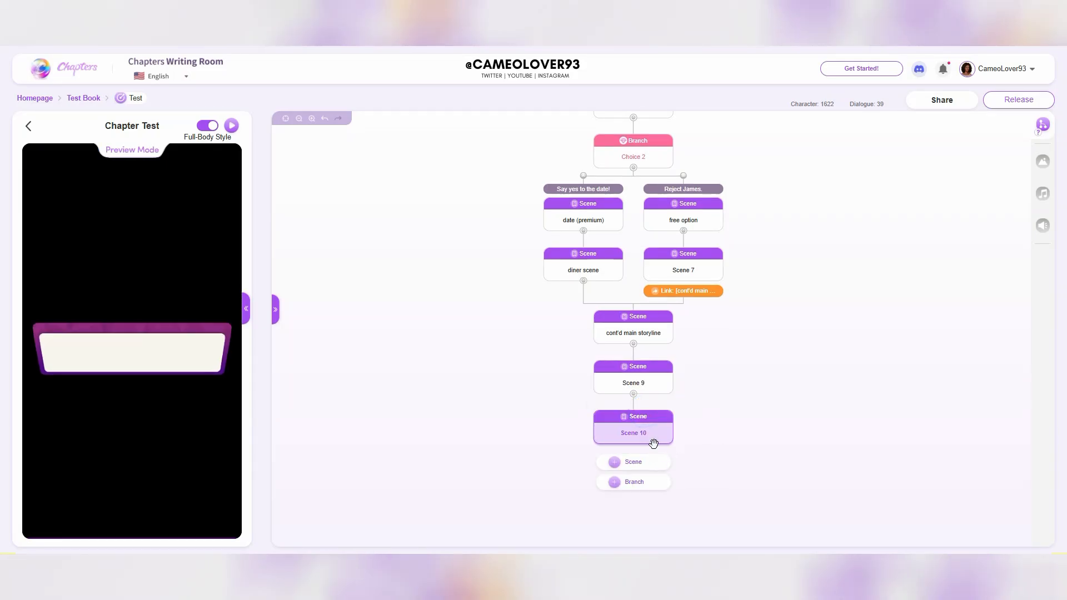
{"action": "left_click", "coordinate": [636, 435]}
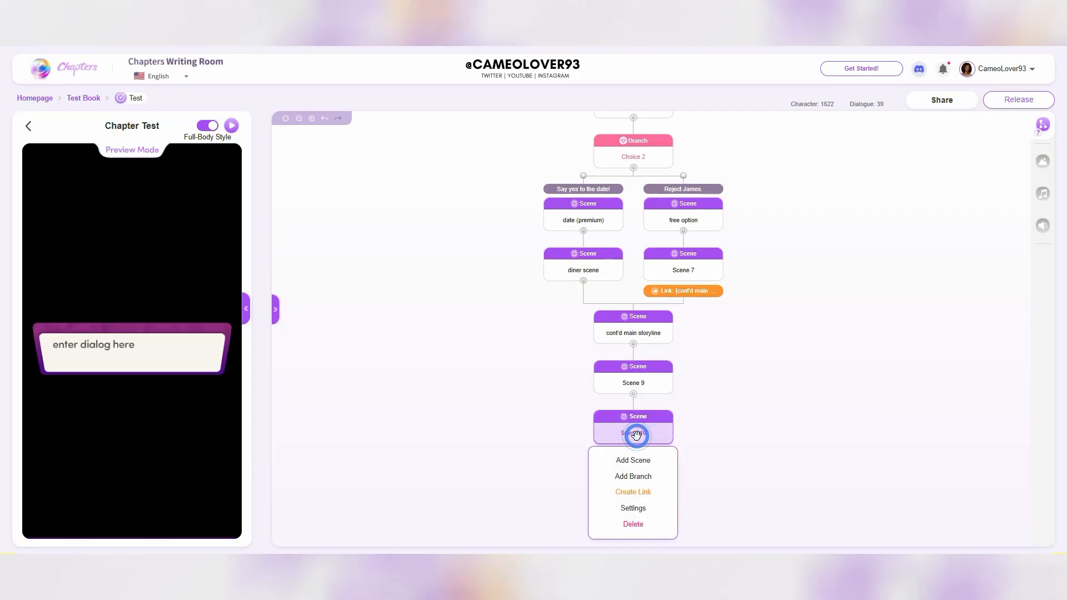
{"action": "left_click", "coordinate": [637, 478]}
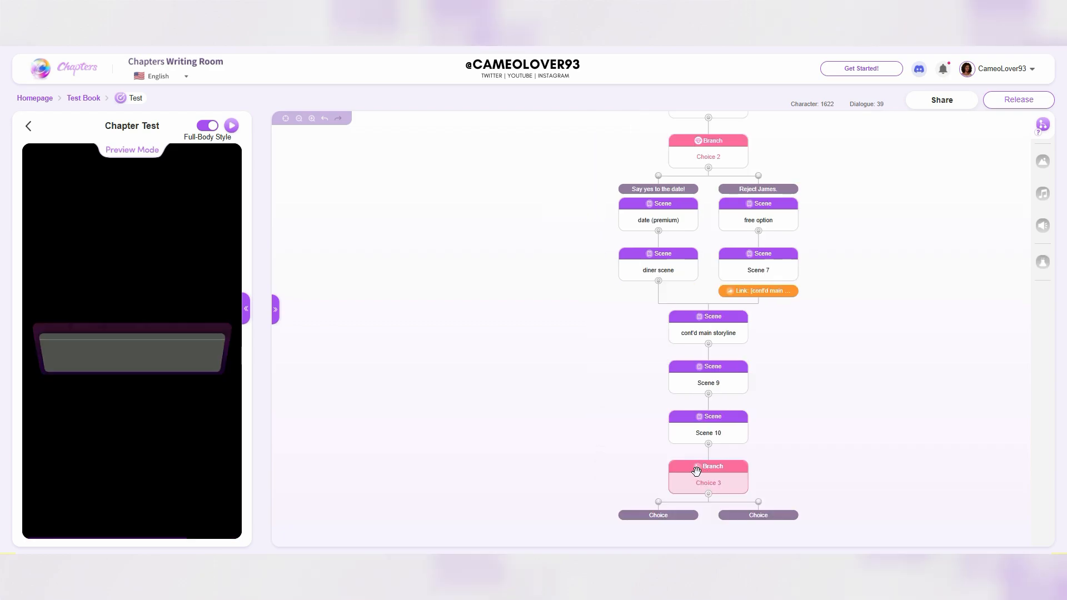
Step: Add a scene beneath each of the two choices of the Choice 3 branch
{"action": "left_click_drag", "start_coordinate": [805, 488], "coordinate": [800, 422]}
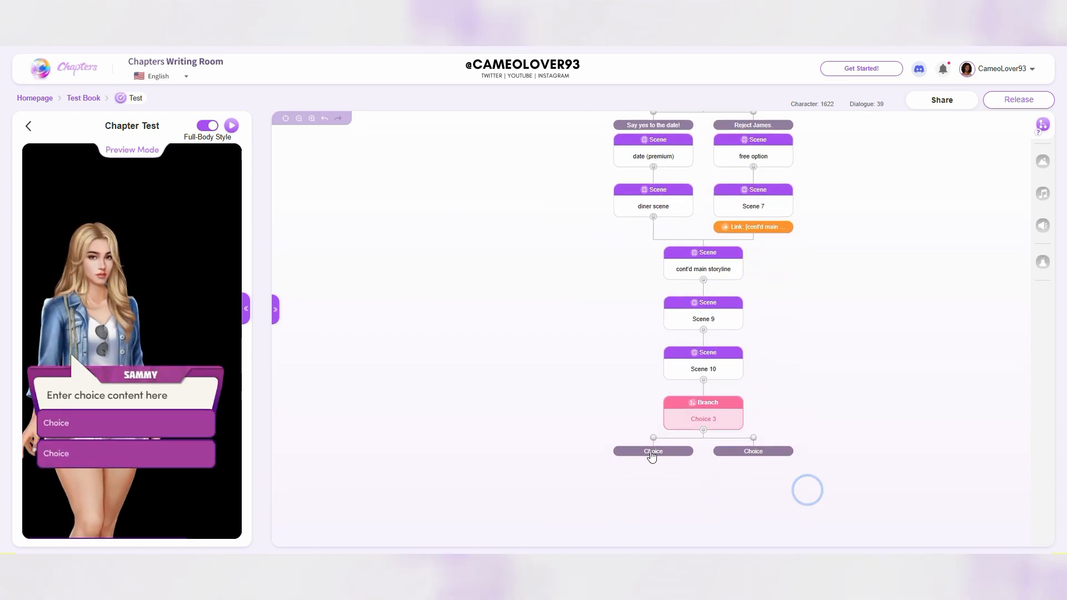
{"action": "mouse_move", "coordinate": [652, 456]}
{"action": "left_click", "coordinate": [650, 469]}
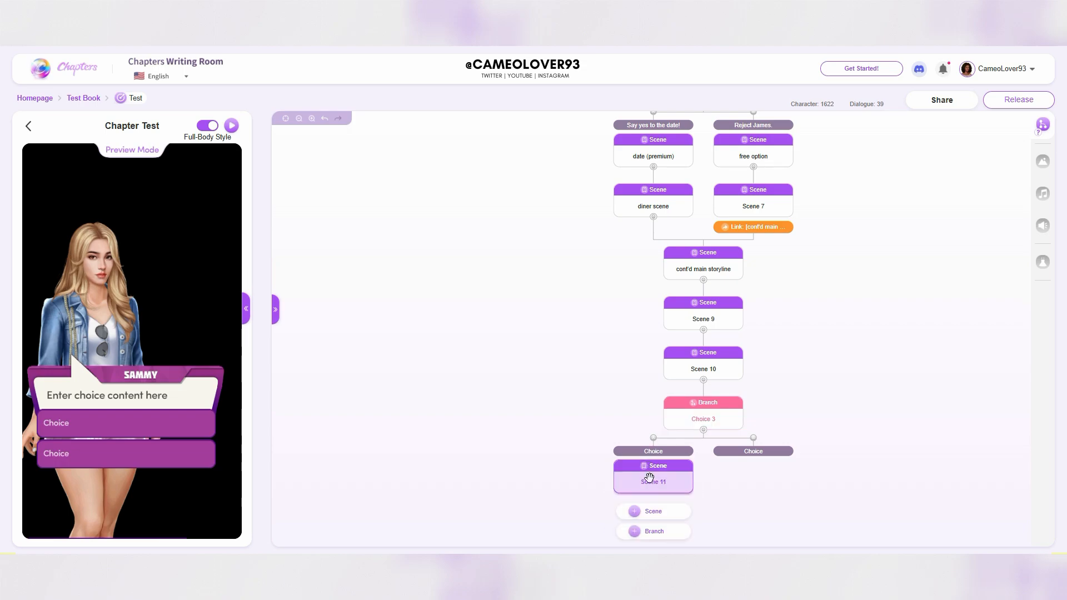
{"action": "left_click_drag", "start_coordinate": [601, 494], "coordinate": [600, 397]}
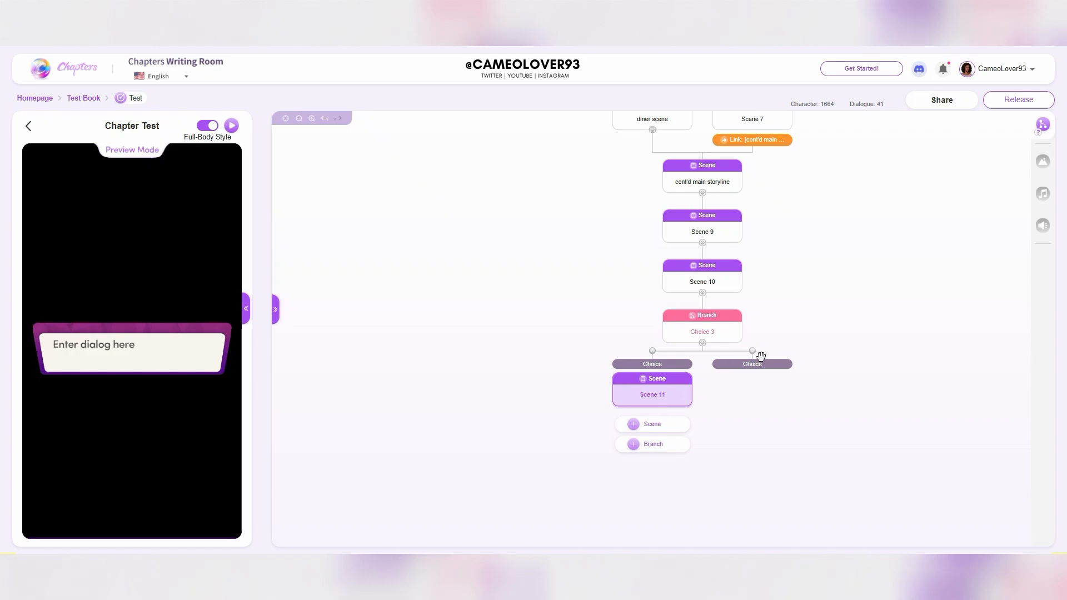
{"action": "mouse_move", "coordinate": [762, 366]}
{"action": "left_click", "coordinate": [762, 386]}
Step: Add a follow-up scene beneath Scene 11 on the first choice's path
{"action": "mouse_move", "coordinate": [668, 404]}
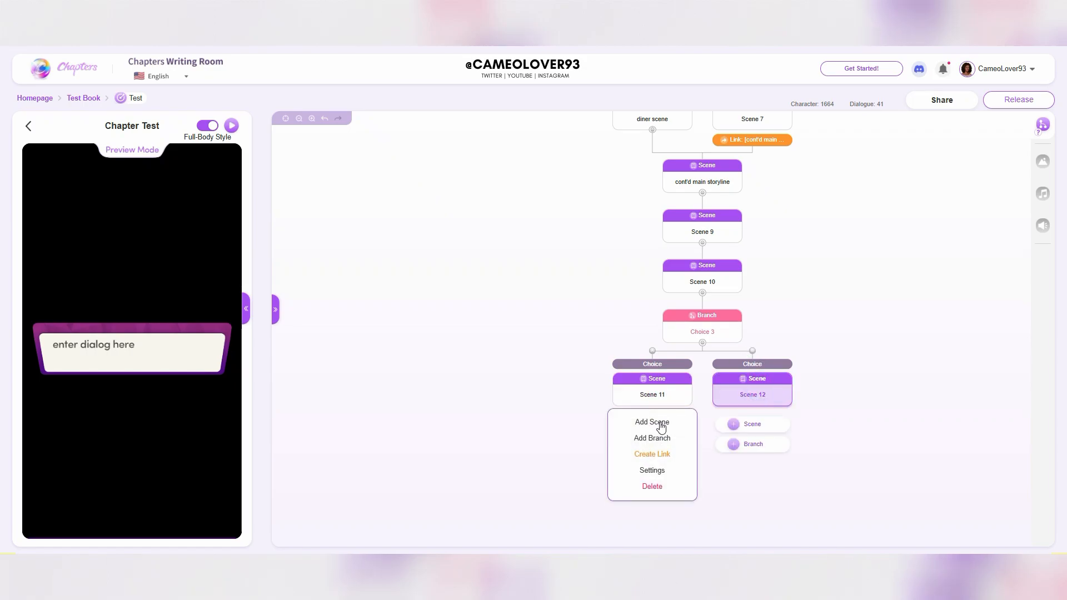
{"action": "left_click", "coordinate": [661, 423]}
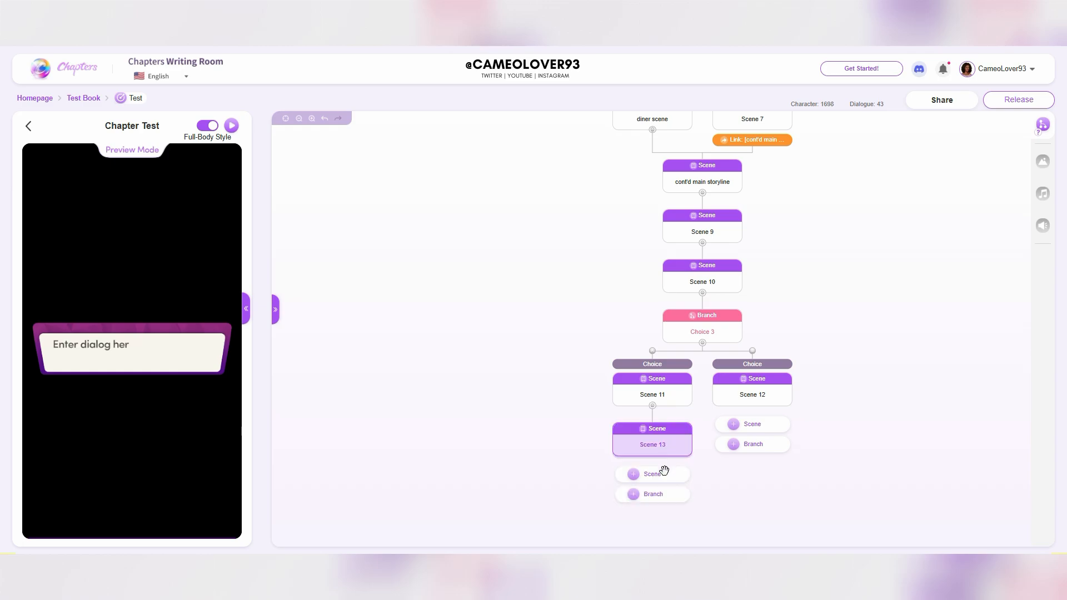
{"action": "mouse_move", "coordinate": [657, 442]}
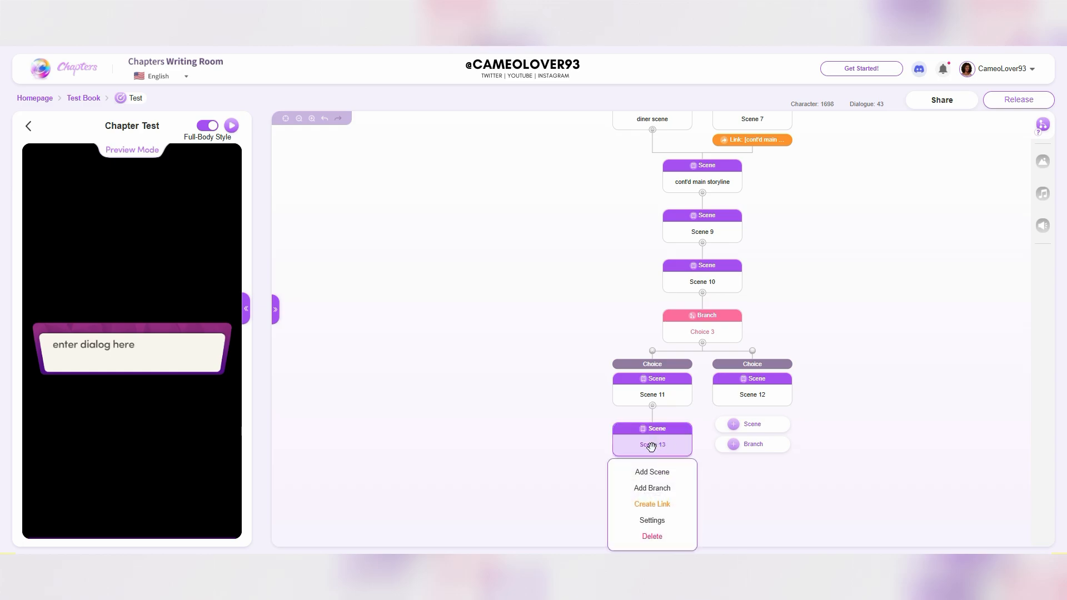
Step: Link Scene 12 on the second choice's path to Scene 13 and check the rejoined paths in the flow chart
{"action": "mouse_move", "coordinate": [783, 394]}
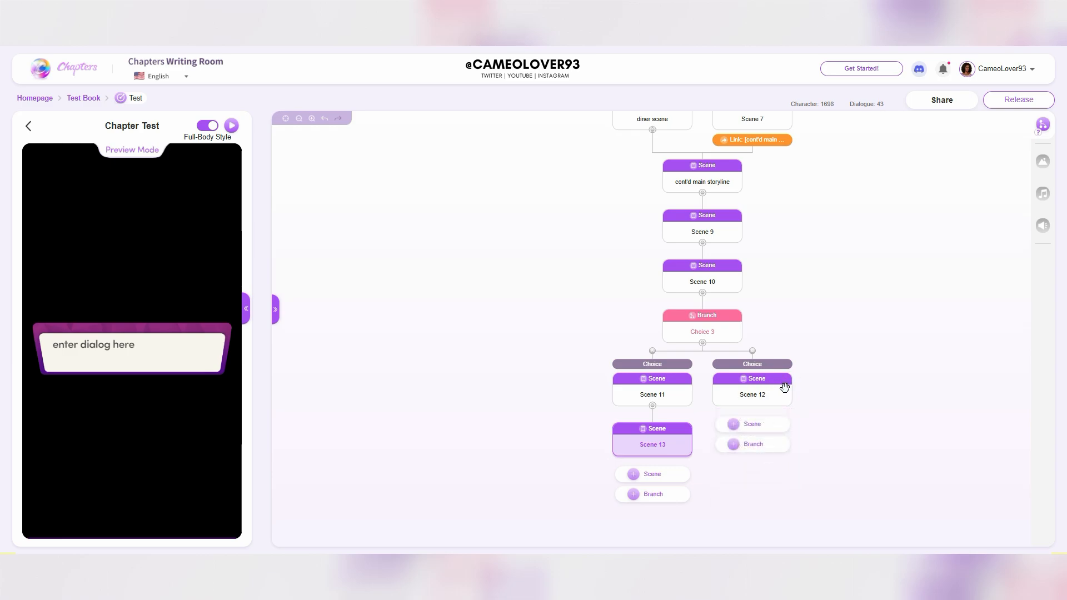
{"action": "left_click", "coordinate": [769, 456]}
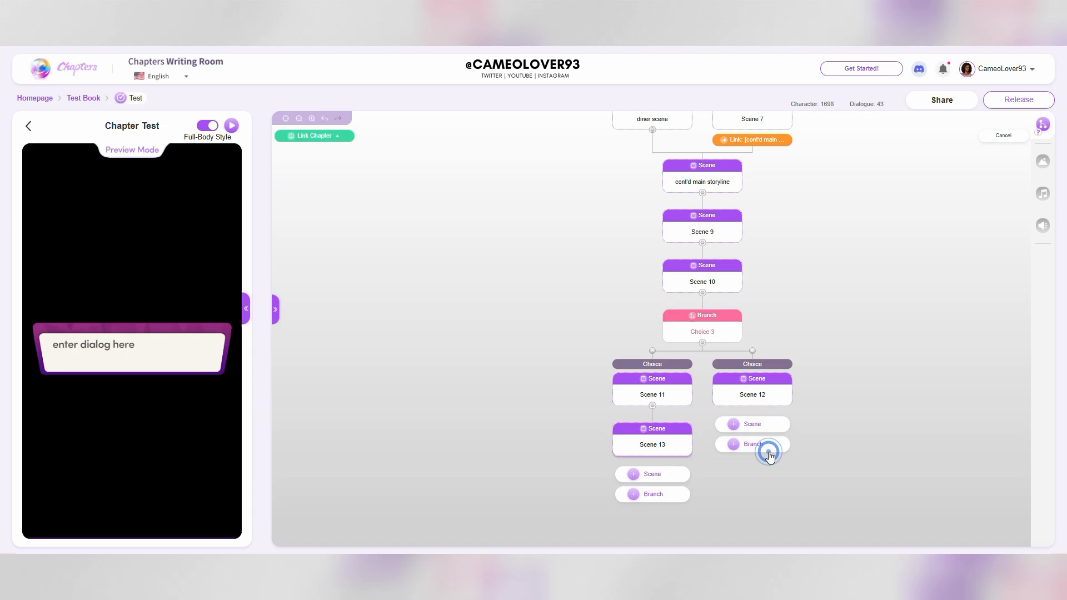
{"action": "left_click", "coordinate": [678, 446]}
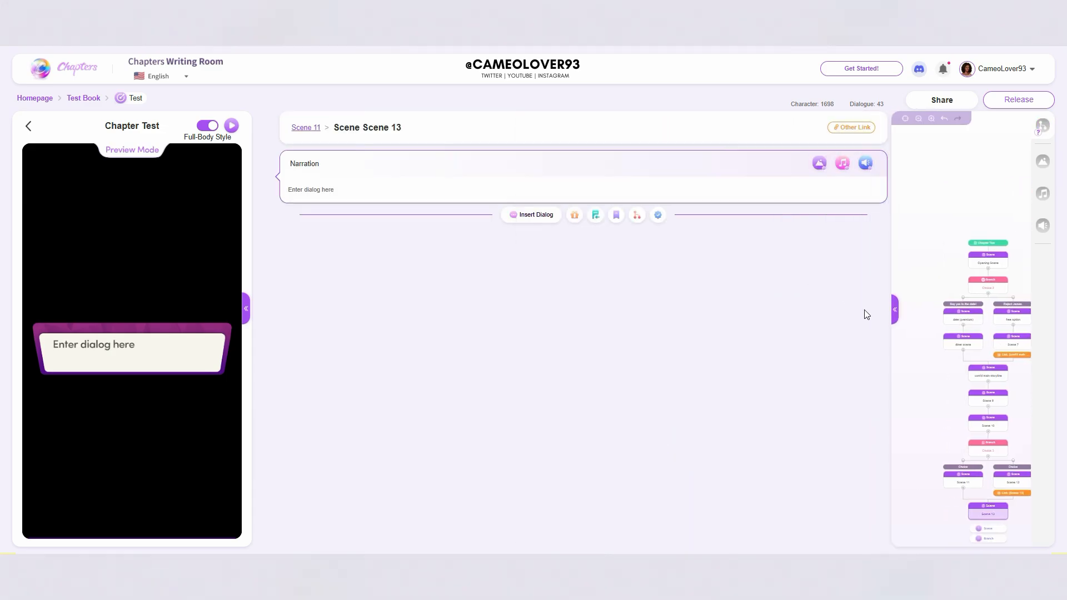
{"action": "left_click", "coordinate": [898, 309]}
{"action": "scroll", "coordinate": [760, 495], "scroll_direction": "down", "scroll_amount": 5}
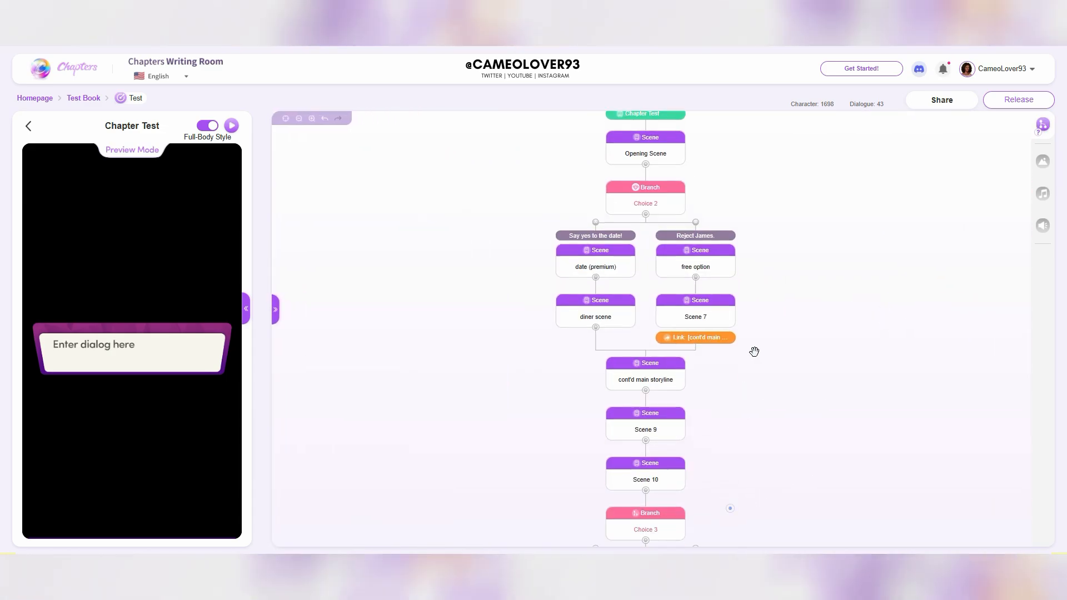
{"action": "left_click", "coordinate": [730, 508]}
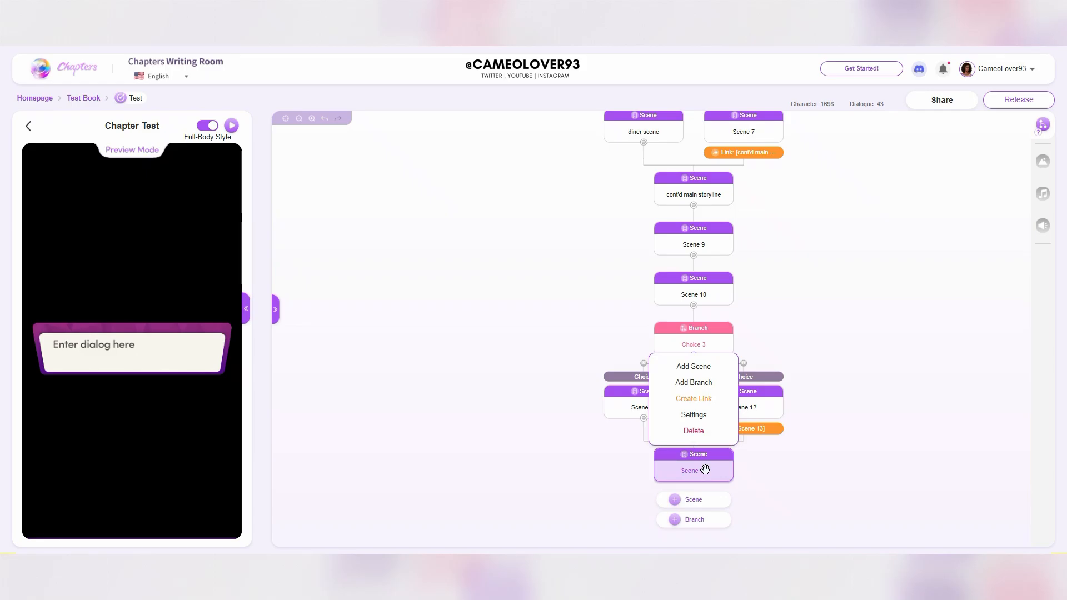
Step: Delete the scenes and the branch that follow "cont'd main storyline" in the flow chart
{"action": "mouse_move", "coordinate": [708, 278]}
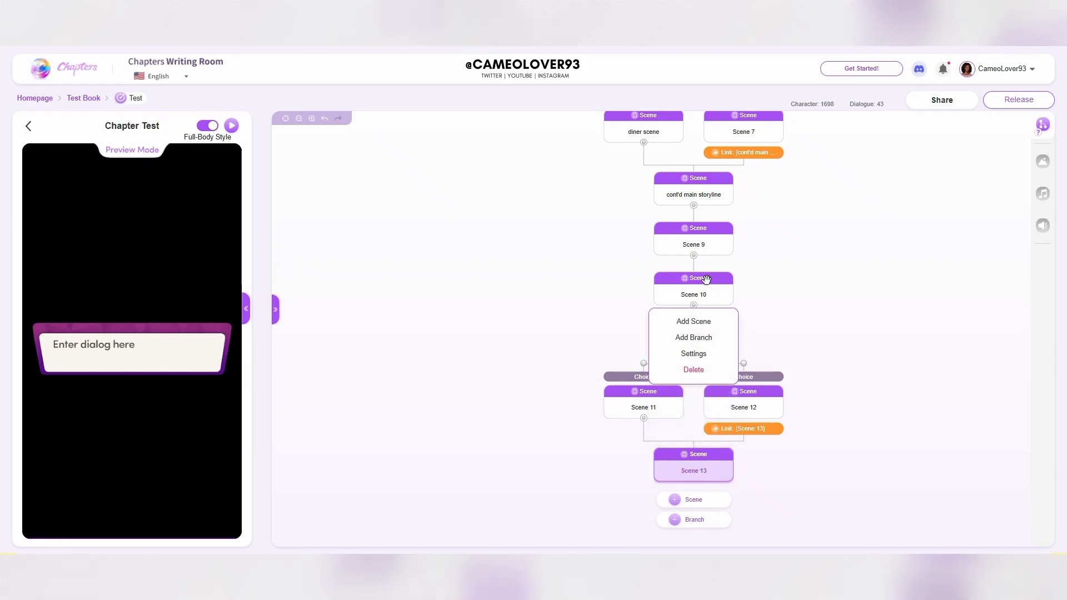
{"action": "left_click", "coordinate": [701, 370]}
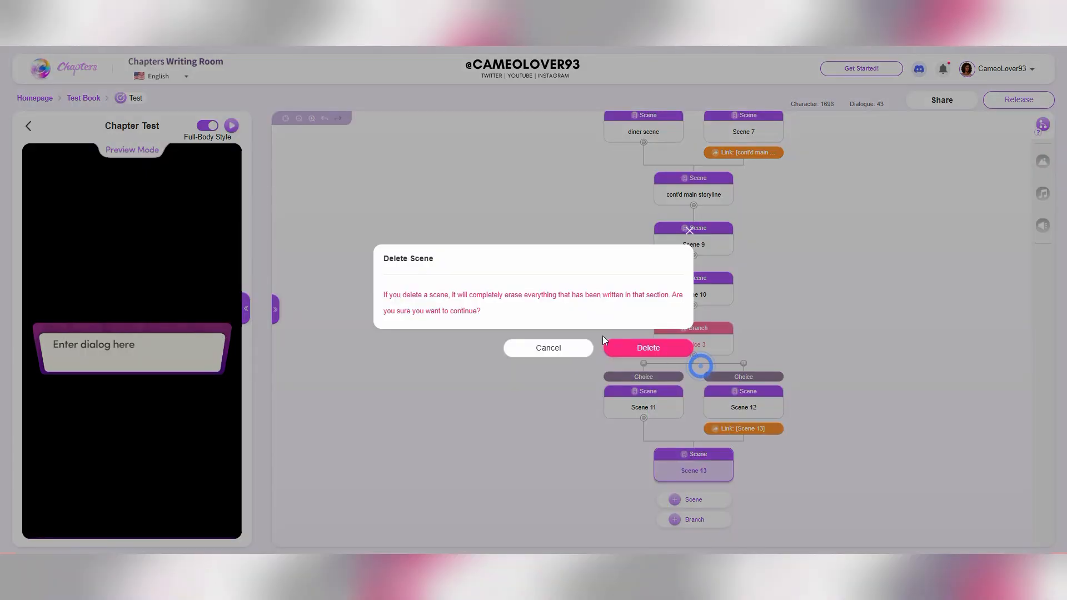
{"action": "left_click", "coordinate": [648, 347]}
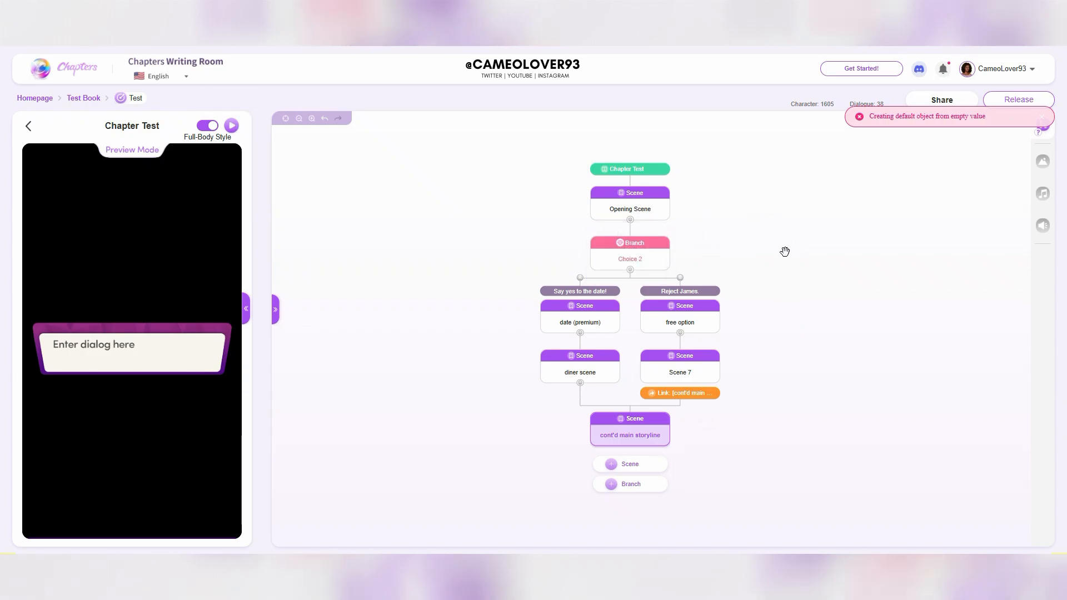
{"action": "left_click", "coordinate": [618, 258]}
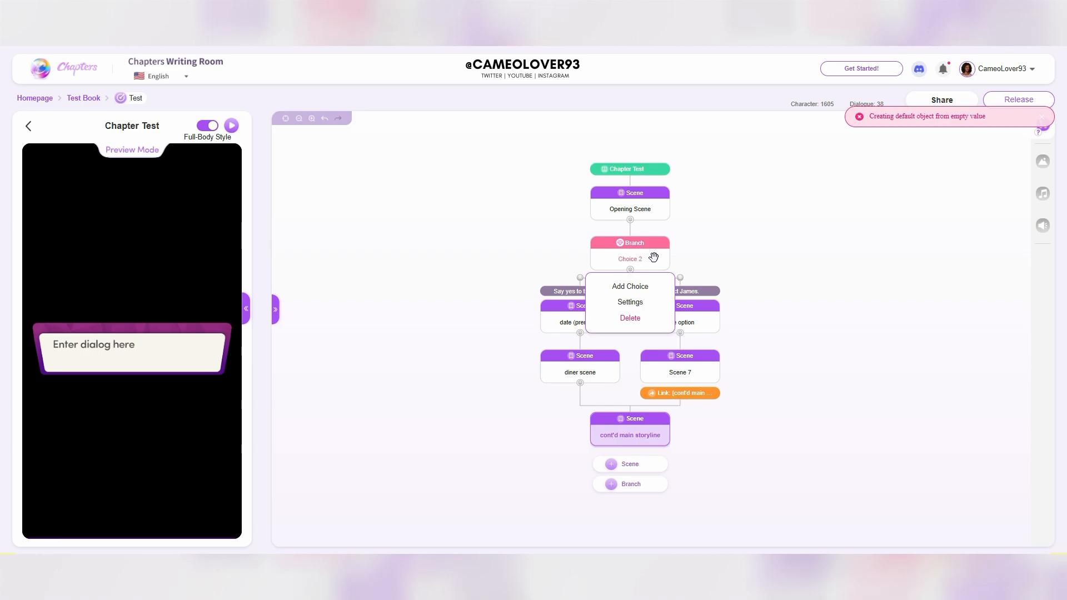
{"action": "left_click", "coordinate": [607, 301]}
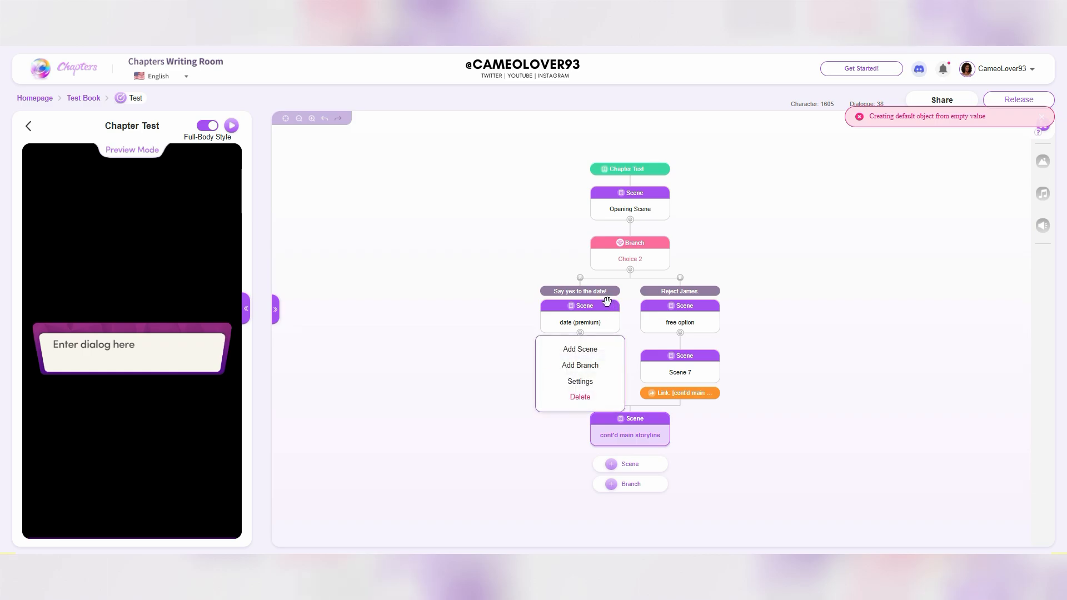
{"action": "left_click", "coordinate": [598, 344]}
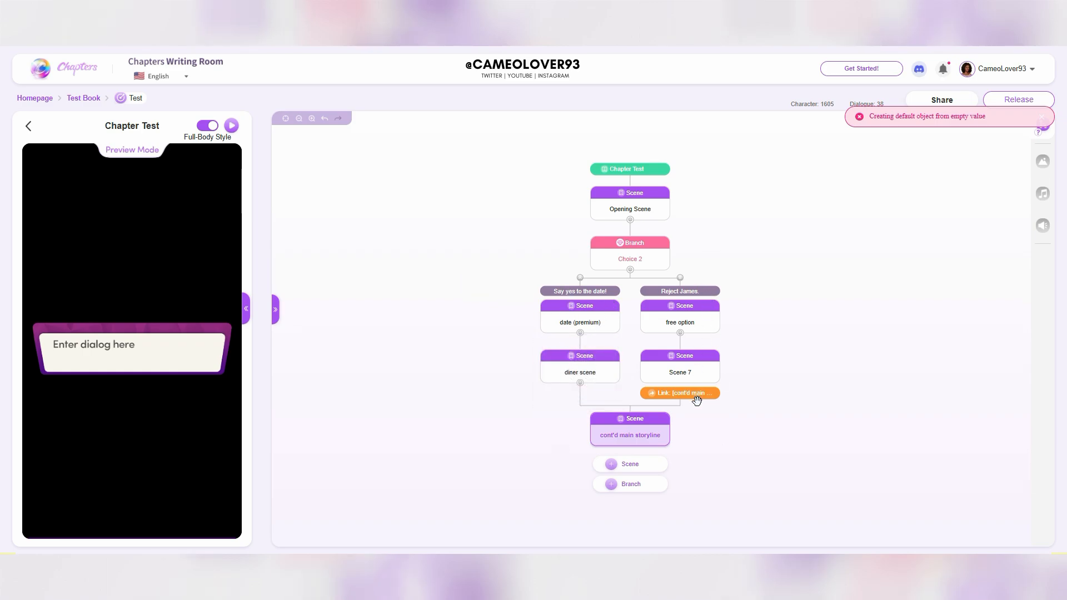
{"action": "left_click", "coordinate": [579, 377]}
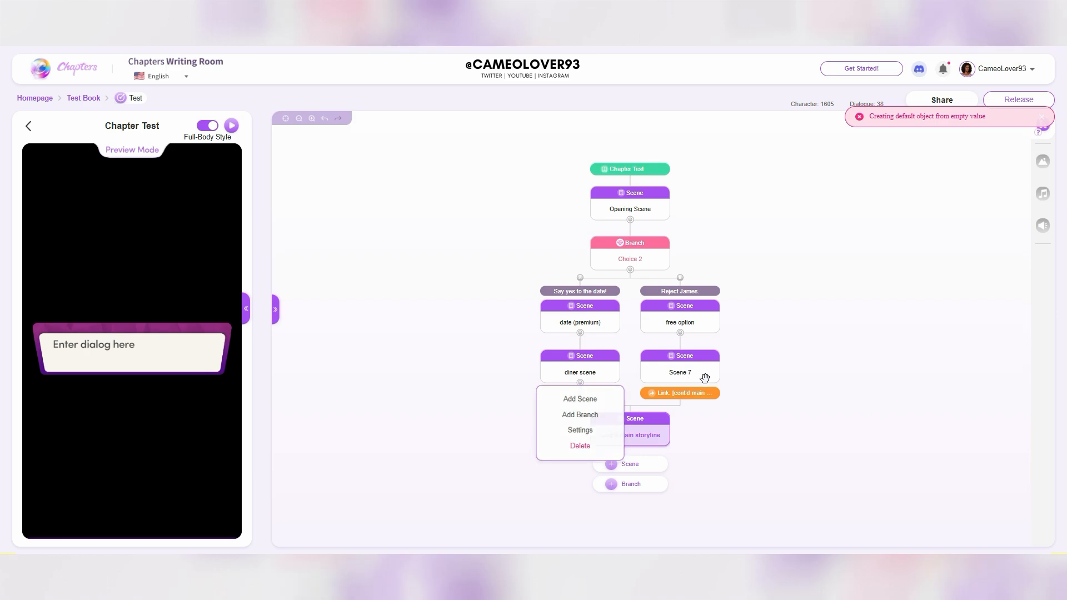
{"action": "left_click", "coordinate": [600, 377]}
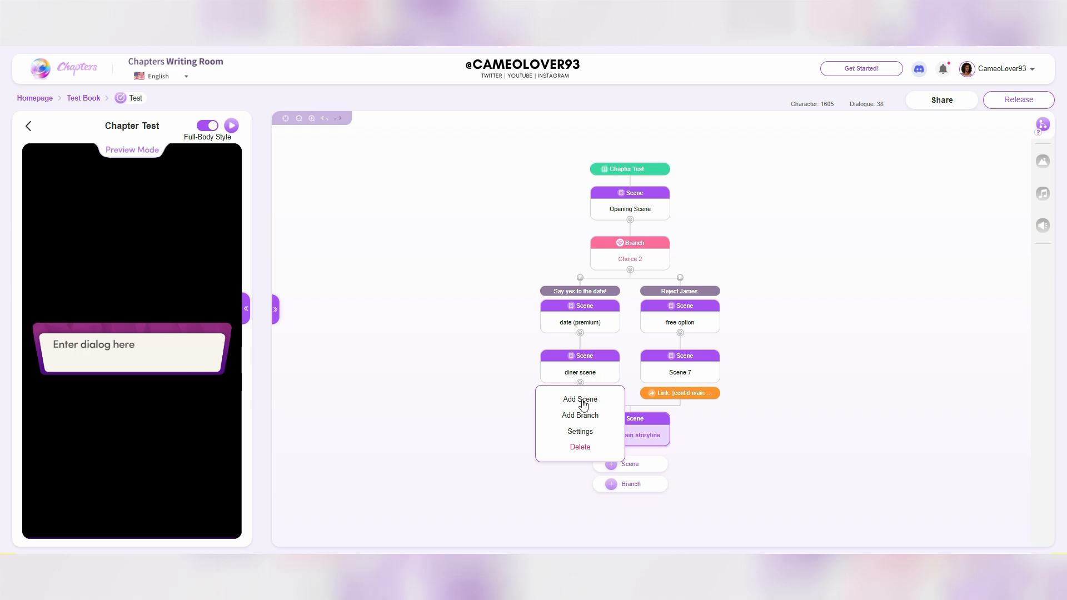
{"action": "mouse_move", "coordinate": [626, 434]}
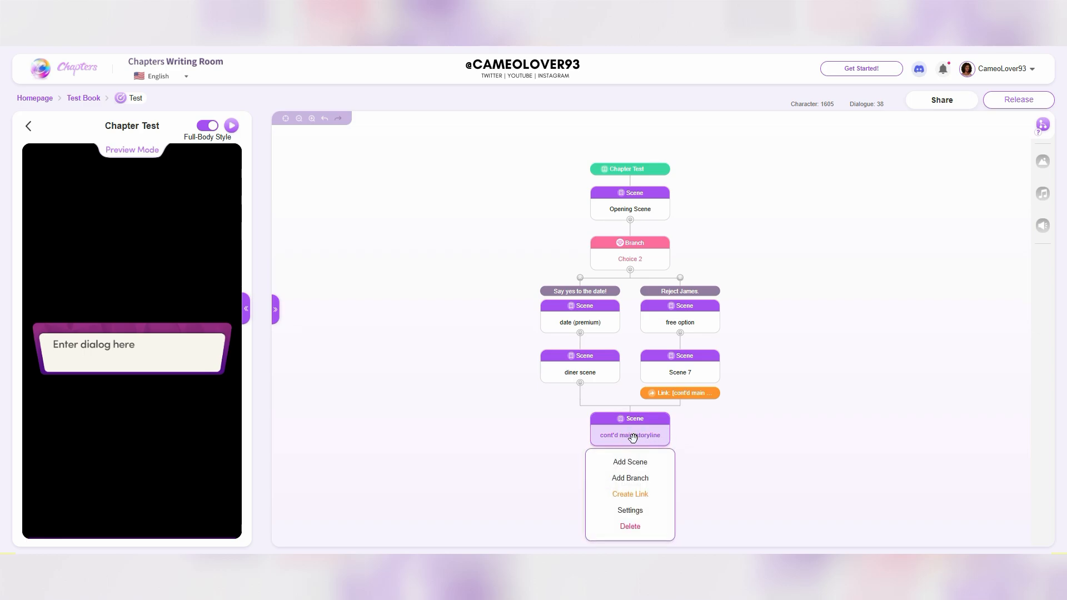
Step: Remove the link from Scene 7, link the scene back to "cont'd main storyline", and expand the flow chart
{"action": "mouse_move", "coordinate": [686, 364]}
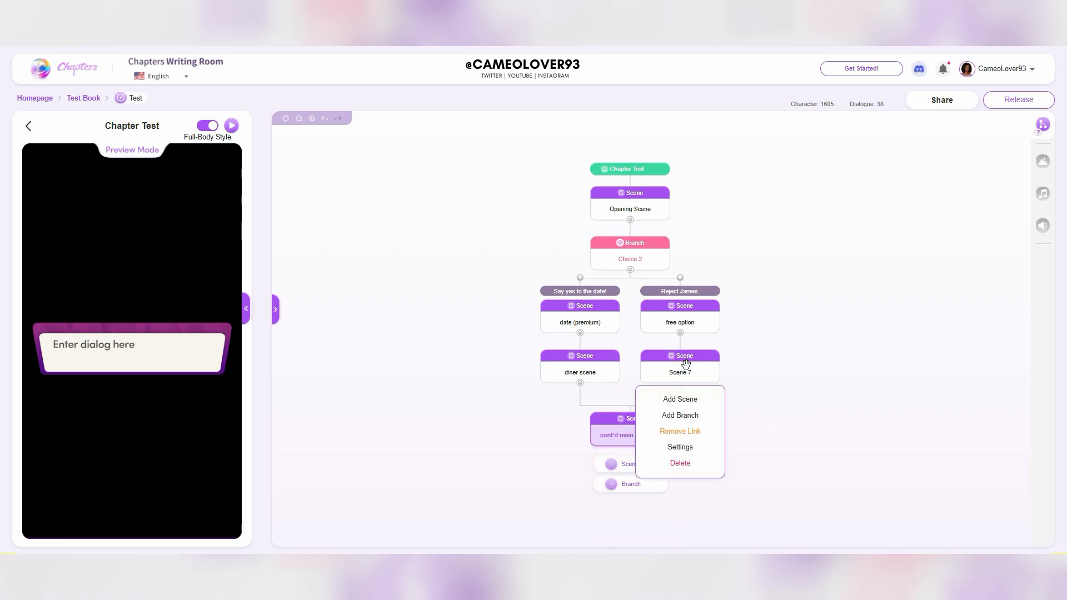
{"action": "left_click", "coordinate": [692, 431]}
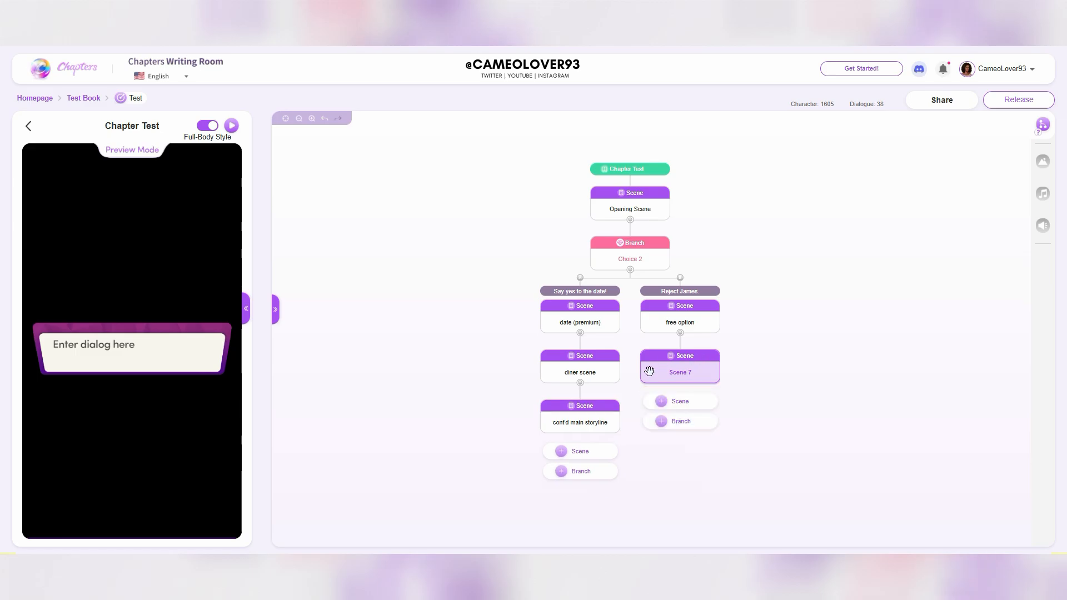
{"action": "left_click", "coordinate": [702, 373]}
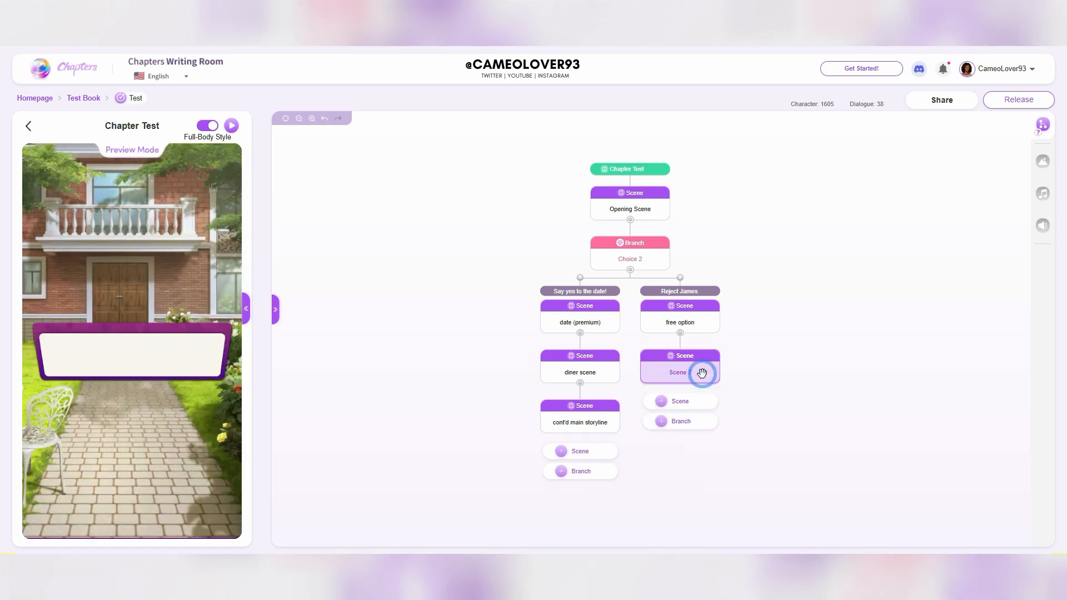
{"action": "right_click", "coordinate": [697, 365]}
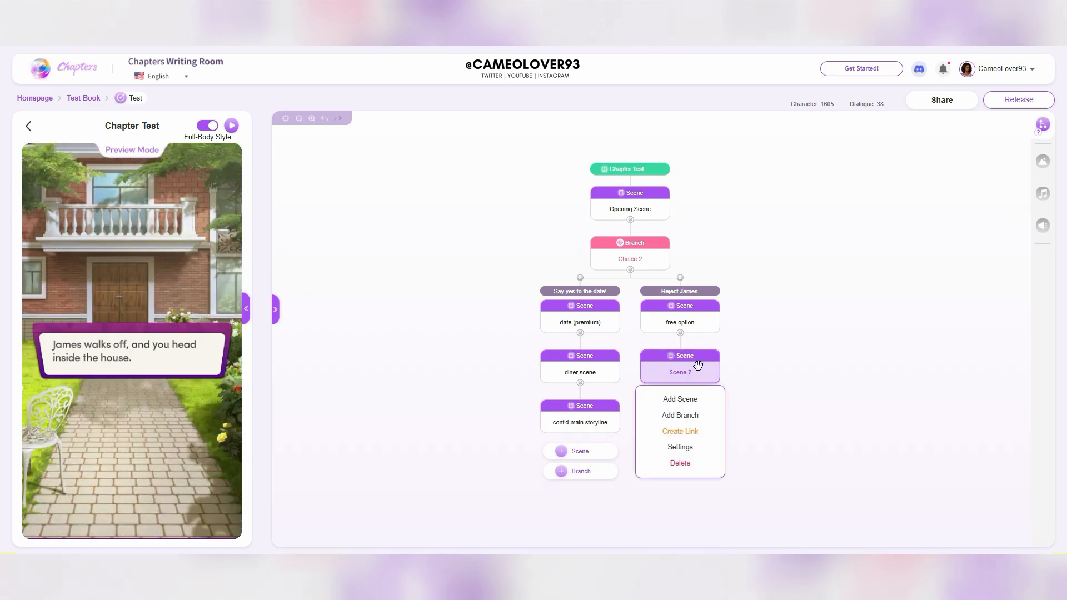
{"action": "left_click", "coordinate": [689, 435]}
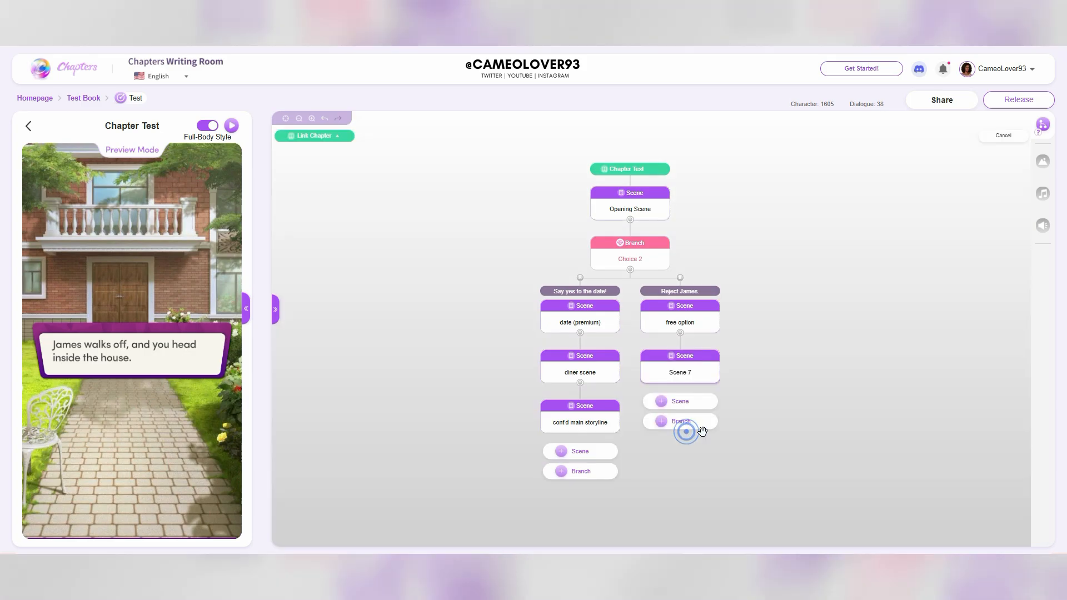
{"action": "left_click", "coordinate": [604, 417]}
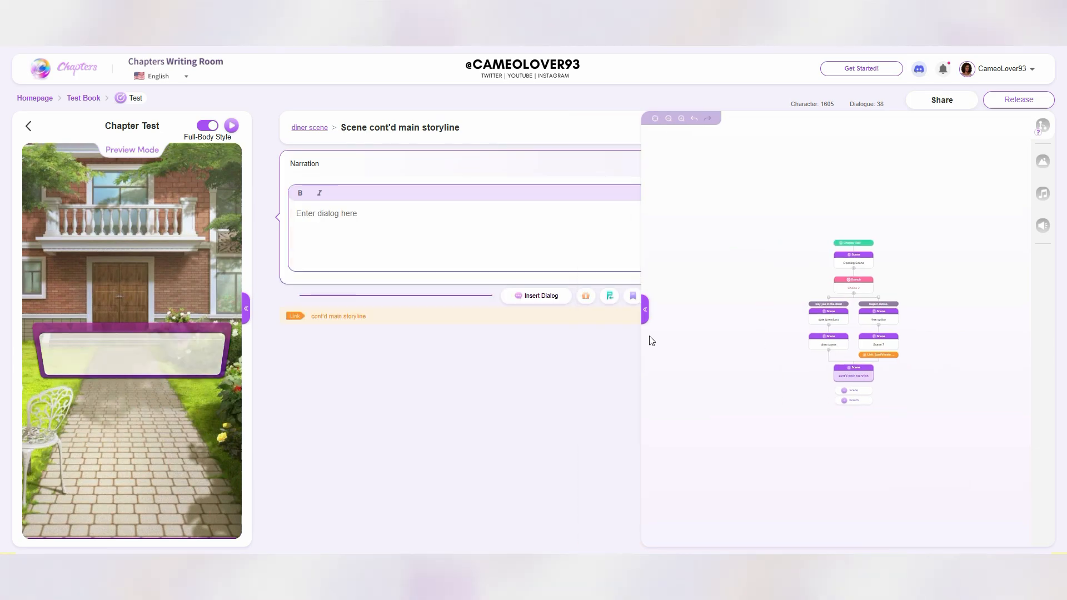
{"action": "left_click", "coordinate": [897, 309]}
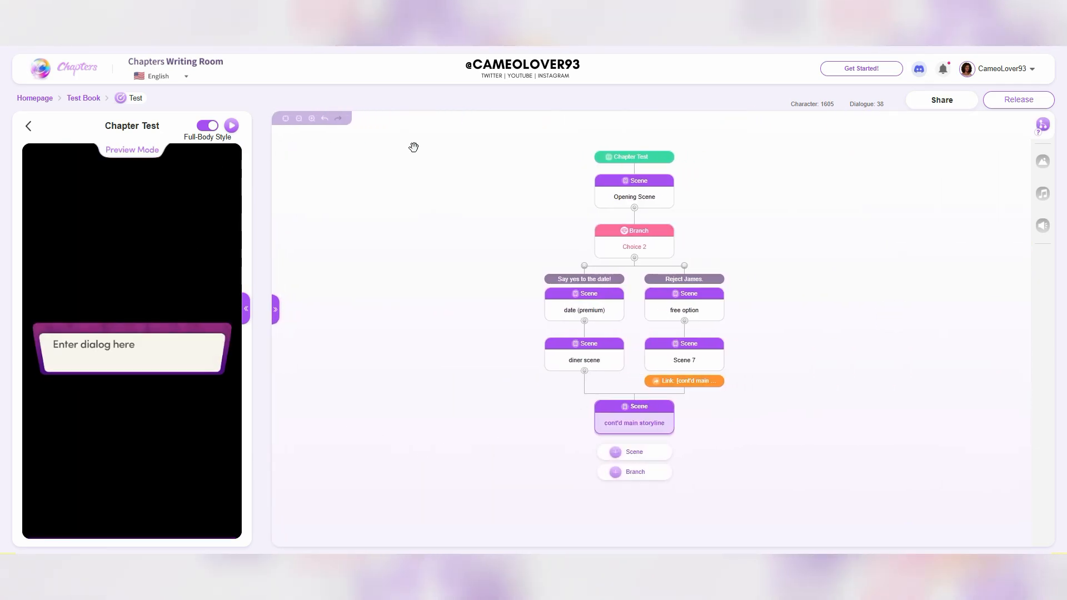
Step: Open the "cont'd main storyline" scene for writing and insert Sammy's line "I mean..." after Zena's "Okay? That's it?"
{"action": "mouse_move", "coordinate": [594, 303]}
{"action": "mouse_move", "coordinate": [700, 305]}
{"action": "mouse_move", "coordinate": [646, 419]}
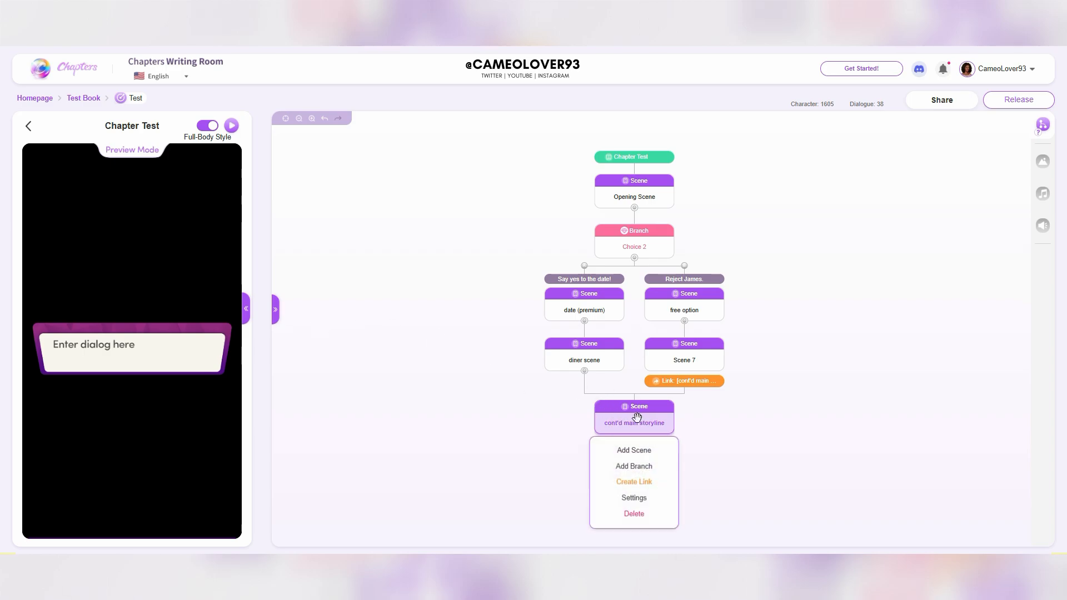
{"action": "left_click", "coordinate": [637, 418]}
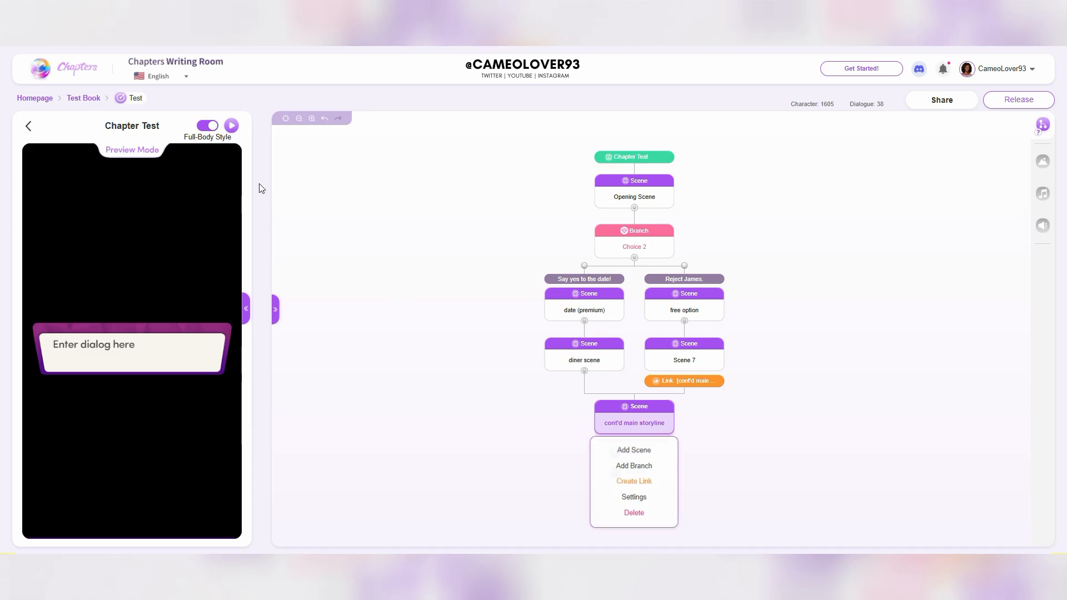
{"action": "left_click", "coordinate": [276, 311]}
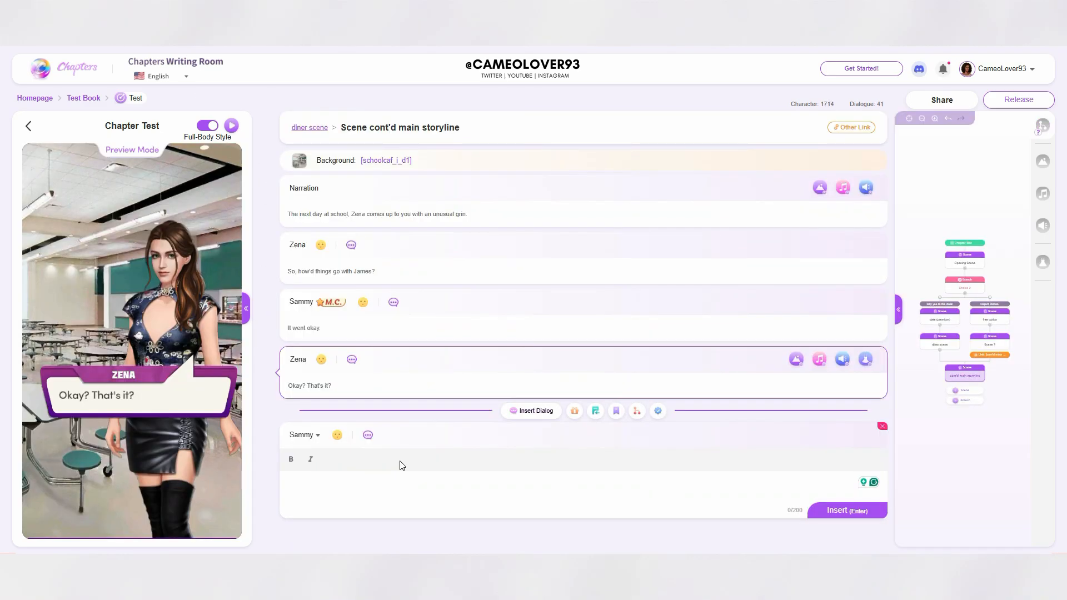
{"action": "type", "text": "I mea"}
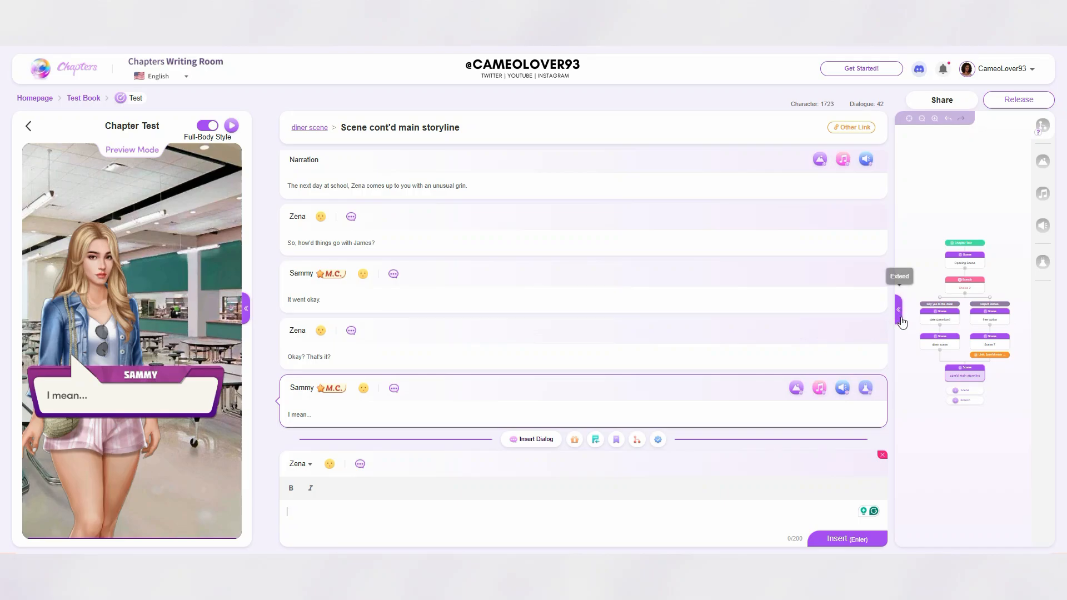
Step: Add a text branch after Sammy's last line with the choices "Tell Zina about the date." and "Tell Zina about the walk home."
{"action": "scroll", "coordinate": [709, 340], "scroll_direction": "up", "scroll_amount": 1}
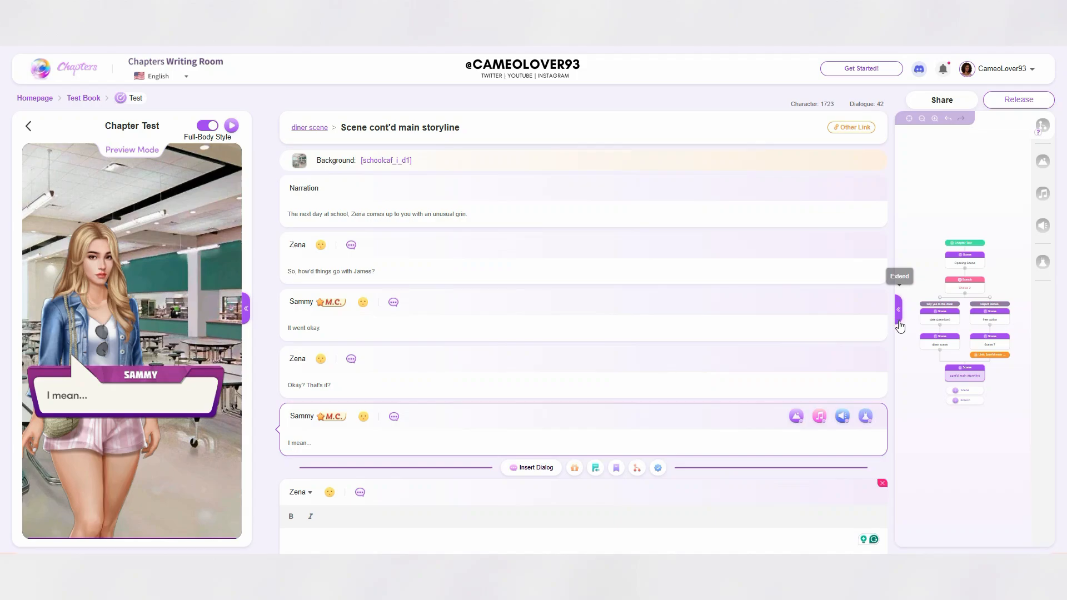
{"action": "right_click", "coordinate": [943, 339]}
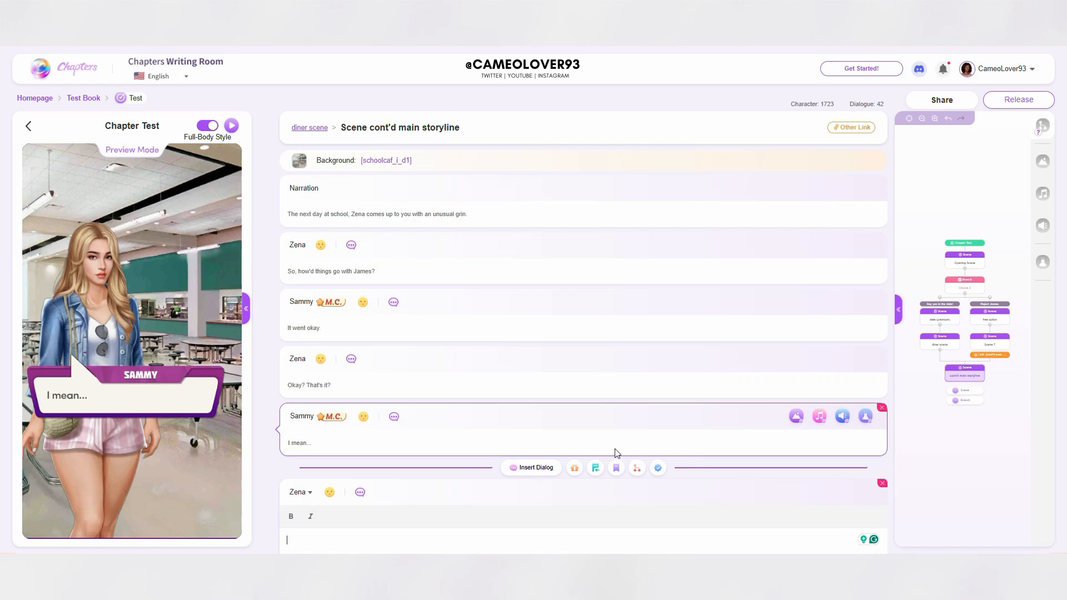
{"action": "scroll", "coordinate": [563, 452], "scroll_direction": "down", "scroll_amount": 1}
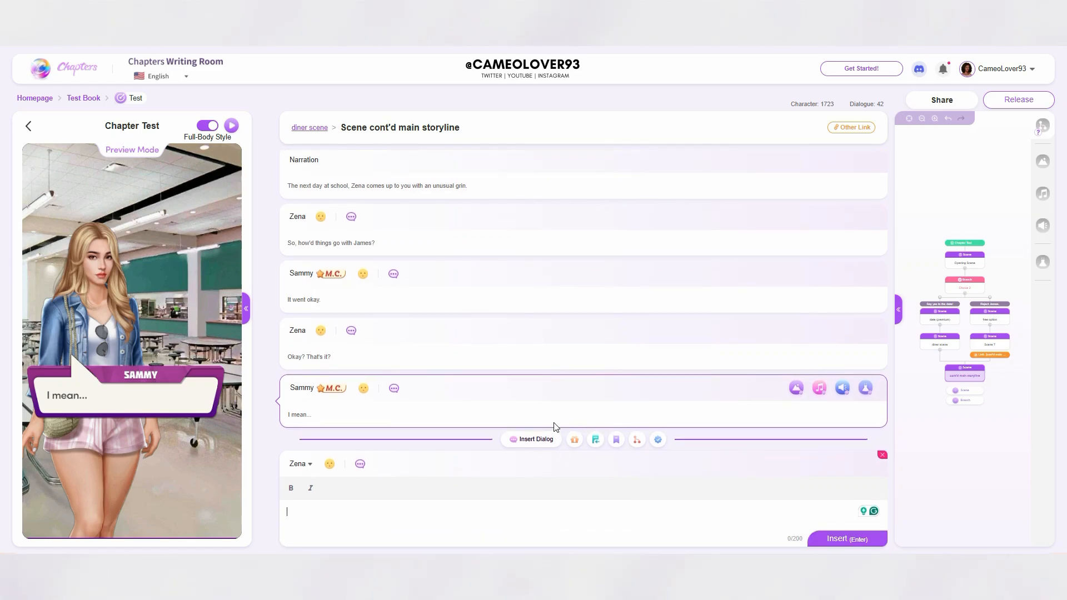
{"action": "left_click", "coordinate": [618, 439]}
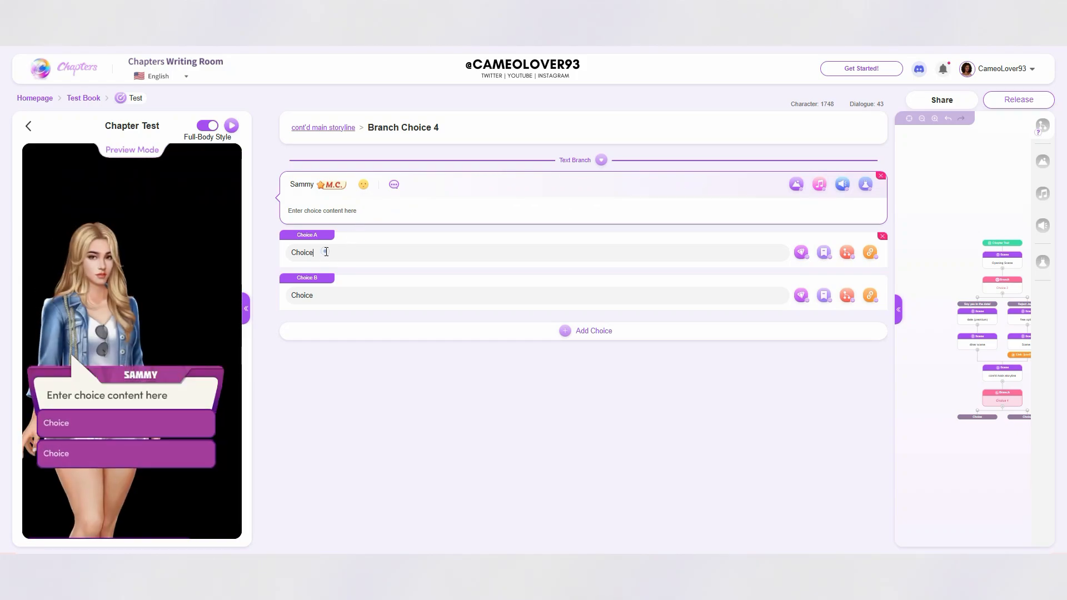
{"action": "double_click", "coordinate": [345, 249]}
{"action": "type", "text": "Tell Zina about the date."}
{"action": "double_click", "coordinate": [335, 296]}
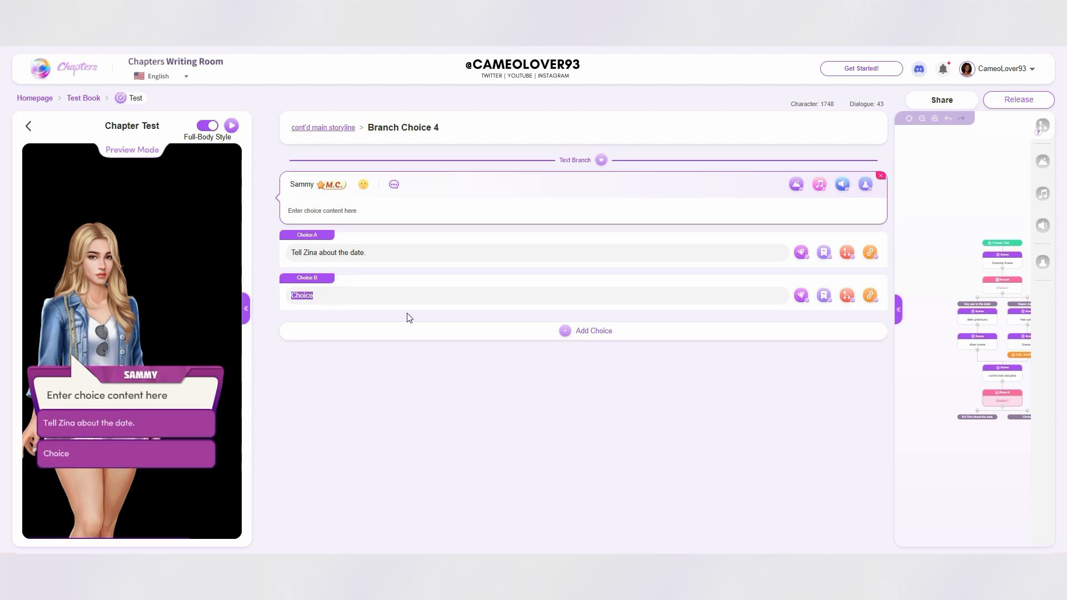
{"action": "type", "text": "Tell Zina about the walk home."}
Step: Set the branch prompt to "How should I respond?" in italics and display it in a thought bubble
{"action": "left_click", "coordinate": [388, 207]}
{"action": "left_click_drag", "start_coordinate": [413, 227], "coordinate": [251, 234]}
{"action": "type", "text": "What"}
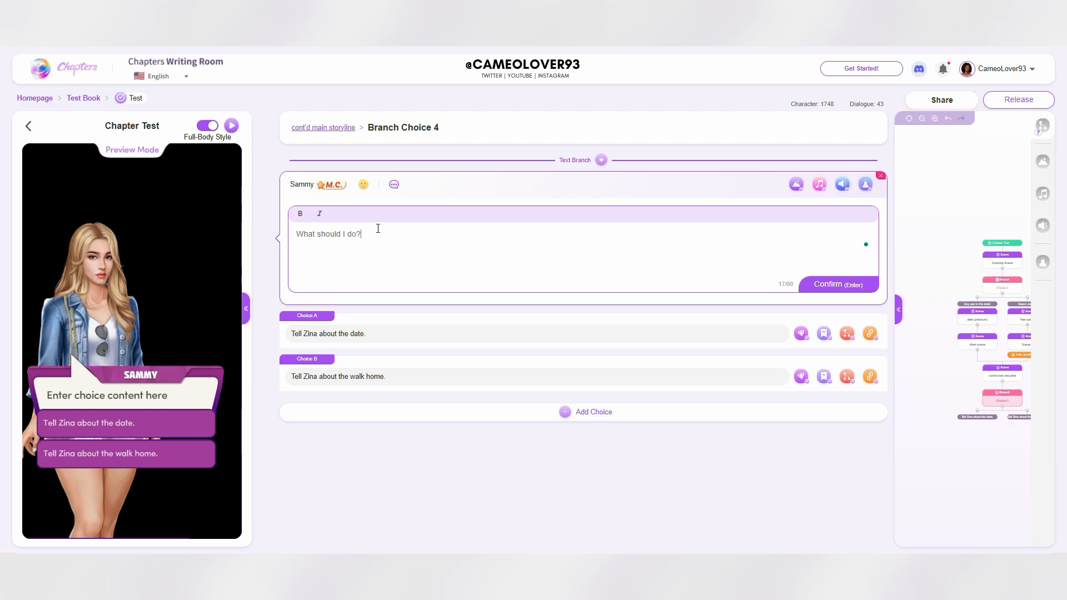
{"action": "type", "text": " should I do?"}
{"action": "triple_click", "coordinate": [306, 239]}
{"action": "type", "text": "How should I respond?"}
{"action": "triple_click", "coordinate": [438, 239]}
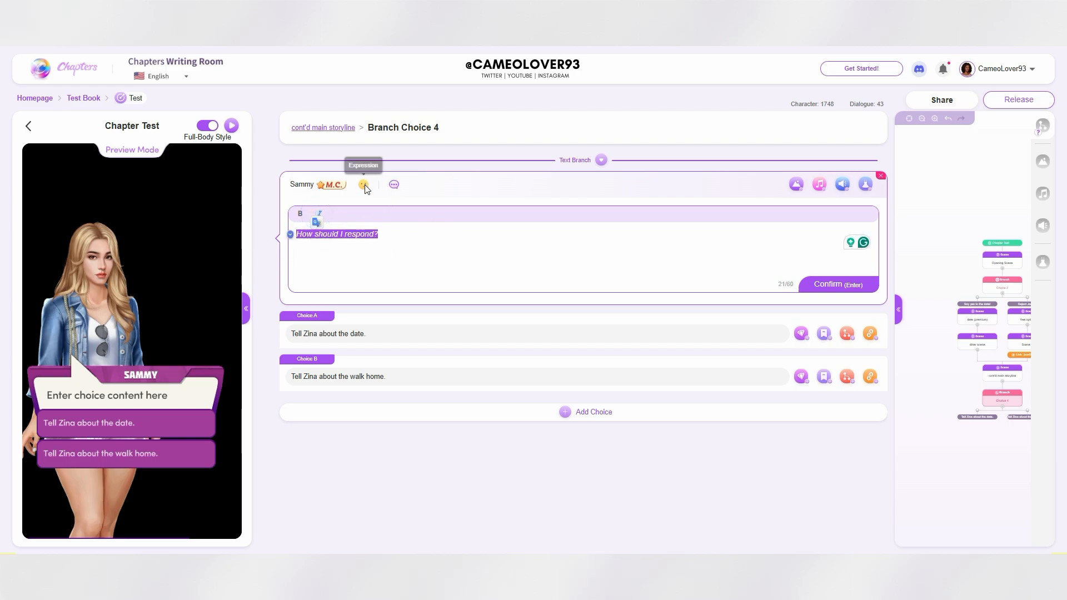
{"action": "left_click", "coordinate": [393, 185]}
{"action": "left_click", "coordinate": [422, 225]}
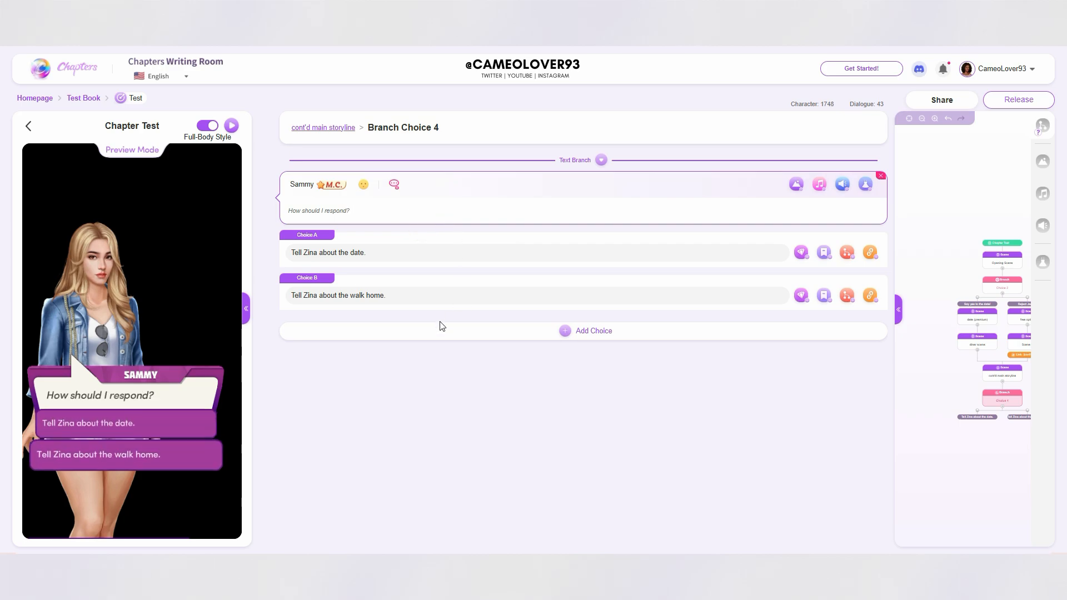
Step: Add a third choice to the branch reading "Change the subject."
{"action": "left_click", "coordinate": [565, 331]}
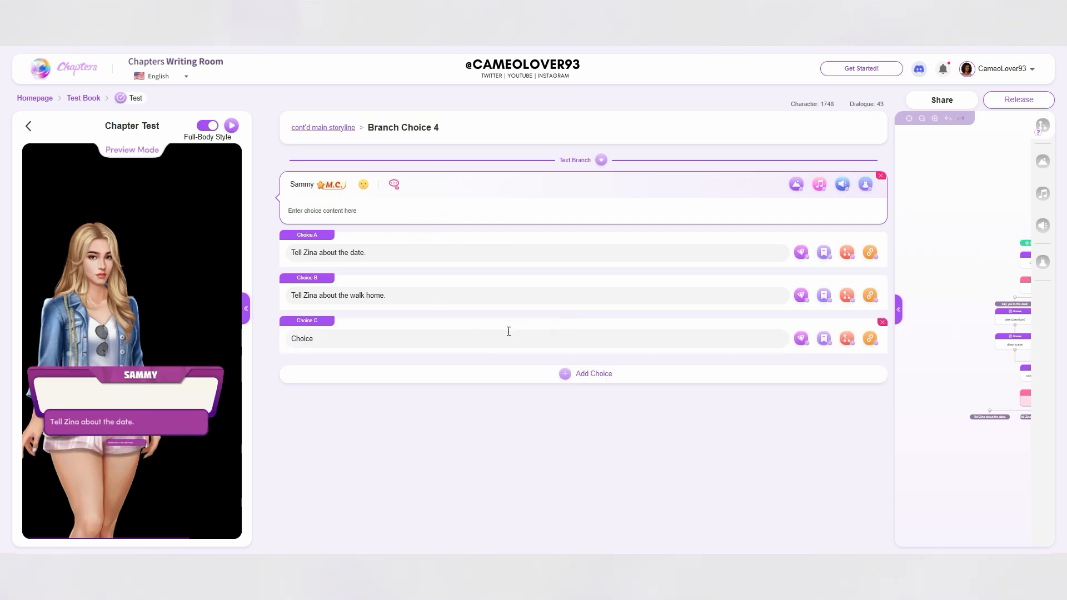
{"action": "double_click", "coordinate": [340, 336]}
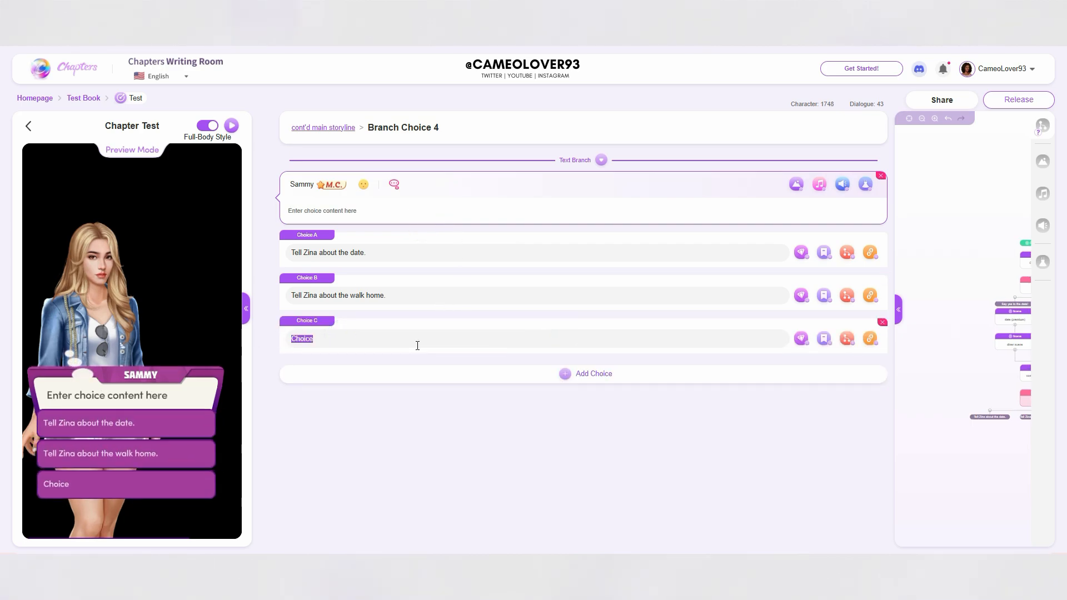
{"action": "type", "text": "Change the subject."}
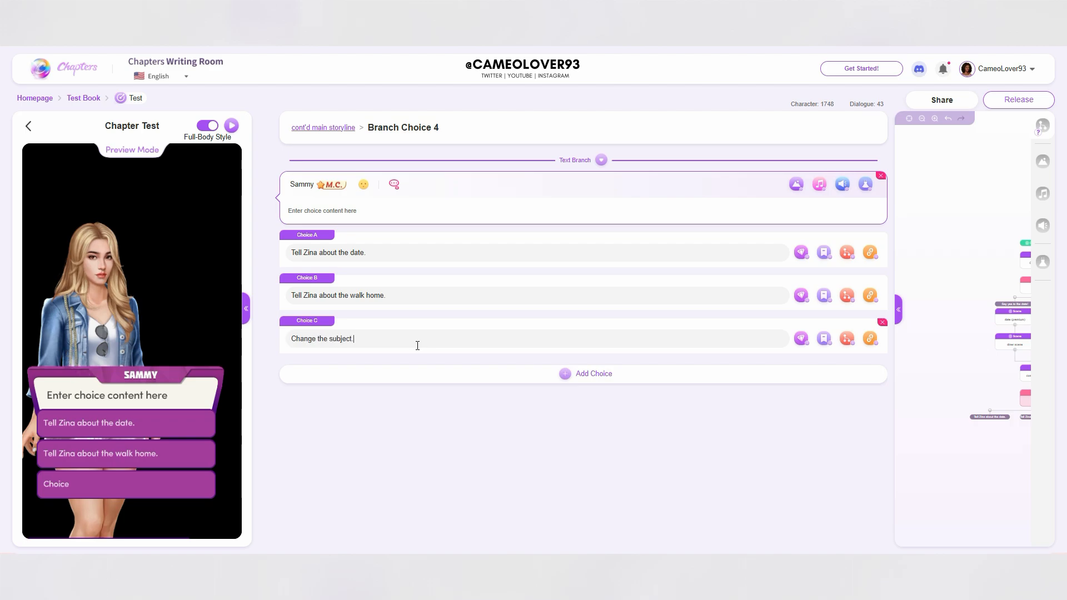
{"action": "left_click", "coordinate": [457, 477]}
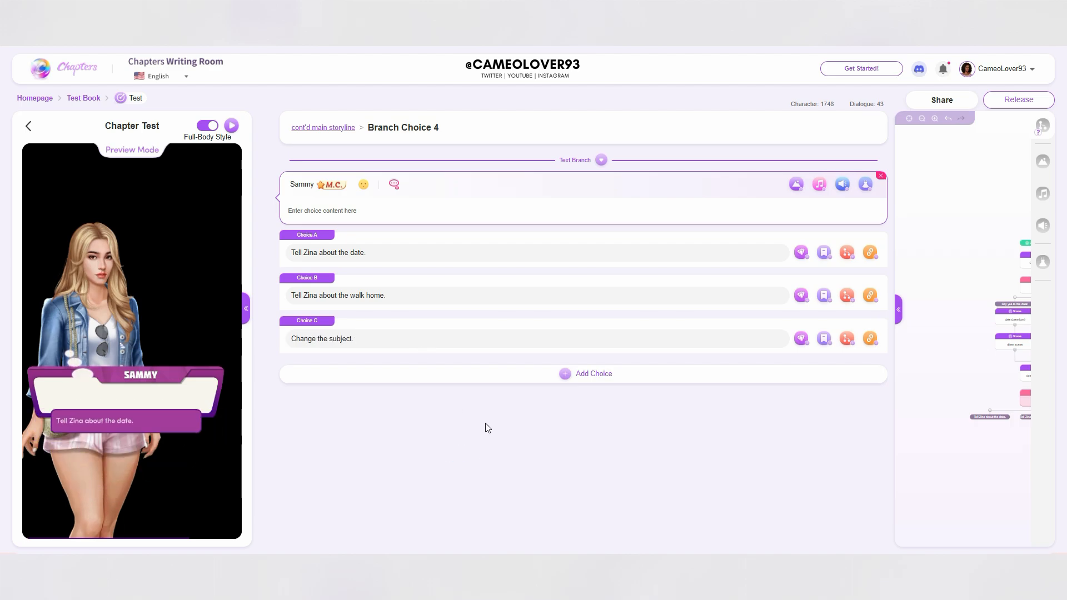
Step: Re-enter the branch prompt as "How should I respond?" and italicize it
{"action": "left_click", "coordinate": [365, 211]}
{"action": "left_click_drag", "start_coordinate": [421, 239], "coordinate": [293, 227]}
{"action": "type", "text": "How should I resp"}
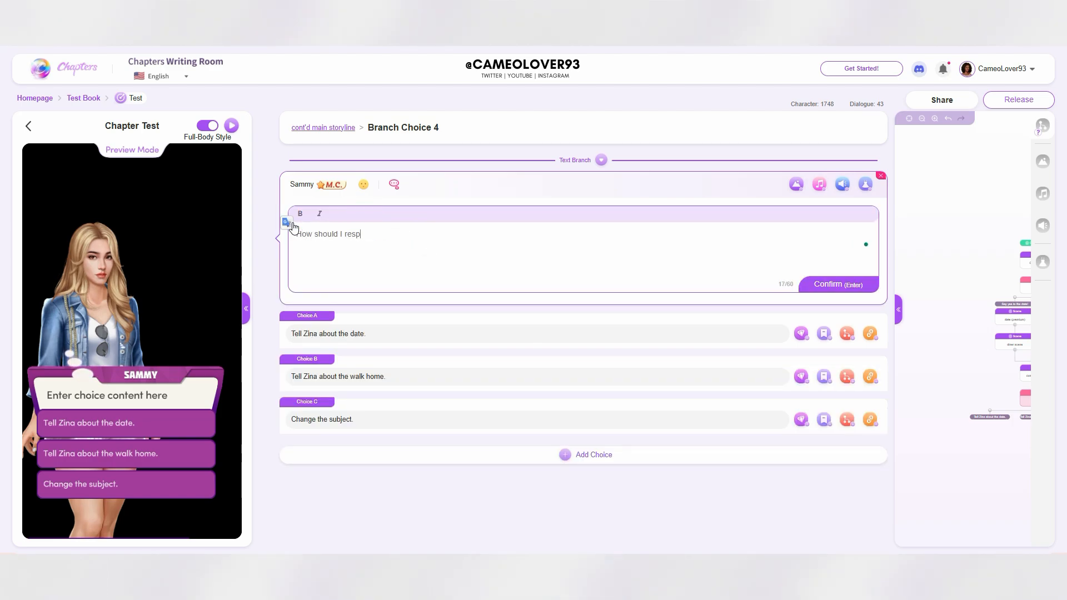
{"action": "type", "text": "opnd"}
{"action": "key", "text": "BackSpace"}
{"action": "key", "text": "BackSpace"}
{"action": "key", "text": "BackSpace"}
{"action": "key", "text": "BackSpace"}
{"action": "type", "text": "ond?"}
{"action": "triple_click", "coordinate": [419, 233]}
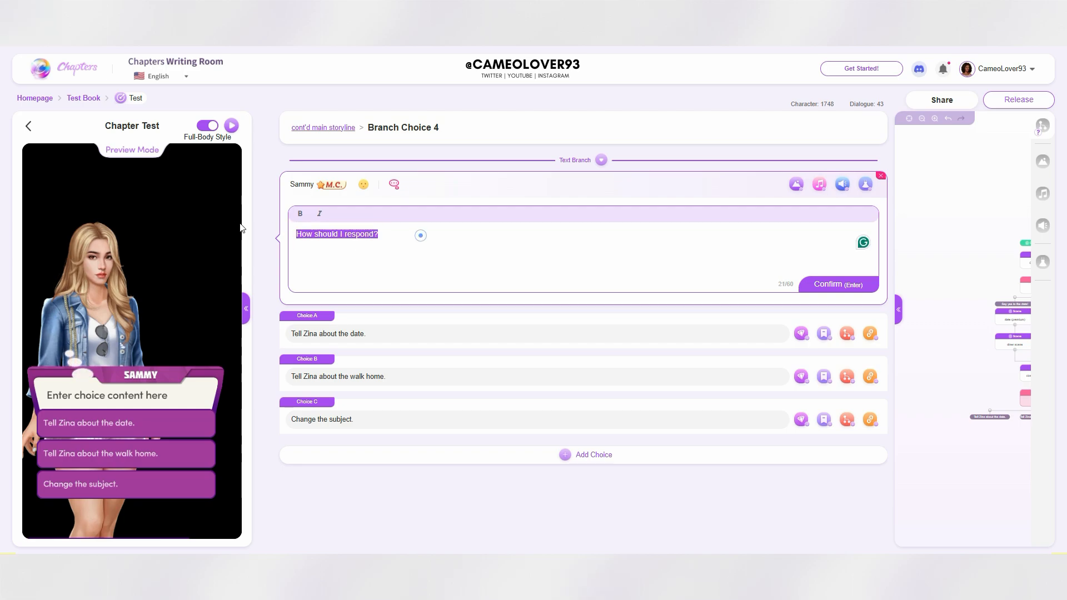
{"action": "left_click", "coordinate": [319, 213]}
{"action": "left_click", "coordinate": [456, 241]}
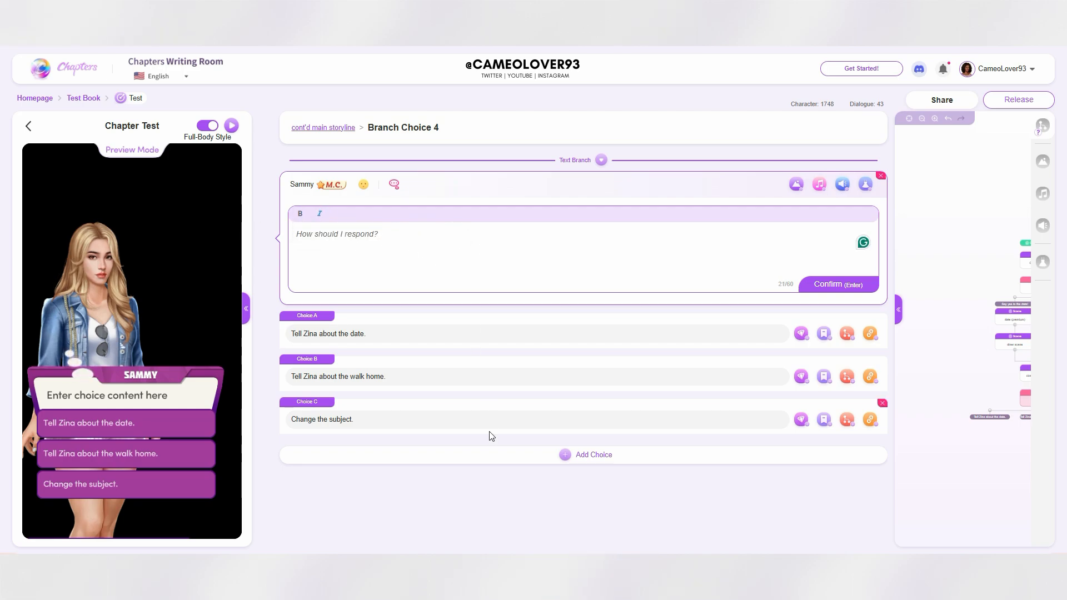
Step: Confirm the branch prompt and give it the in-use school cafeteria background schoolcaf_i_d1
{"action": "key", "text": "Return"}
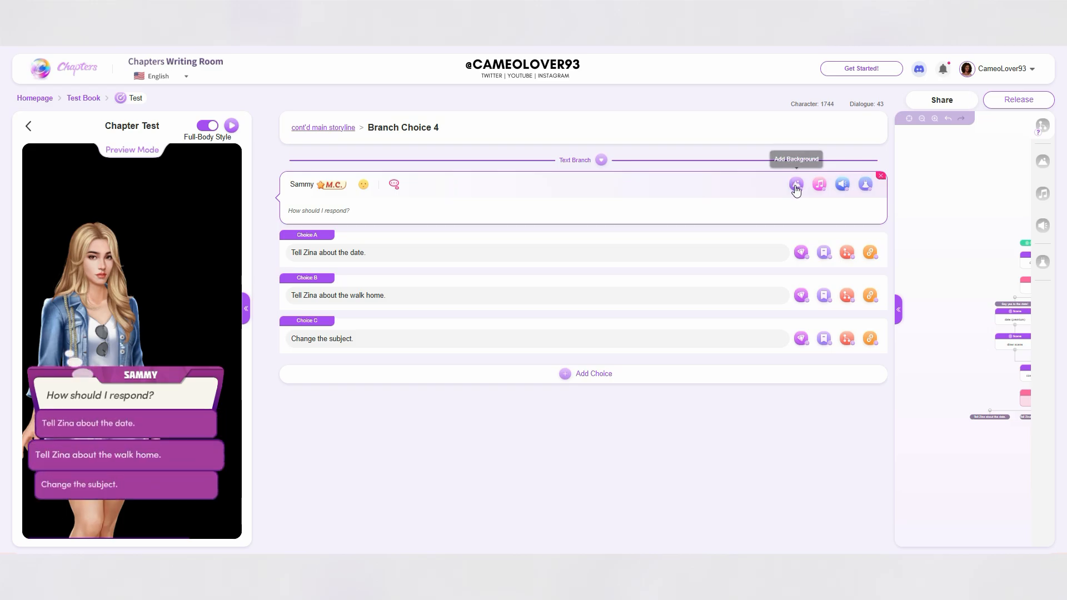
{"action": "left_click", "coordinate": [796, 186]}
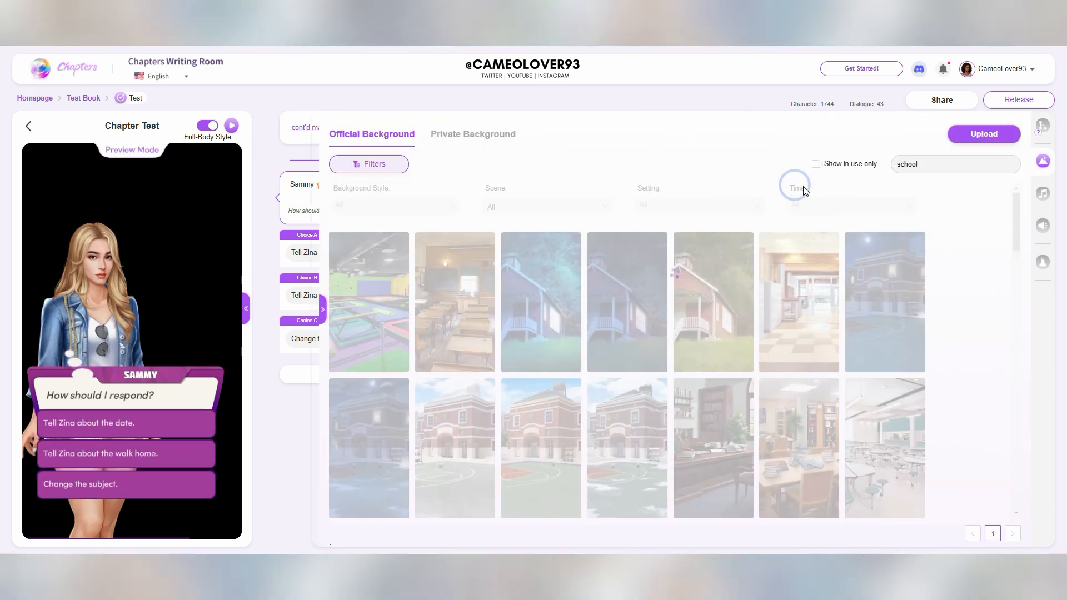
{"action": "left_click", "coordinate": [815, 163]}
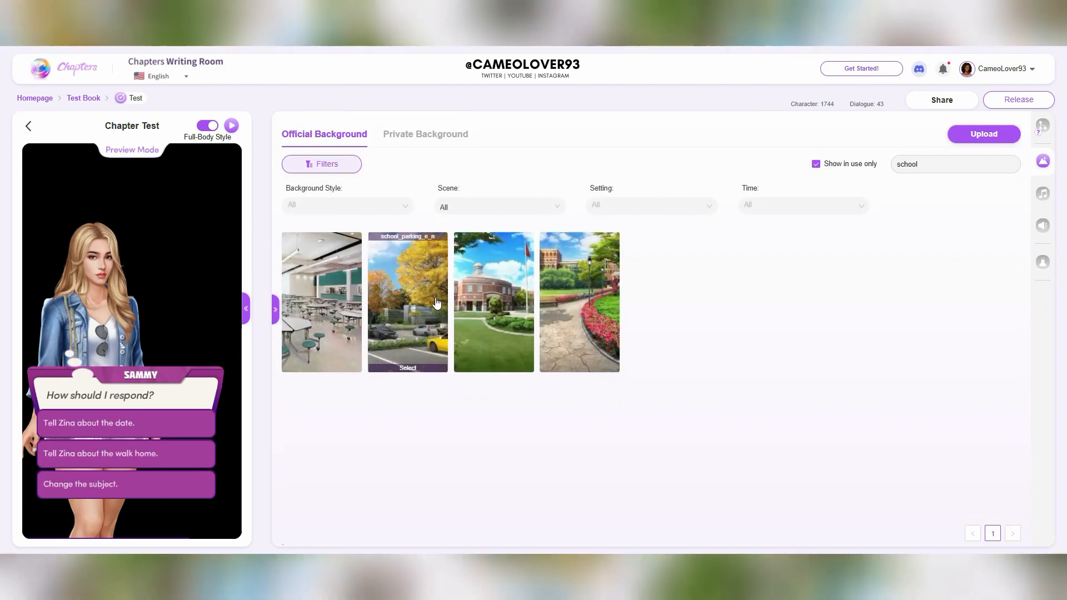
{"action": "left_click", "coordinate": [322, 324]}
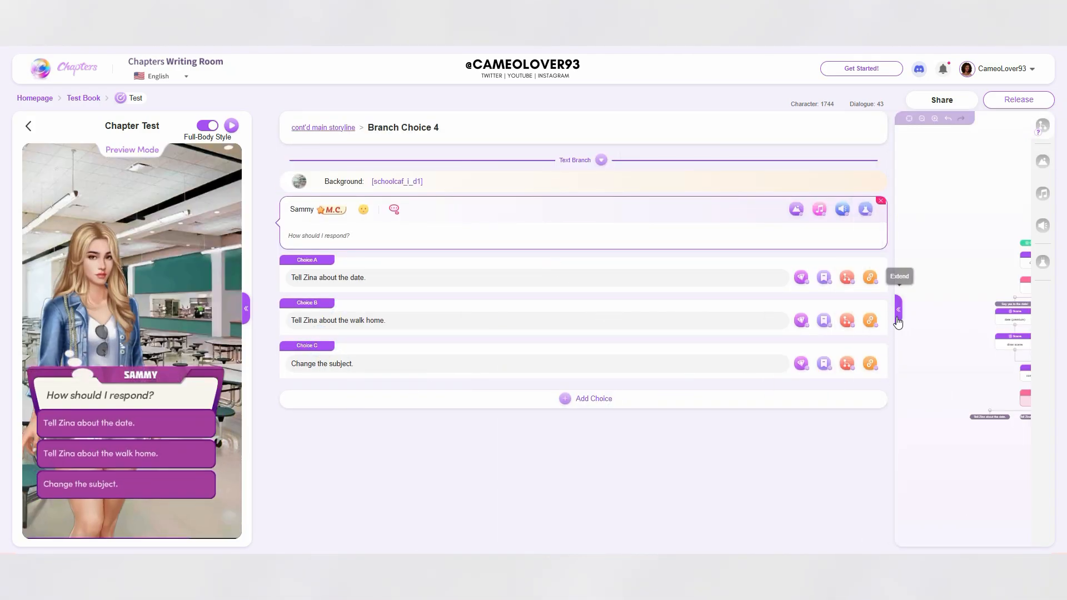
Step: Add a scene under each of the three choices of Choice 4 in the chapter flowchart
{"action": "left_click", "coordinate": [898, 311]}
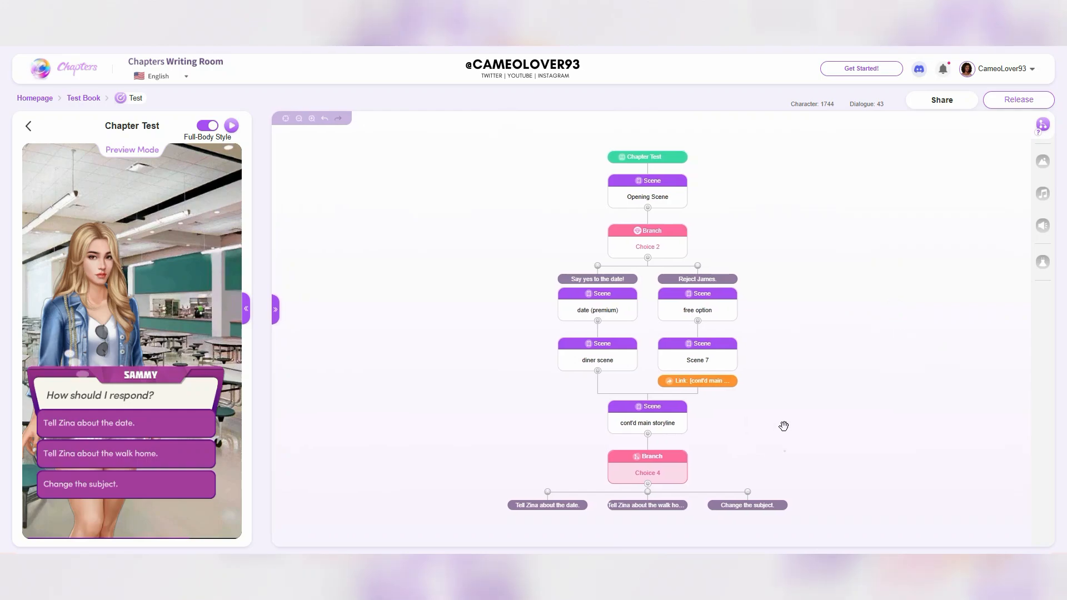
{"action": "scroll", "coordinate": [784, 433], "scroll_direction": "down", "scroll_amount": 2}
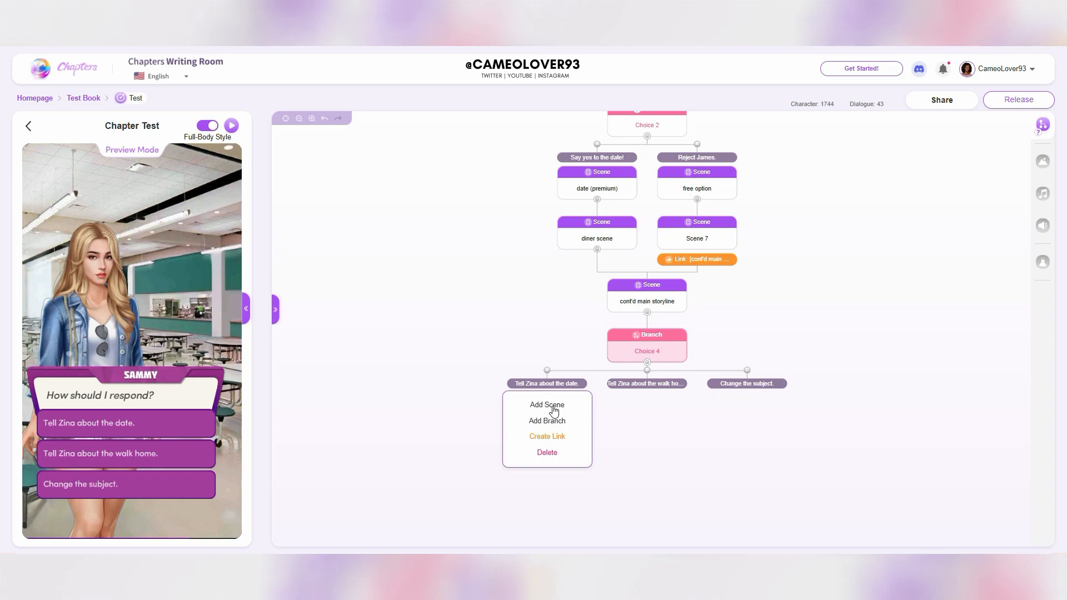
{"action": "left_click", "coordinate": [551, 405]}
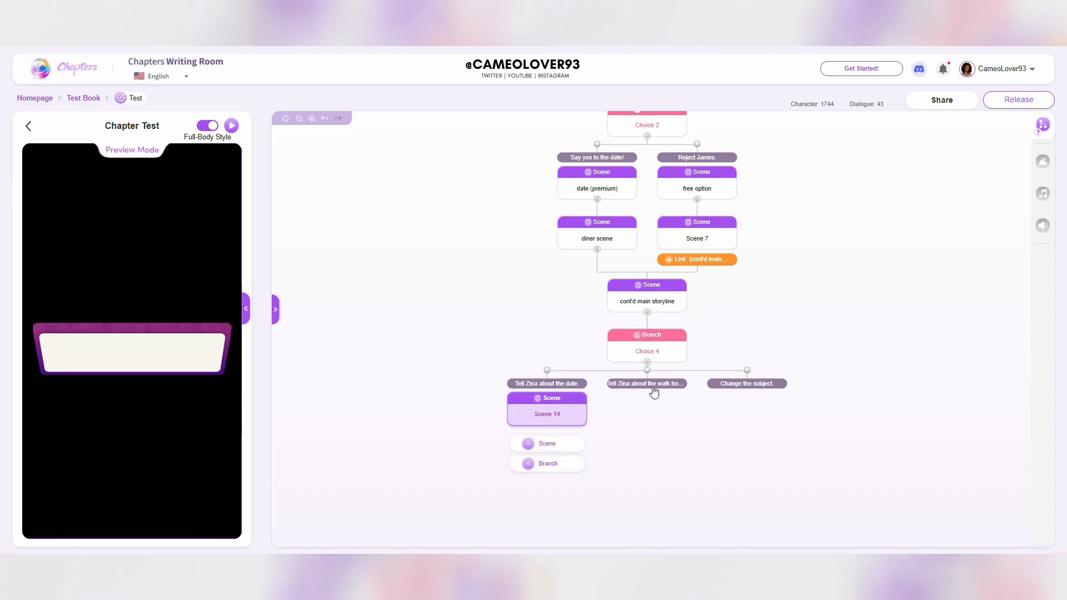
{"action": "mouse_move", "coordinate": [657, 386]}
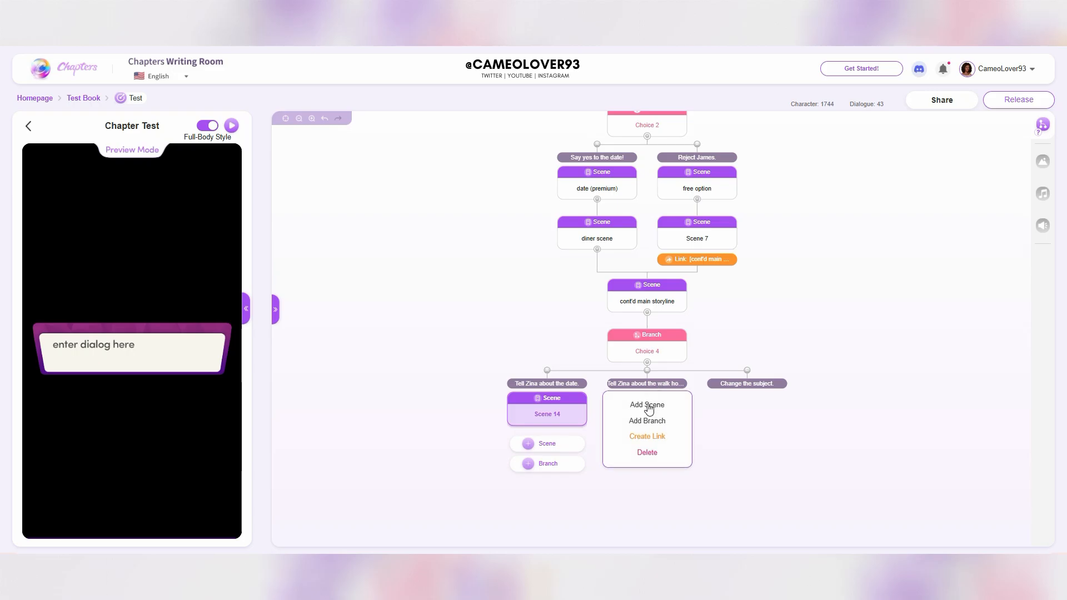
{"action": "left_click", "coordinate": [646, 406]}
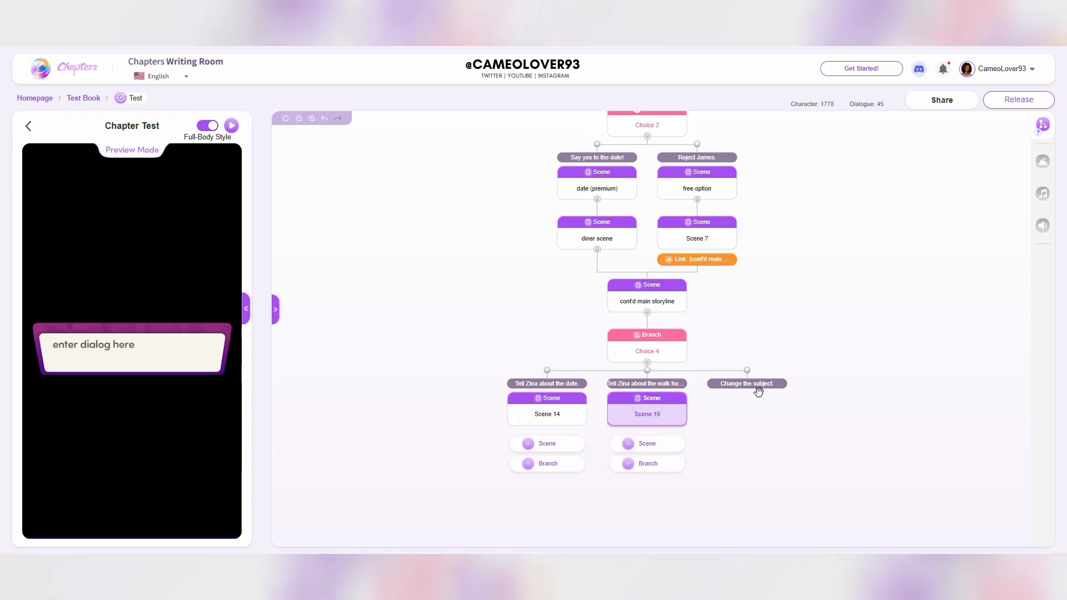
{"action": "left_click", "coordinate": [754, 404]}
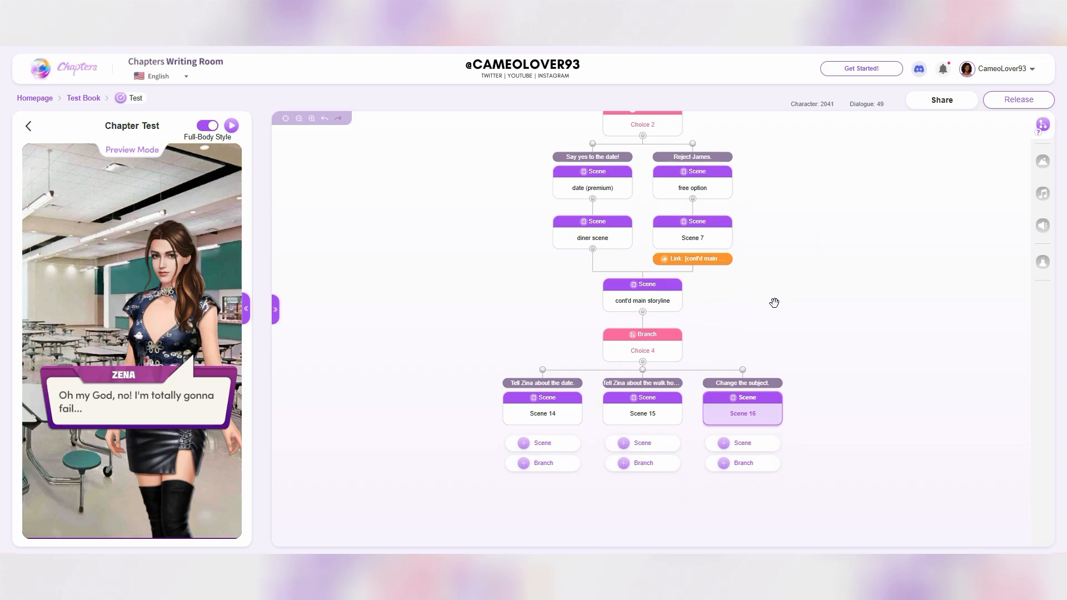
{"action": "left_click_drag", "start_coordinate": [800, 260], "coordinate": [798, 314]}
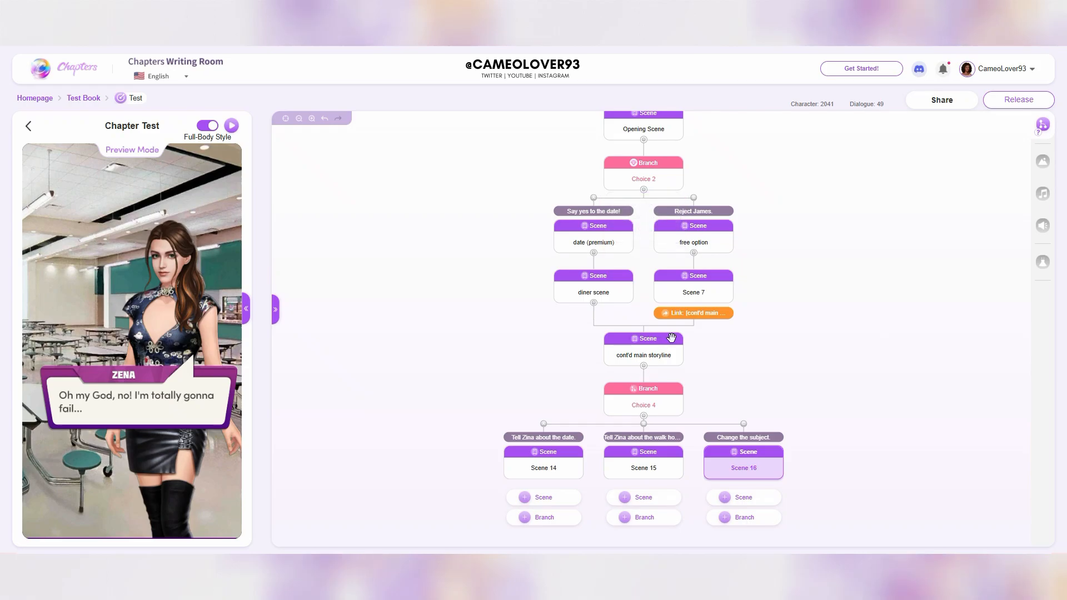
{"action": "mouse_move", "coordinate": [669, 348]}
{"action": "left_click", "coordinate": [643, 397]}
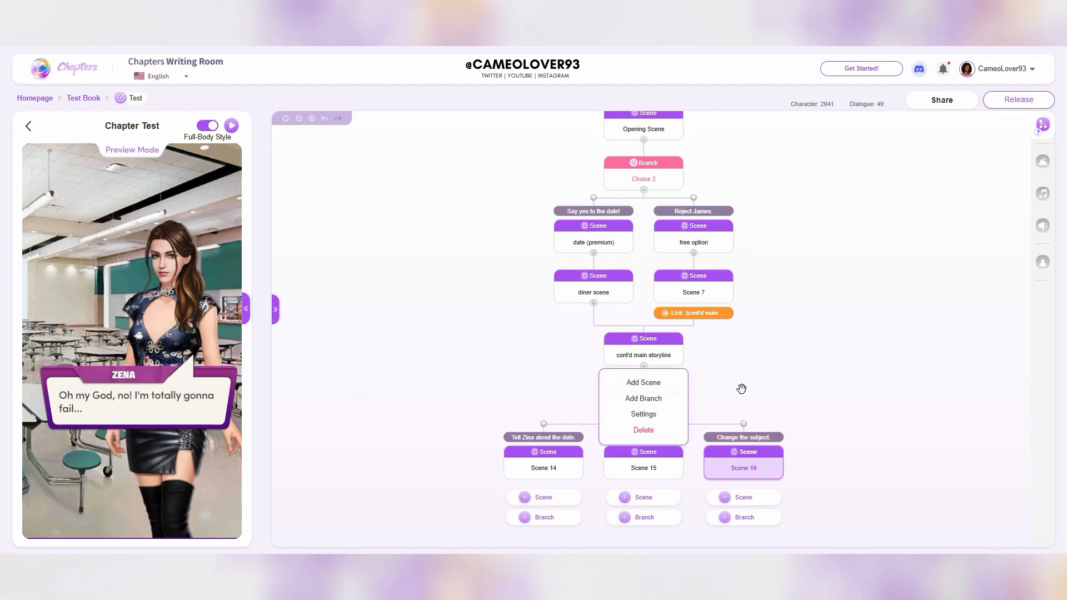
{"action": "mouse_move", "coordinate": [654, 402]}
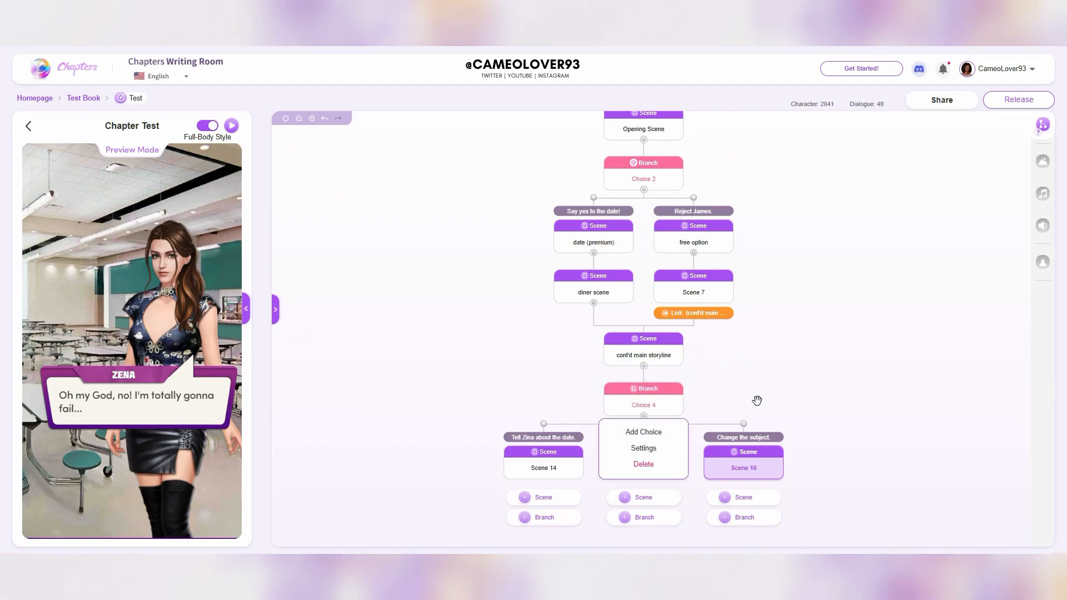
{"action": "scroll", "coordinate": [822, 394], "scroll_direction": "down", "scroll_amount": 2}
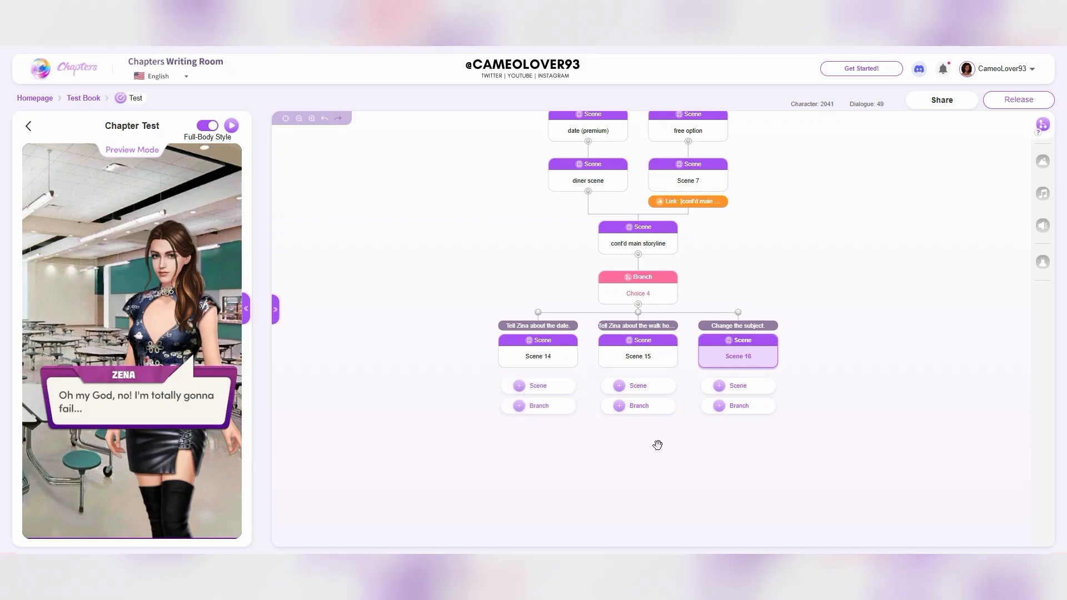
Step: Add a scene after Scene 15 and name it "cont'd main storyline 2"
{"action": "mouse_move", "coordinate": [639, 359]}
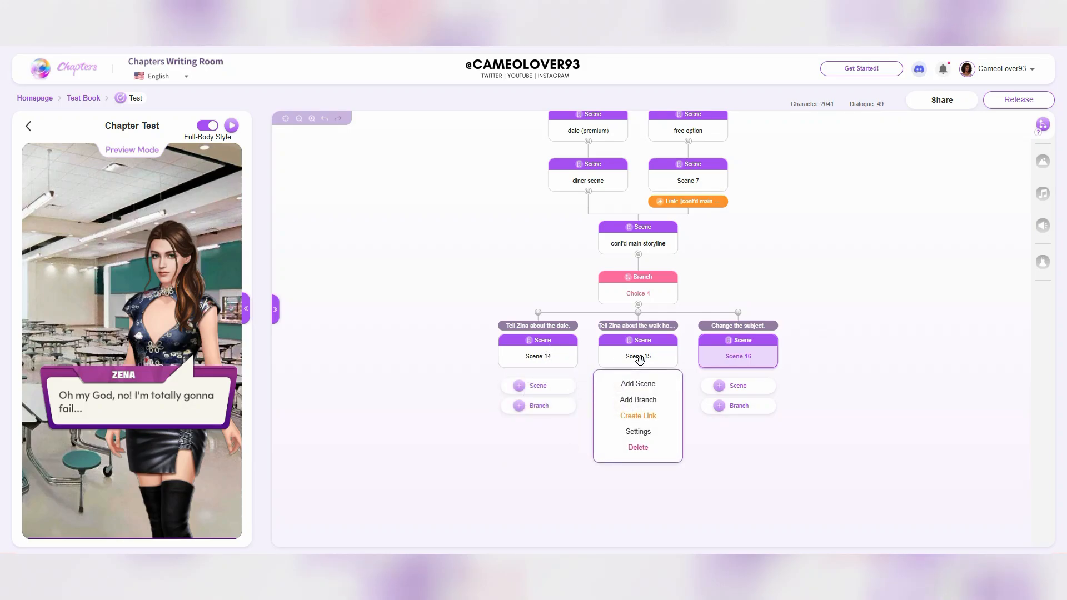
{"action": "left_click", "coordinate": [638, 385]}
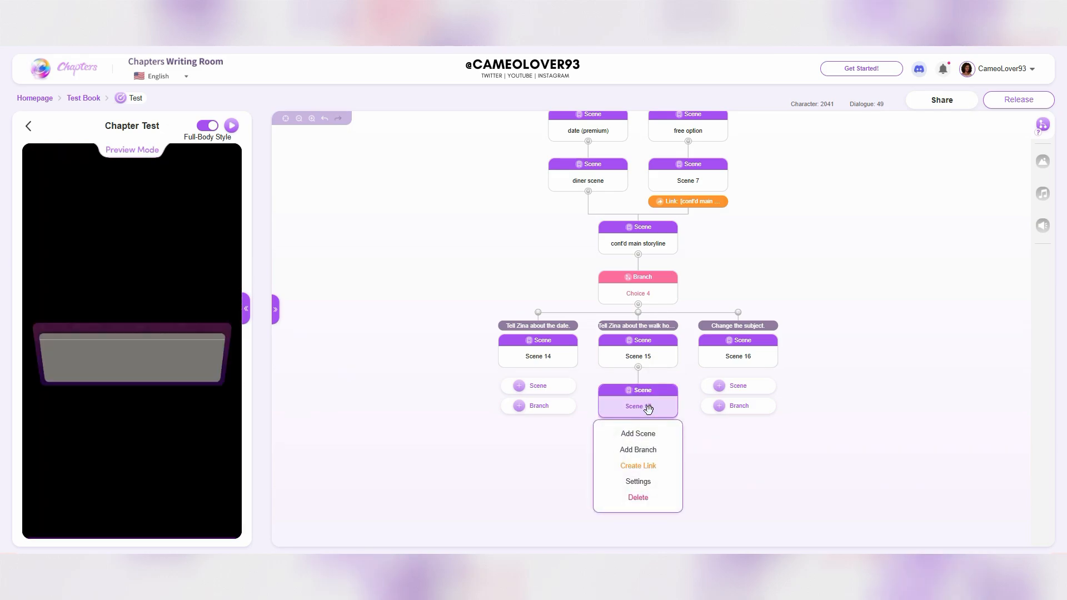
{"action": "left_click", "coordinate": [642, 481]}
{"action": "triple_click", "coordinate": [934, 168]}
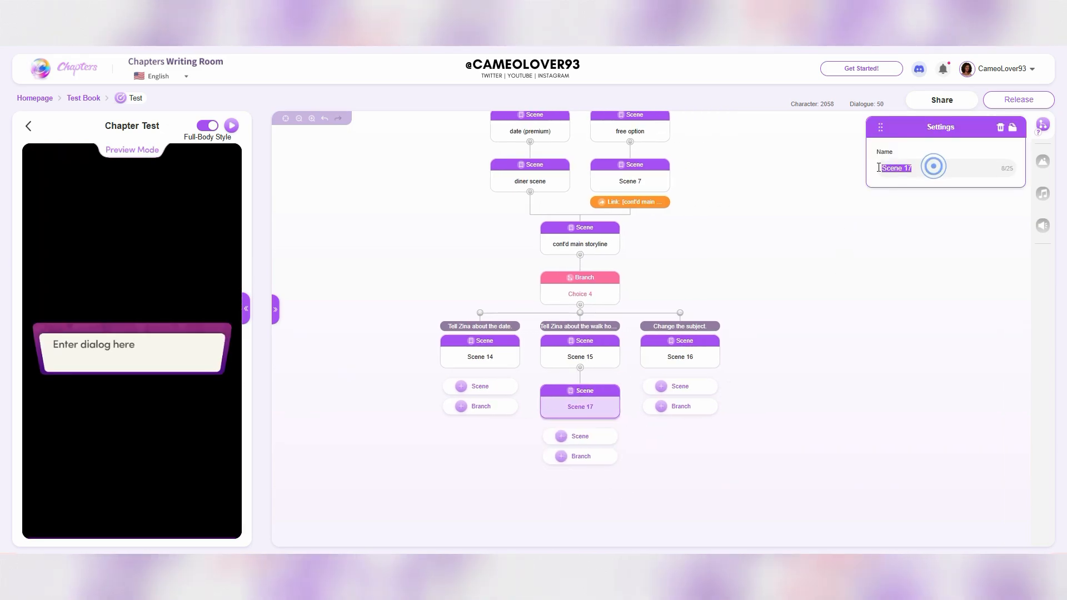
{"action": "type", "text": "cont'd main storyl"}
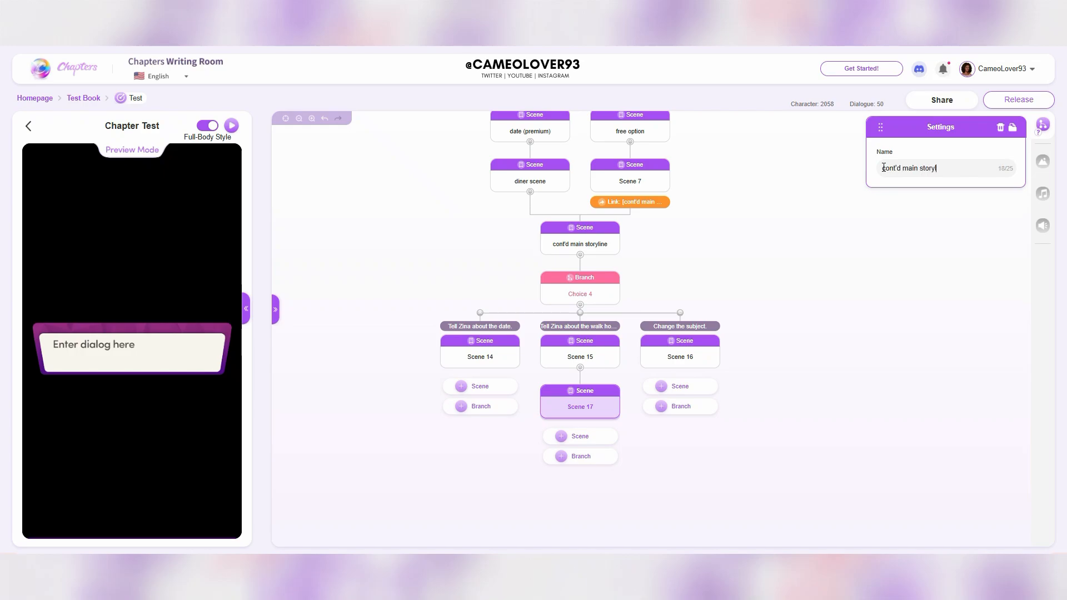
{"action": "type", "text": "2"}
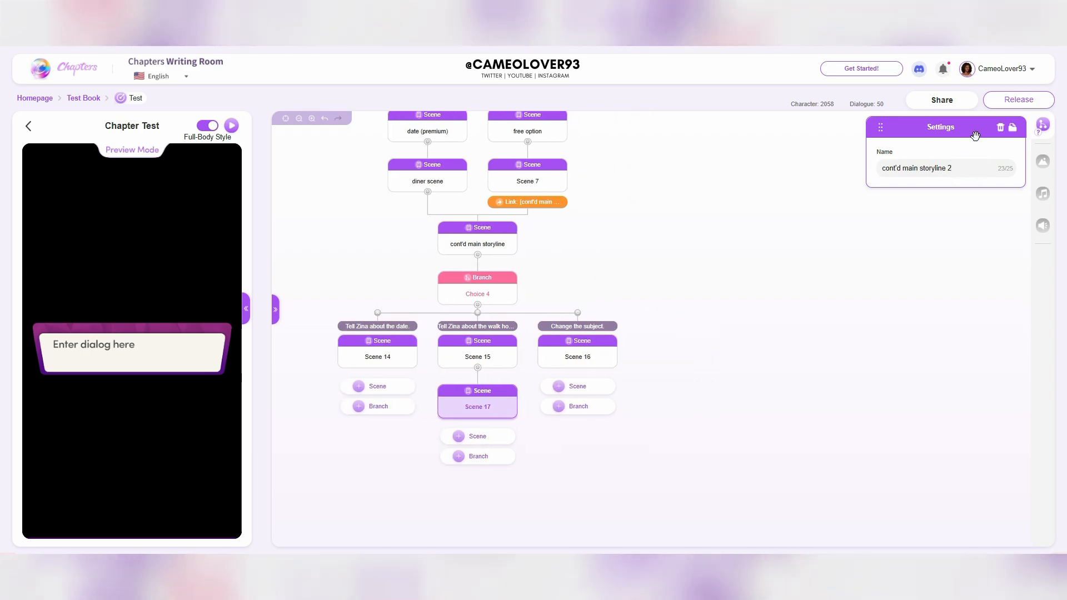
{"action": "left_click", "coordinate": [1012, 128]}
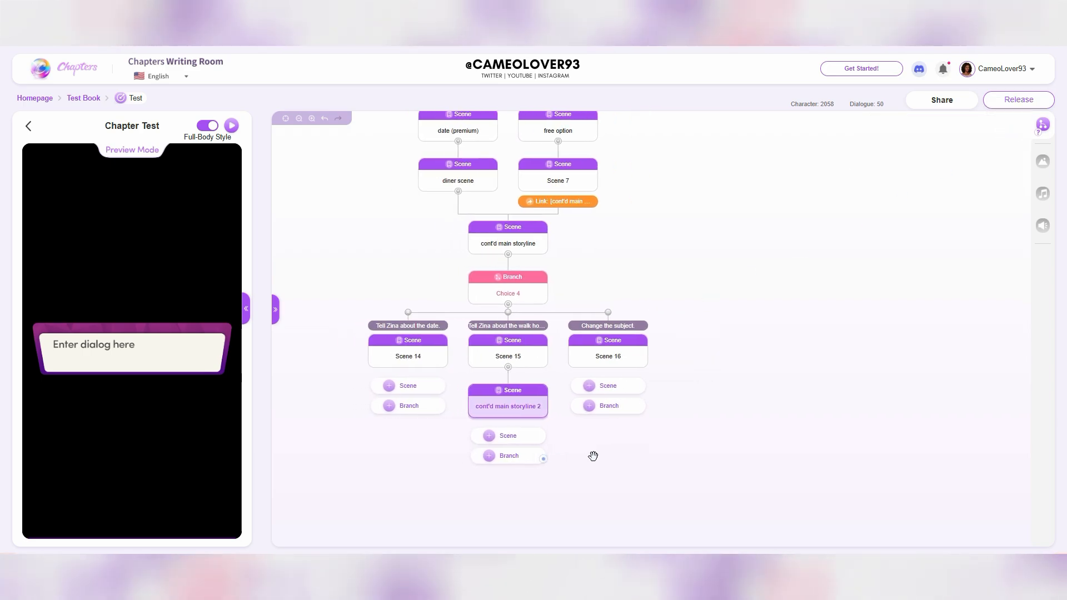
Step: Link Scene 14, under "Tell Zina about the date.", to the "cont'd main storyline 2" scene
{"action": "left_click", "coordinate": [418, 346]}
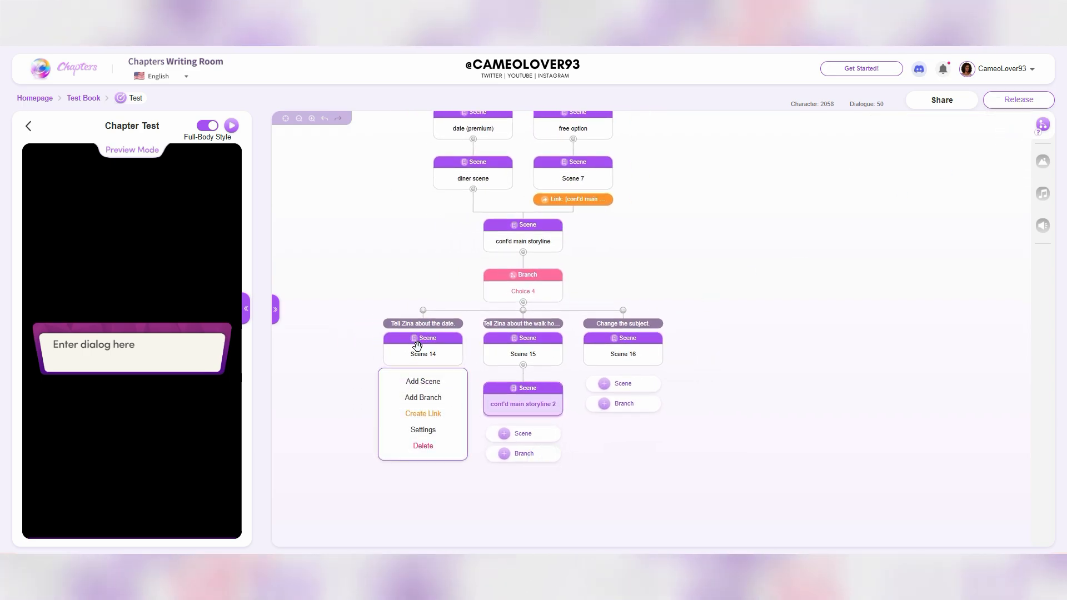
{"action": "left_click", "coordinate": [437, 414]}
{"action": "left_click", "coordinate": [504, 402]}
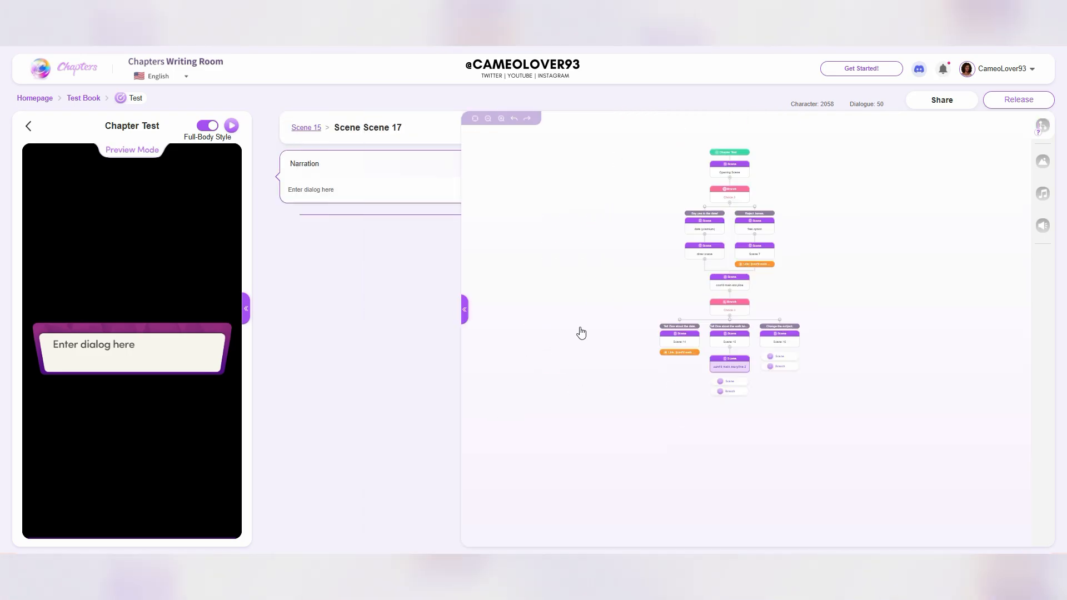
Step: Link Scene 16, under "Change the subject.", to the "cont'd main storyline 2" scene
{"action": "left_click", "coordinate": [900, 312]}
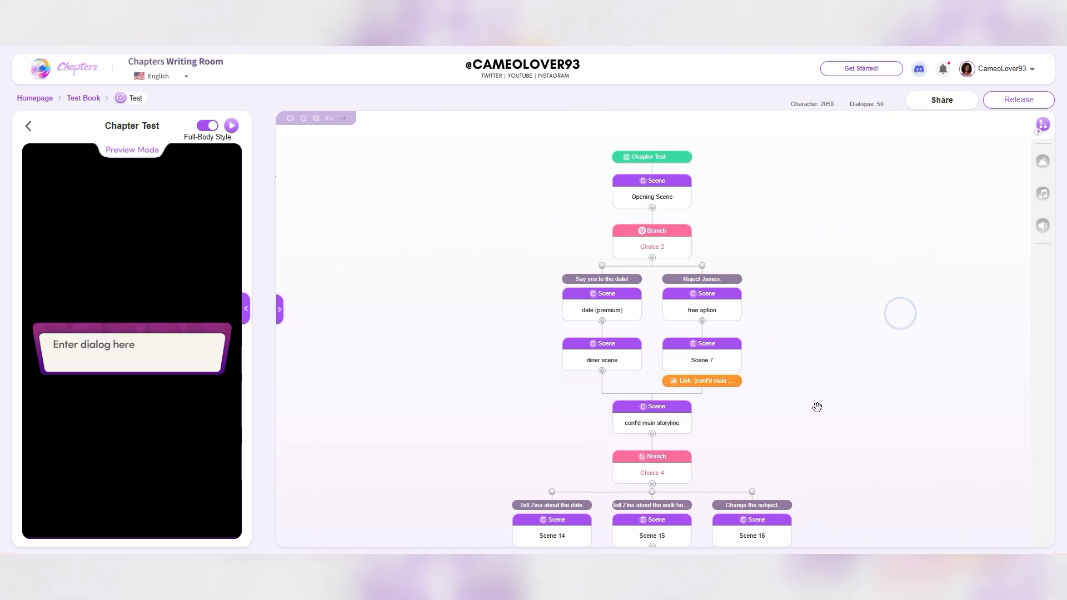
{"action": "scroll", "coordinate": [809, 311], "scroll_direction": "down", "scroll_amount": 4}
{"action": "left_click", "coordinate": [757, 298]}
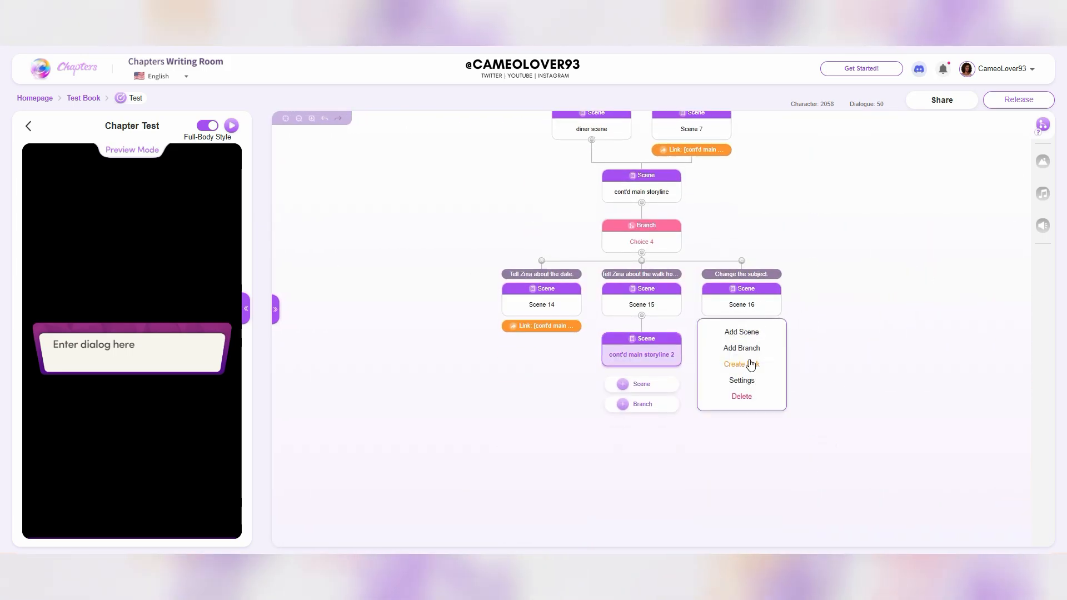
{"action": "left_click", "coordinate": [749, 362]}
{"action": "left_click", "coordinate": [650, 355]}
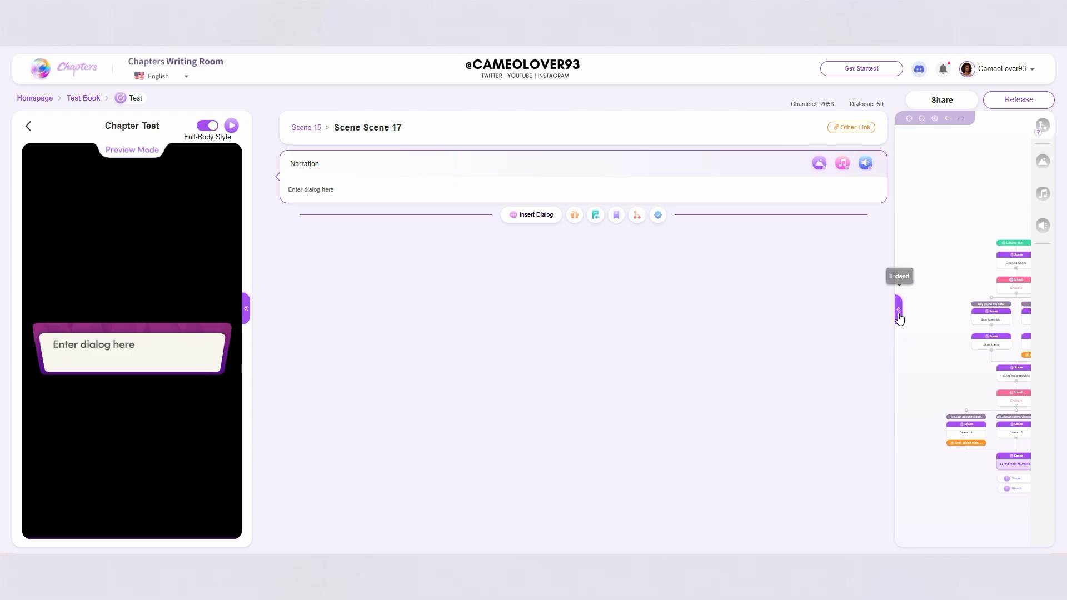
Step: Open the "cont'd main storyline 2" scene for editing and set its first narration's background to schoolcaf_i_d1
{"action": "left_click", "coordinate": [899, 311]}
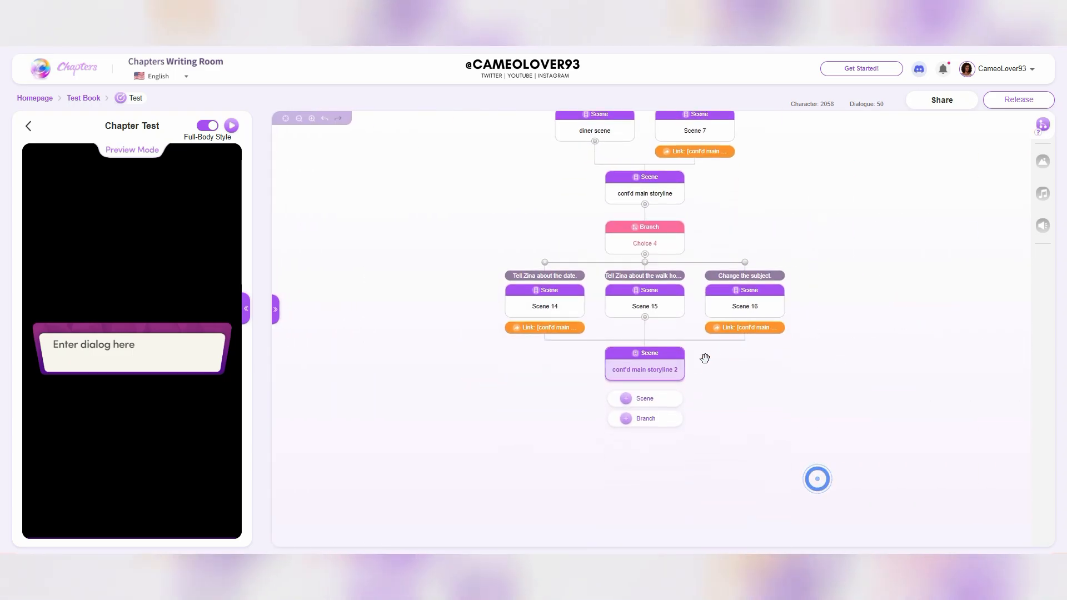
{"action": "left_click", "coordinate": [665, 369]}
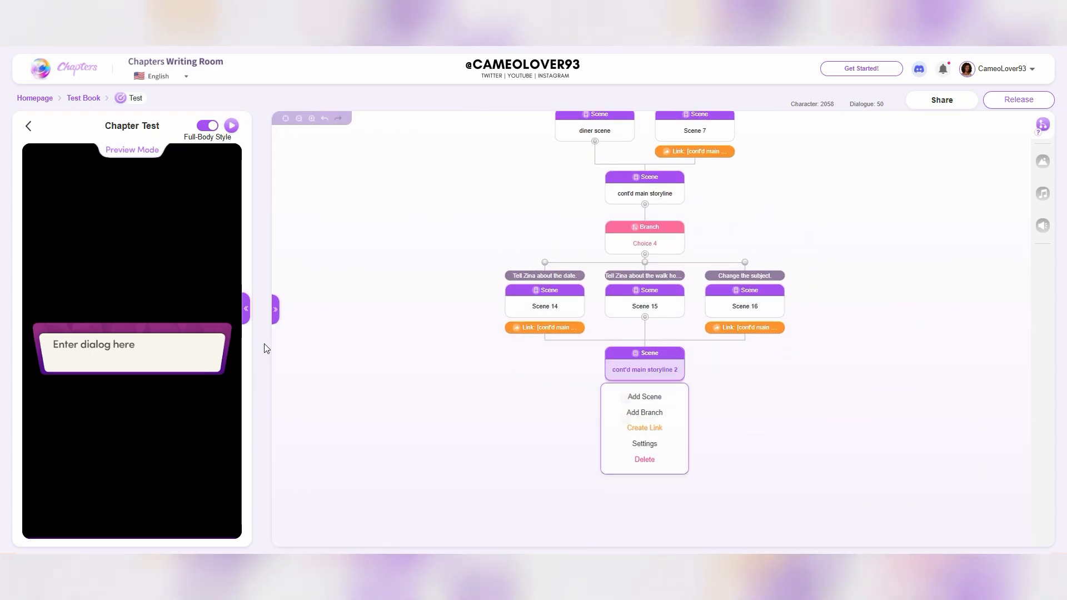
{"action": "left_click", "coordinate": [276, 311]}
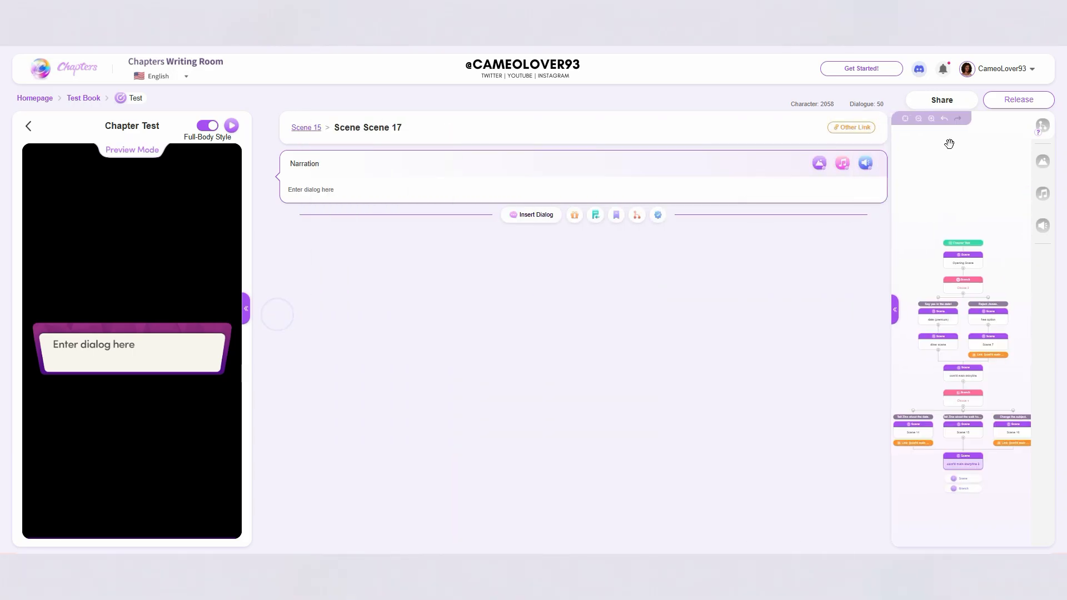
{"action": "left_click", "coordinate": [817, 162]}
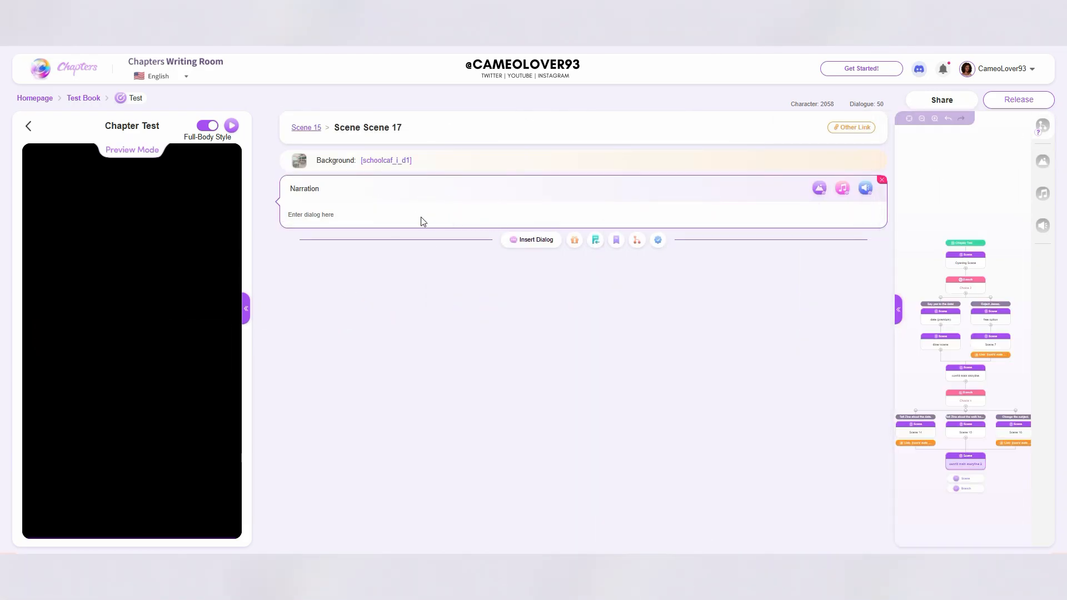
Step: Write the scene's opening narration as "Suddenly, a loud bang interrupts your conversation with Zena."
{"action": "left_click", "coordinate": [420, 220]}
{"action": "type", "text": "Suddenly,"}
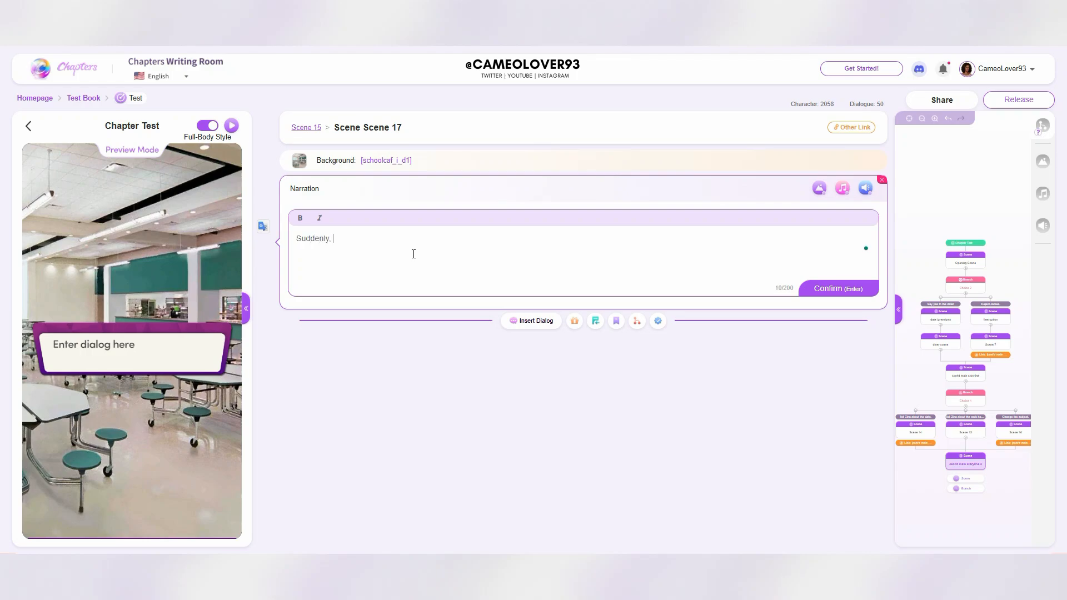
{"action": "type", "text": " a loud bang interrupts your conversation with Zena."}
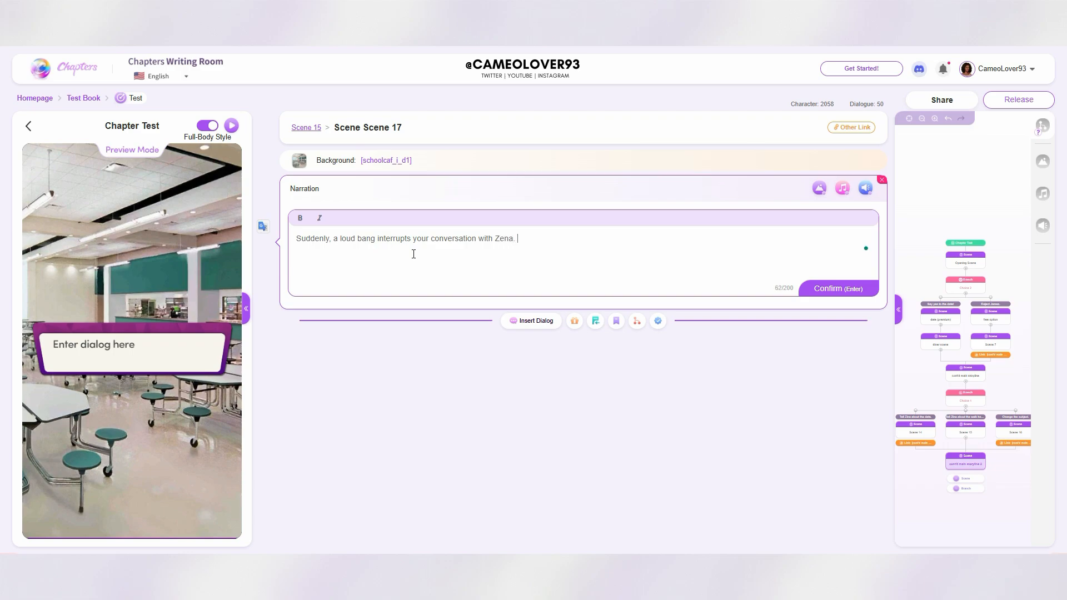
{"action": "key", "text": "Return"}
Step: Insert the dialogue line "What the heck was that?" spoken by Sammy after the narration
{"action": "left_click", "coordinate": [529, 240]}
{"action": "type", "text": "What the heck was that?"}
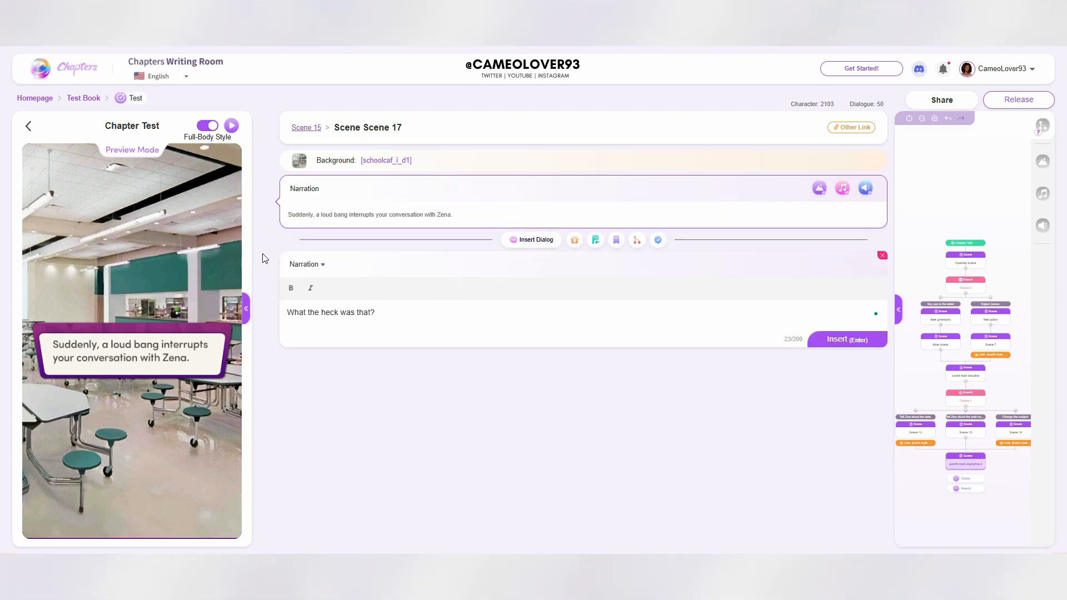
{"action": "left_click", "coordinate": [305, 264]}
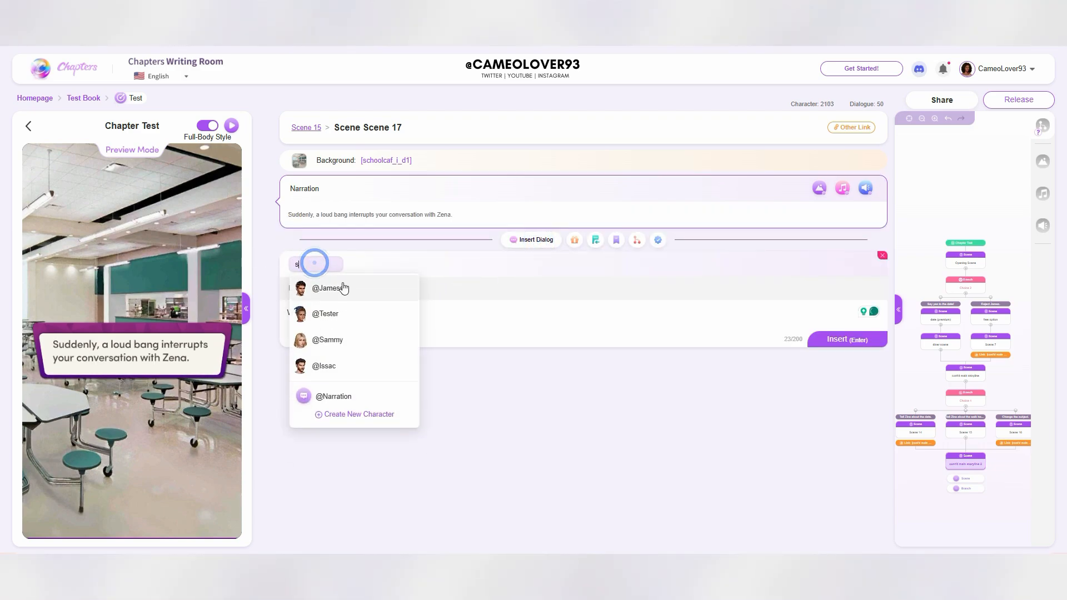
{"action": "left_click", "coordinate": [340, 286]}
{"action": "key", "text": "Return"}
Step: Insert Zena's line "I have no idea. Should we go check it out?" followed by Sammy's reply "Yeah, let's go..."
{"action": "type", "text": "I have no idea. Should we go check it out?"}
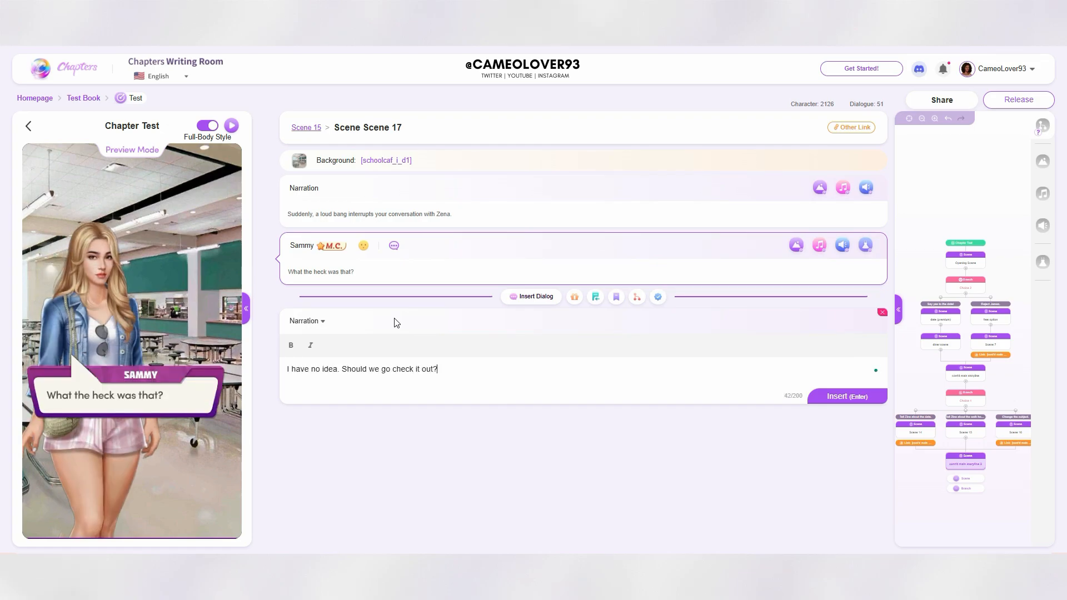
{"action": "left_click", "coordinate": [306, 320]}
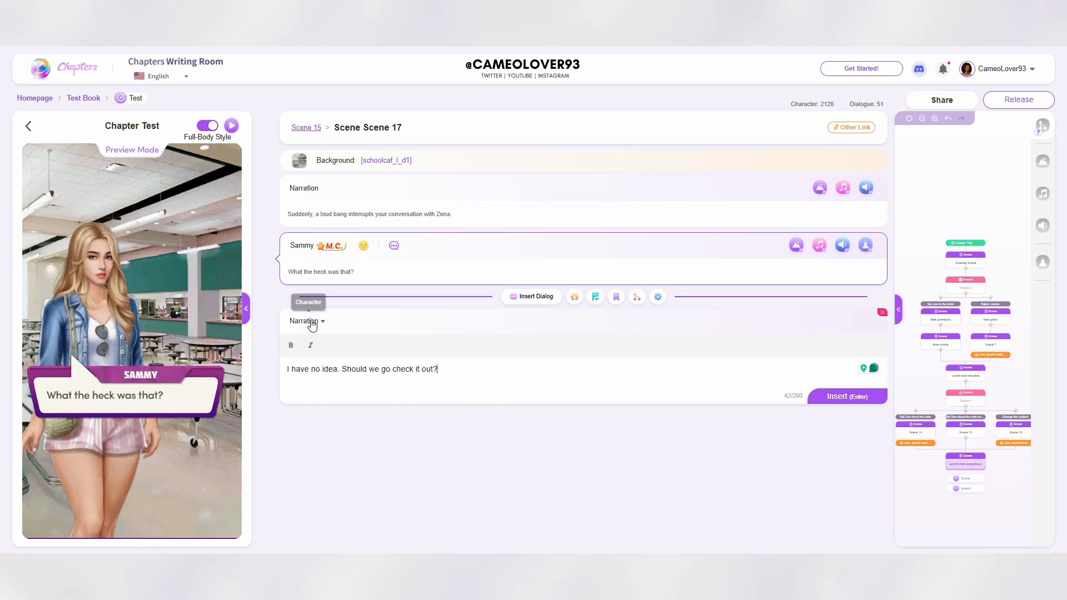
{"action": "left_click", "coordinate": [356, 367]}
{"action": "key", "text": "Return"}
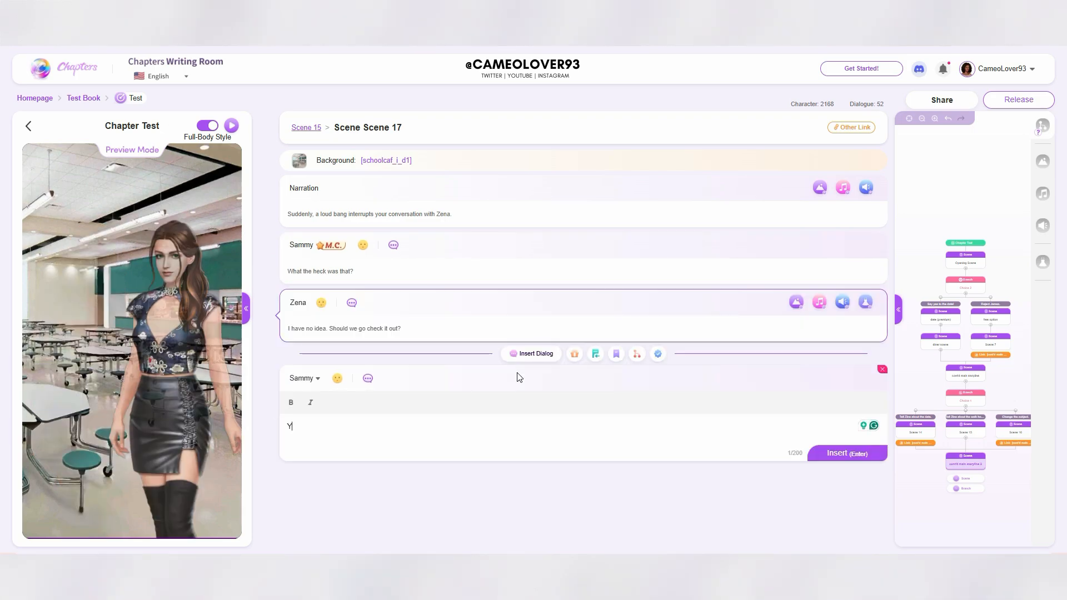
{"action": "type", "text": "Yeah, let's go..."}
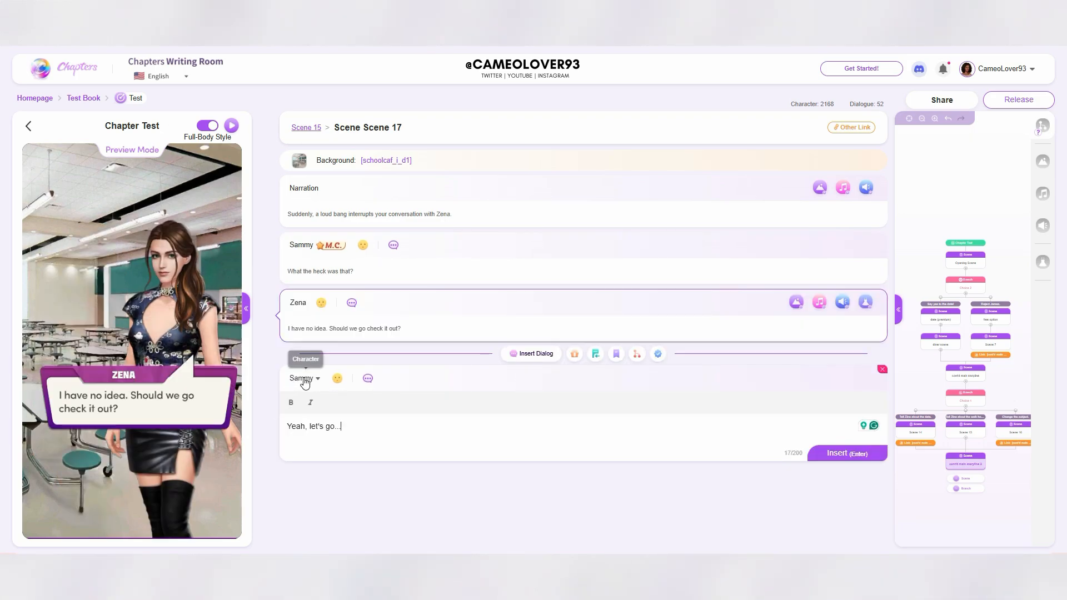
{"action": "key", "text": "Return"}
Step: Insert the narration "You follow Zena out of the cafeteria and toward the loud banging in a nearby hall." after Sammy's reply
{"action": "type", "text": "You follow Zena out of the"}
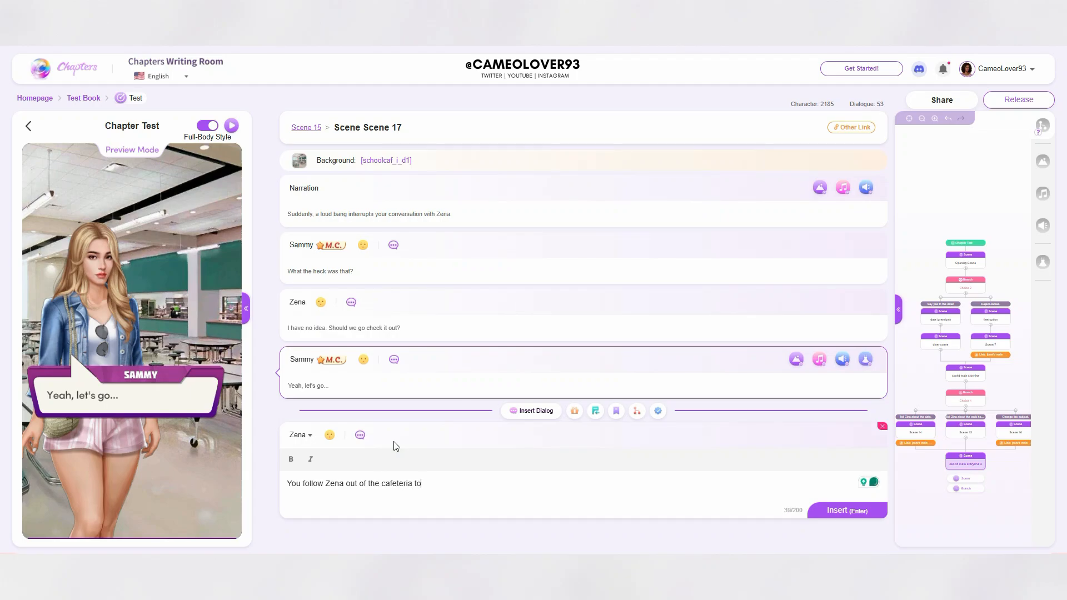
{"action": "key", "text": "BackSpace"}
{"action": "key", "text": "BackSpace"}
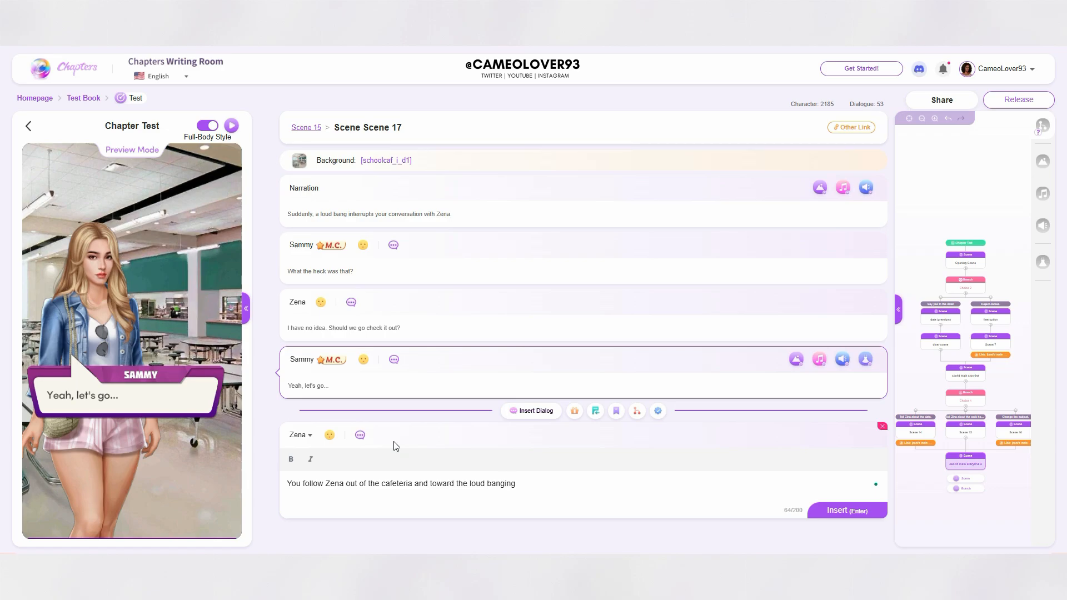
{"action": "left_click", "coordinate": [300, 434]}
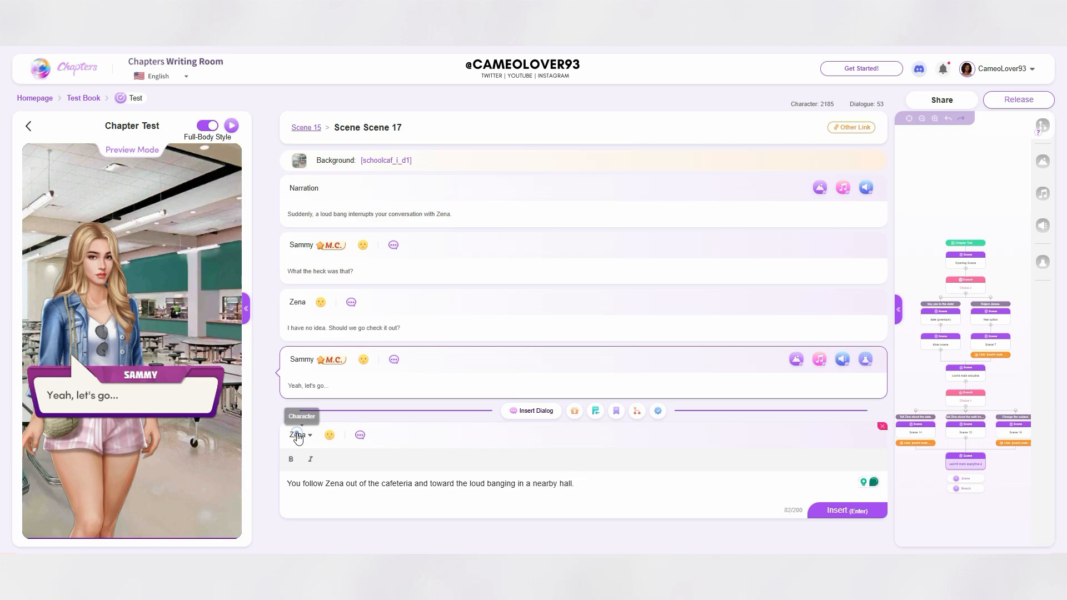
{"action": "left_click", "coordinate": [347, 394]}
{"action": "left_click", "coordinate": [588, 481]}
{"action": "key", "text": "Return"}
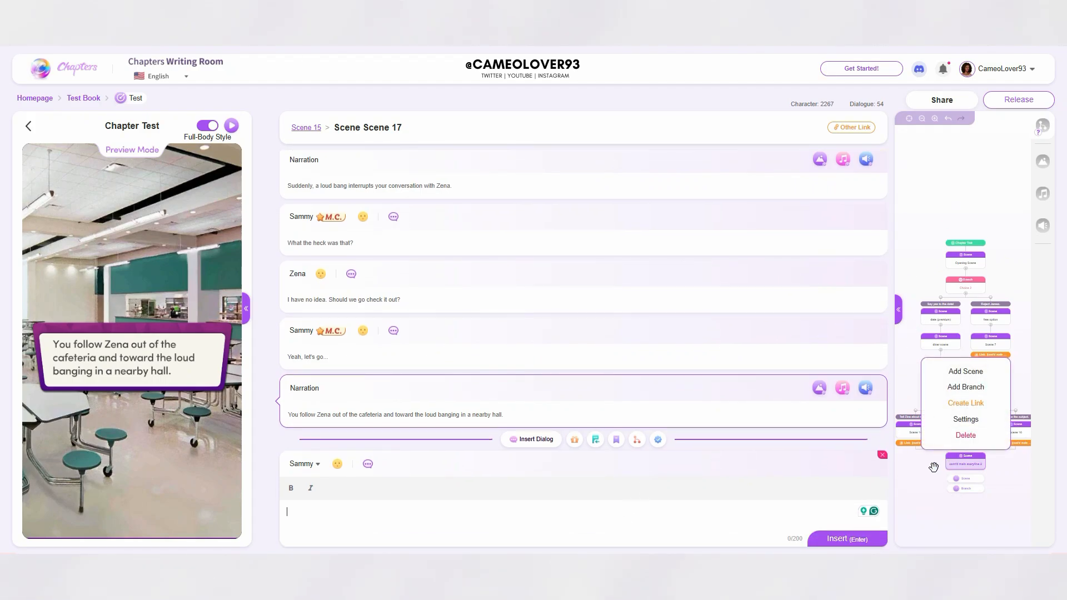
Step: Insert the closing narration "Author's Note: Stay tuned for the next chapter!" with "Author's Note:" in bold
{"action": "type", "text": "uthor's Note: Stay tuned for the next chapter!"}
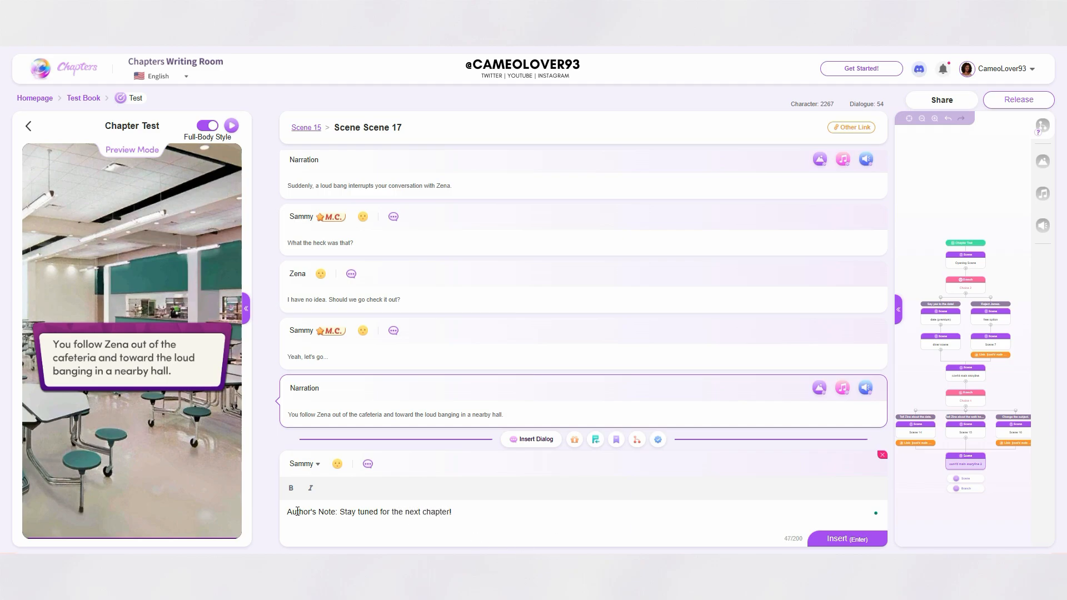
{"action": "left_click", "coordinate": [305, 463]}
{"action": "left_click", "coordinate": [357, 421]}
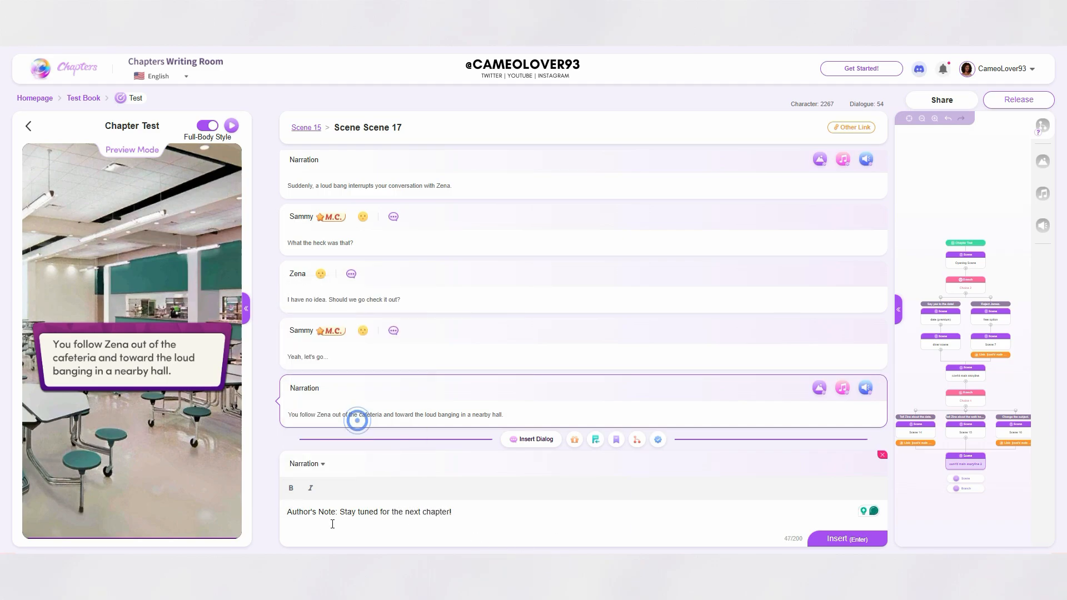
{"action": "left_click_drag", "start_coordinate": [286, 511], "coordinate": [337, 511]}
{"action": "left_click", "coordinate": [291, 489]}
{"action": "key", "text": "Return"}
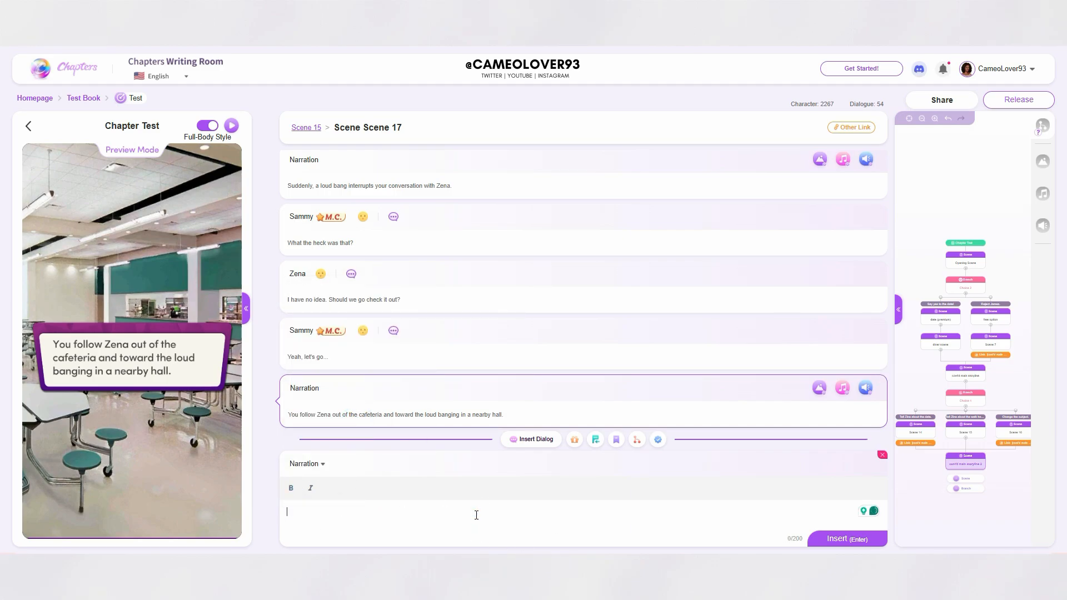
Step: In the expanded story map, link the "cont'd main storyline 2" scene to chapter 3
{"action": "left_click", "coordinate": [898, 309]}
{"action": "left_click_drag", "start_coordinate": [794, 415], "coordinate": [797, 230]}
{"action": "right_click", "coordinate": [667, 433]}
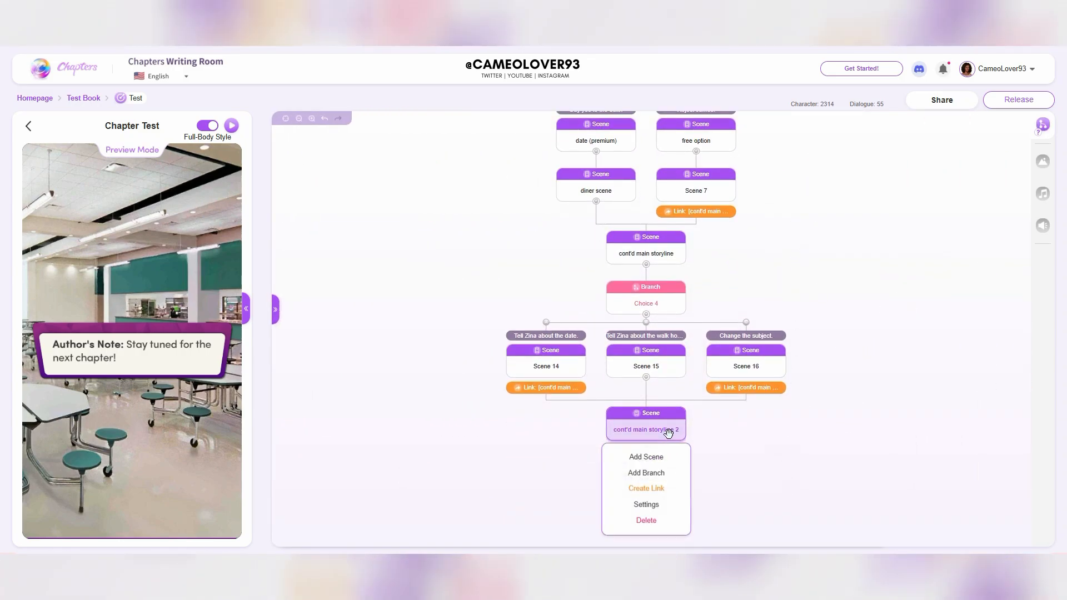
{"action": "right_click", "coordinate": [669, 432]}
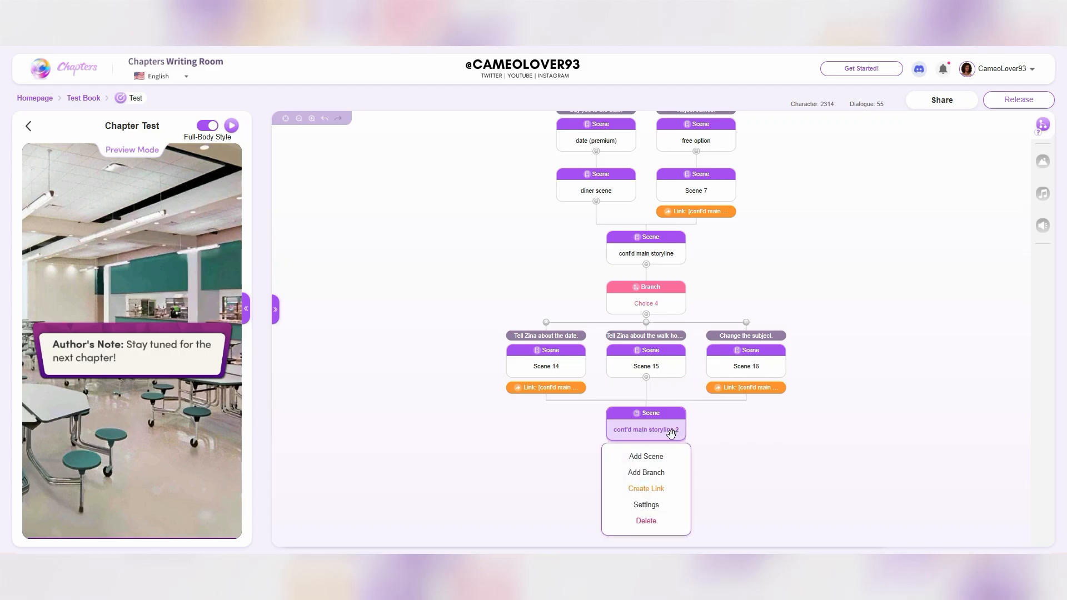
{"action": "left_click_drag", "start_coordinate": [832, 271], "coordinate": [835, 294]}
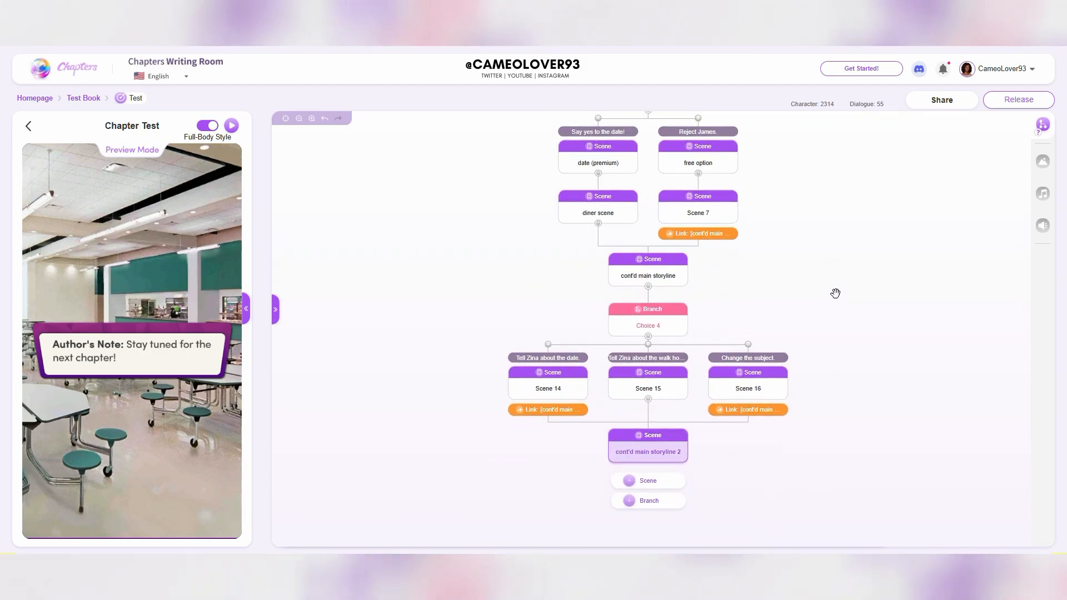
{"action": "right_click", "coordinate": [676, 452]}
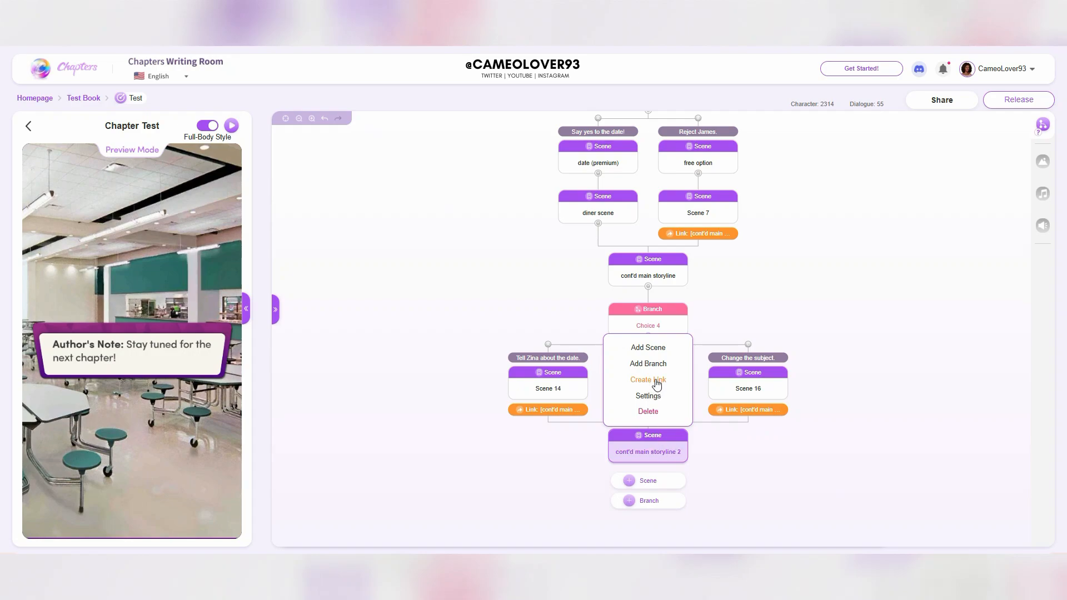
{"action": "left_click", "coordinate": [909, 321]}
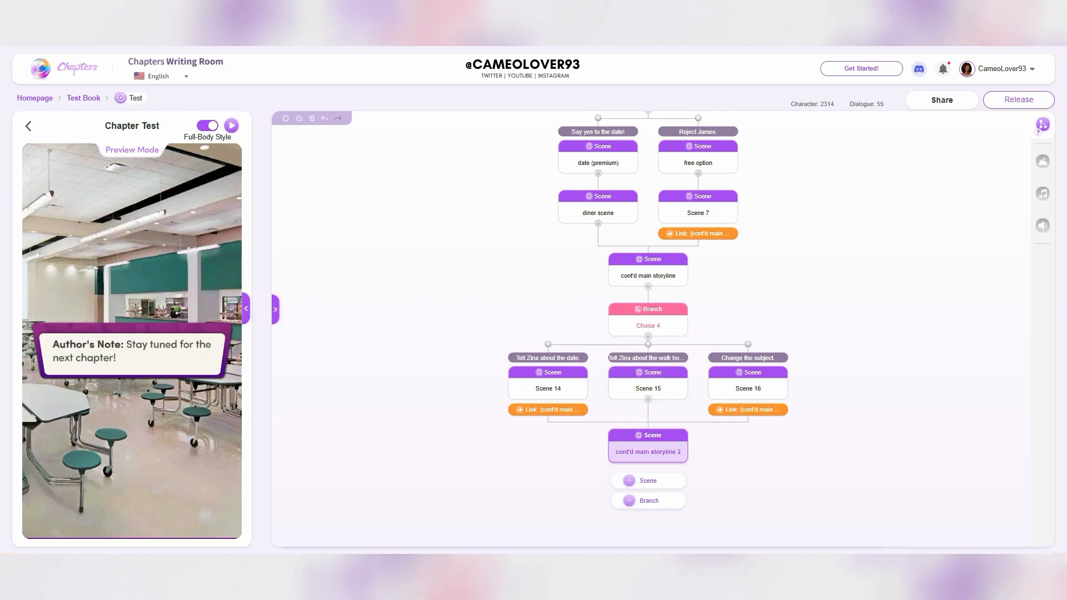
{"action": "right_click", "coordinate": [649, 452]}
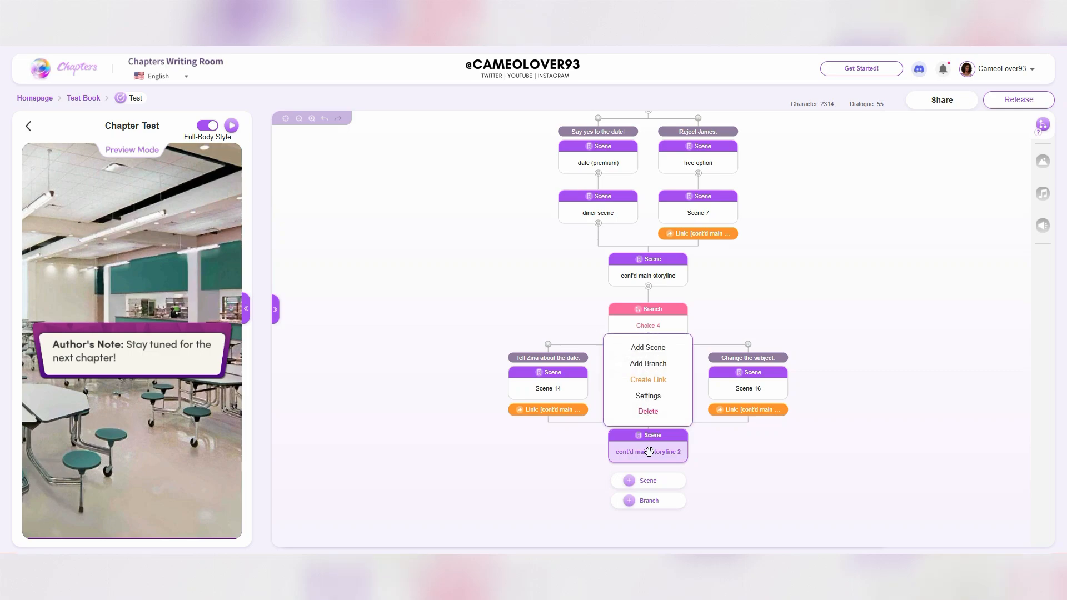
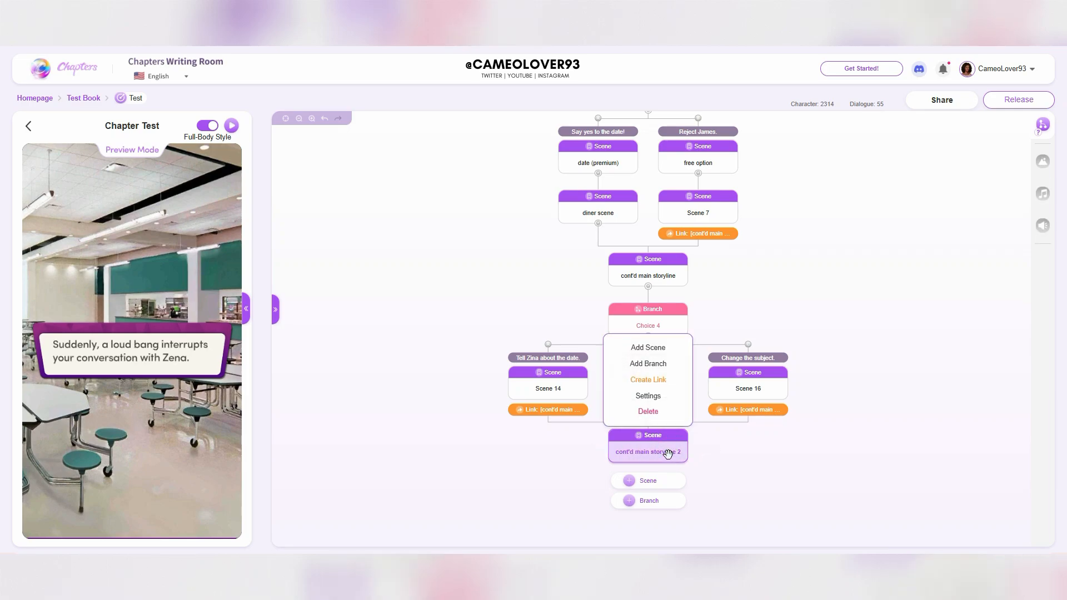
{"action": "left_click", "coordinate": [656, 382]}
{"action": "left_click", "coordinate": [341, 139]}
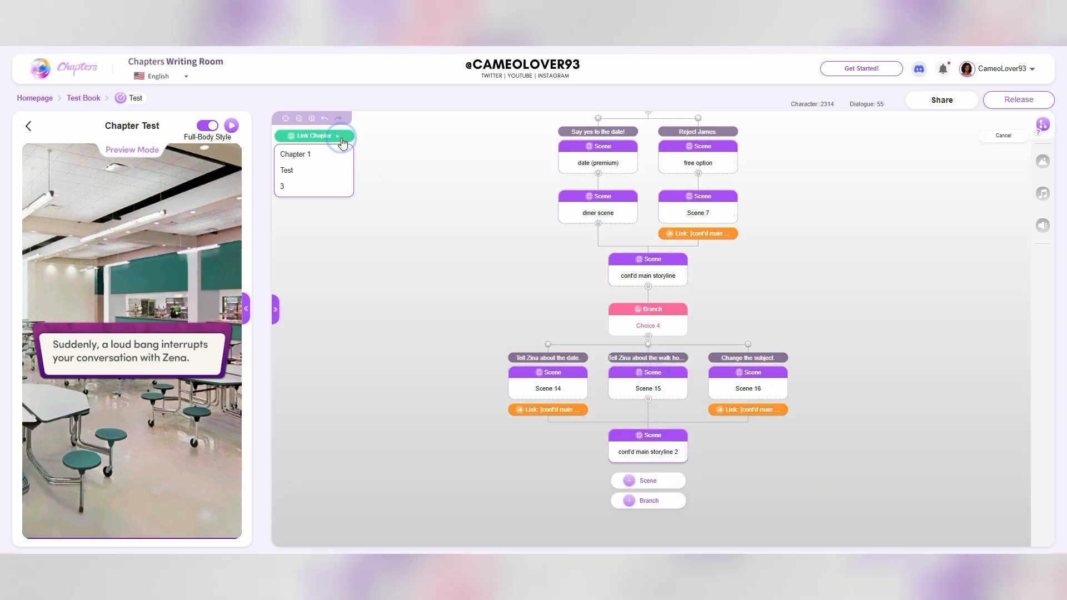
{"action": "left_click", "coordinate": [306, 188]}
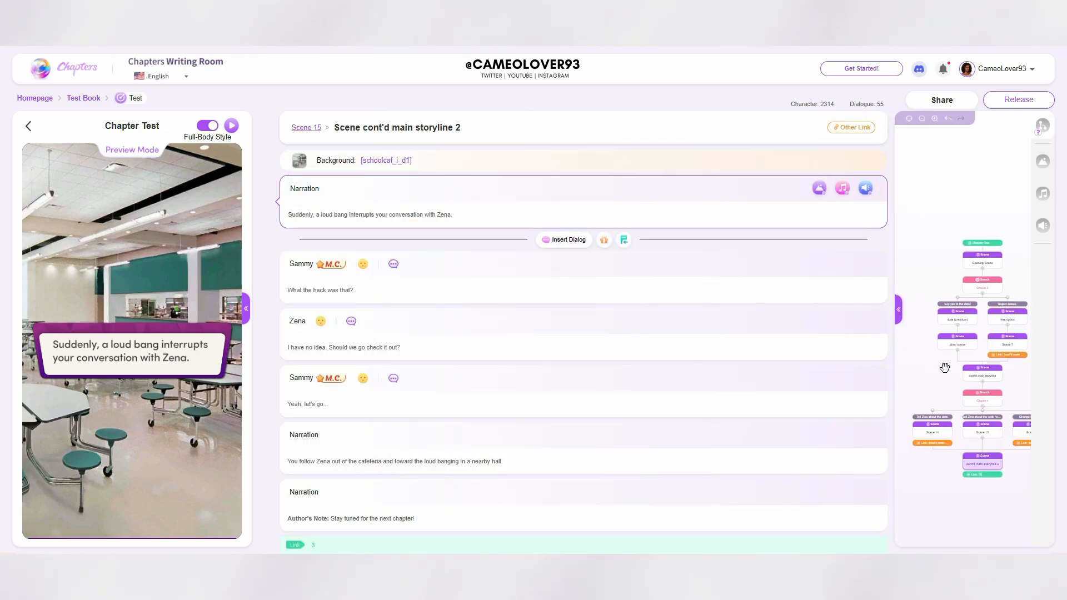
Step: Play the chapter in game mode from the opening scene and choose "Say yes to the date!" at the first branch
{"action": "left_click_drag", "start_coordinate": [928, 364], "coordinate": [927, 388]}
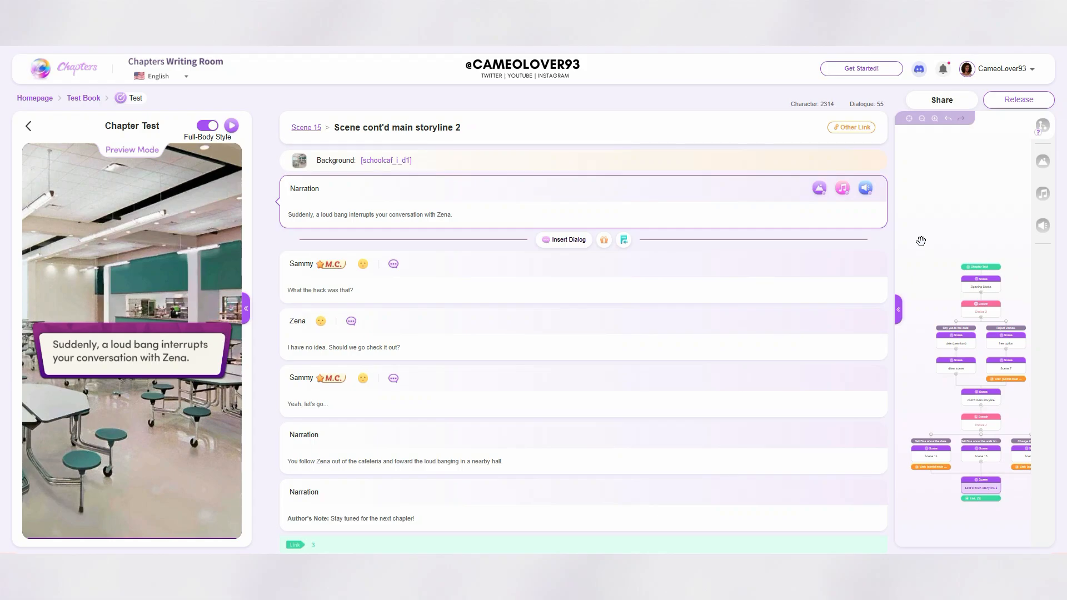
{"action": "left_click", "coordinate": [231, 126]}
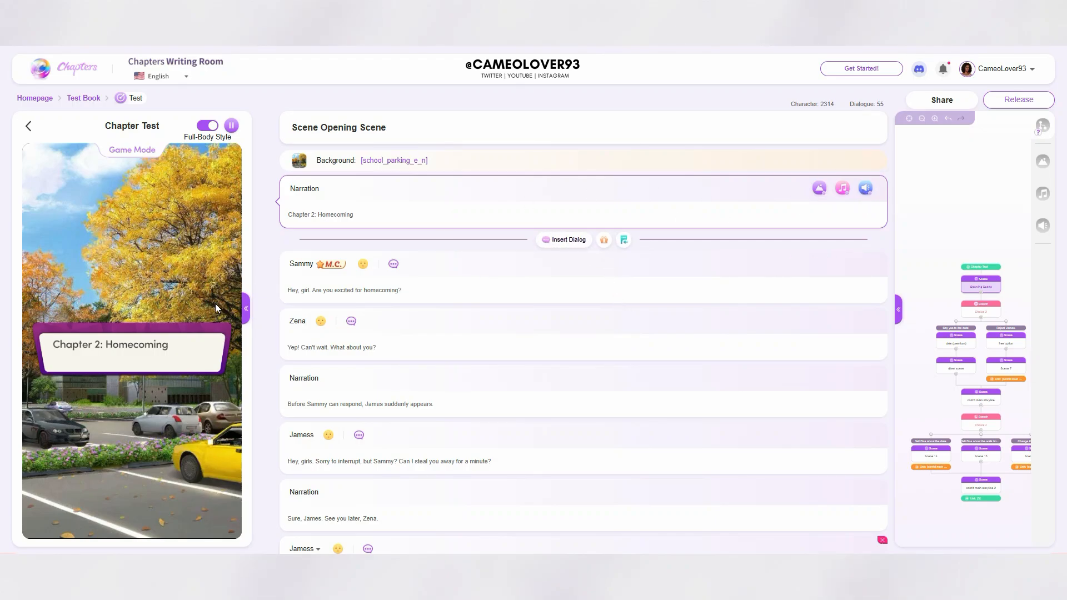
{"action": "left_click", "coordinate": [222, 175]}
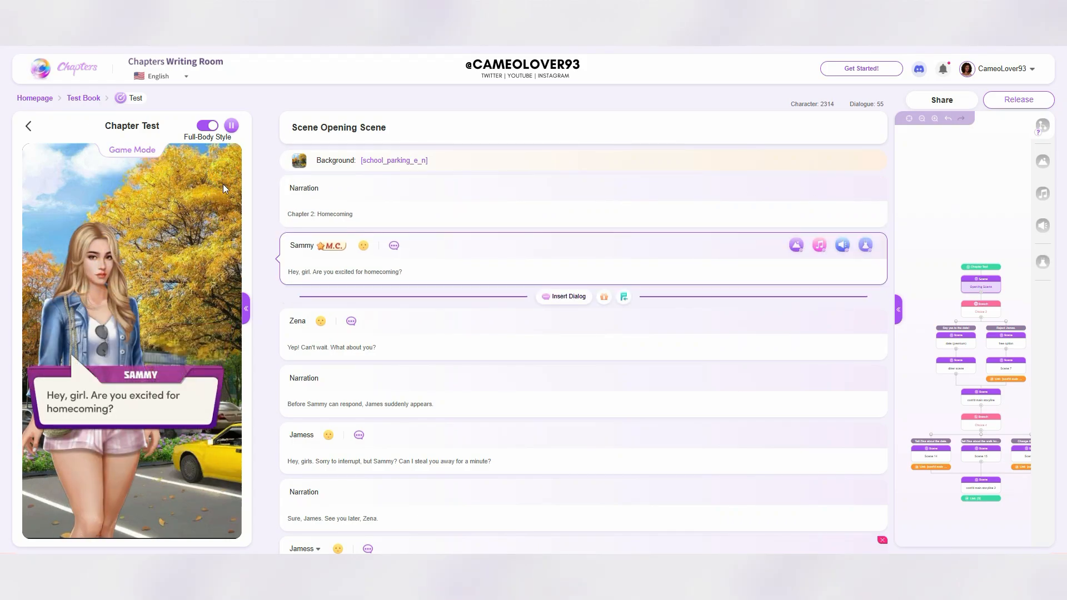
{"action": "left_click", "coordinate": [223, 193]}
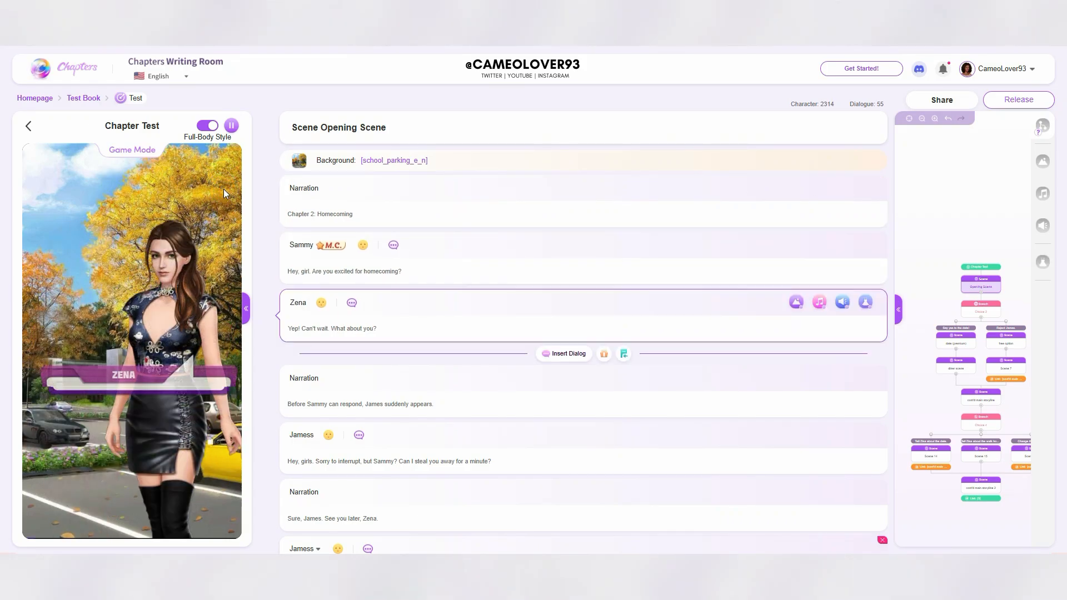
{"action": "left_click", "coordinate": [223, 193]}
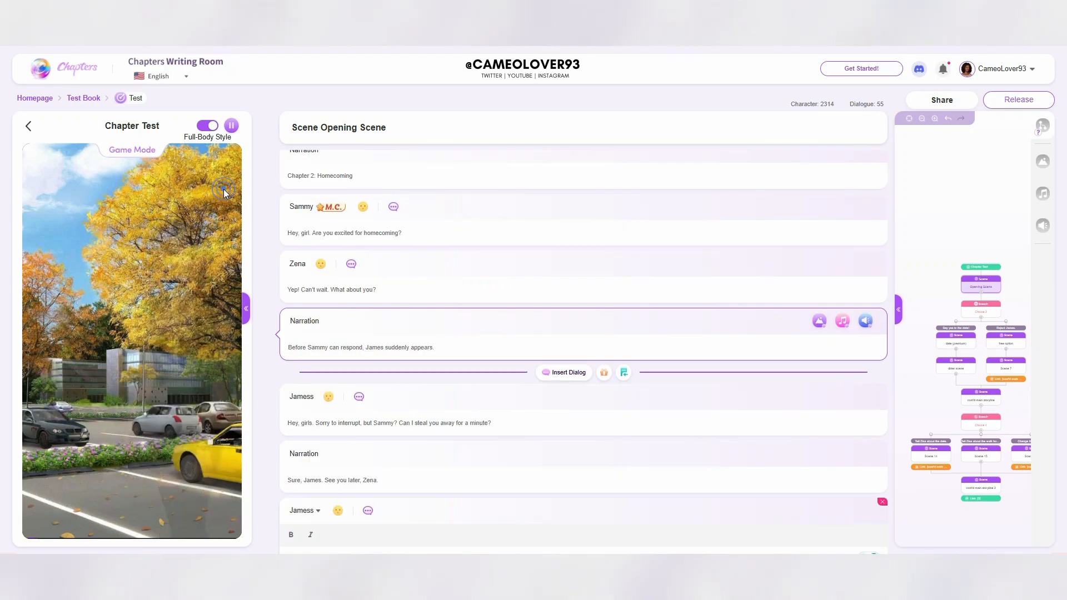
{"action": "left_click", "coordinate": [223, 193]}
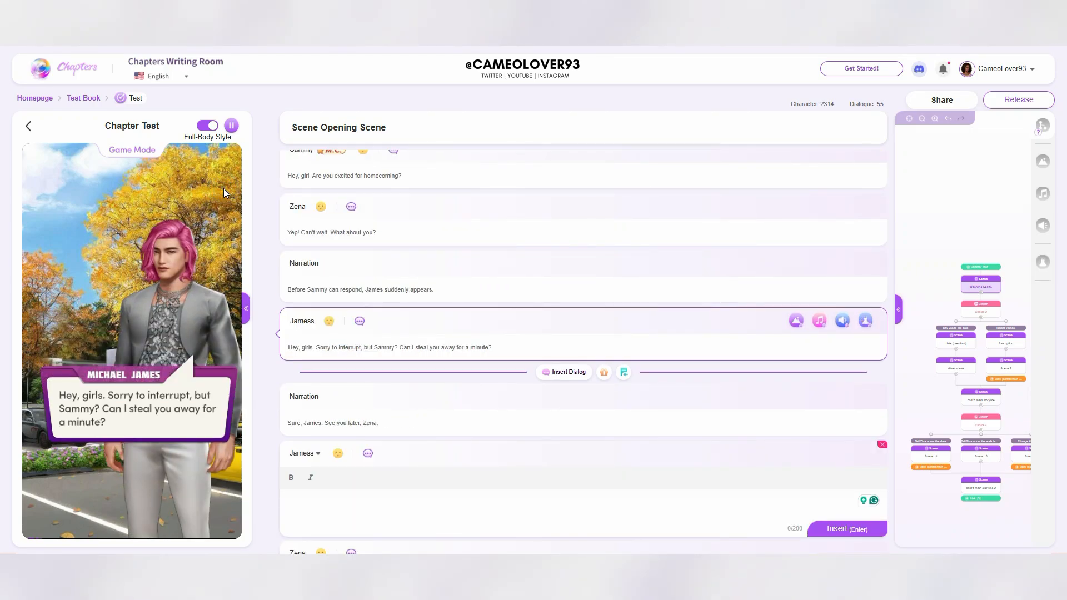
{"action": "left_click", "coordinate": [220, 195]}
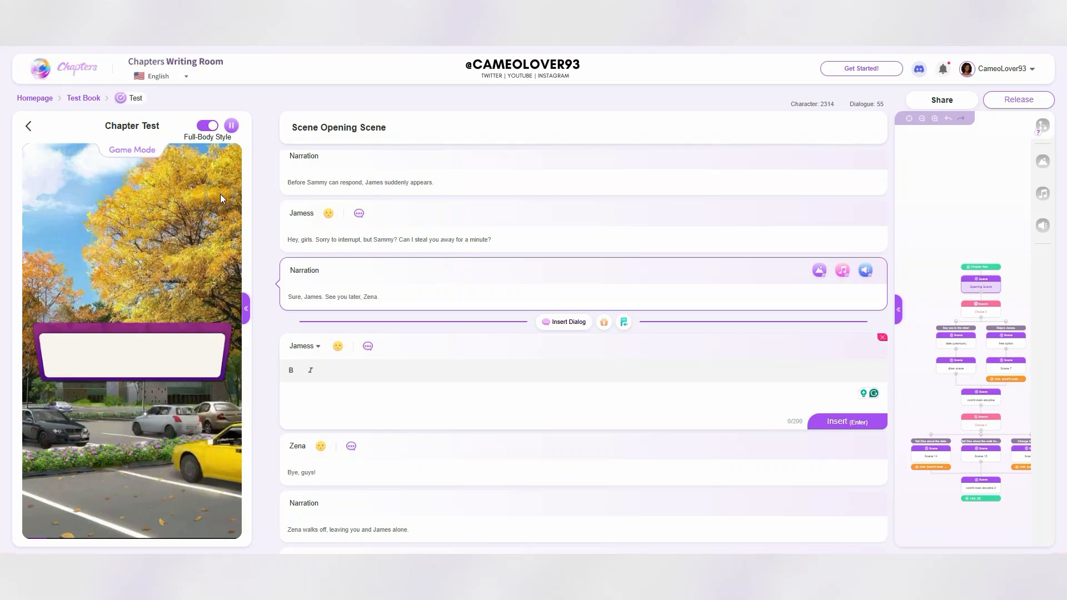
{"action": "left_click", "coordinate": [220, 198]}
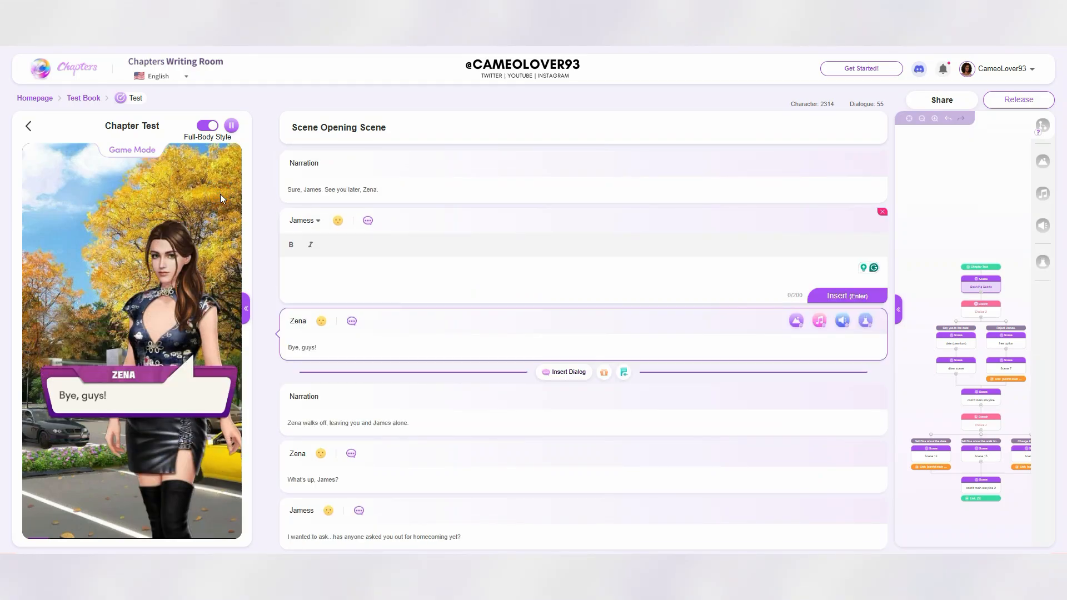
{"action": "left_click", "coordinate": [220, 195]}
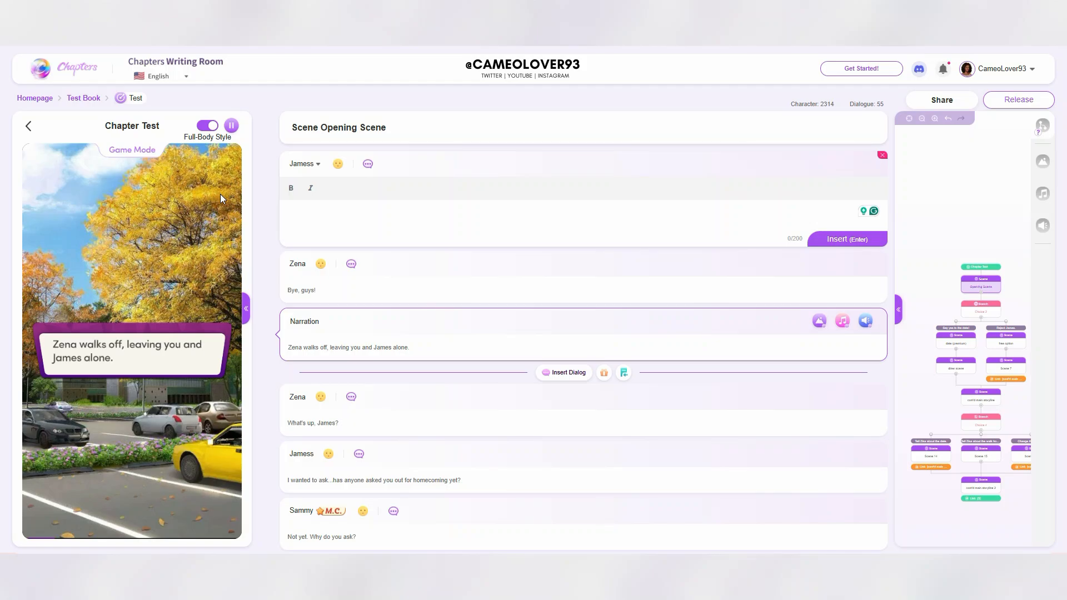
{"action": "left_click", "coordinate": [220, 194]}
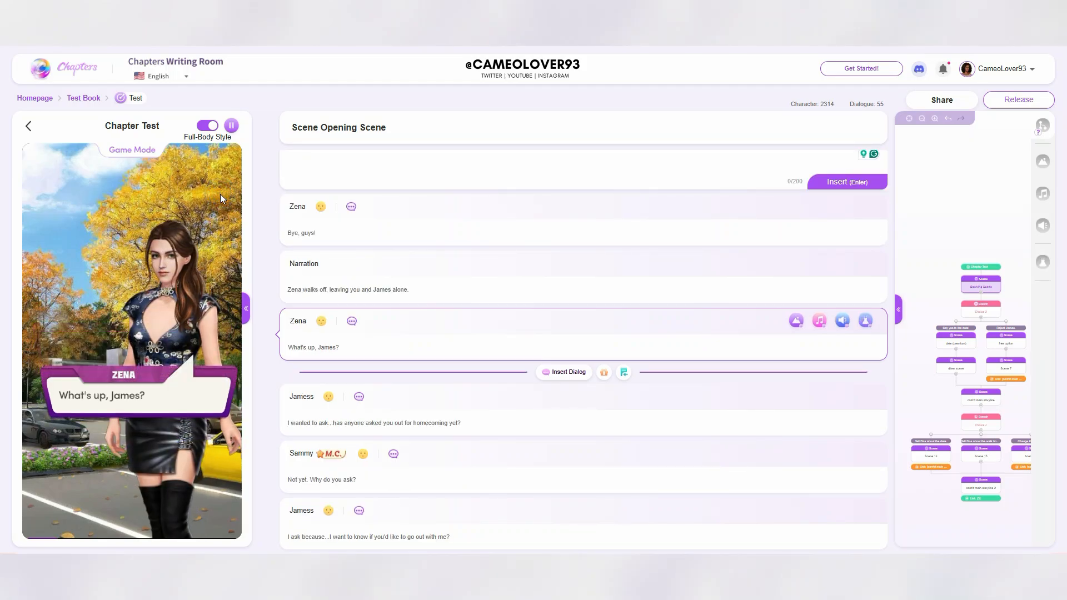
{"action": "left_click", "coordinate": [220, 194]}
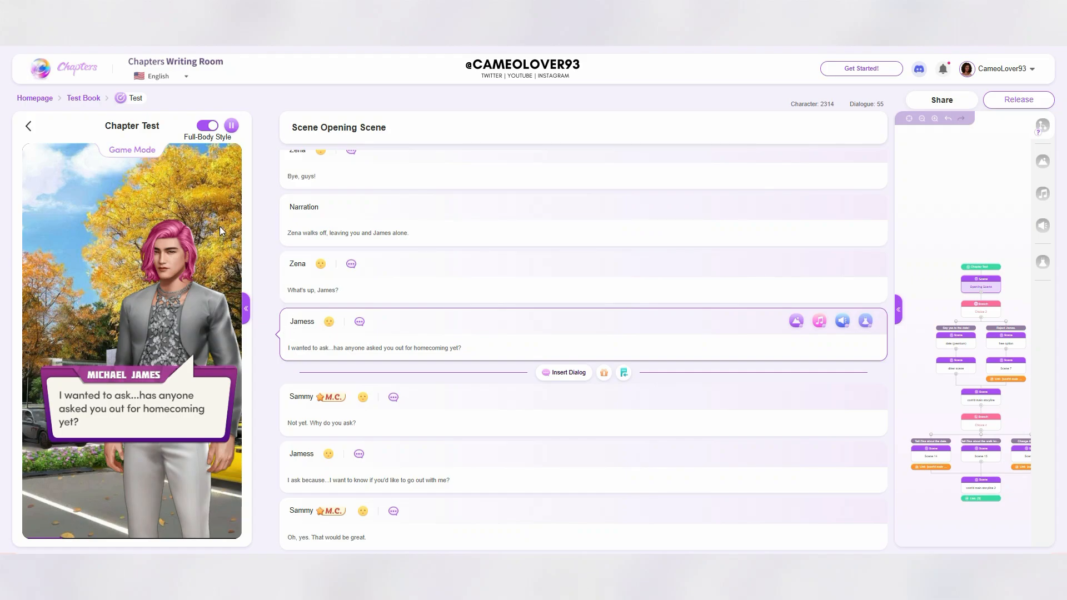
{"action": "left_click", "coordinate": [216, 212]}
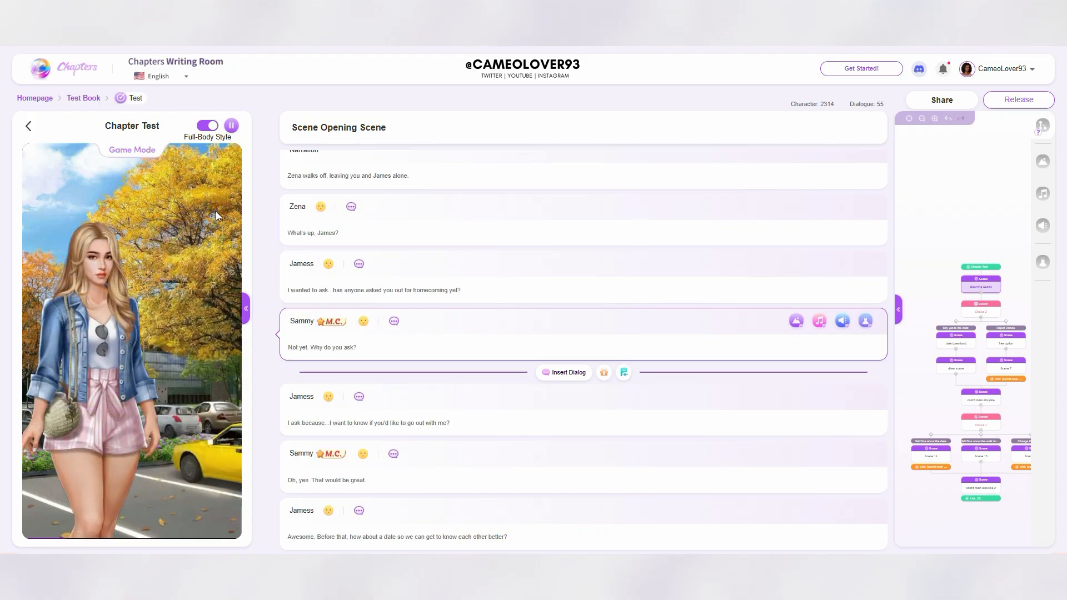
{"action": "left_click", "coordinate": [216, 211]}
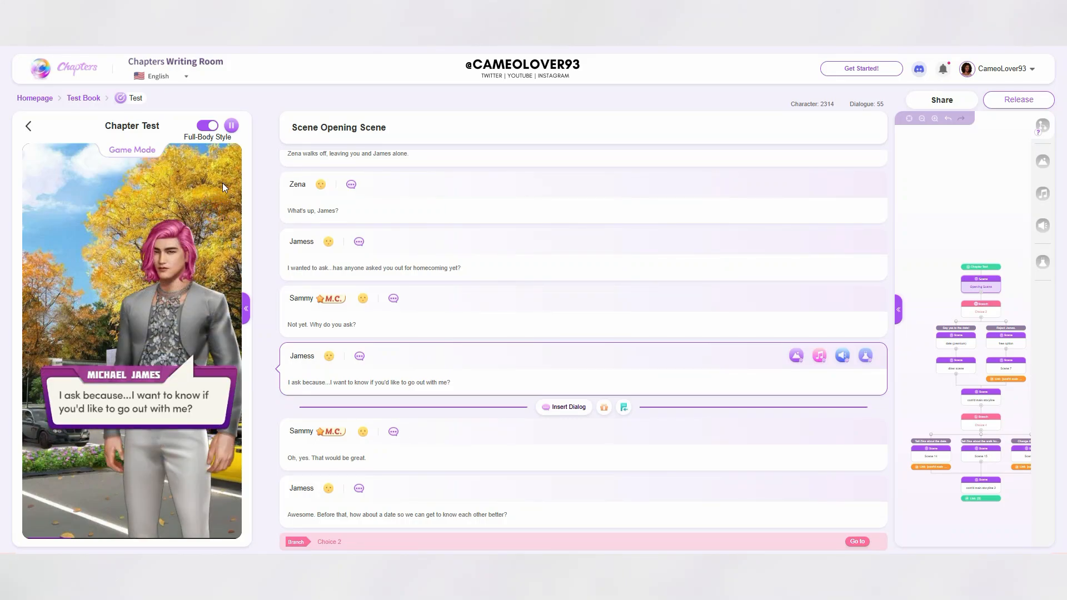
{"action": "left_click", "coordinate": [222, 184]}
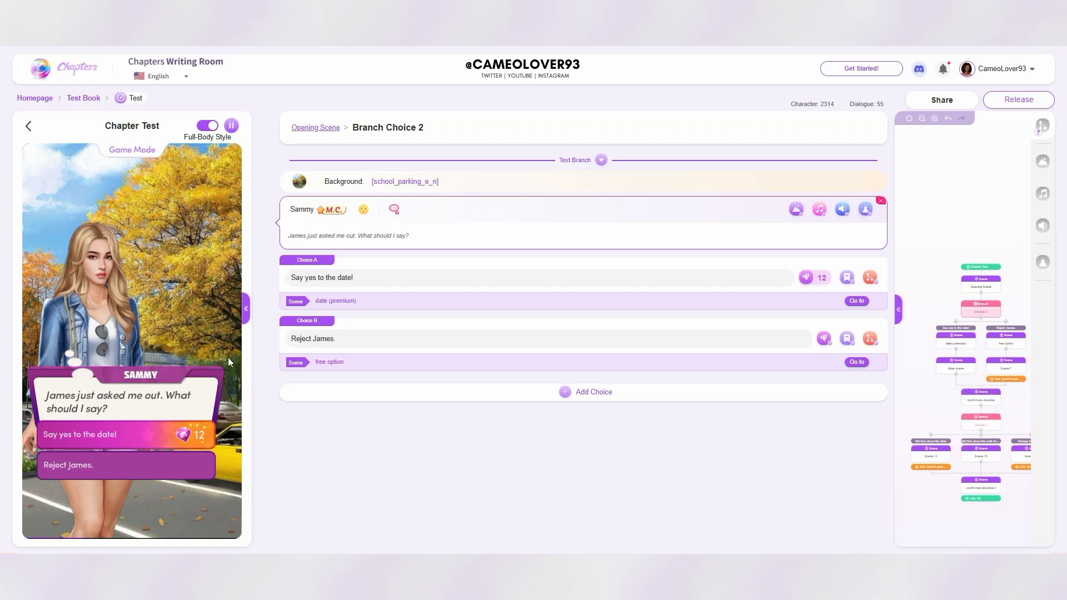
{"action": "left_click", "coordinate": [124, 434]}
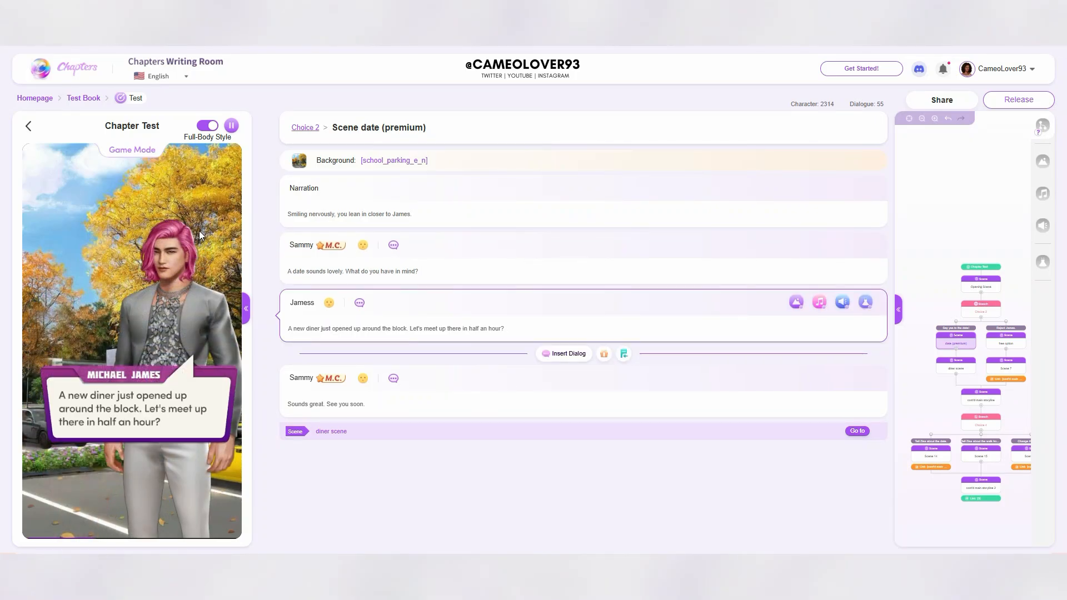
Step: Play through the "date (premium)" and "diner scene" scenes up to the second branch, and show the expanded story map
{"action": "left_click", "coordinate": [199, 234]}
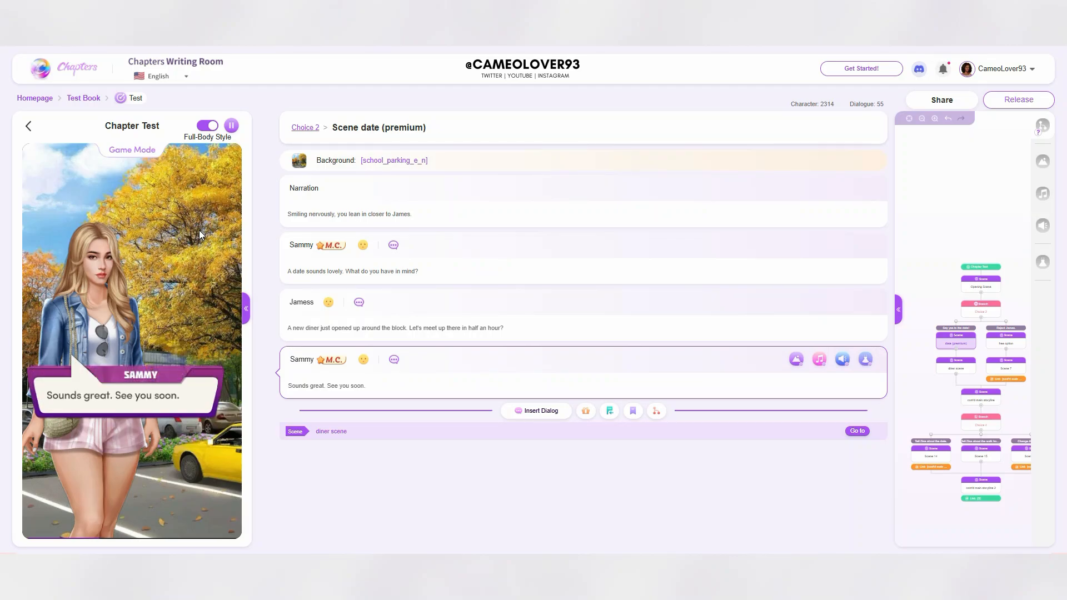
{"action": "left_click", "coordinate": [199, 235]}
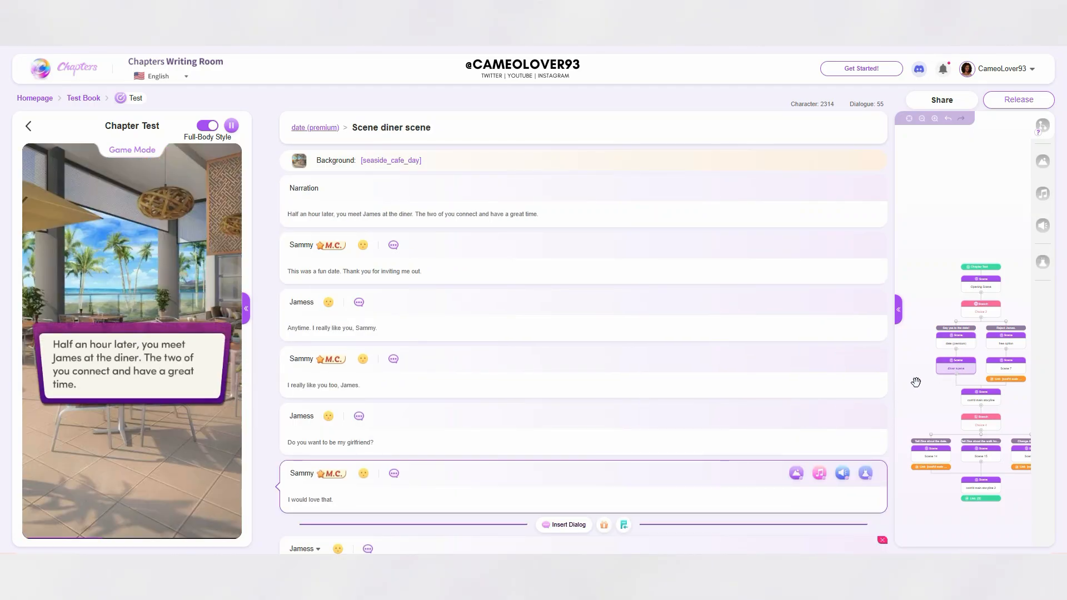
{"action": "left_click", "coordinate": [900, 311]}
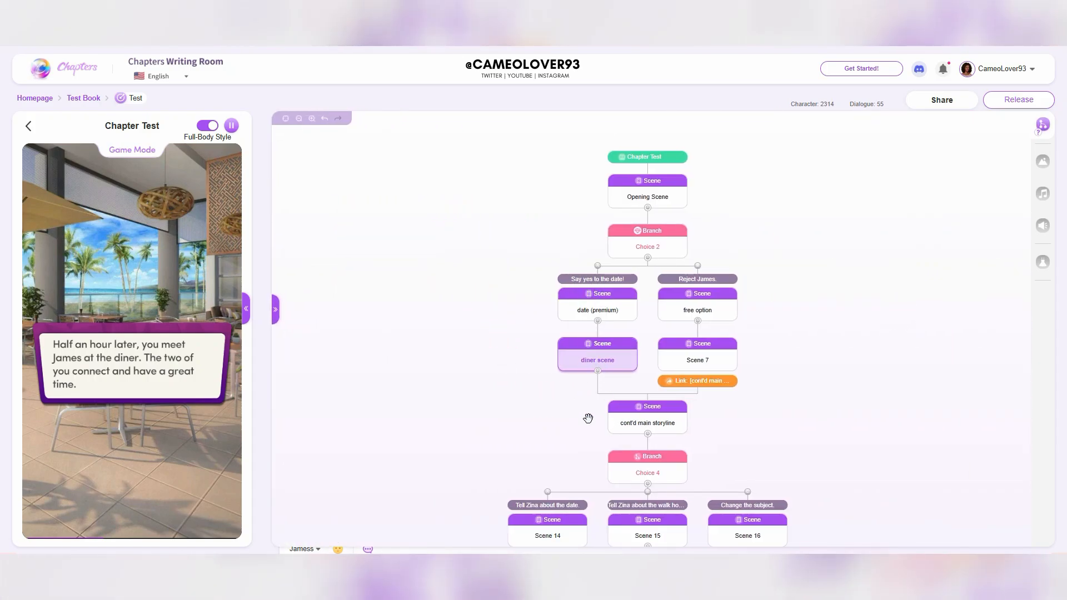
{"action": "left_click", "coordinate": [275, 310]}
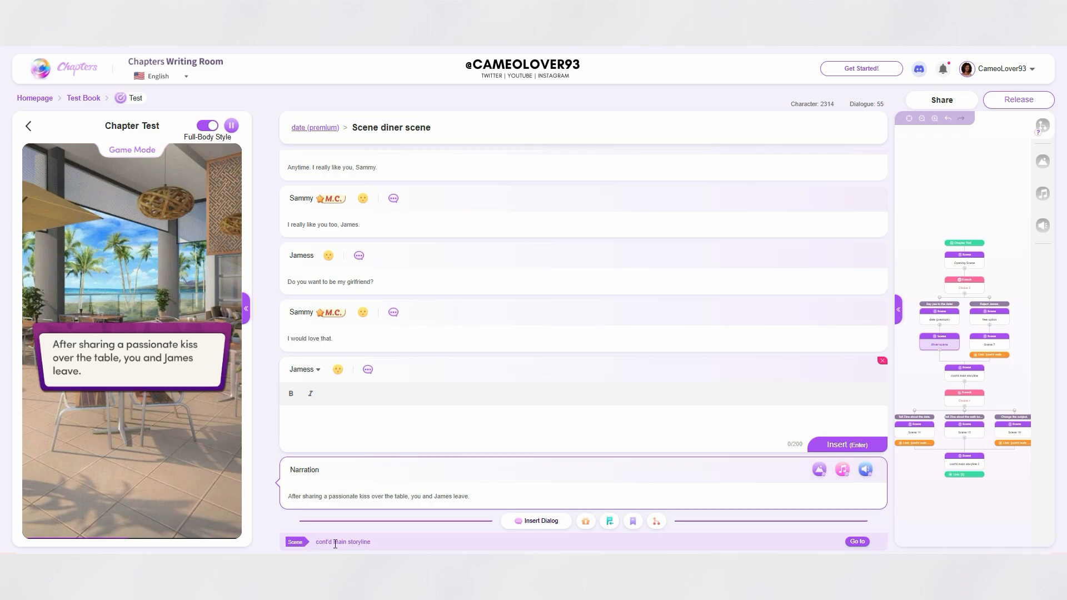
{"action": "left_click", "coordinate": [898, 309]}
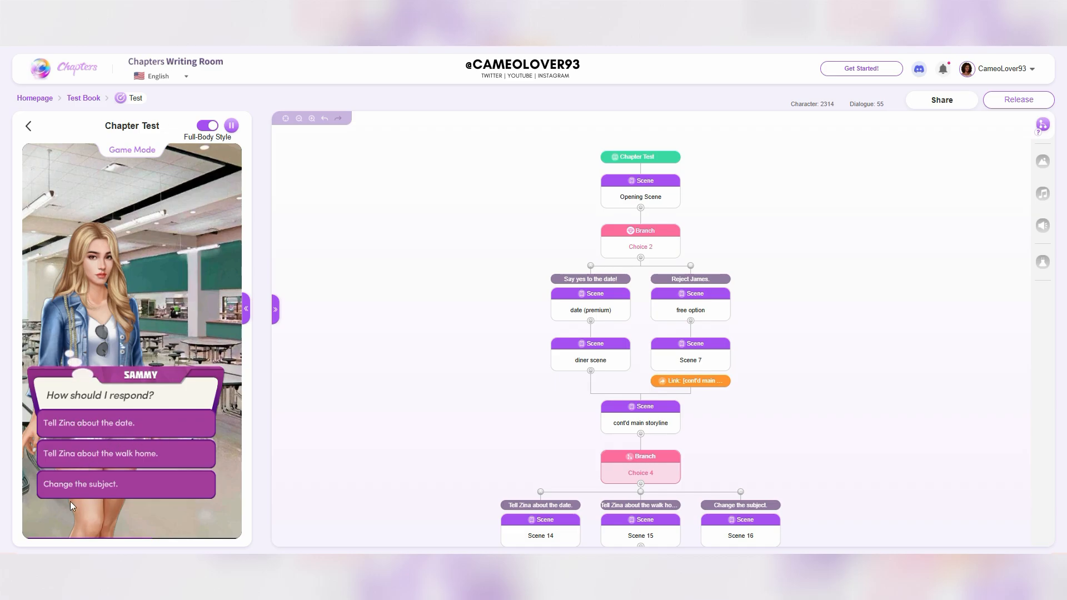
Step: Choose "Tell Zina about the date." at the second branch and play Scene 14 through to its linked scene
{"action": "right_click", "coordinate": [718, 309]}
{"action": "left_click", "coordinate": [116, 422]}
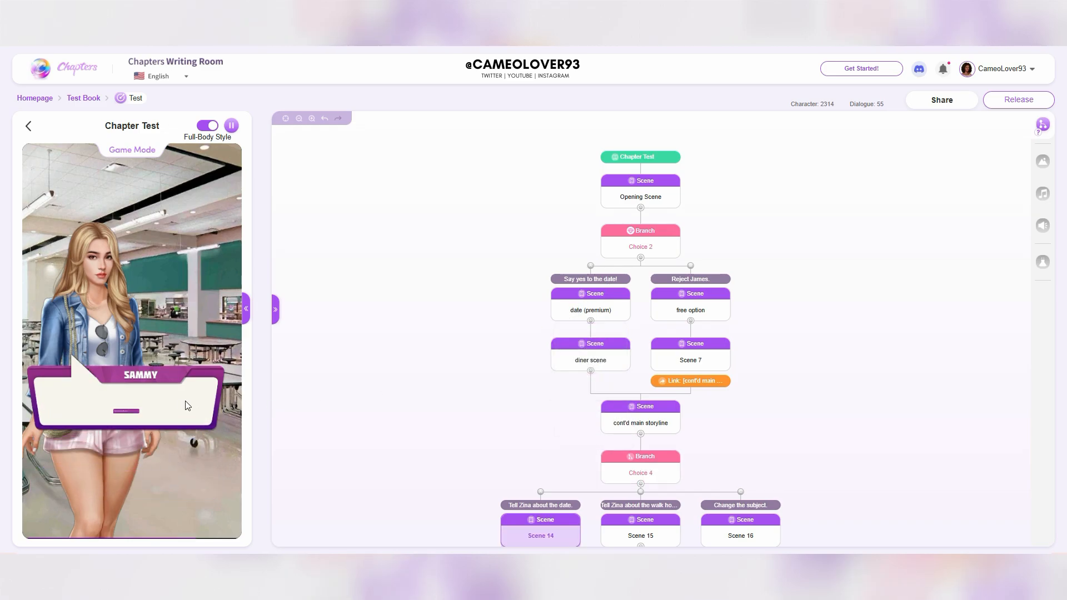
{"action": "scroll", "coordinate": [467, 460], "scroll_direction": "down", "scroll_amount": 3}
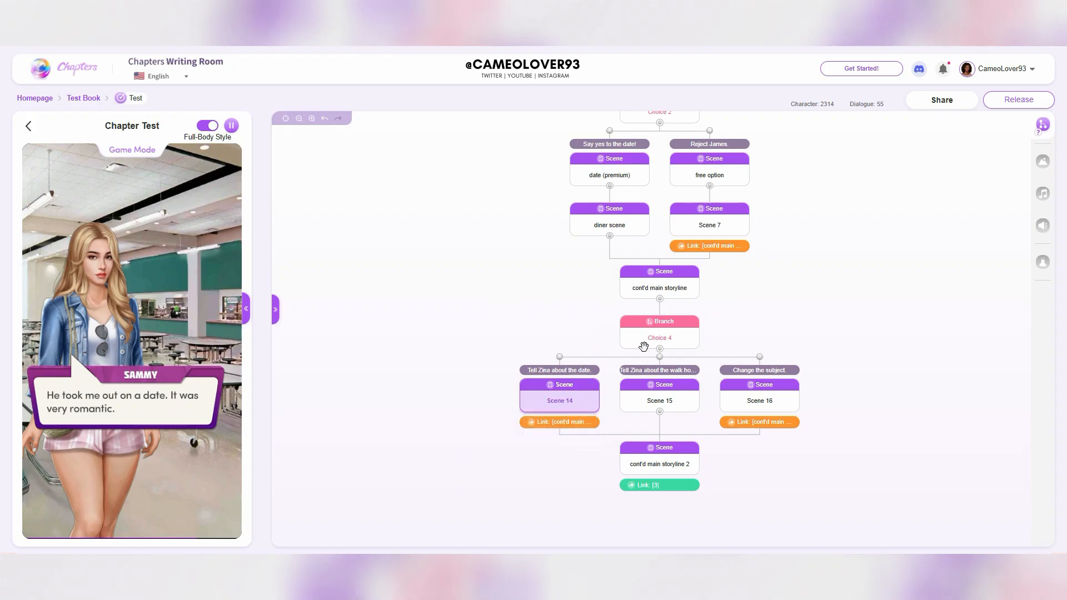
{"action": "mouse_move", "coordinate": [556, 387]}
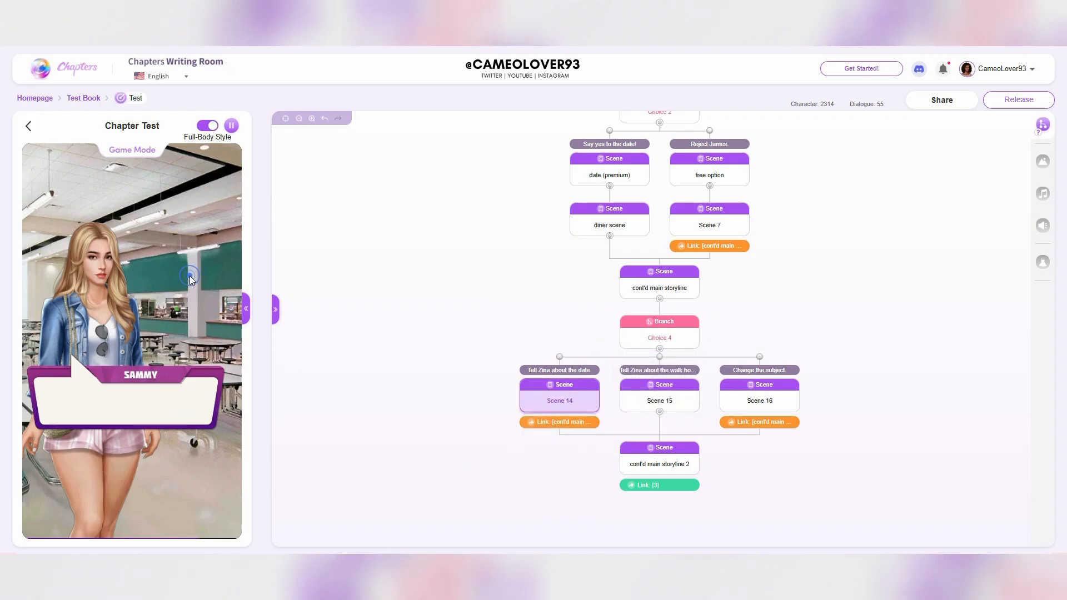
{"action": "left_click", "coordinate": [211, 227]}
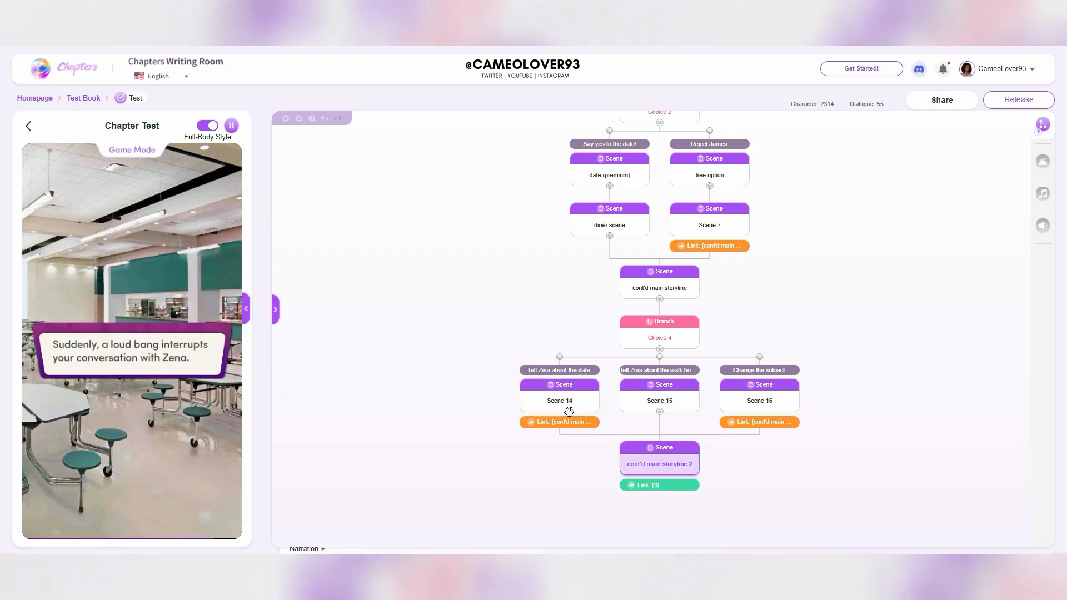
Step: Play the "cont'd main storyline 2" scene through to the closing author's note and leave game mode
{"action": "right_click", "coordinate": [671, 470]}
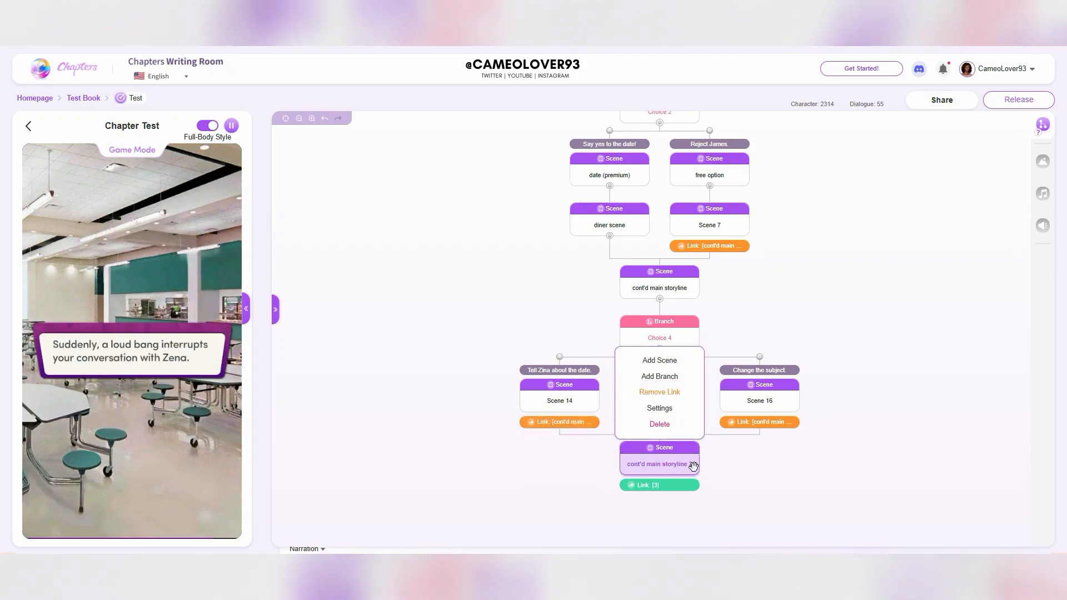
{"action": "left_click", "coordinate": [736, 478]}
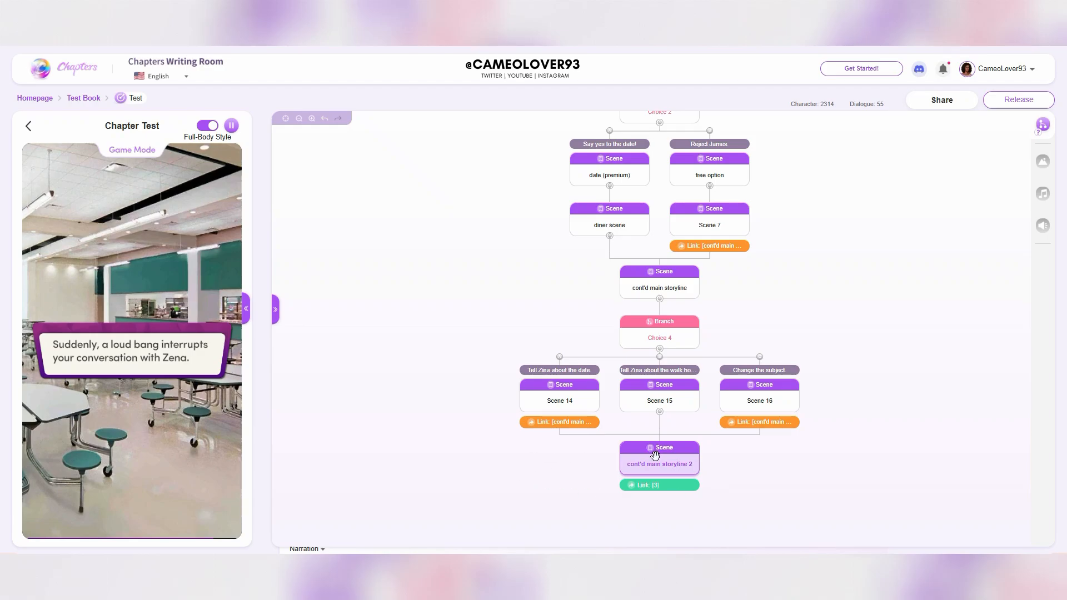
{"action": "left_click", "coordinate": [201, 241]}
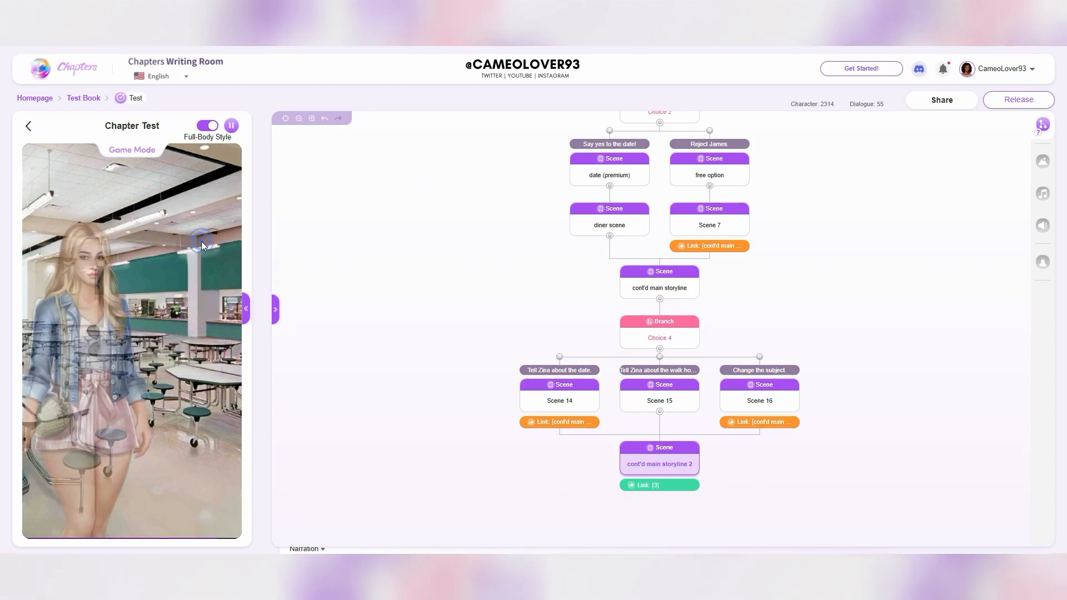
{"action": "left_click", "coordinate": [209, 245]}
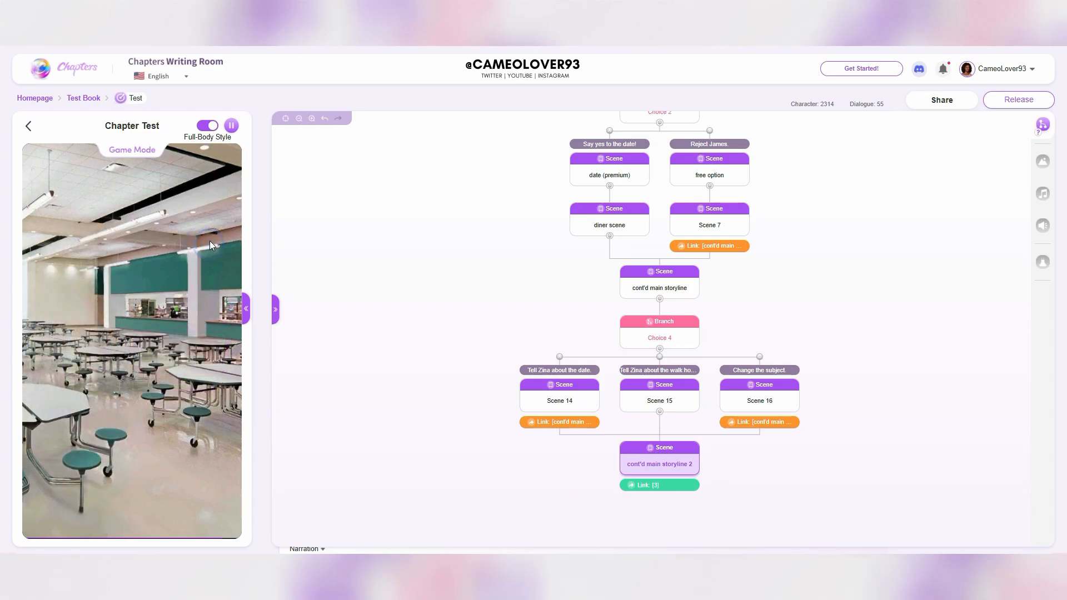
{"action": "left_click", "coordinate": [215, 222]}
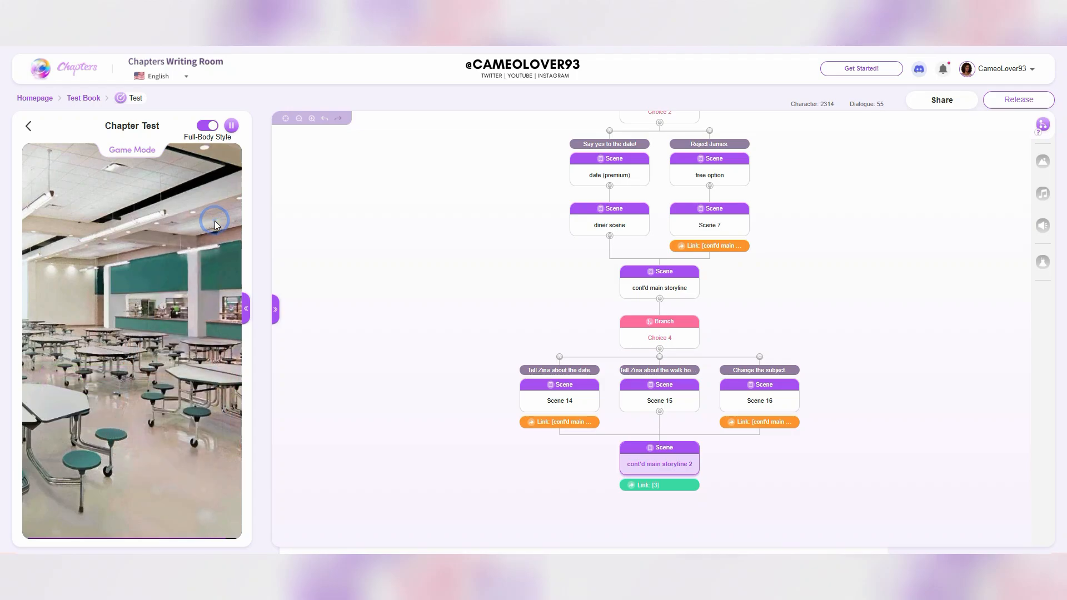
{"action": "left_click", "coordinate": [215, 222]}
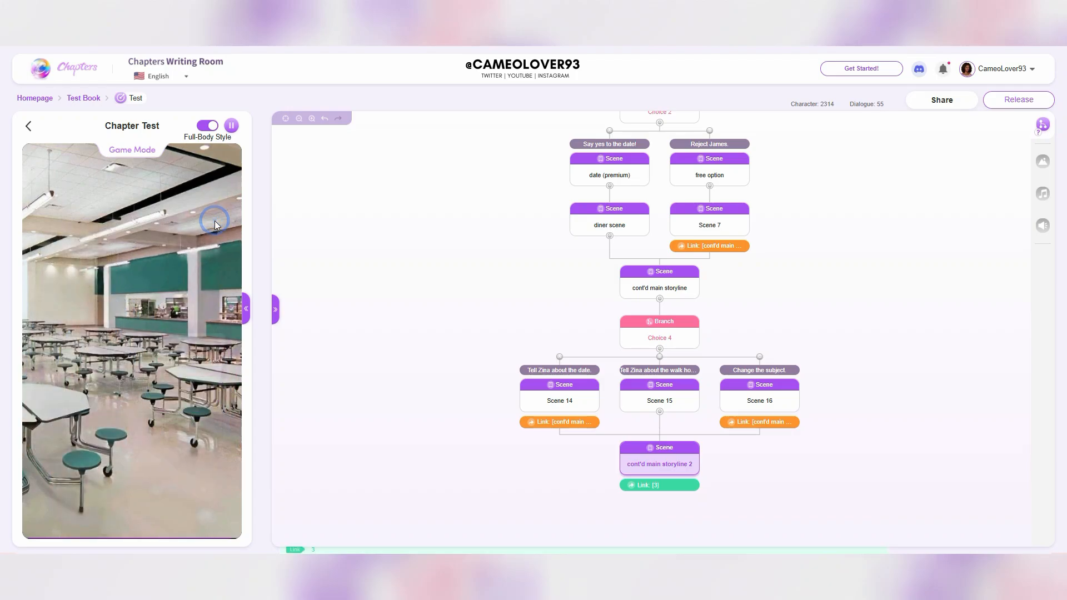
{"action": "left_click", "coordinate": [214, 222]}
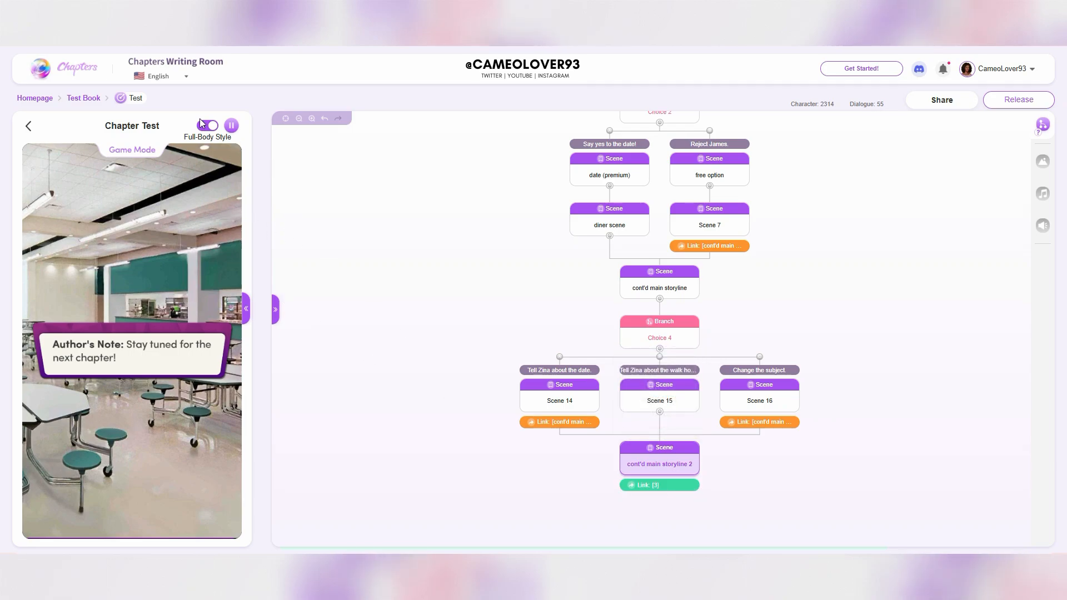
{"action": "left_click", "coordinate": [232, 125]}
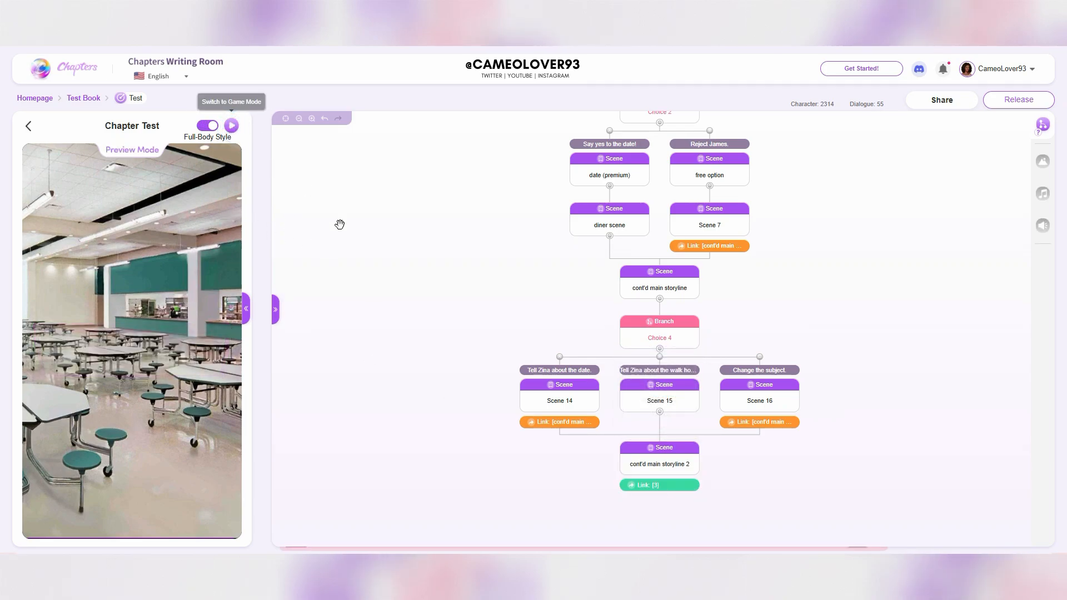
Step: Replay the chapter in game mode from the opening scene and choose "Reject James." at the first branch
{"action": "left_click_drag", "start_coordinate": [811, 222], "coordinate": [790, 366]}
{"action": "mouse_move", "coordinate": [709, 311]}
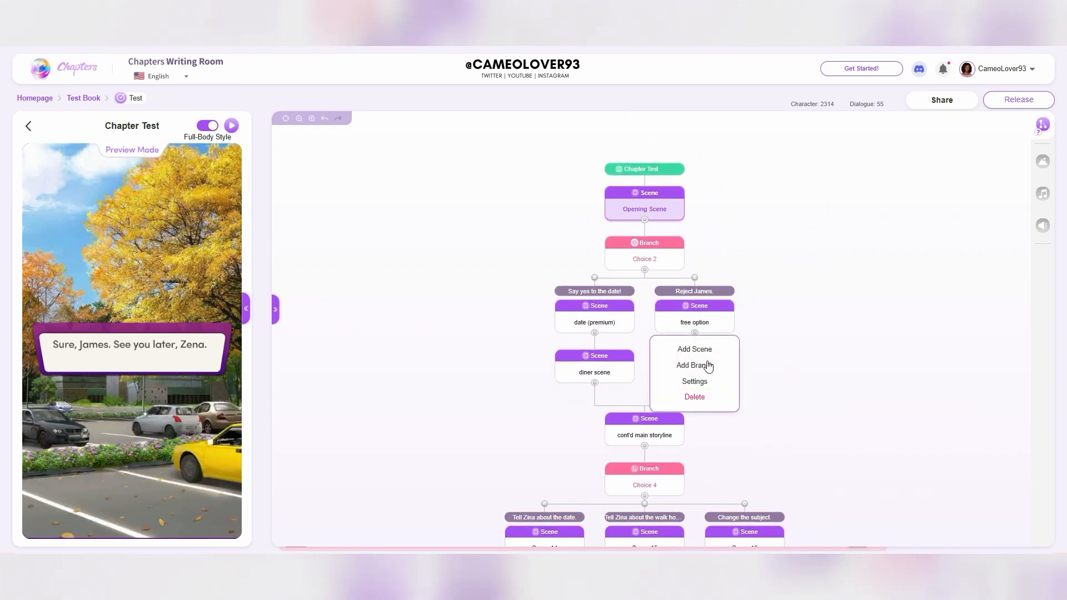
{"action": "left_click", "coordinate": [694, 349]}
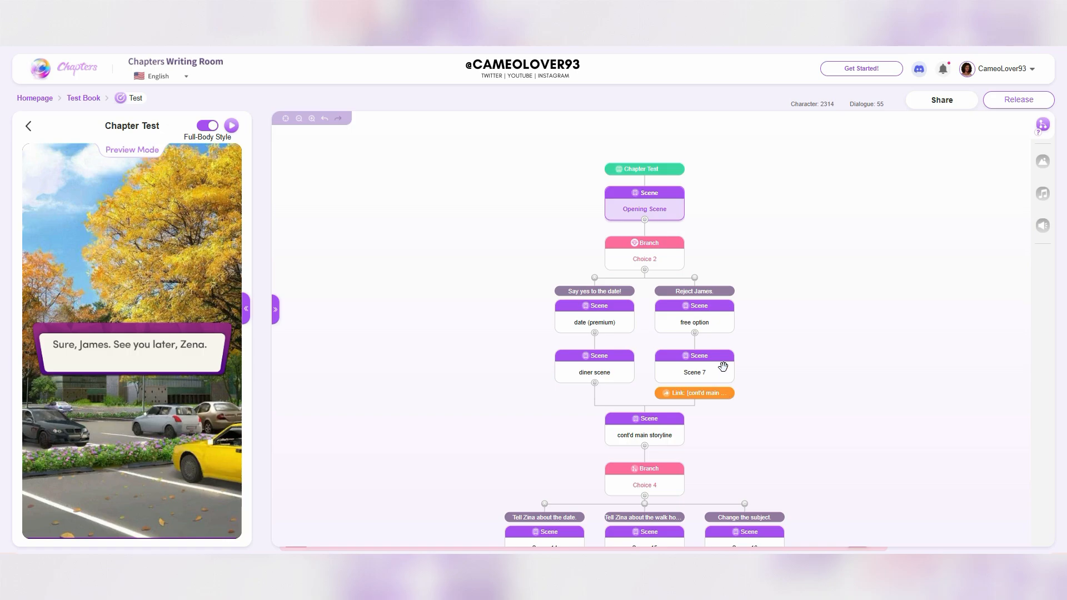
{"action": "mouse_move", "coordinate": [722, 366]}
{"action": "scroll", "coordinate": [763, 476], "scroll_direction": "down", "scroll_amount": 3}
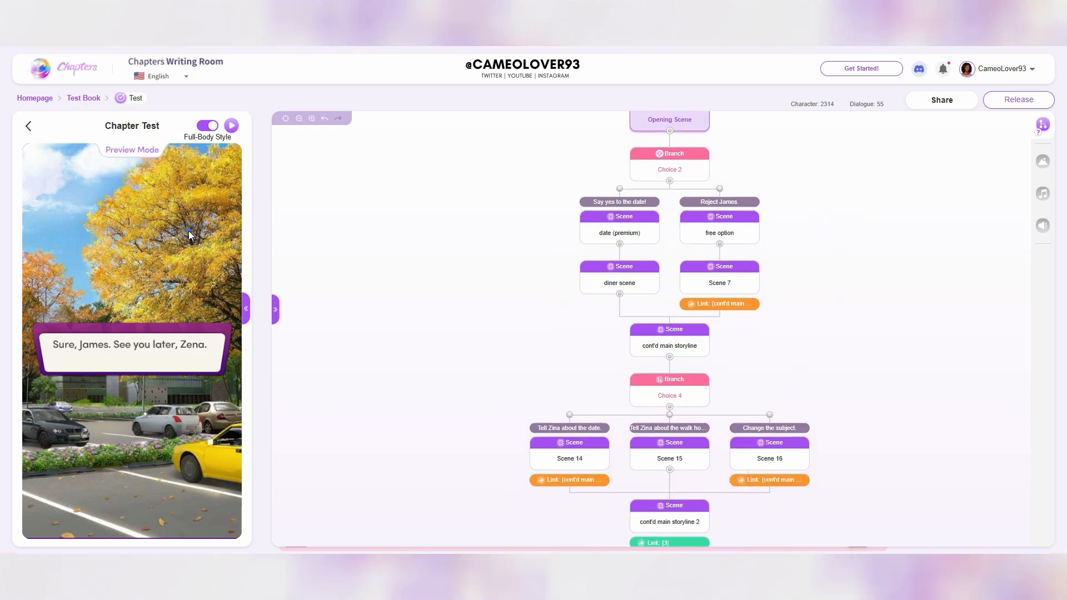
{"action": "left_click", "coordinate": [231, 125]}
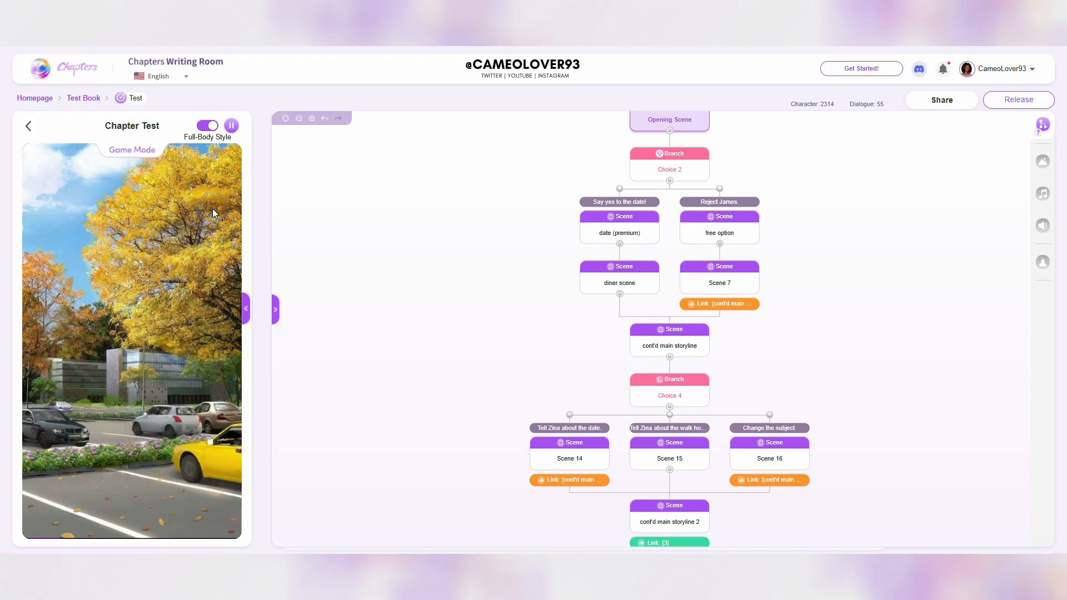
{"action": "left_click", "coordinate": [212, 208]}
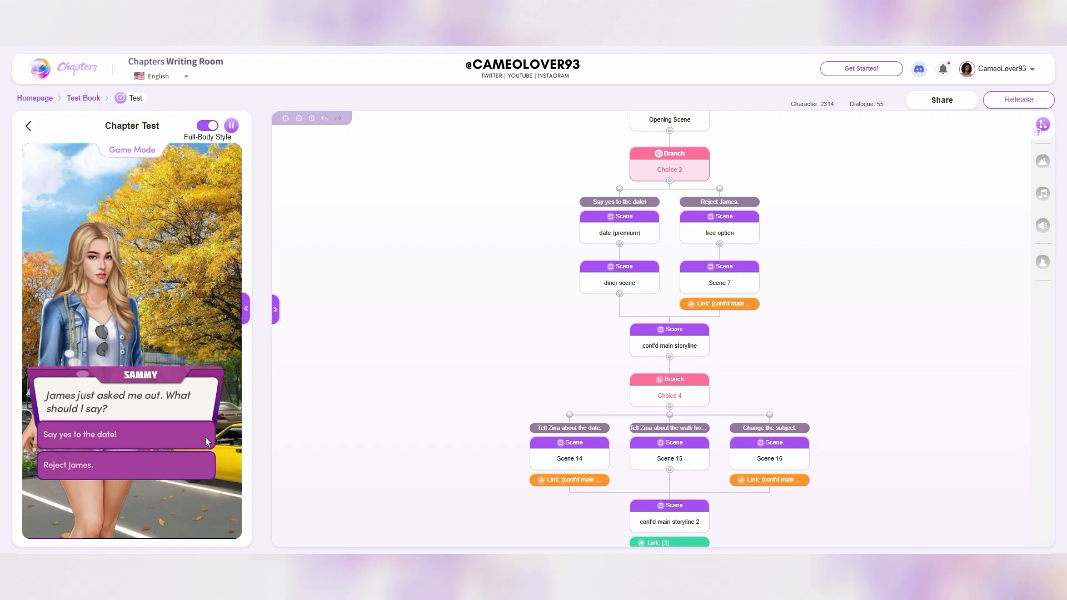
{"action": "left_click", "coordinate": [117, 465]}
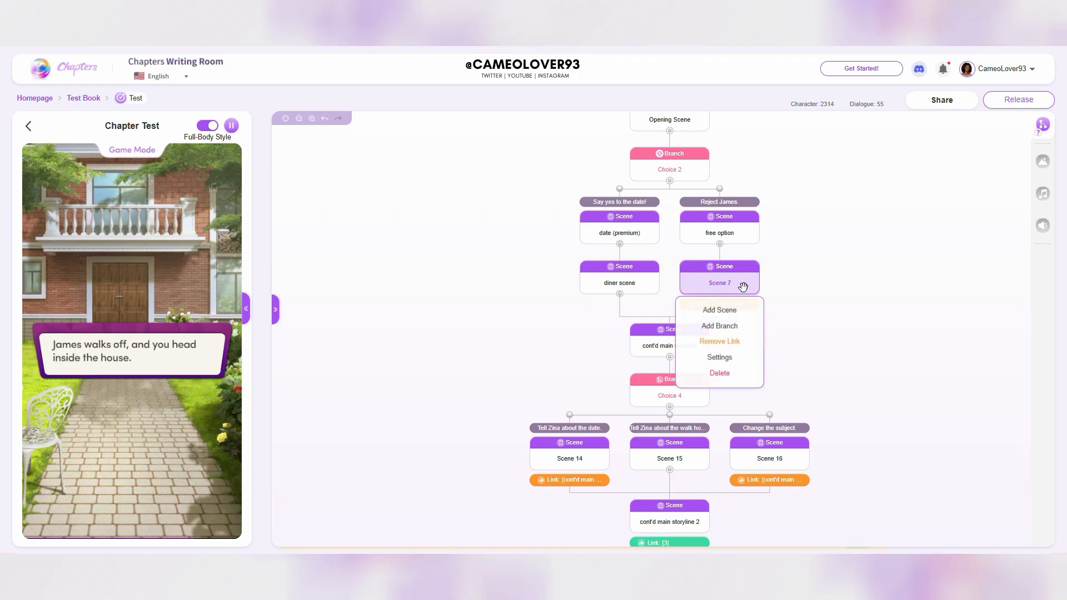
Step: Inspect Scene 7's link in the story map and play on through "cont'd main storyline" to the second branch
{"action": "mouse_move", "coordinate": [698, 347]}
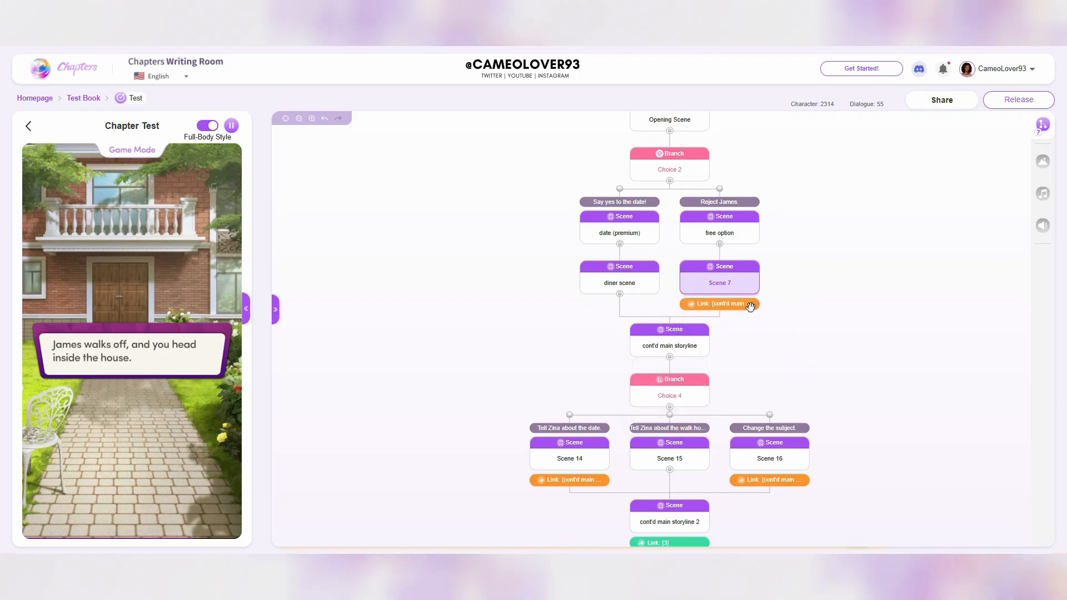
{"action": "mouse_move", "coordinate": [750, 302]}
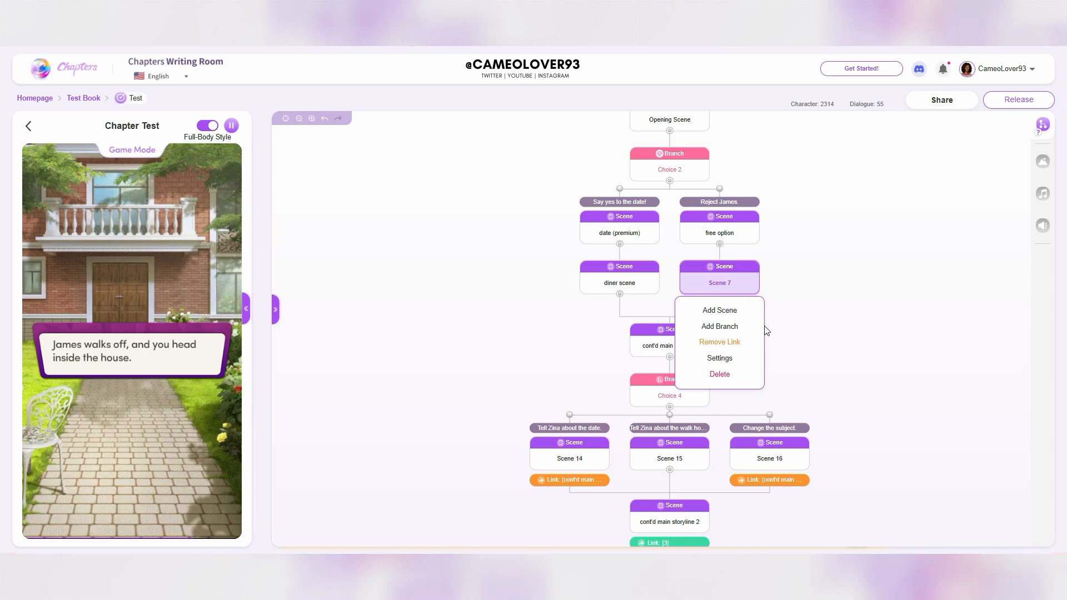
{"action": "mouse_move", "coordinate": [636, 346]}
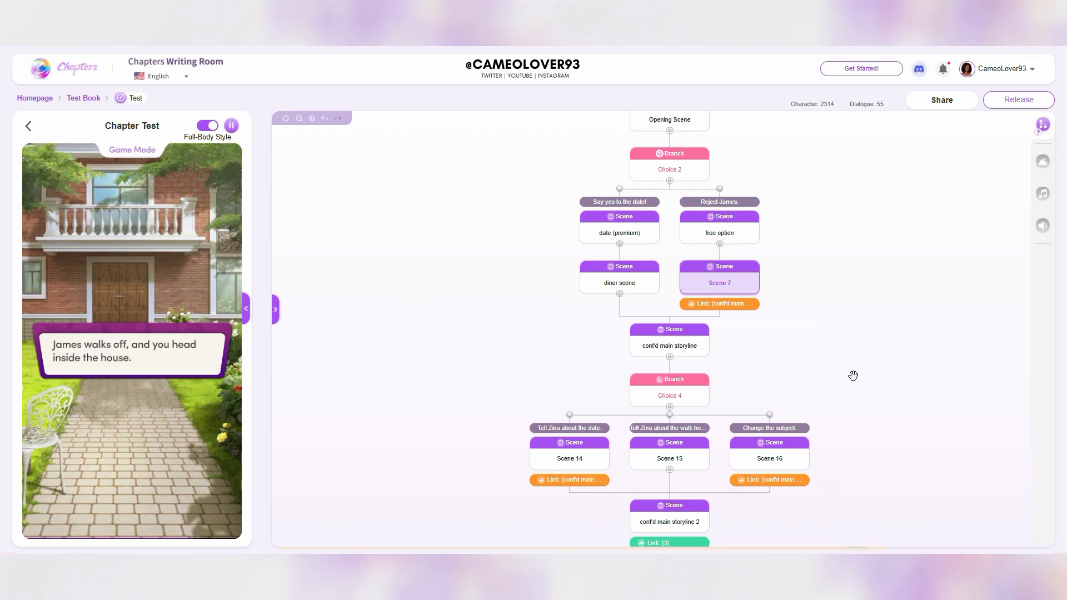
{"action": "left_click", "coordinate": [165, 338]}
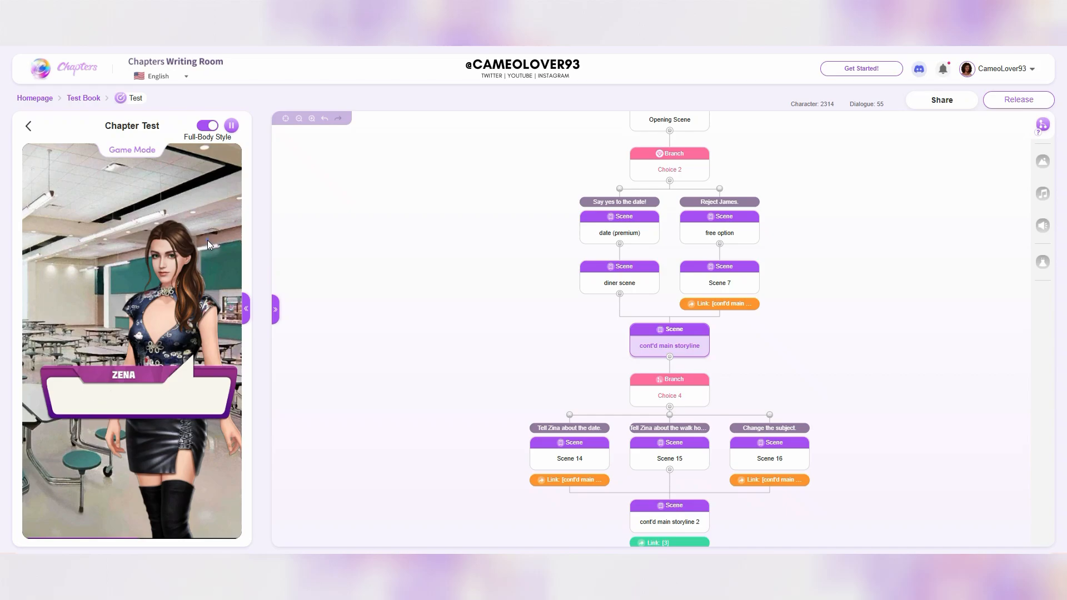
{"action": "left_click", "coordinate": [207, 240]}
{"action": "left_click", "coordinate": [192, 248]}
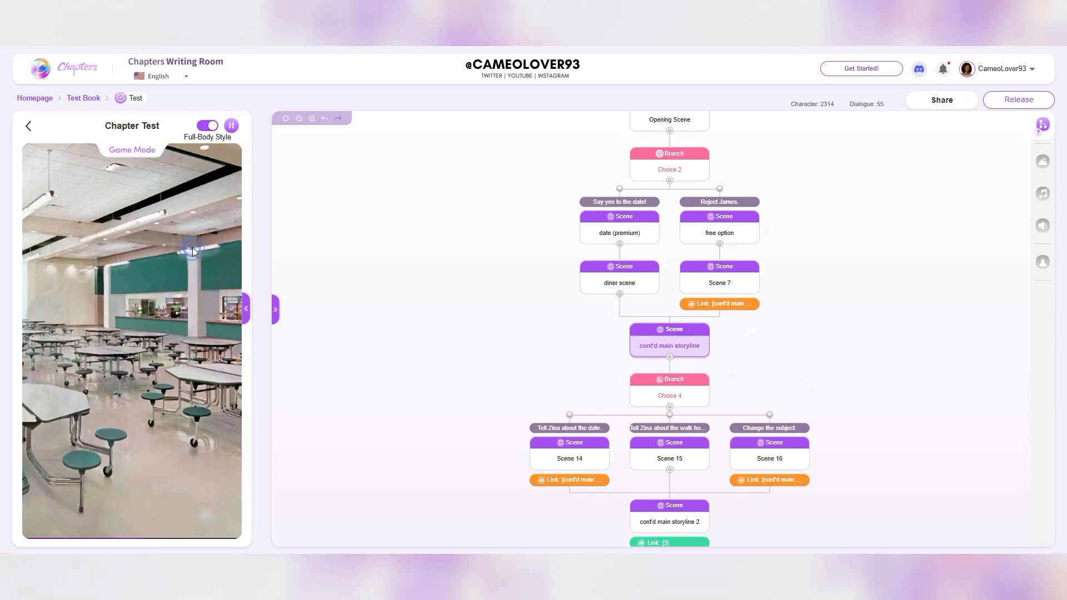
{"action": "left_click", "coordinate": [205, 224]}
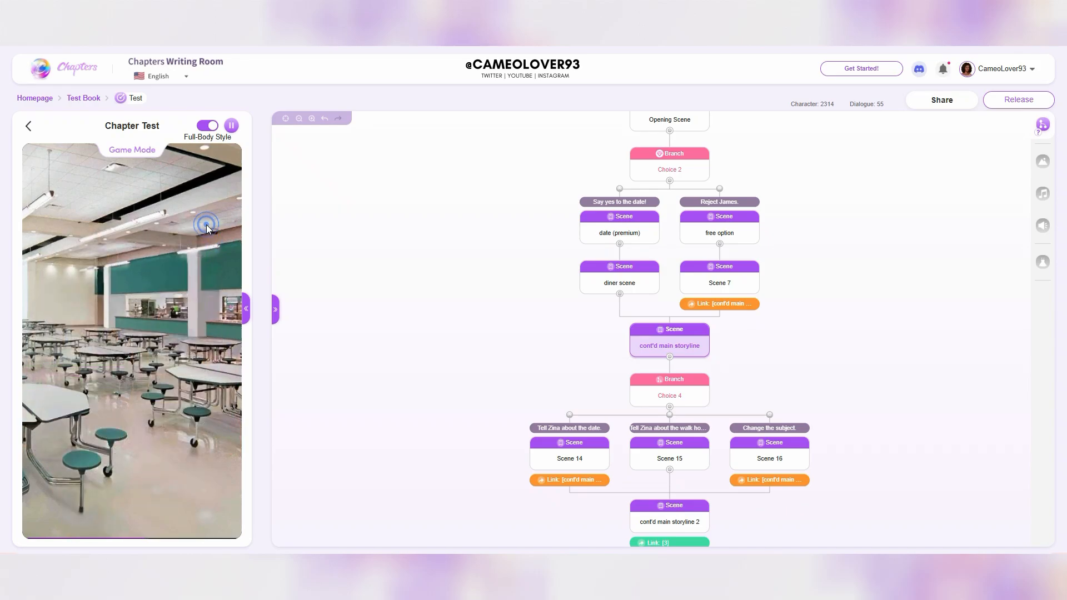
{"action": "left_click", "coordinate": [206, 224]}
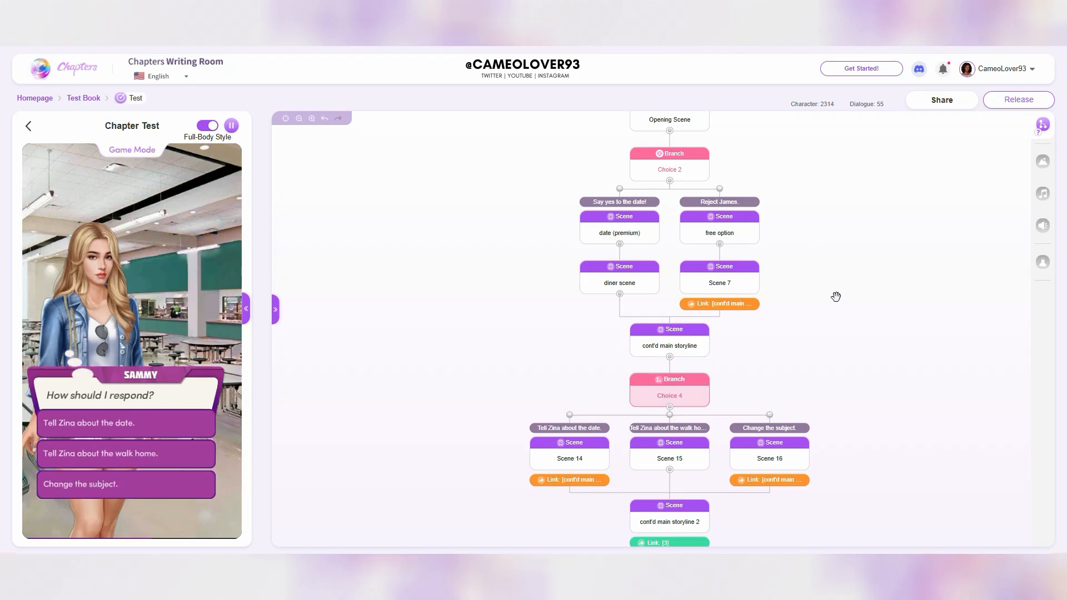
Step: Choose "Tell Zina about the walk home." and play on through Scene 15 into "cont'd main storyline 2"
{"action": "left_click", "coordinate": [142, 452]}
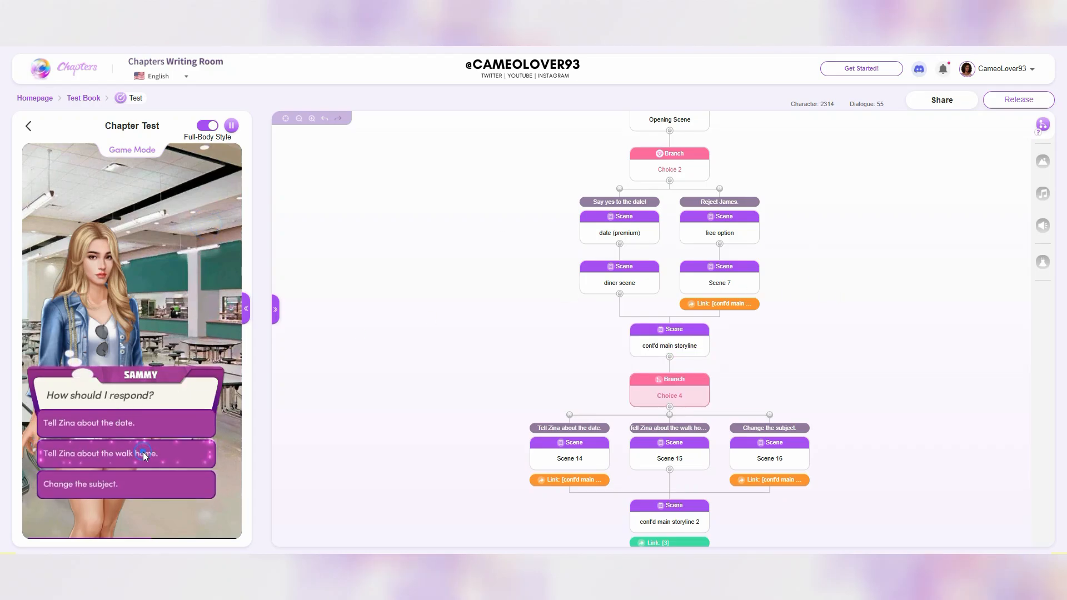
{"action": "left_click", "coordinate": [192, 259]}
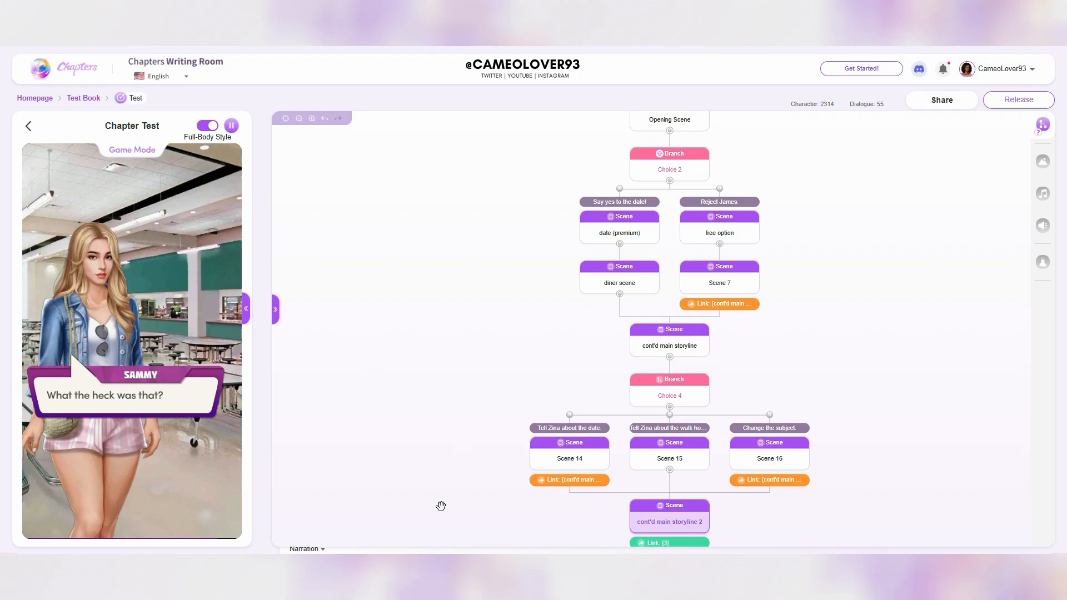
{"action": "left_click_drag", "start_coordinate": [440, 506], "coordinate": [466, 391]}
{"action": "left_click", "coordinate": [170, 283]}
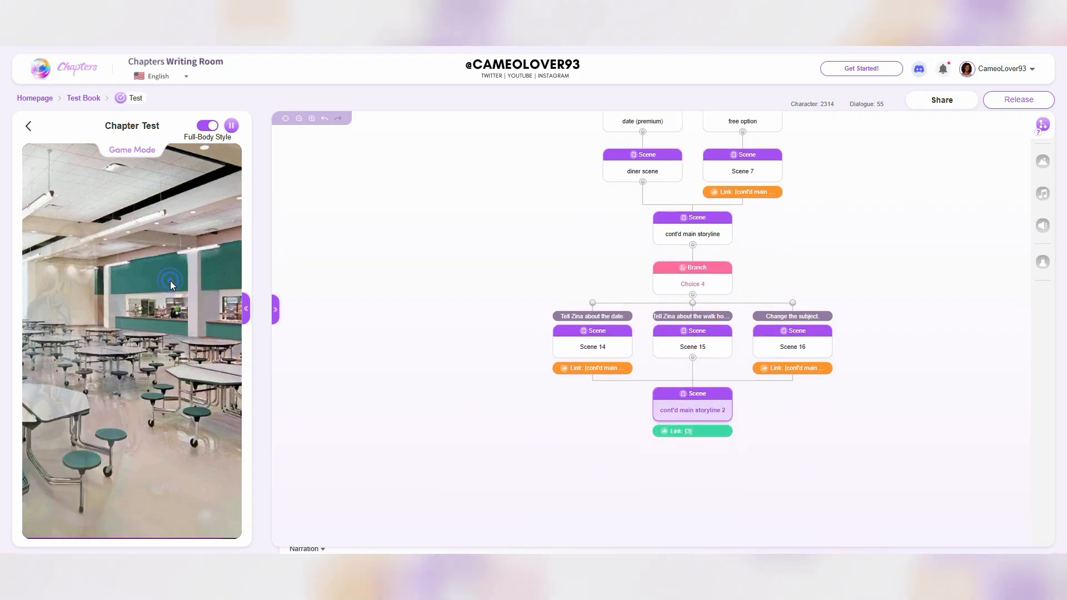
{"action": "left_click", "coordinate": [208, 265]}
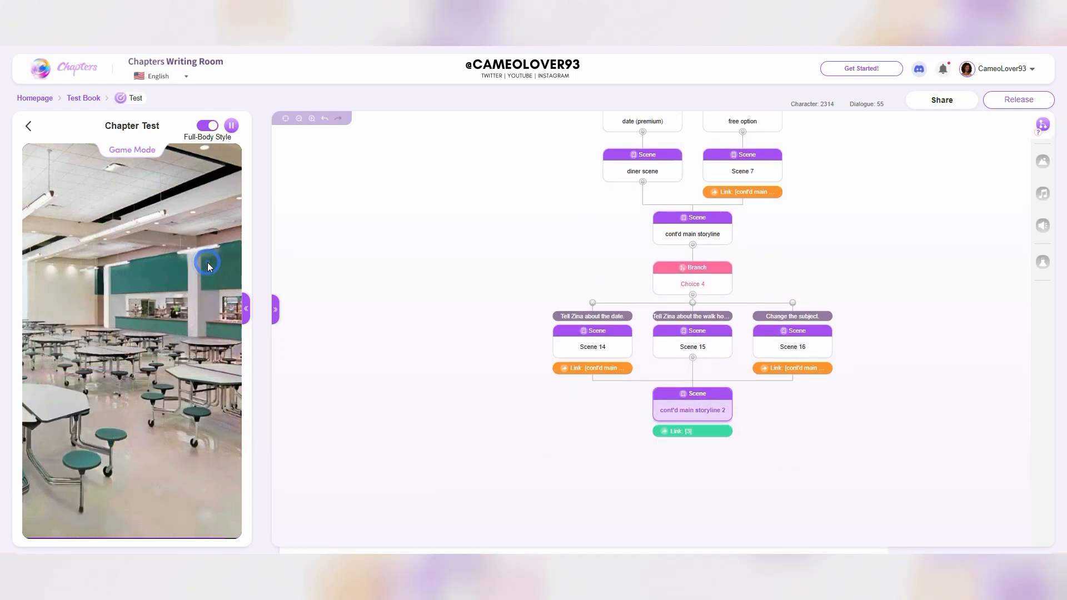
{"action": "left_click", "coordinate": [201, 247]}
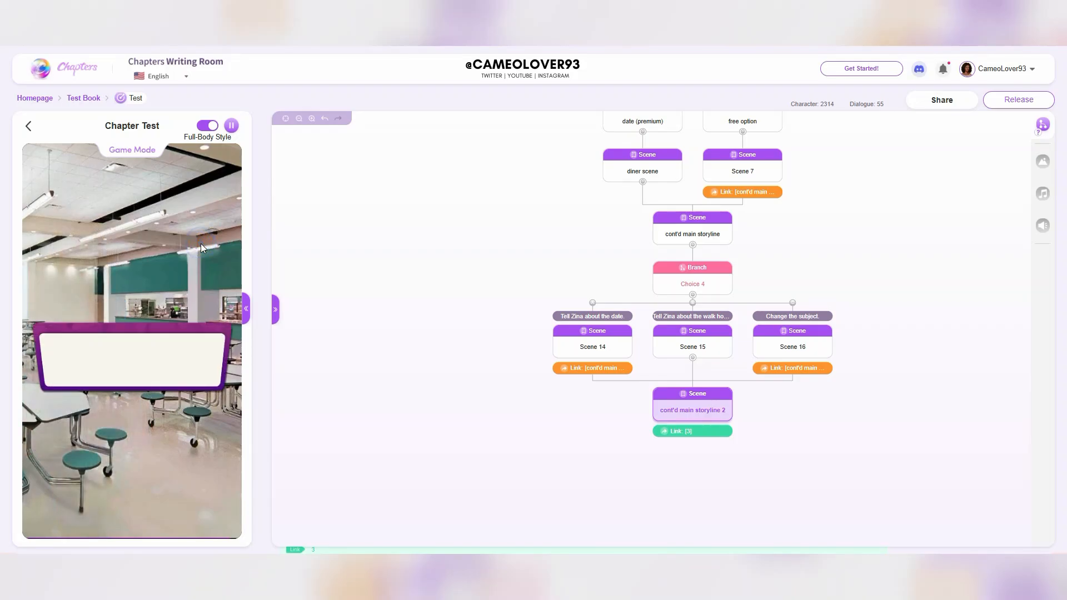
Step: Advance the playtest to the closing author's note and return to the dialogue editor of "cont'd main storyline 2"
{"action": "left_click", "coordinate": [201, 243]}
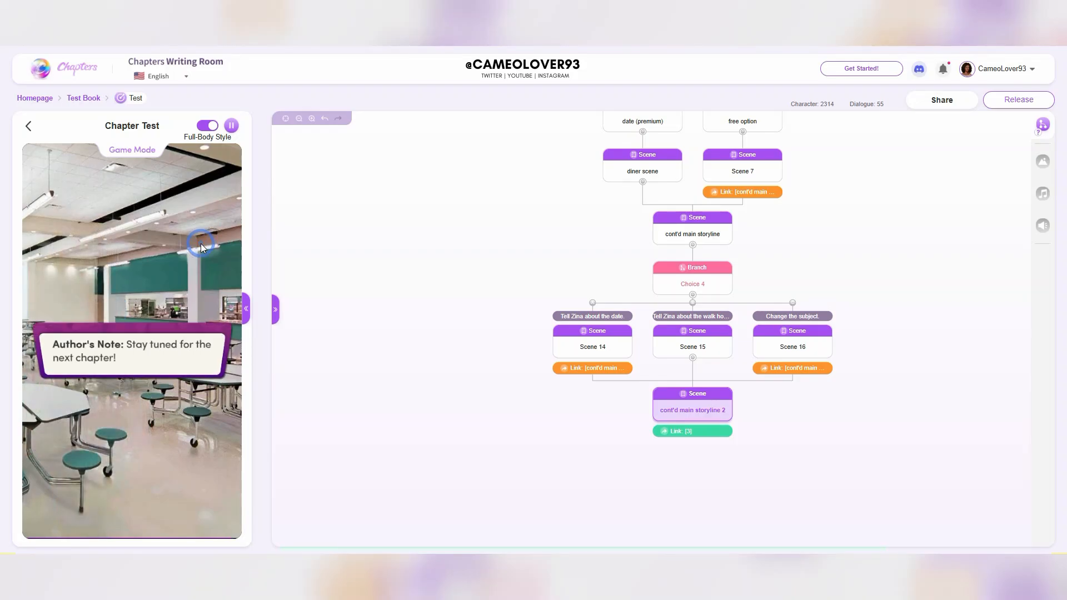
{"action": "left_click", "coordinate": [275, 310]}
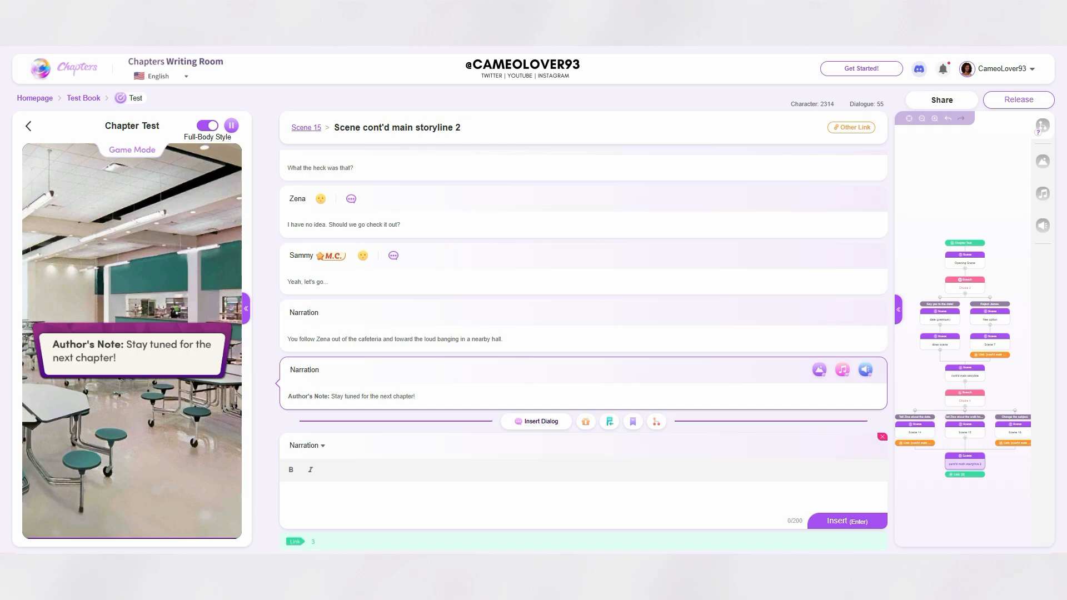
Step: Examine the full story map, checking the available options for Choice 2, the diner scene, "cont'd main storyline" and the linked Scene 7
{"action": "left_click", "coordinate": [897, 318]}
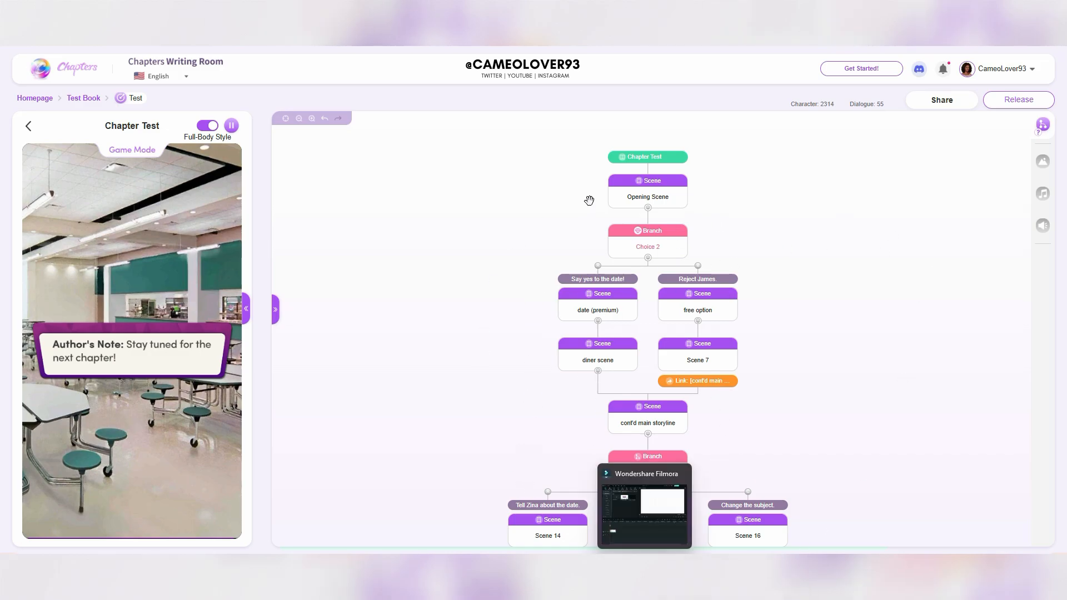
{"action": "left_click_drag", "start_coordinate": [813, 456], "coordinate": [827, 394]}
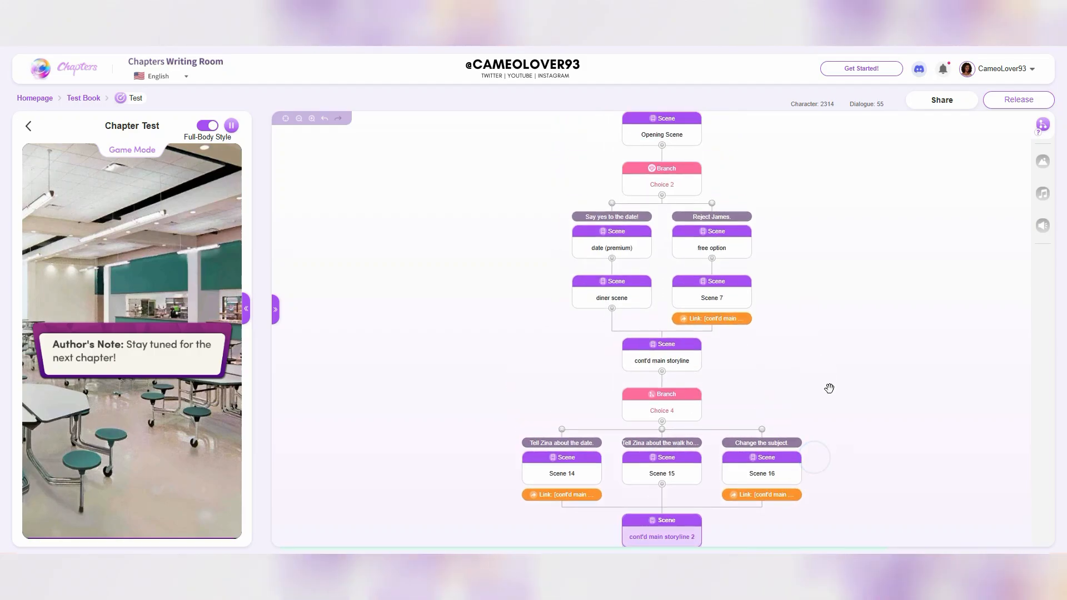
{"action": "left_click", "coordinate": [689, 185]}
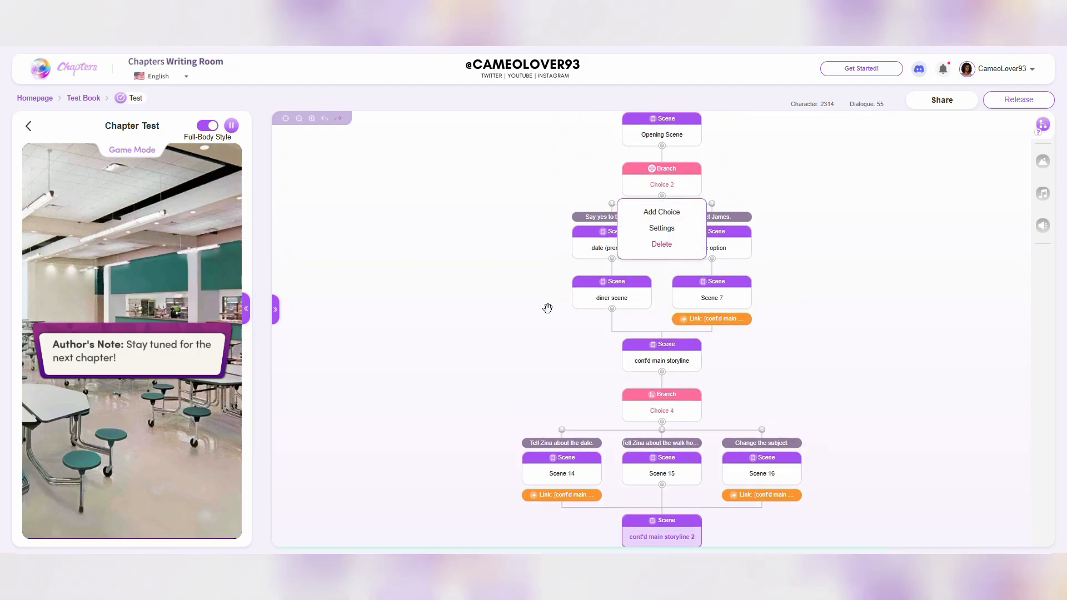
{"action": "left_click", "coordinate": [547, 307]}
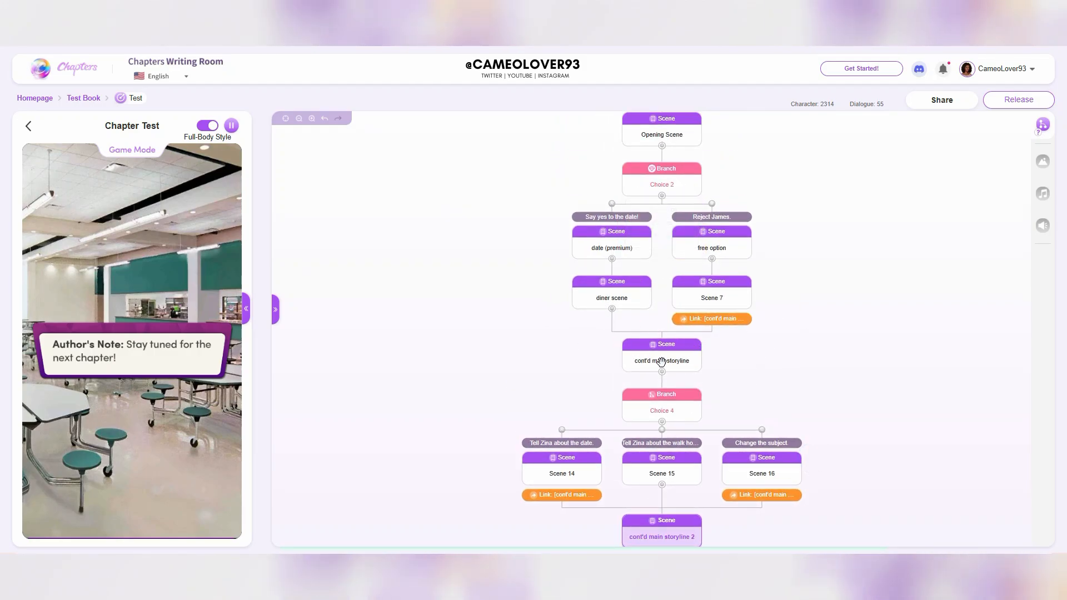
{"action": "left_click", "coordinate": [606, 300]}
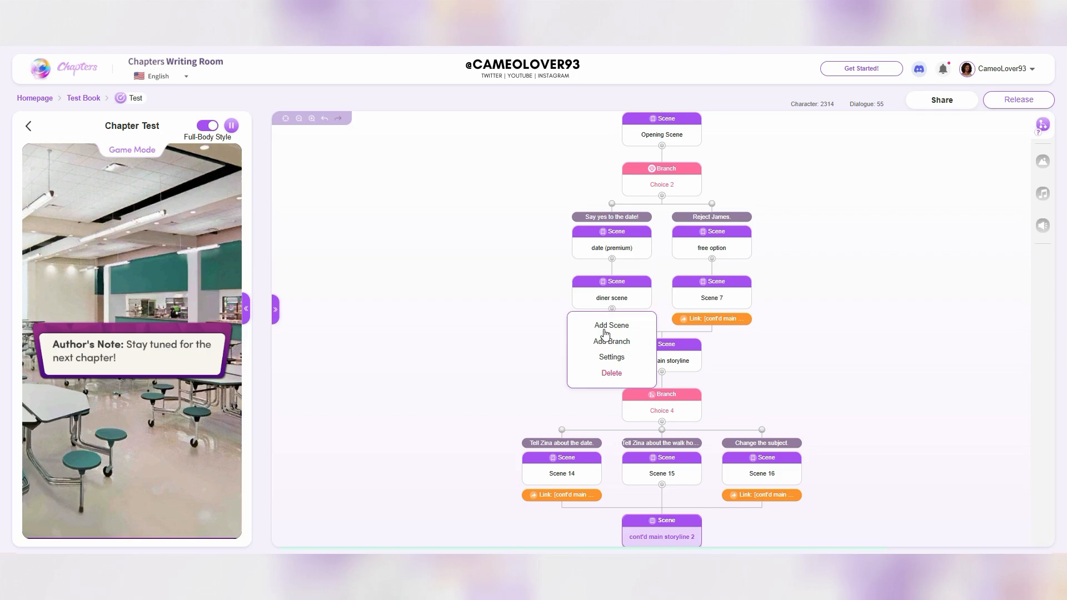
{"action": "left_click", "coordinate": [755, 295]}
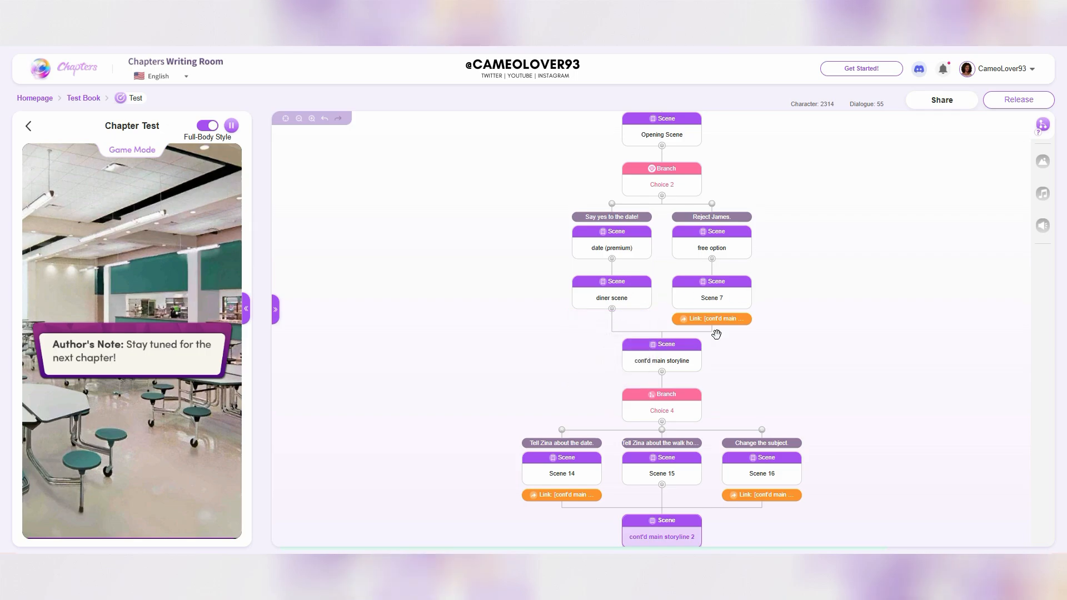
{"action": "left_click", "coordinate": [608, 283]}
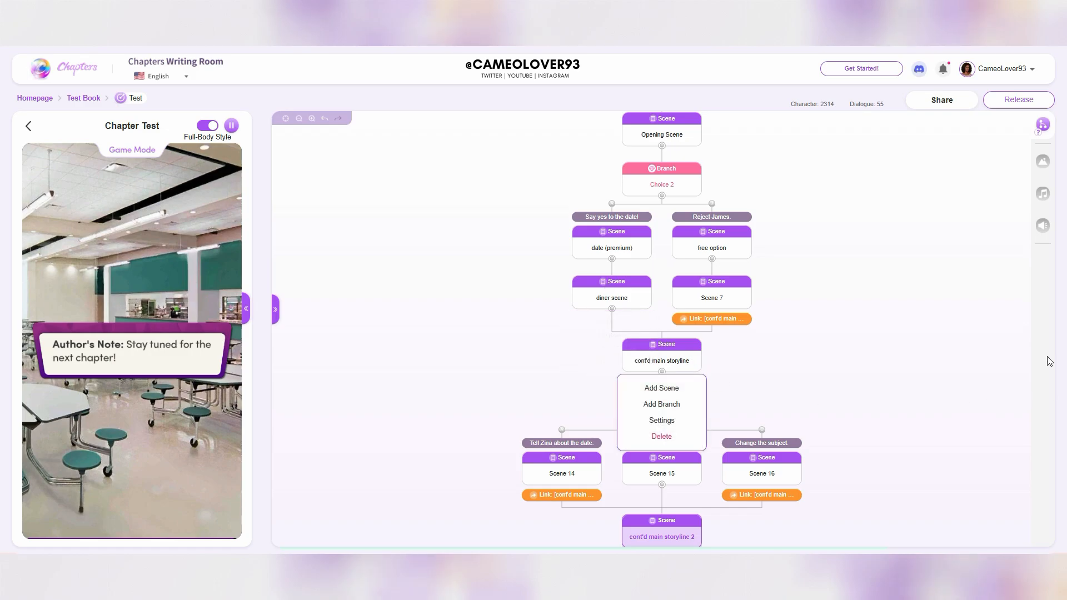
{"action": "mouse_move", "coordinate": [732, 296]}
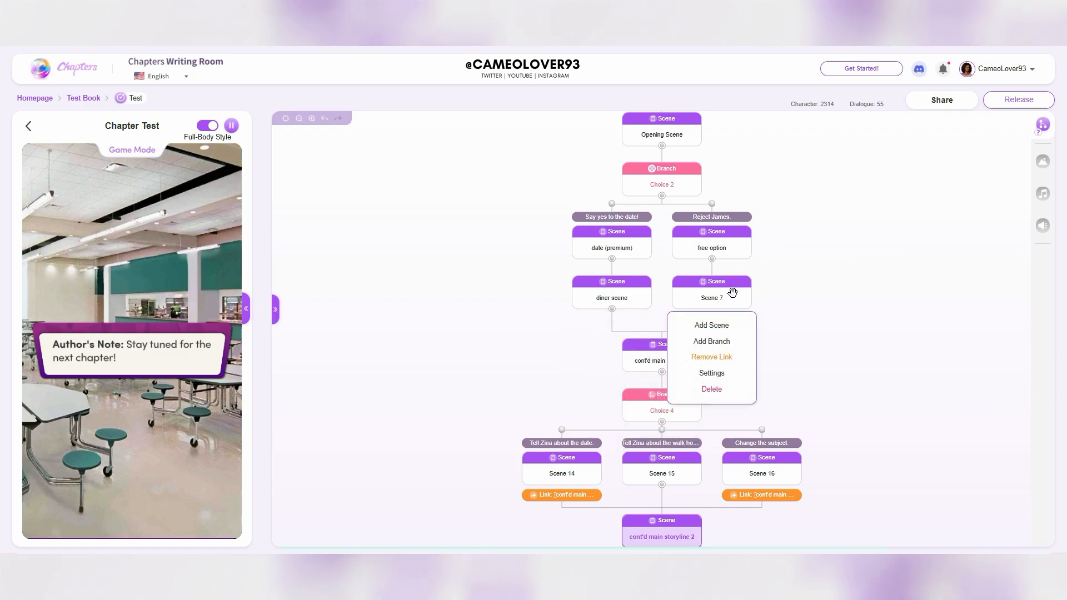
{"action": "left_click", "coordinate": [722, 359]}
{"action": "mouse_move", "coordinate": [656, 364]}
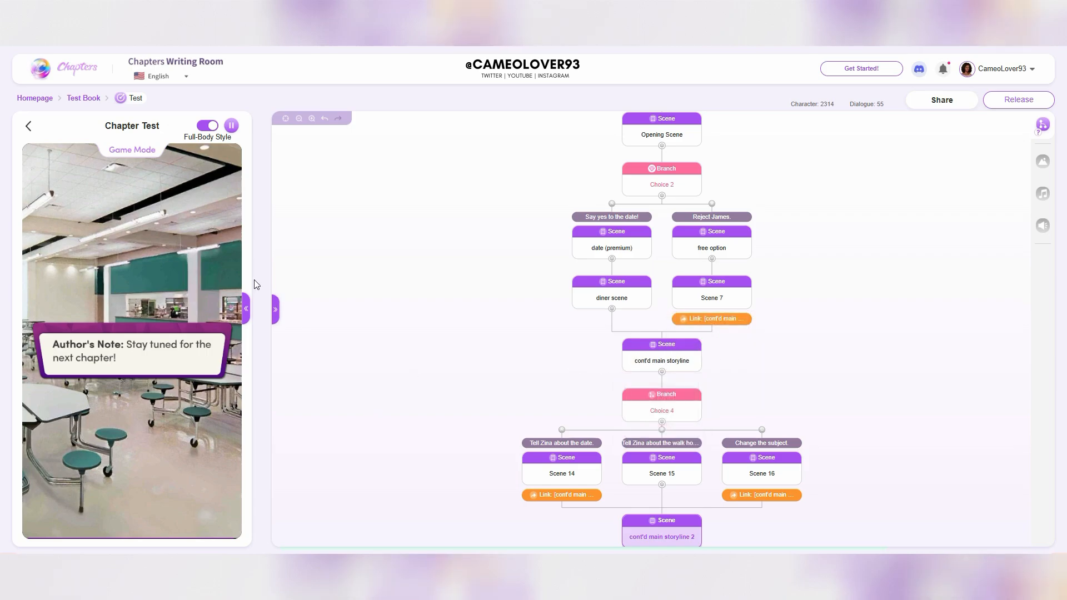
Step: Reopen the dialogue editor and review the script of "cont'd main storyline 2" from its background line to the author's note
{"action": "left_click", "coordinate": [274, 309]}
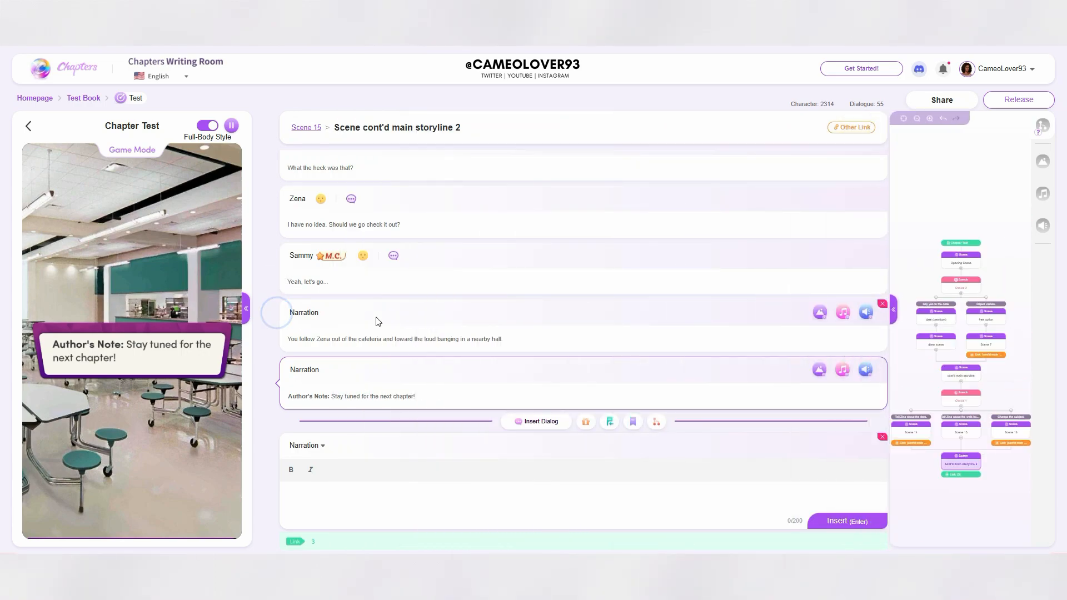
{"action": "scroll", "coordinate": [304, 443], "scroll_direction": "up", "scroll_amount": 2}
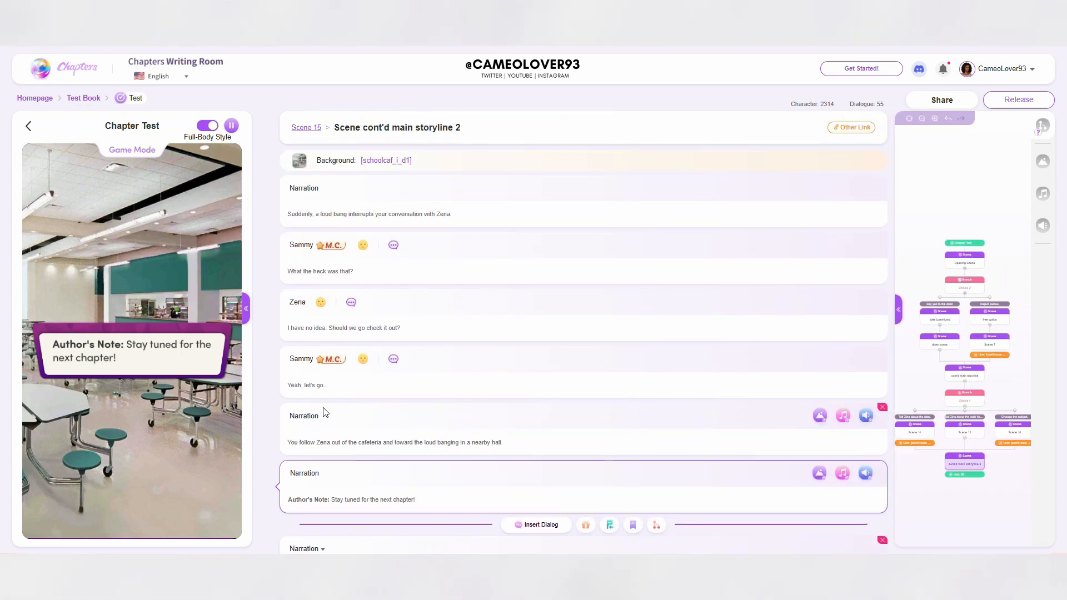
{"action": "scroll", "coordinate": [337, 397], "scroll_direction": "down", "scroll_amount": 2}
{"action": "scroll", "coordinate": [336, 397], "scroll_direction": "up", "scroll_amount": 2}
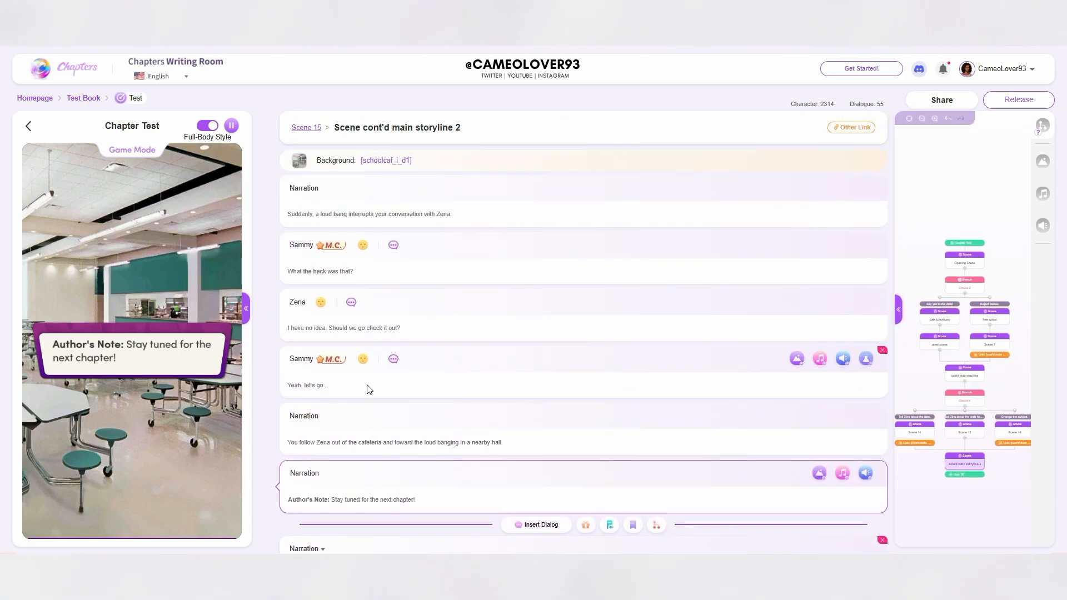